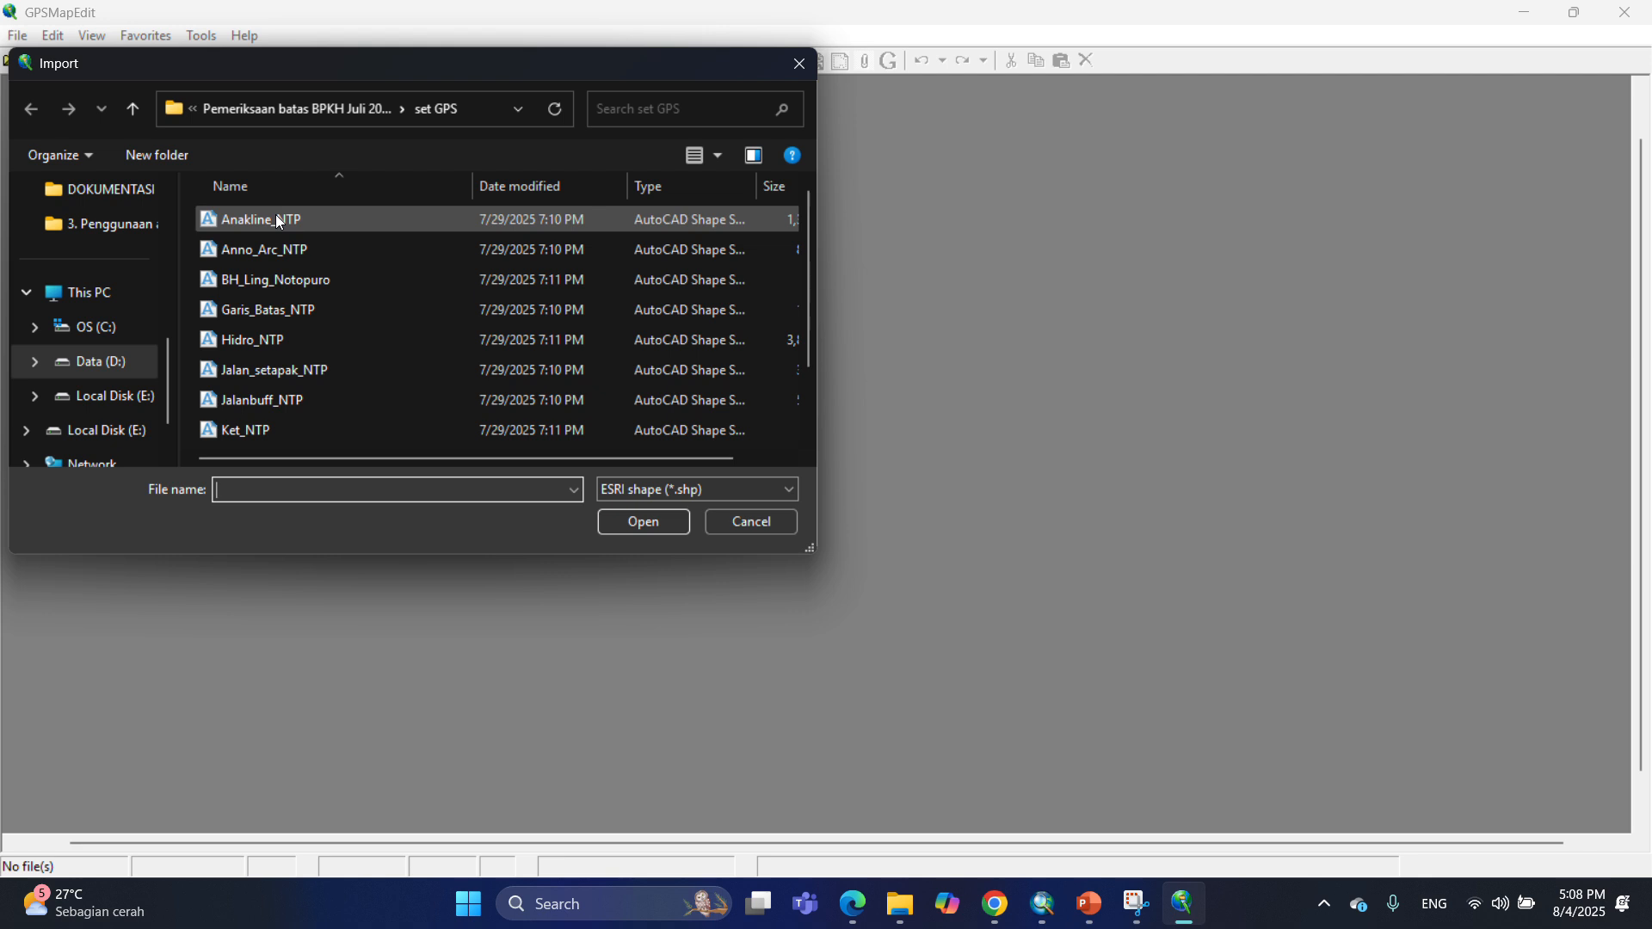
Import the Anakline_NTP shapefile and assign its polylines the State/province boundary (0x001c) type.
click(325, 228)
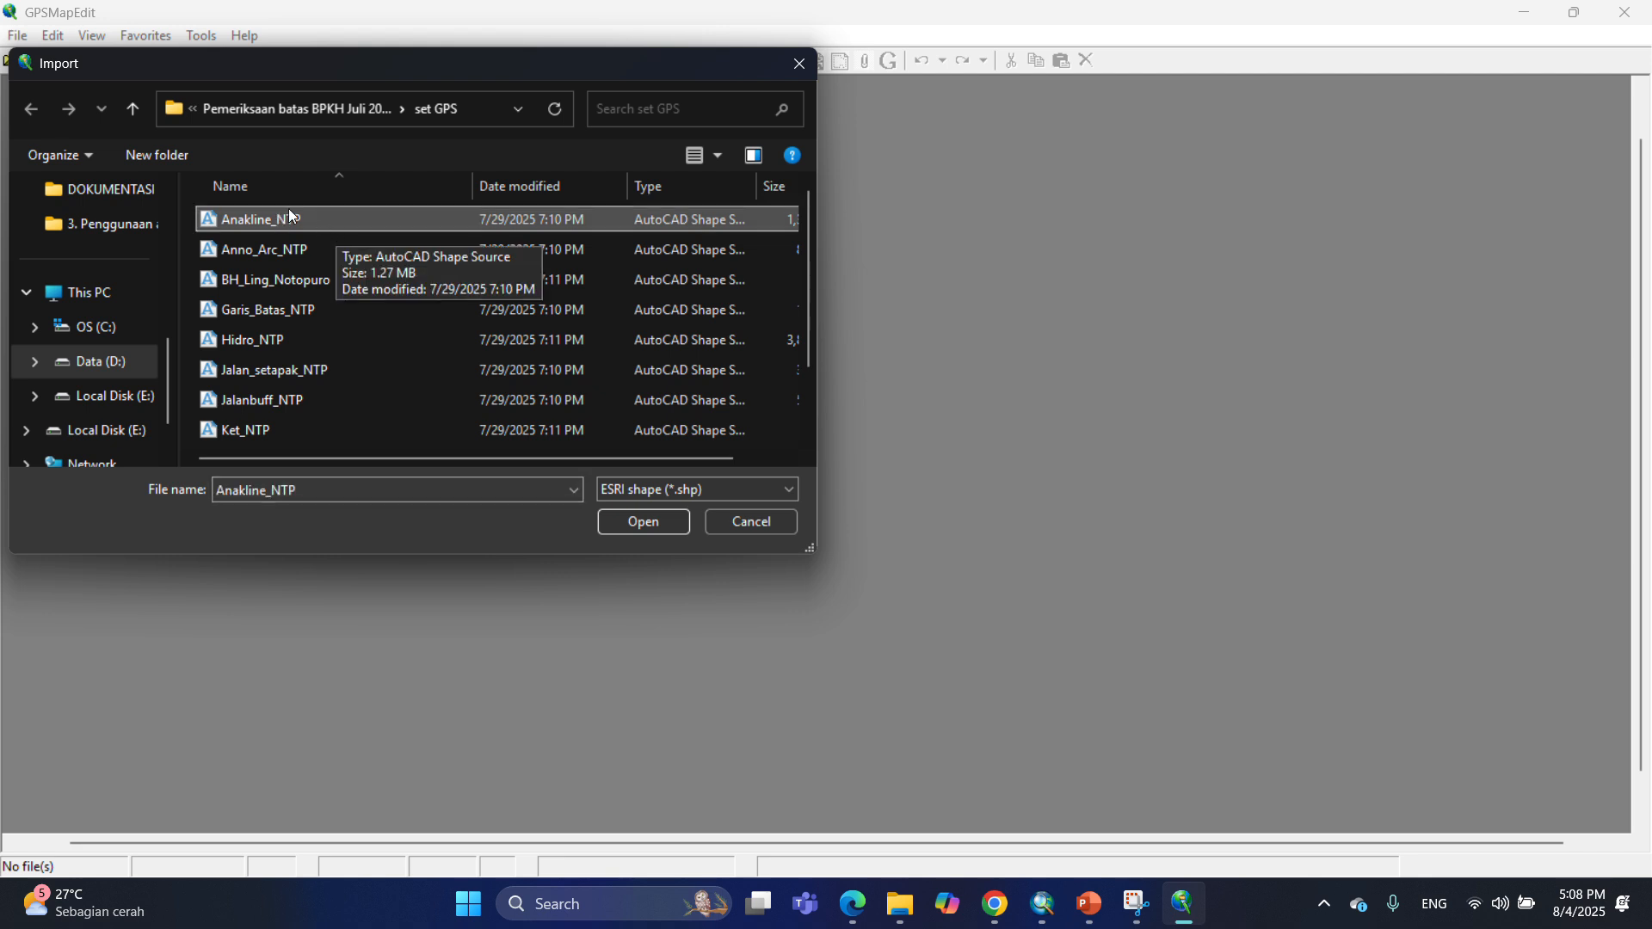
click(643, 523)
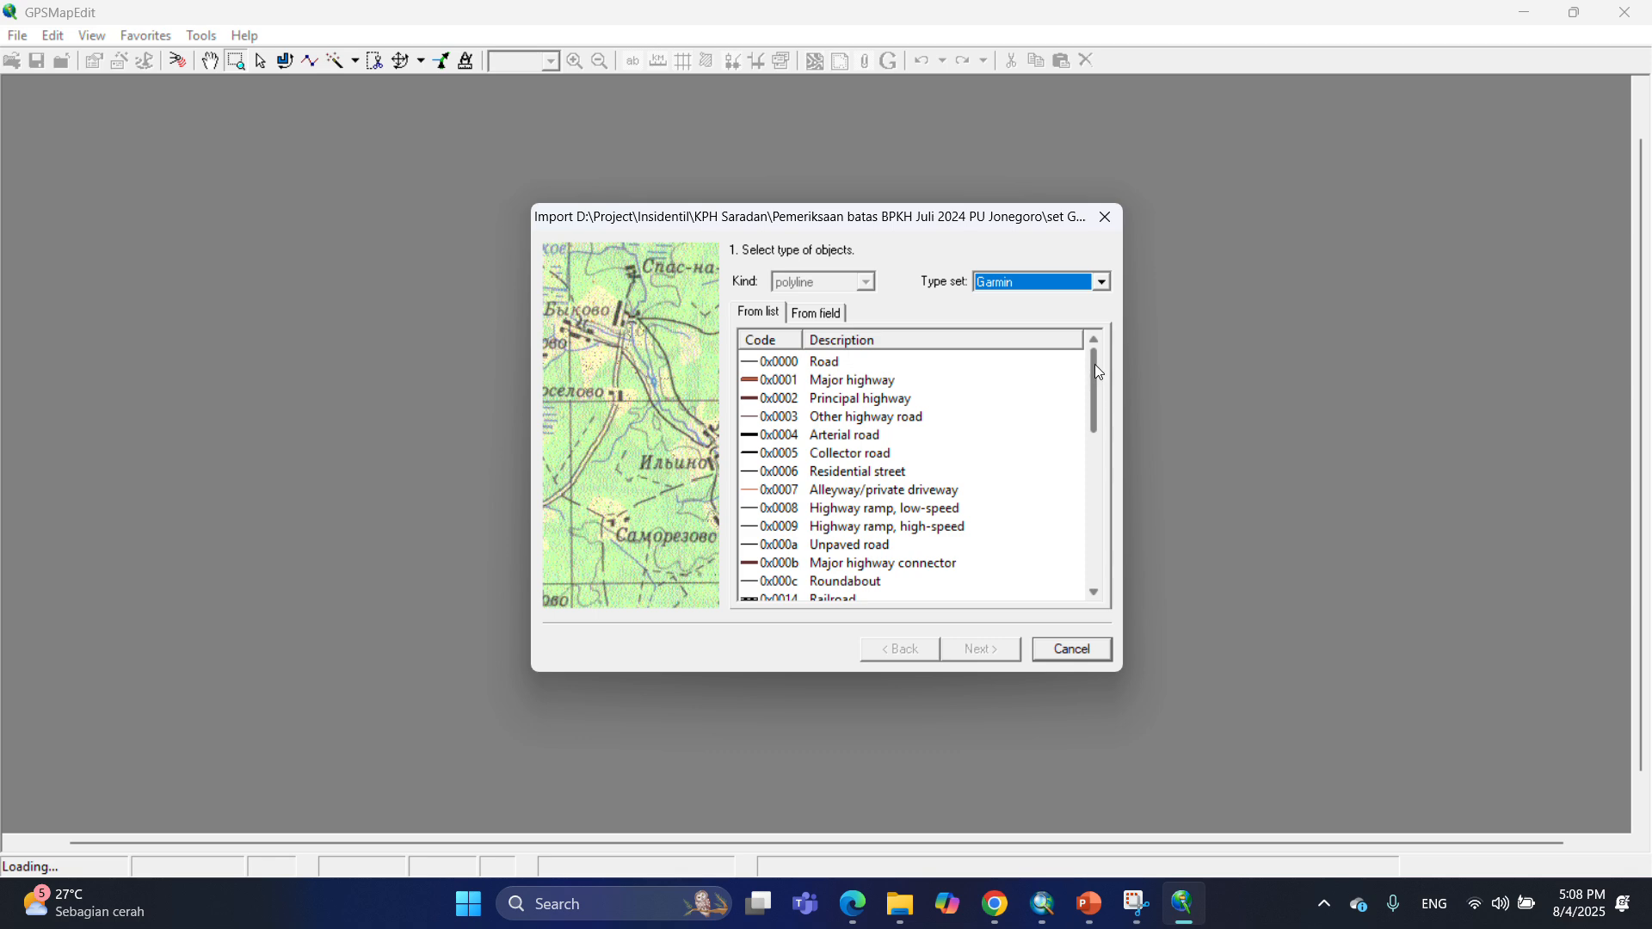
drag(1098, 370, 1099, 491)
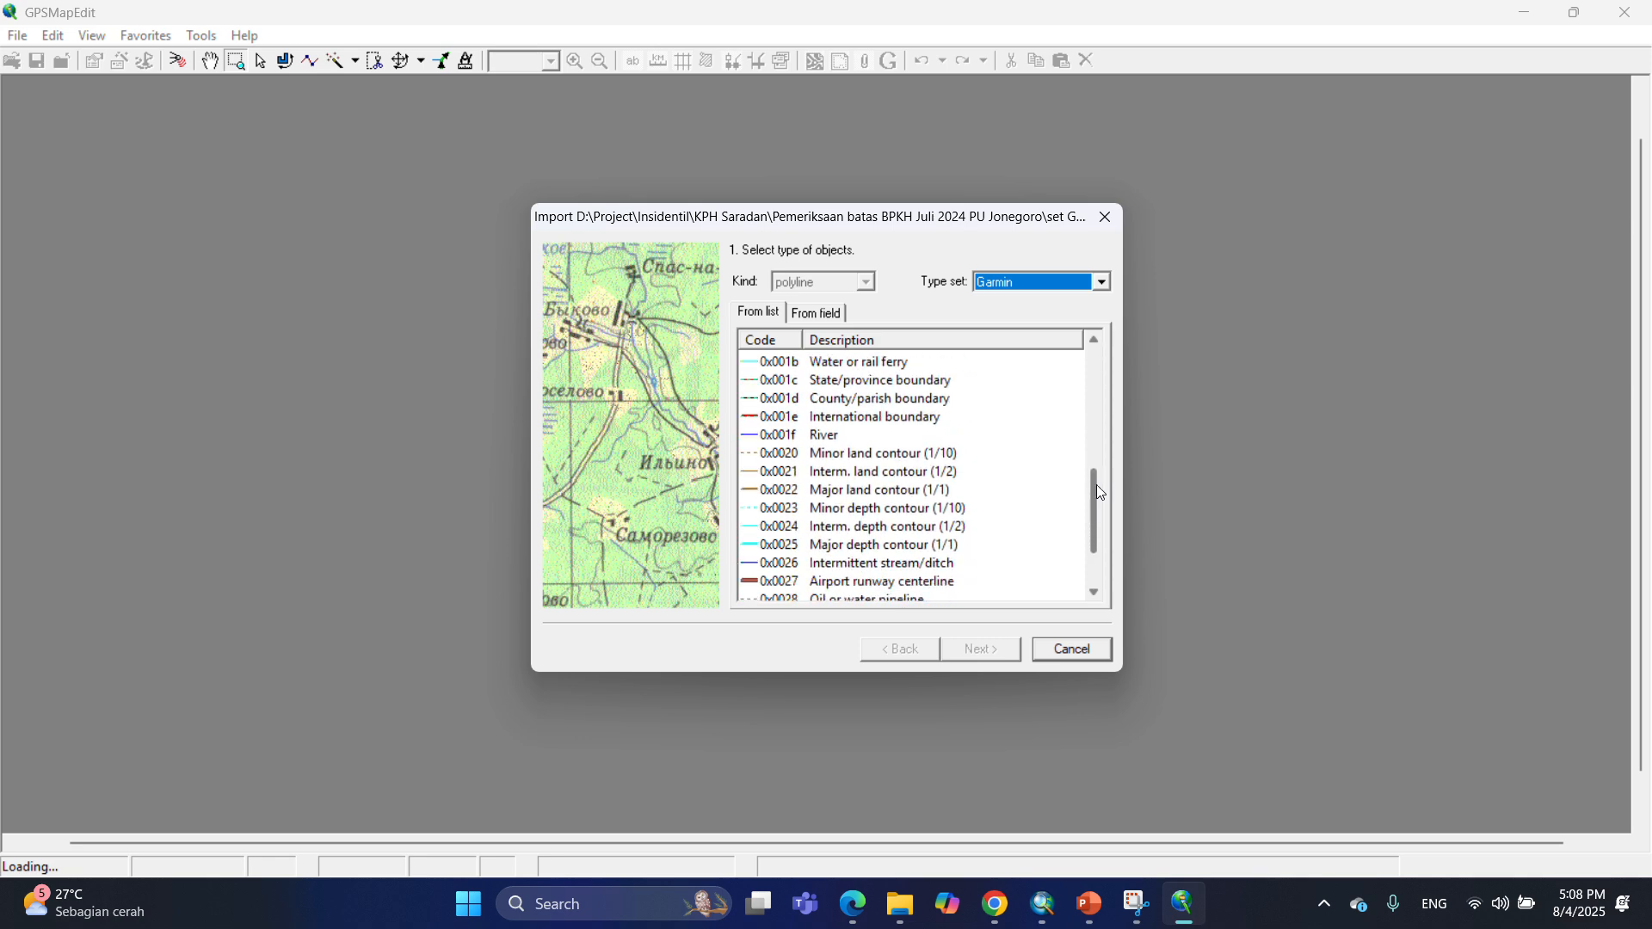
click(824, 381)
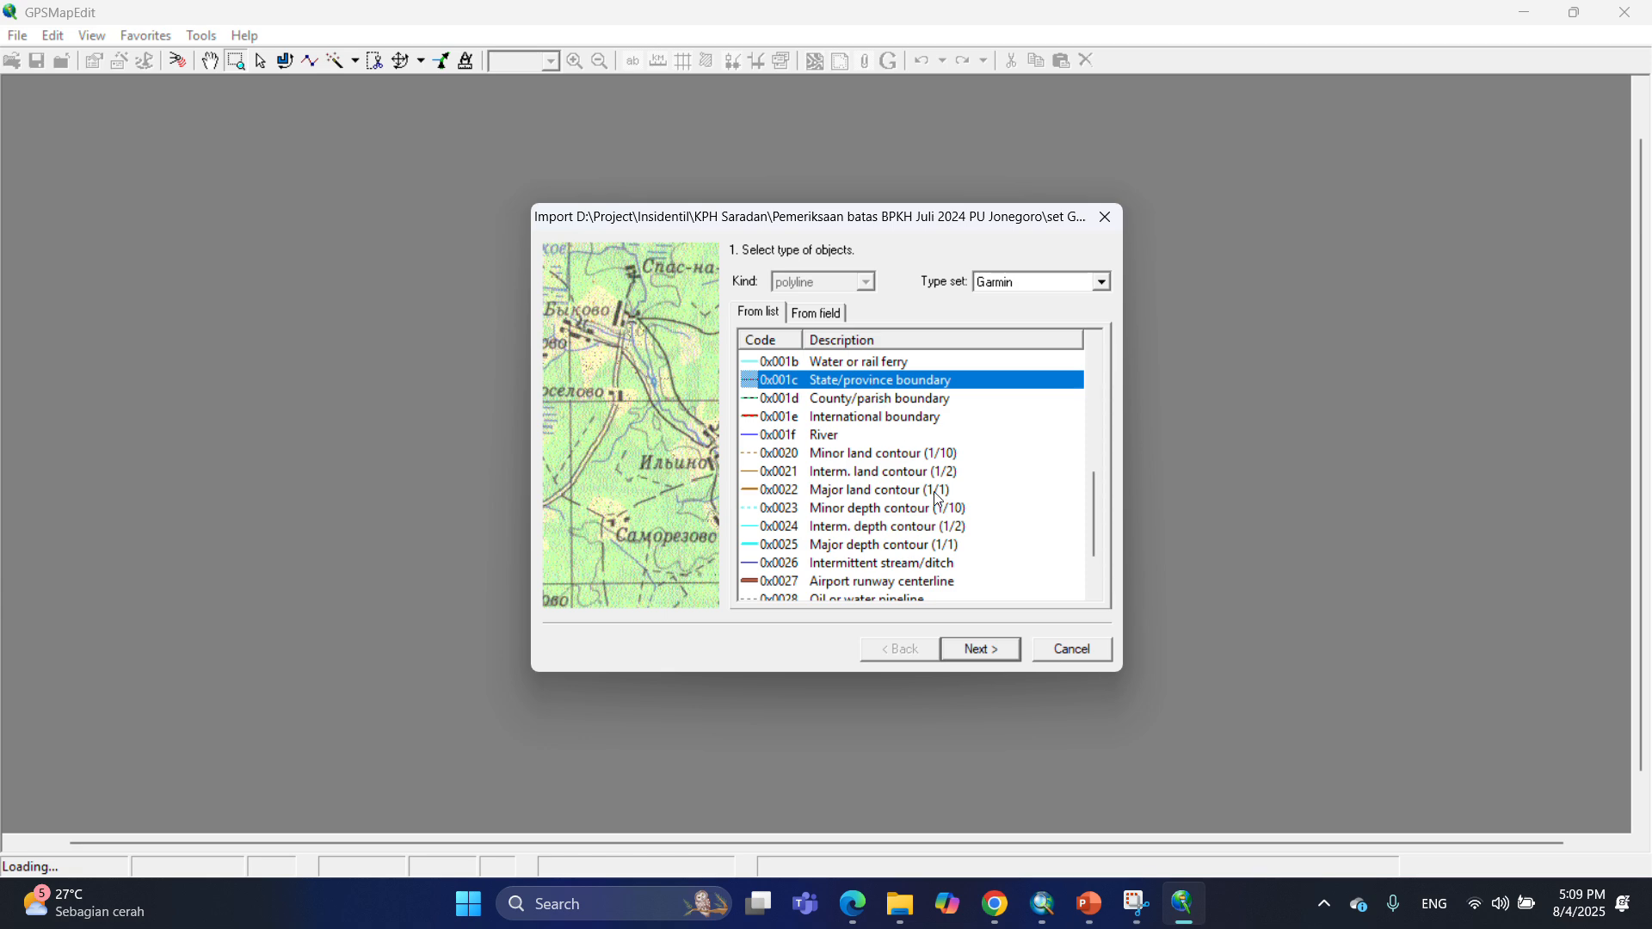
click(986, 654)
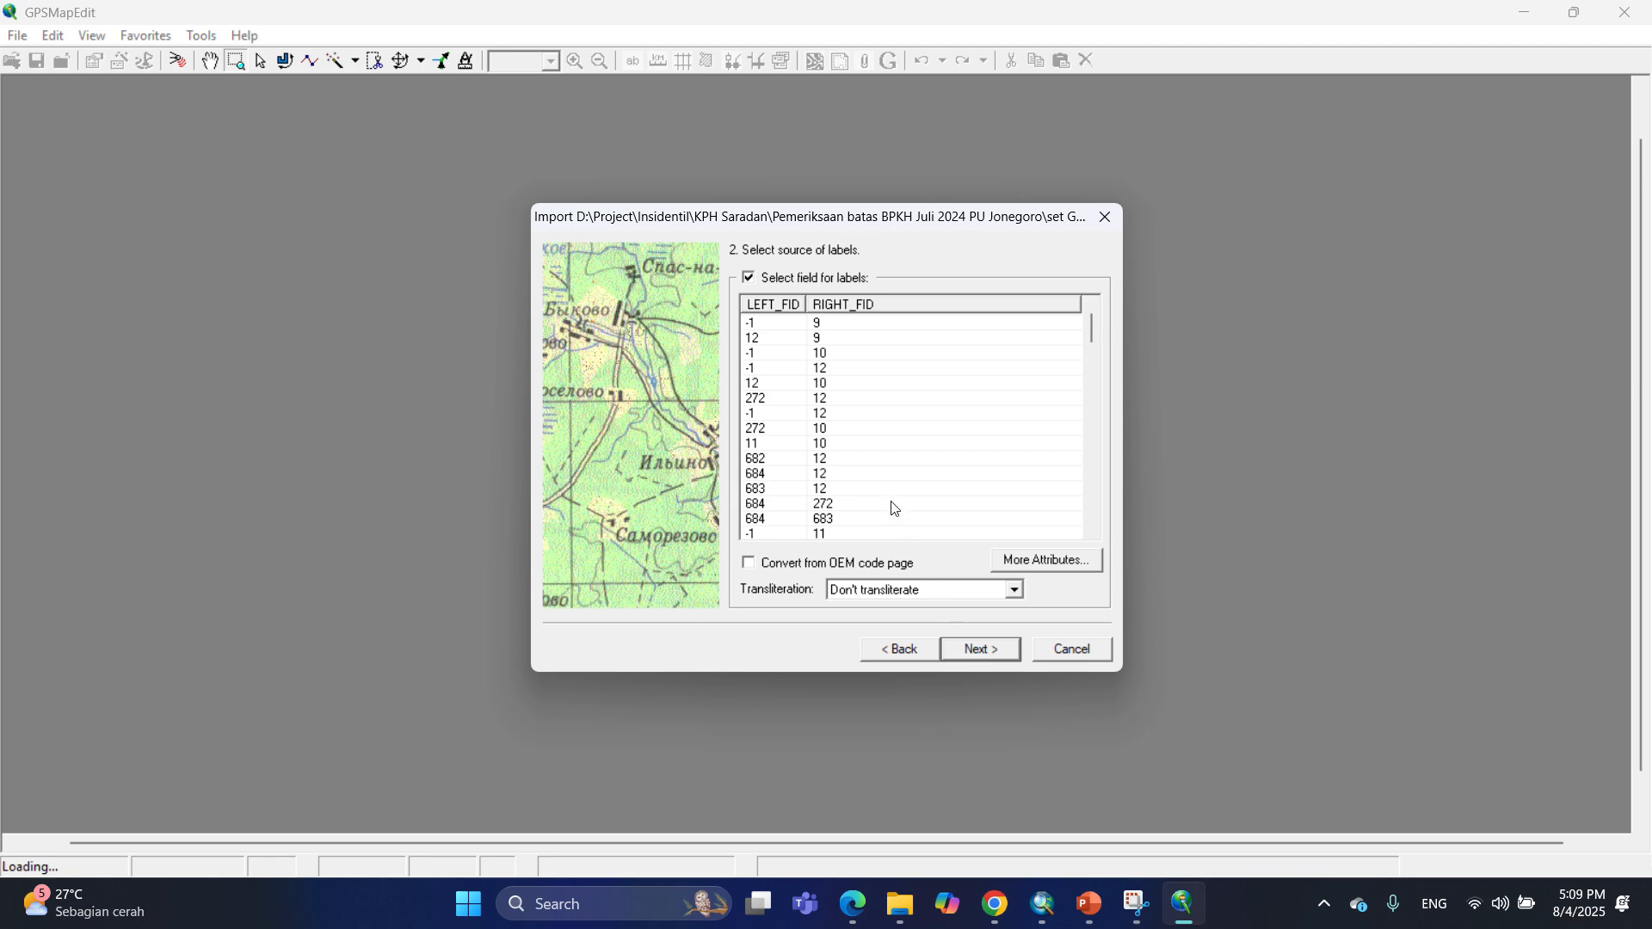
Keep the default label field, set the source coordinate system to UTM South hemisphere (m), zone 49, WGS 84, and finish importing.
click(996, 657)
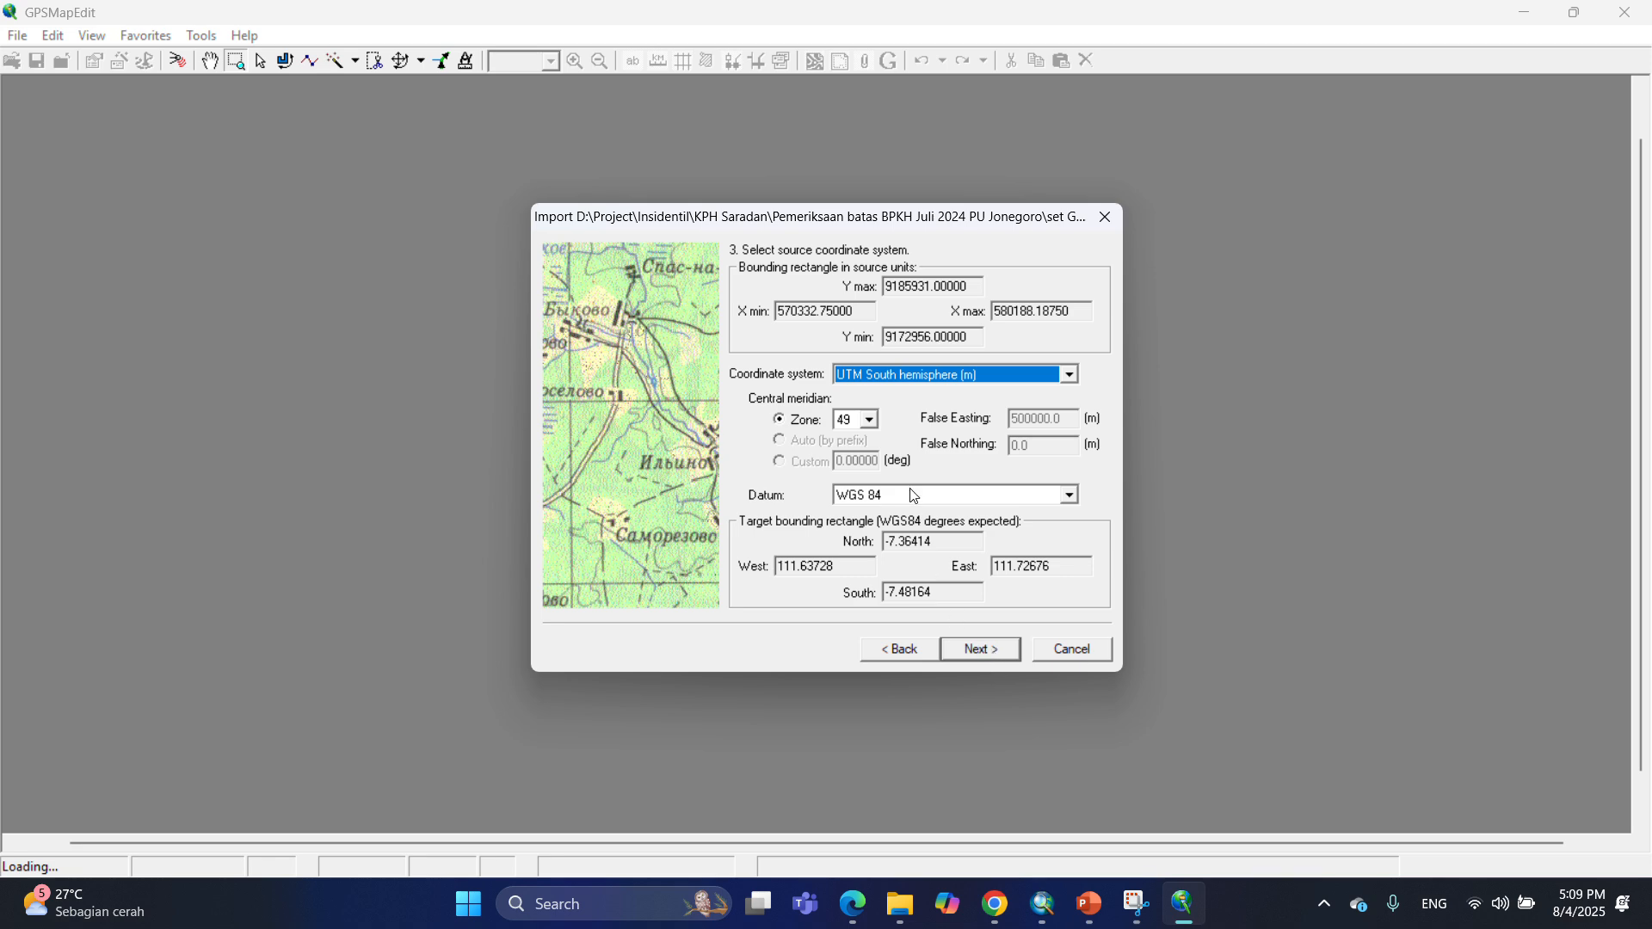
click(1071, 376)
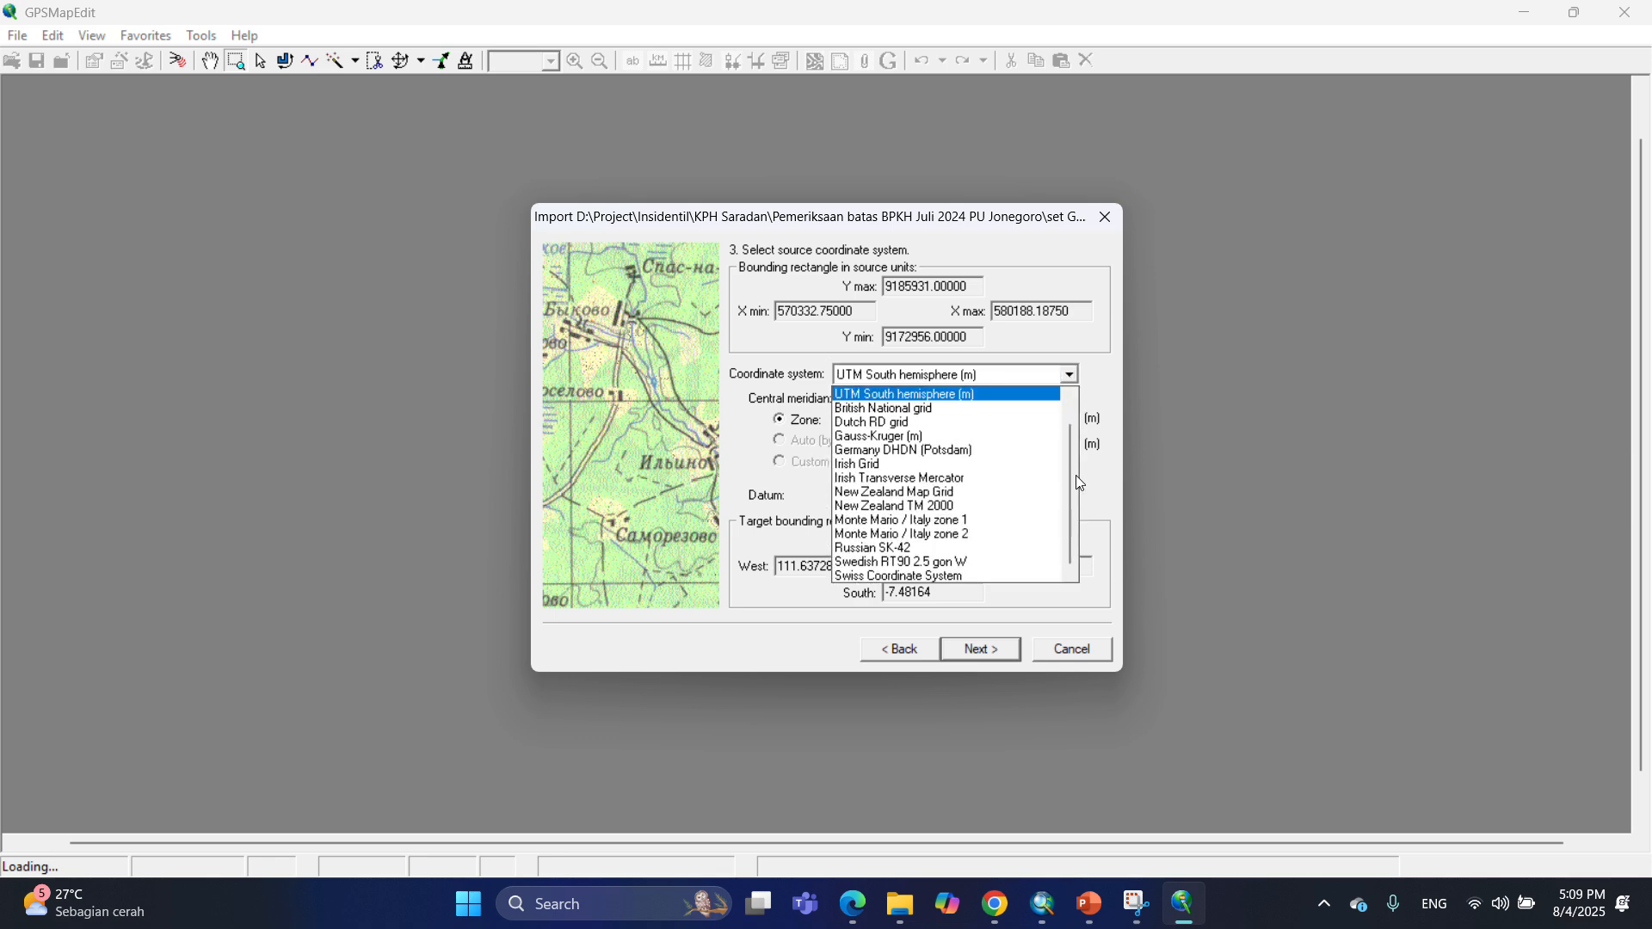
drag(1072, 463, 1077, 415)
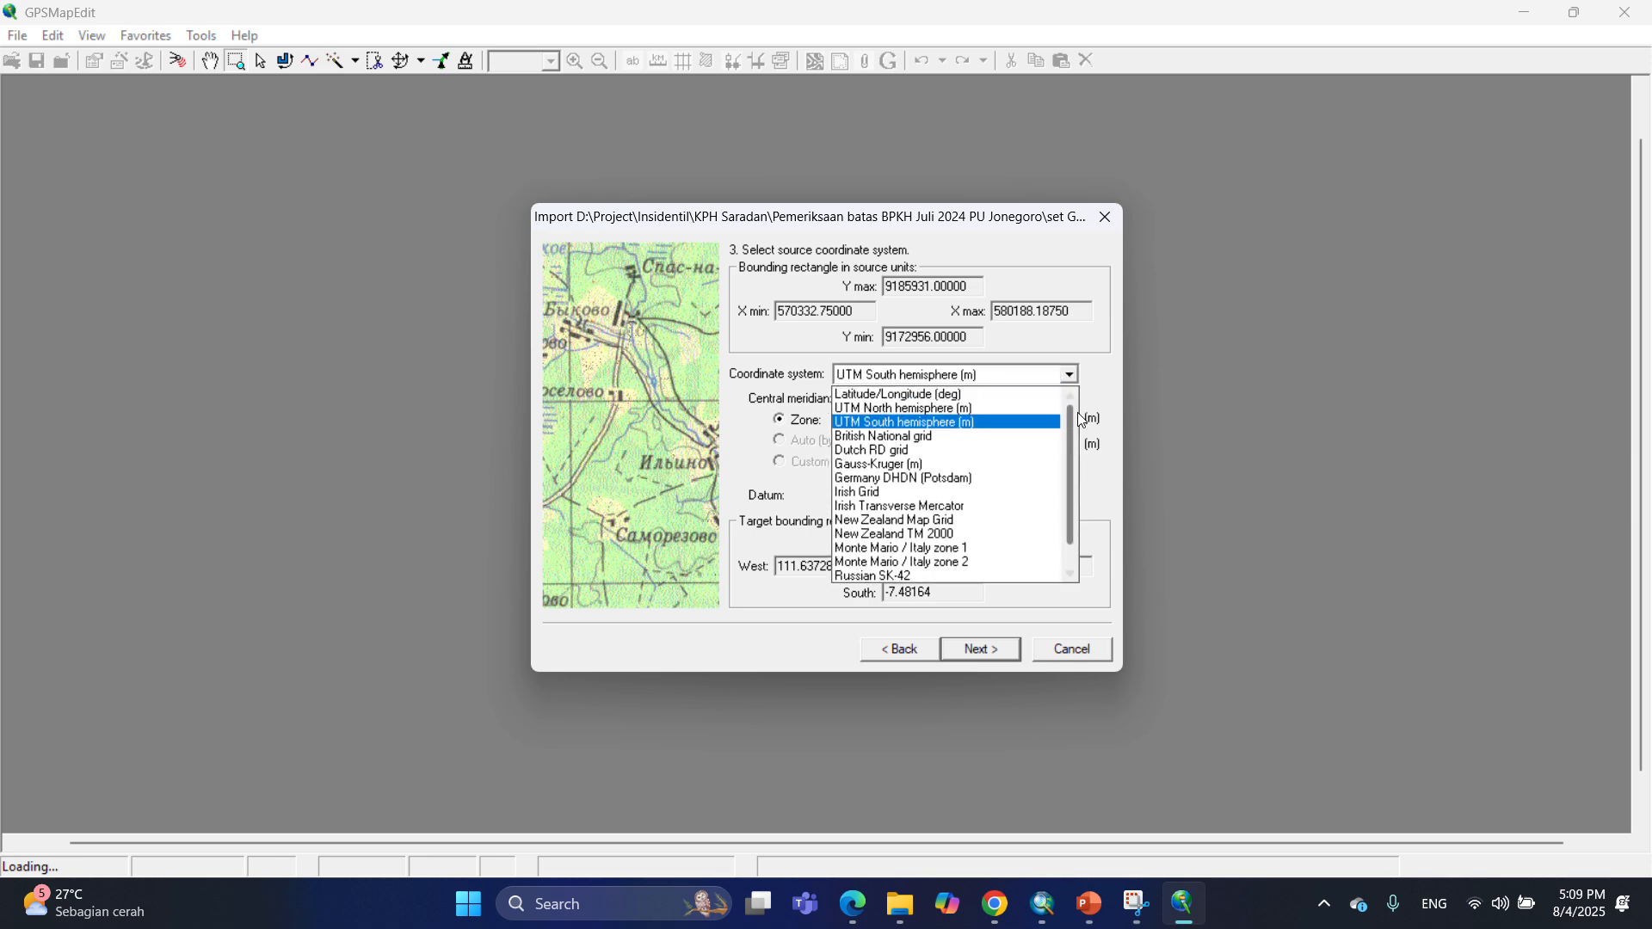
click(949, 423)
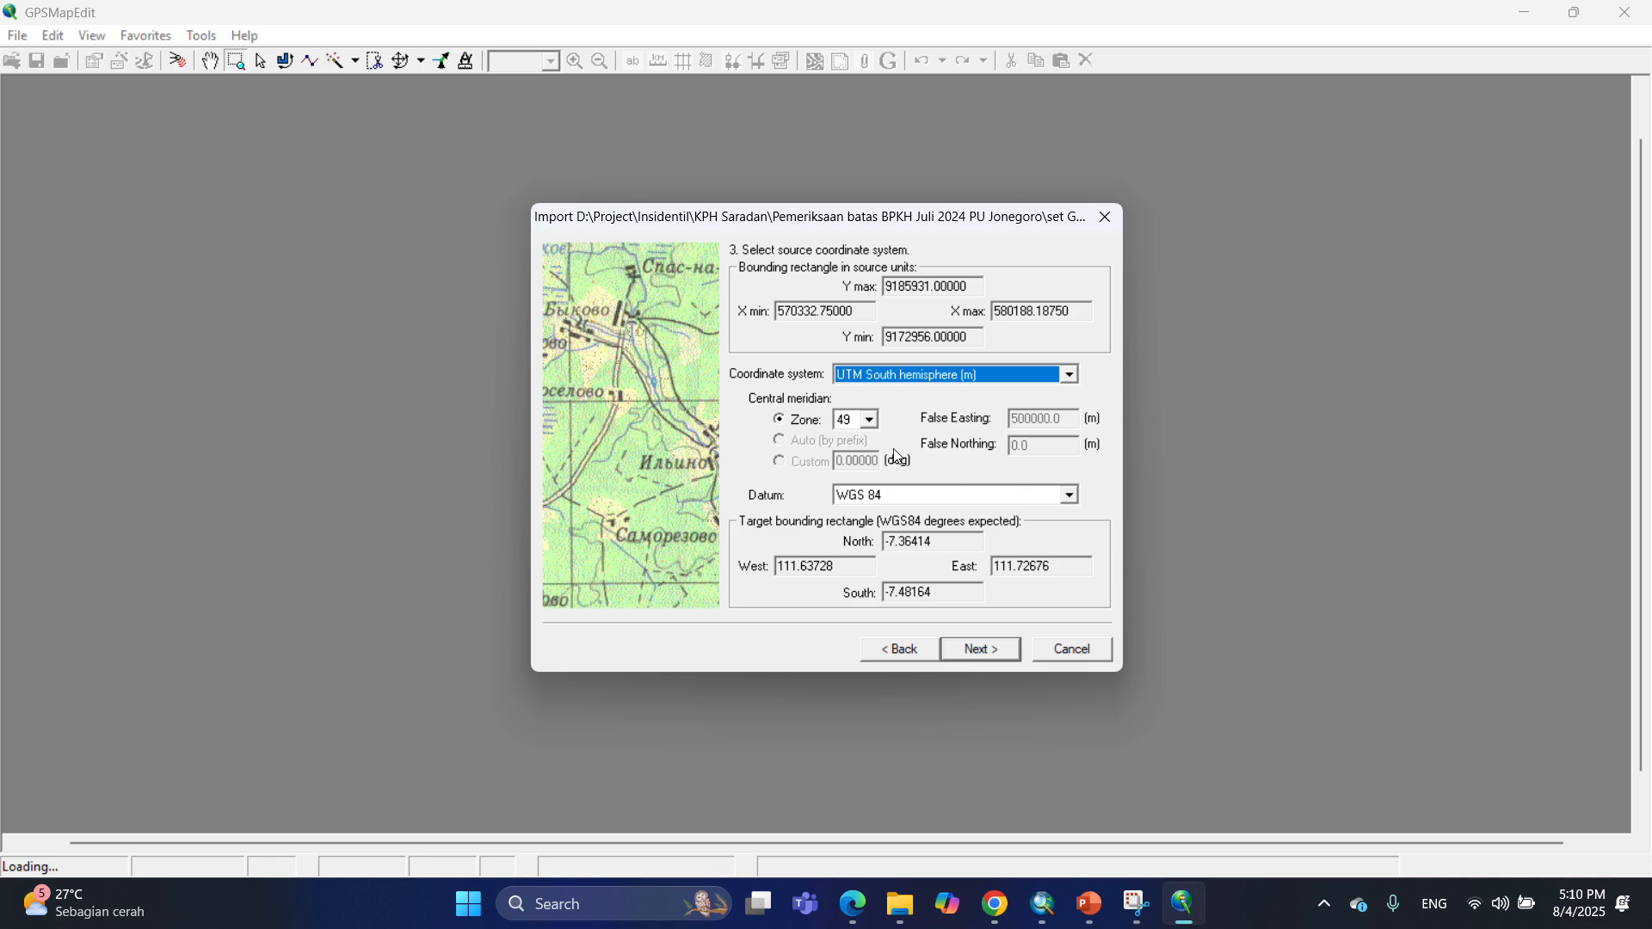
click(986, 655)
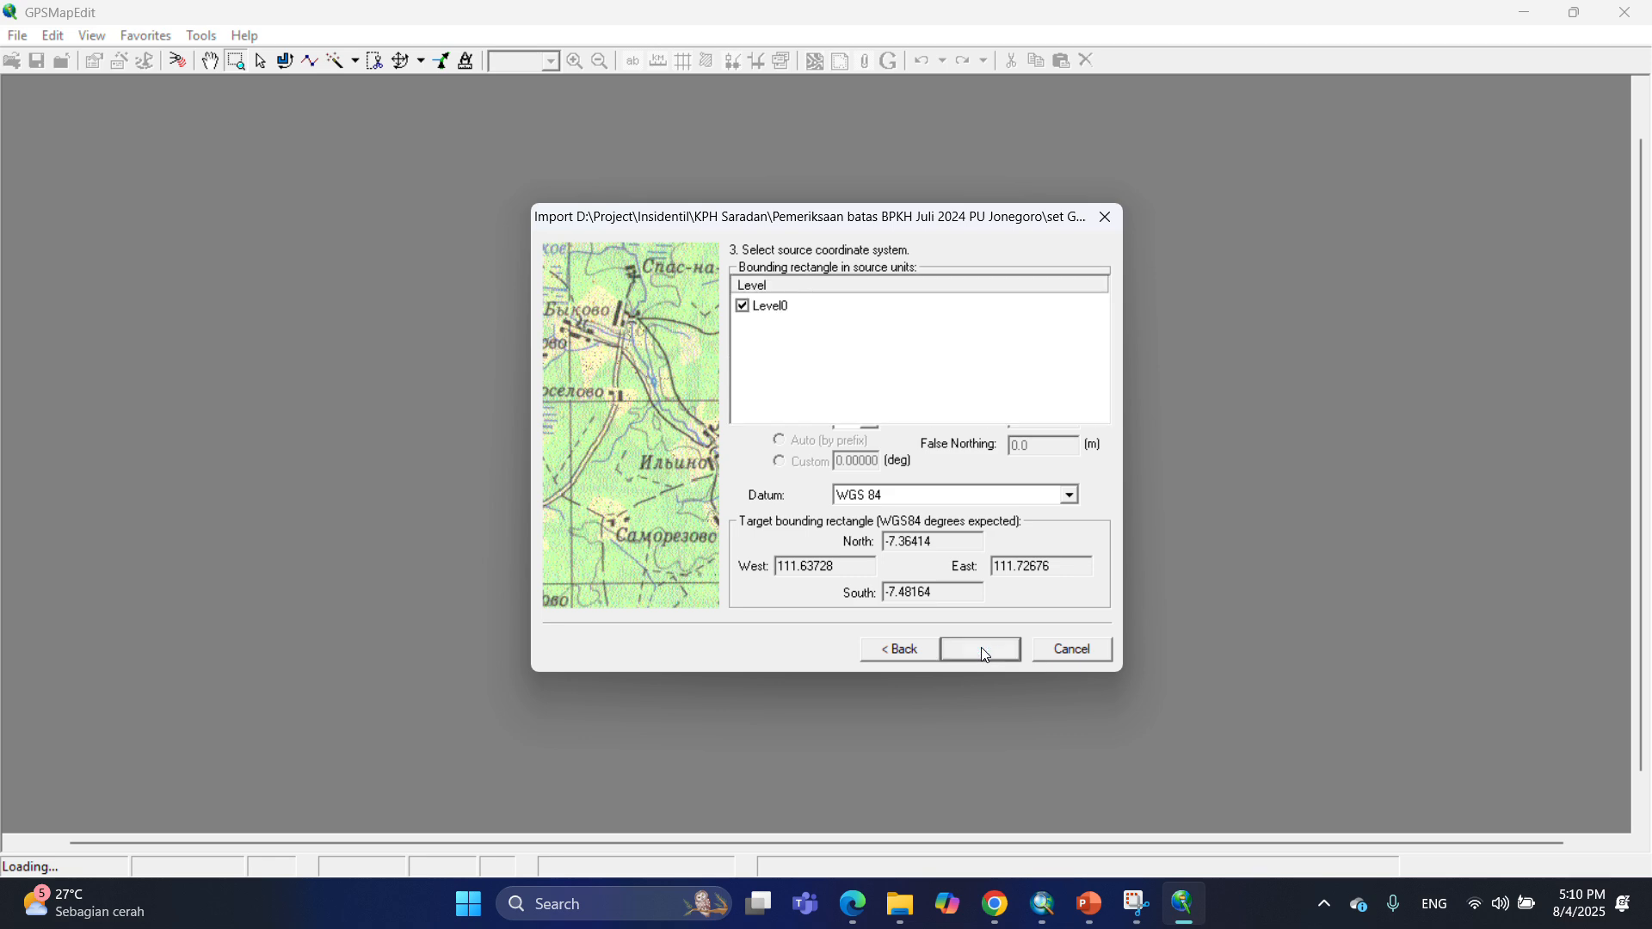
click(986, 652)
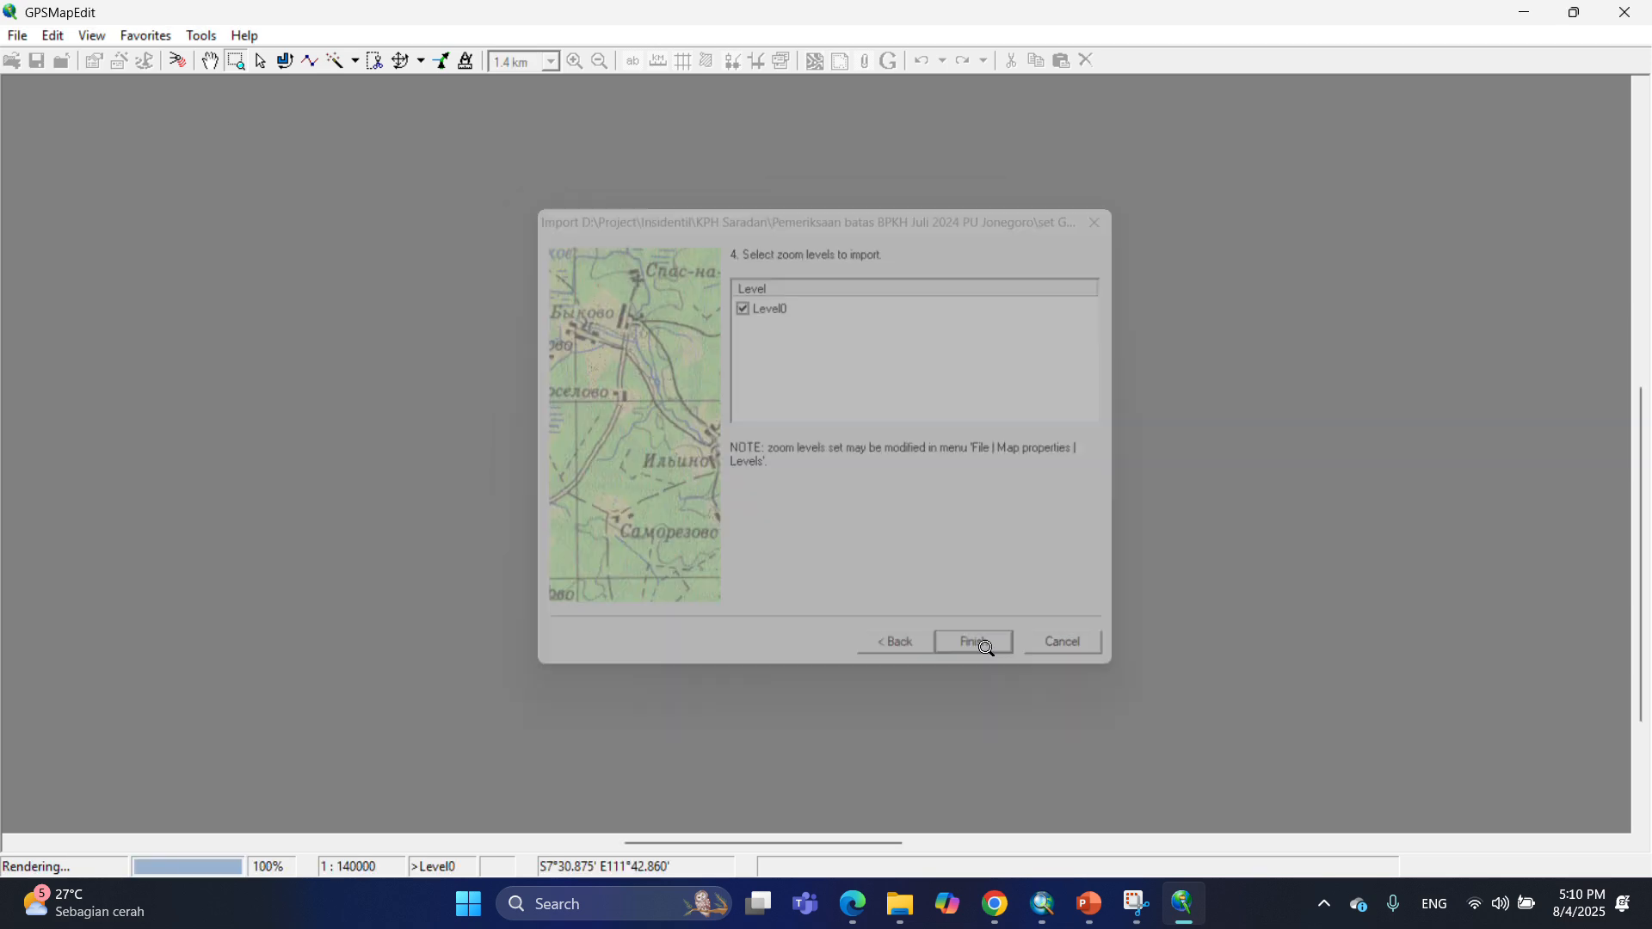
Import the Anno_Arc_NTP shapefile into the map and assign its polylines the Power line (0x0029) type.
drag(715, 264, 866, 370)
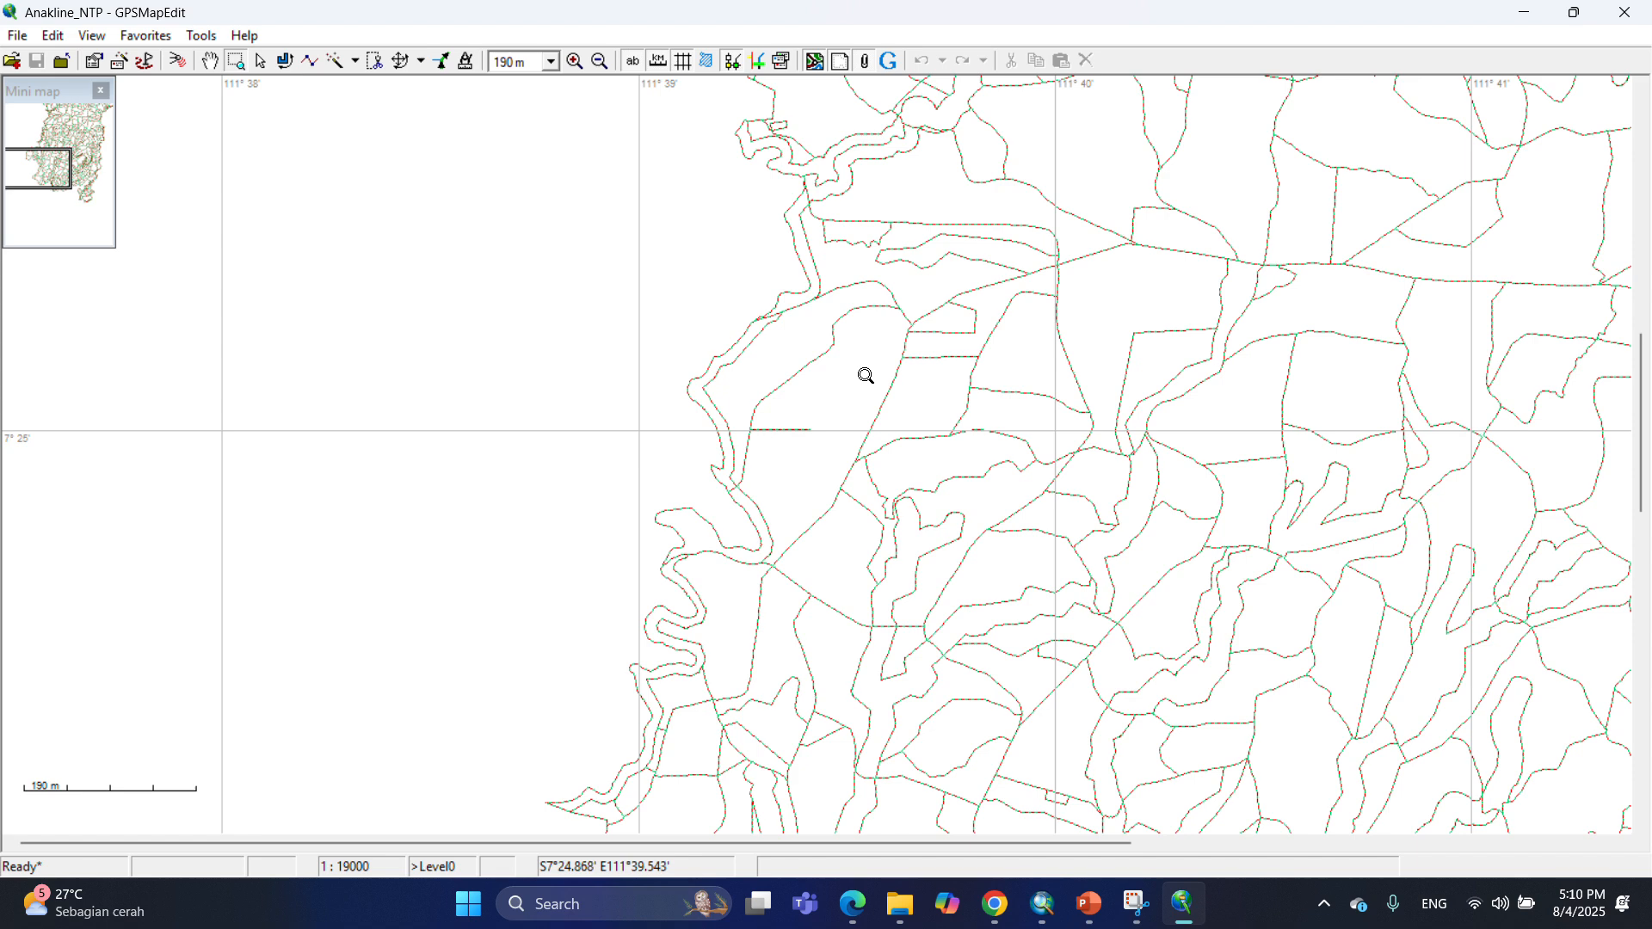
click(19, 38)
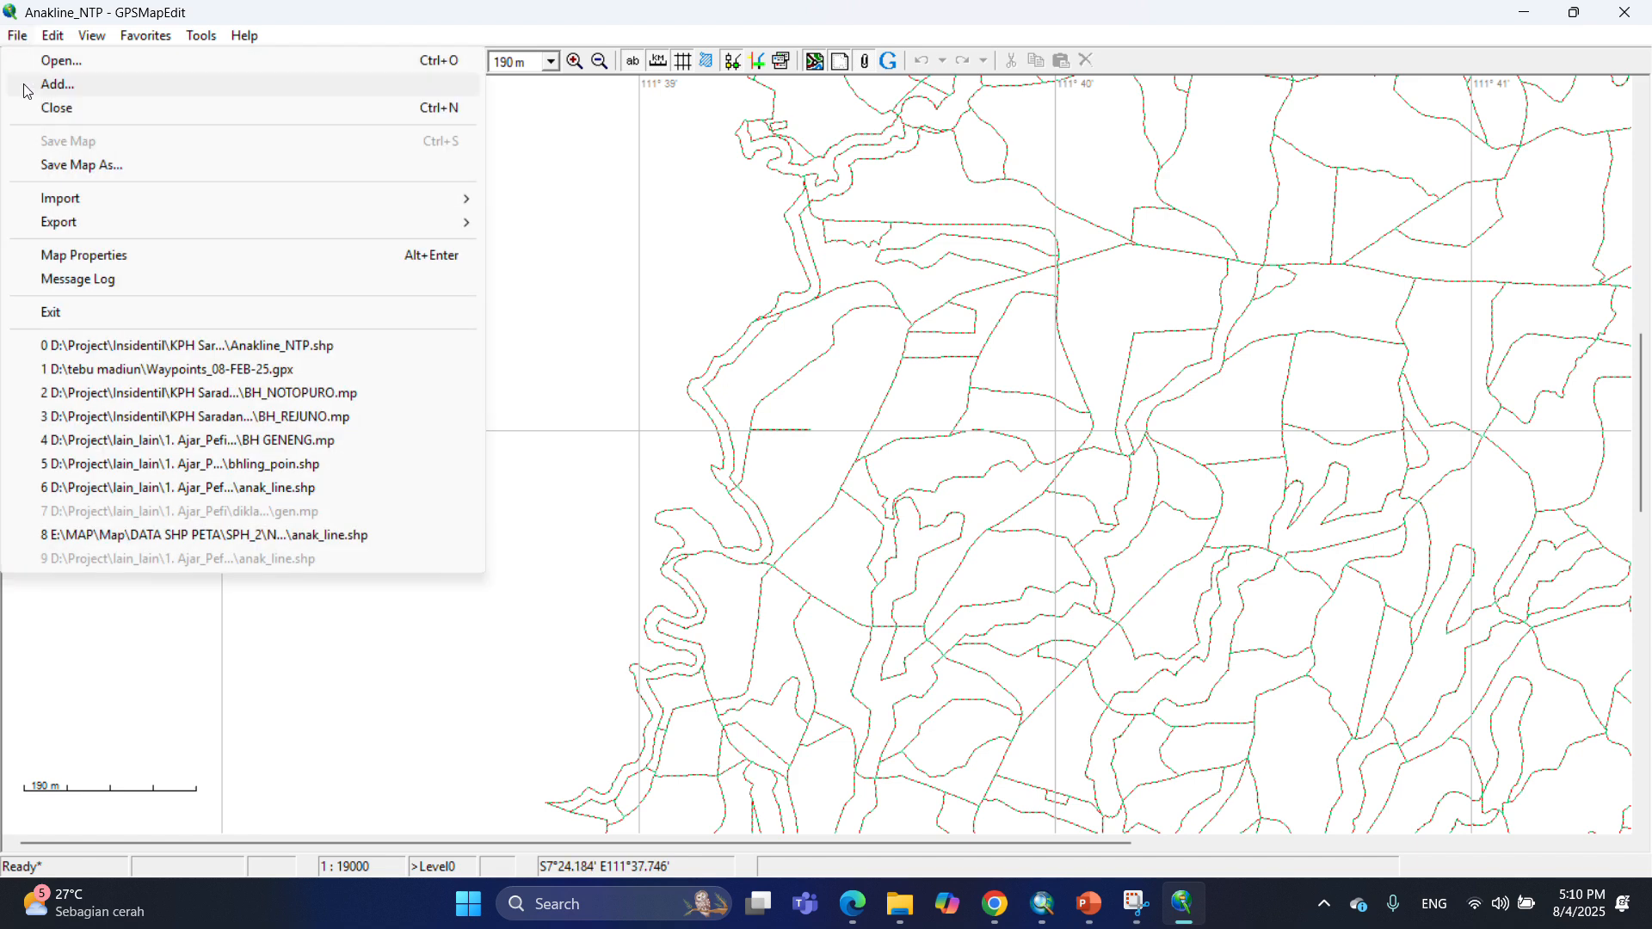
mouse_move(61, 205)
click(536, 207)
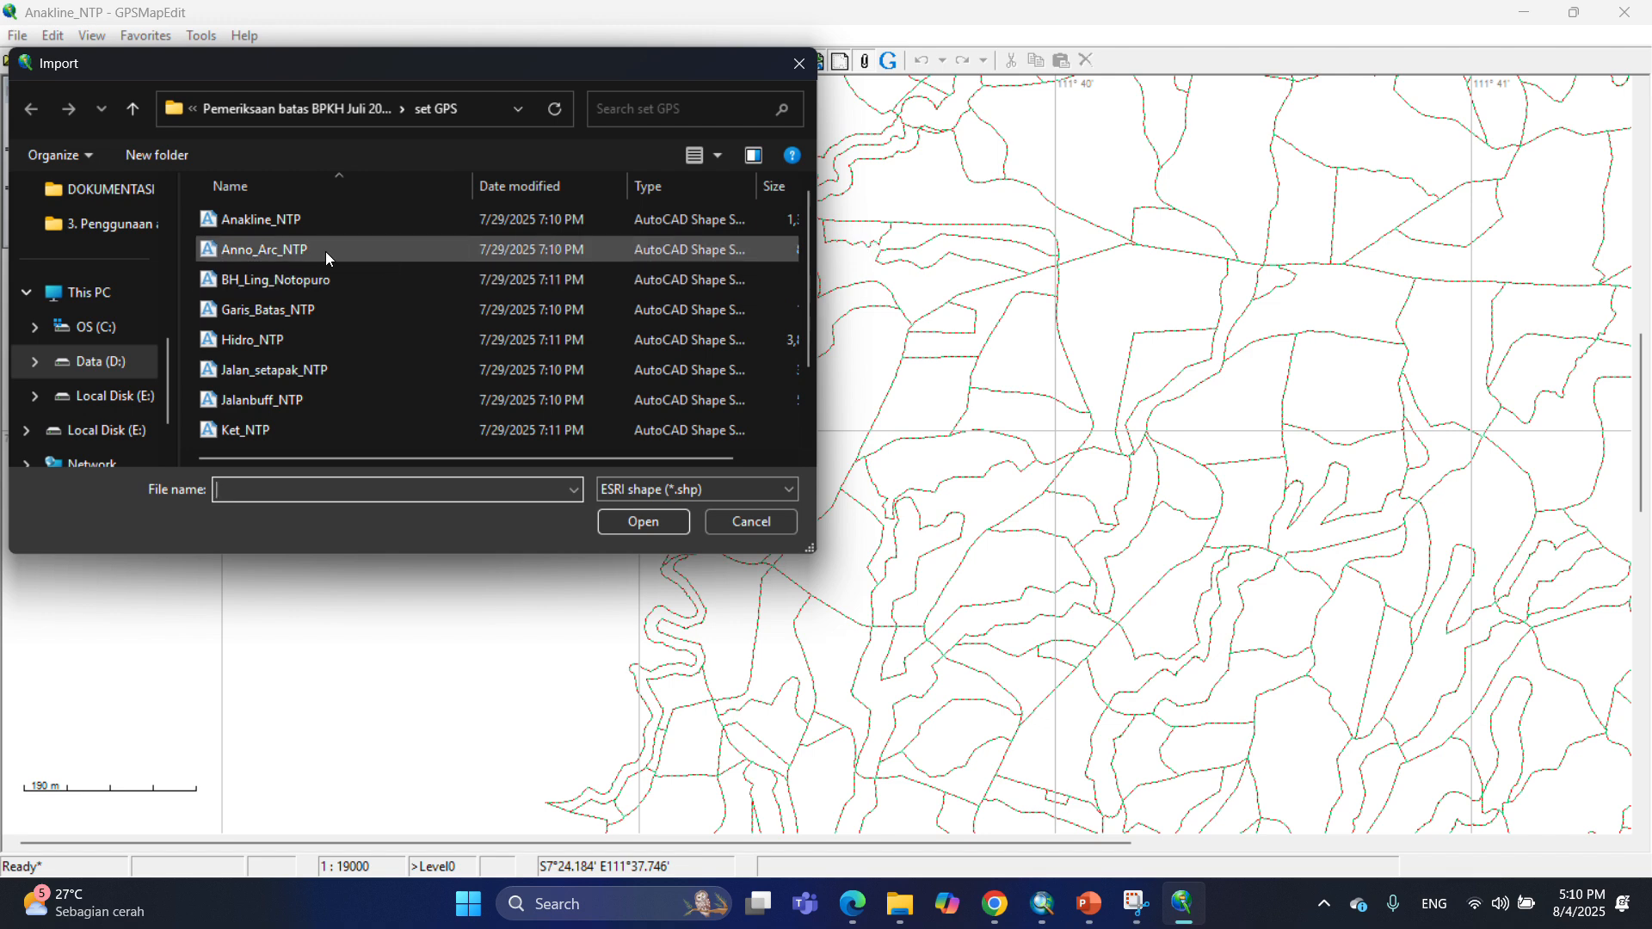
click(275, 251)
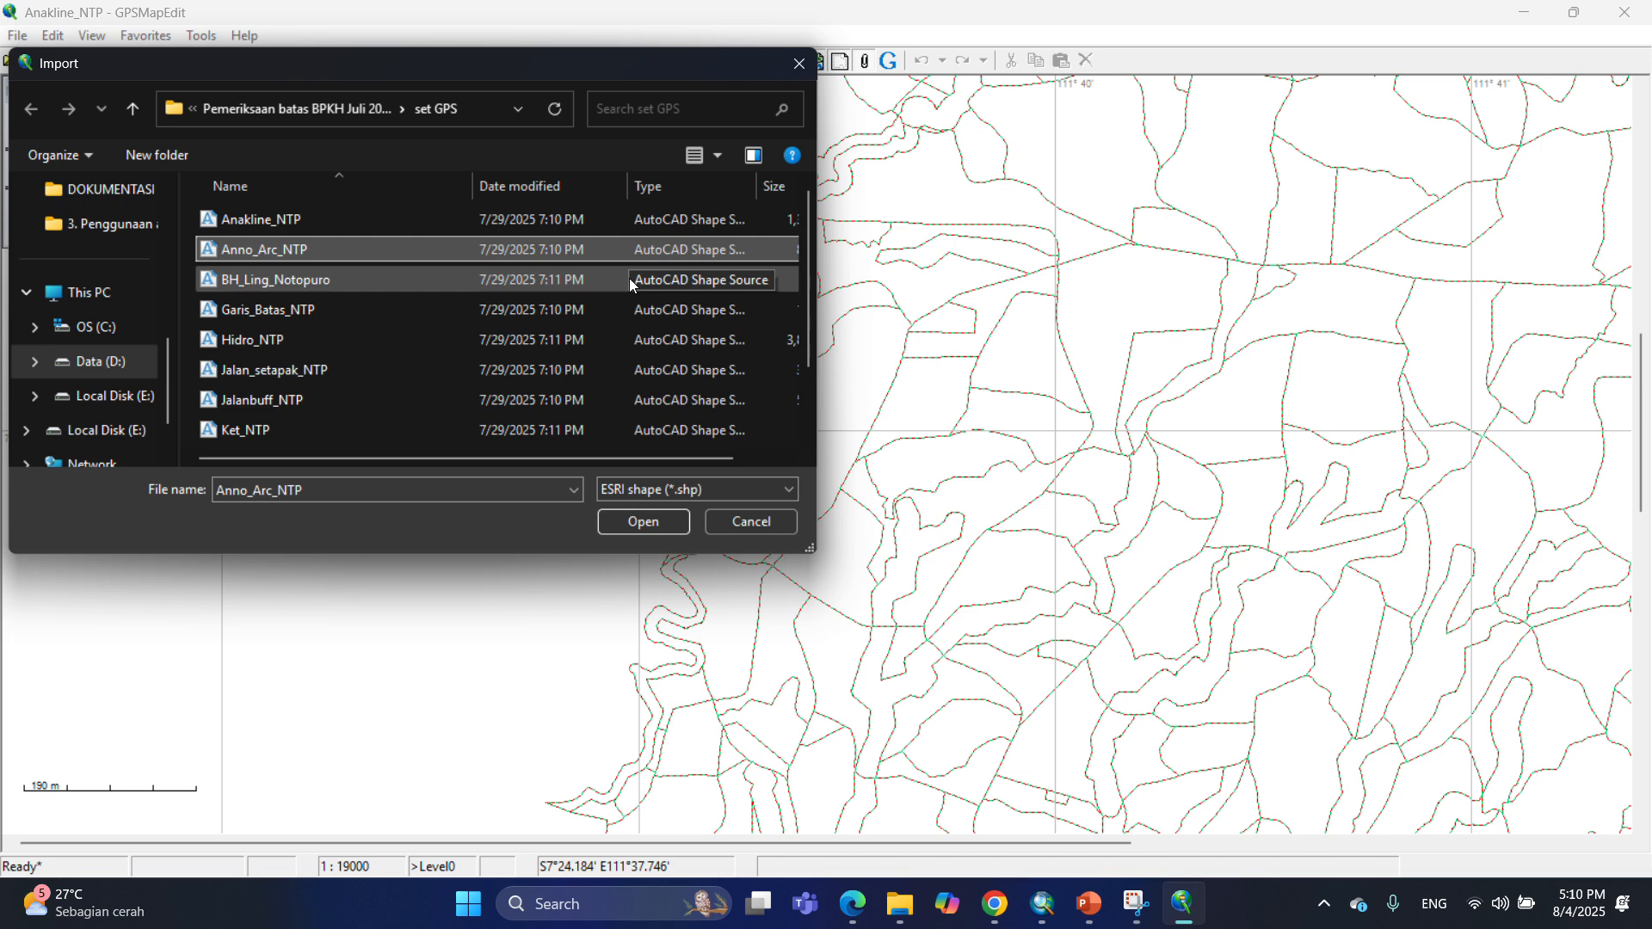
click(653, 525)
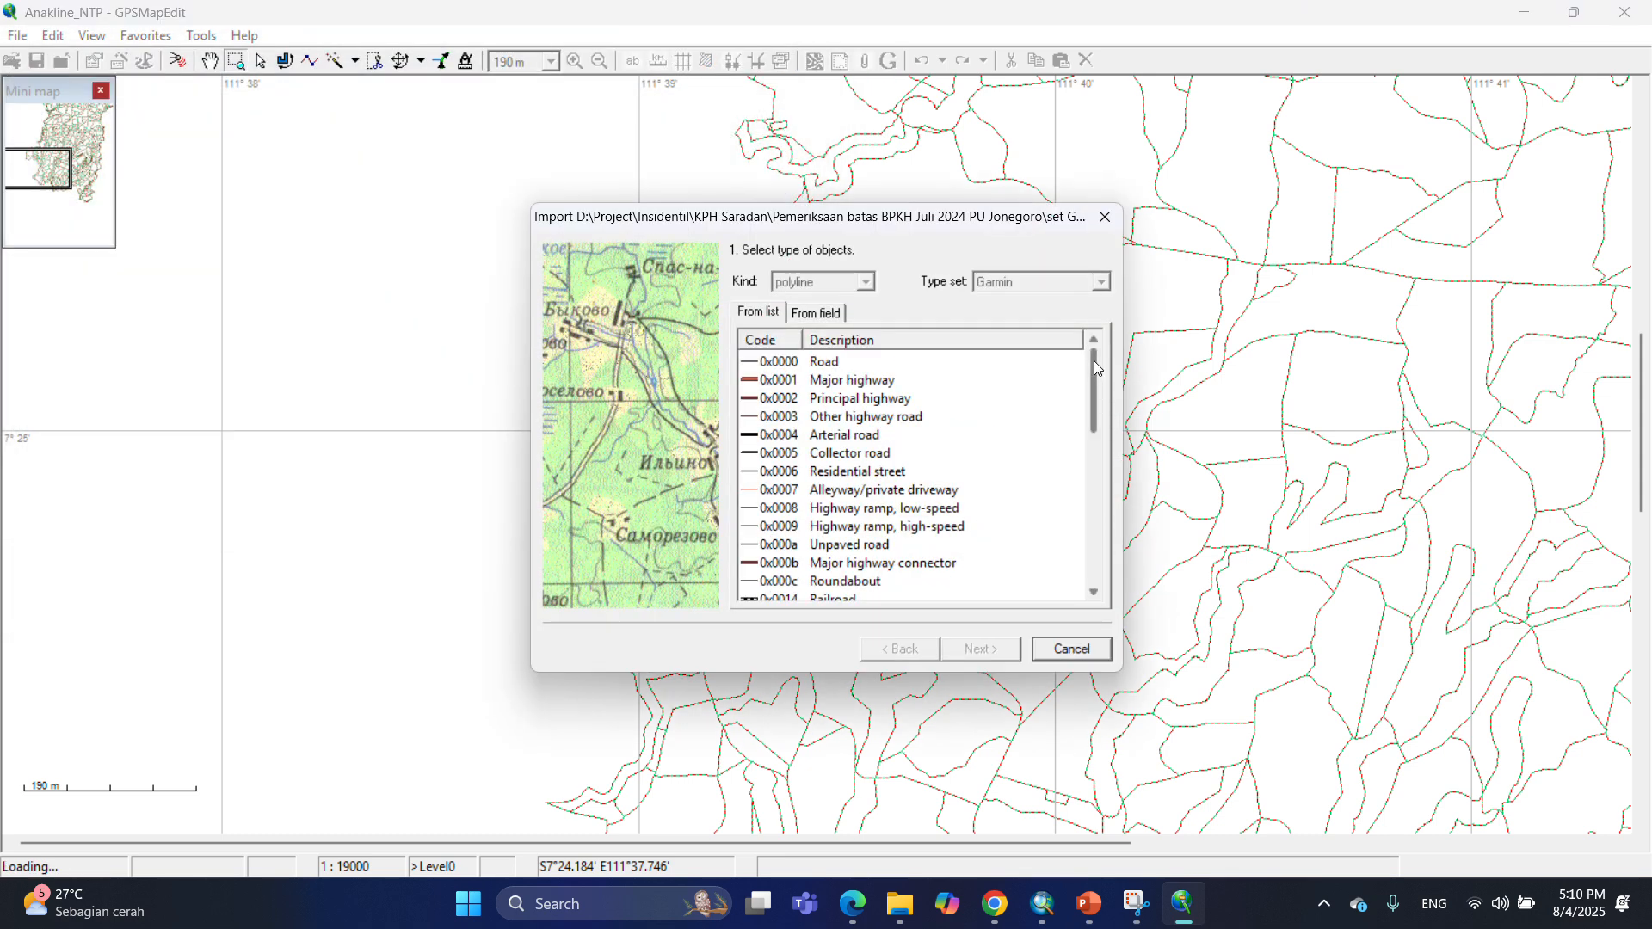
drag(1092, 359, 1105, 512)
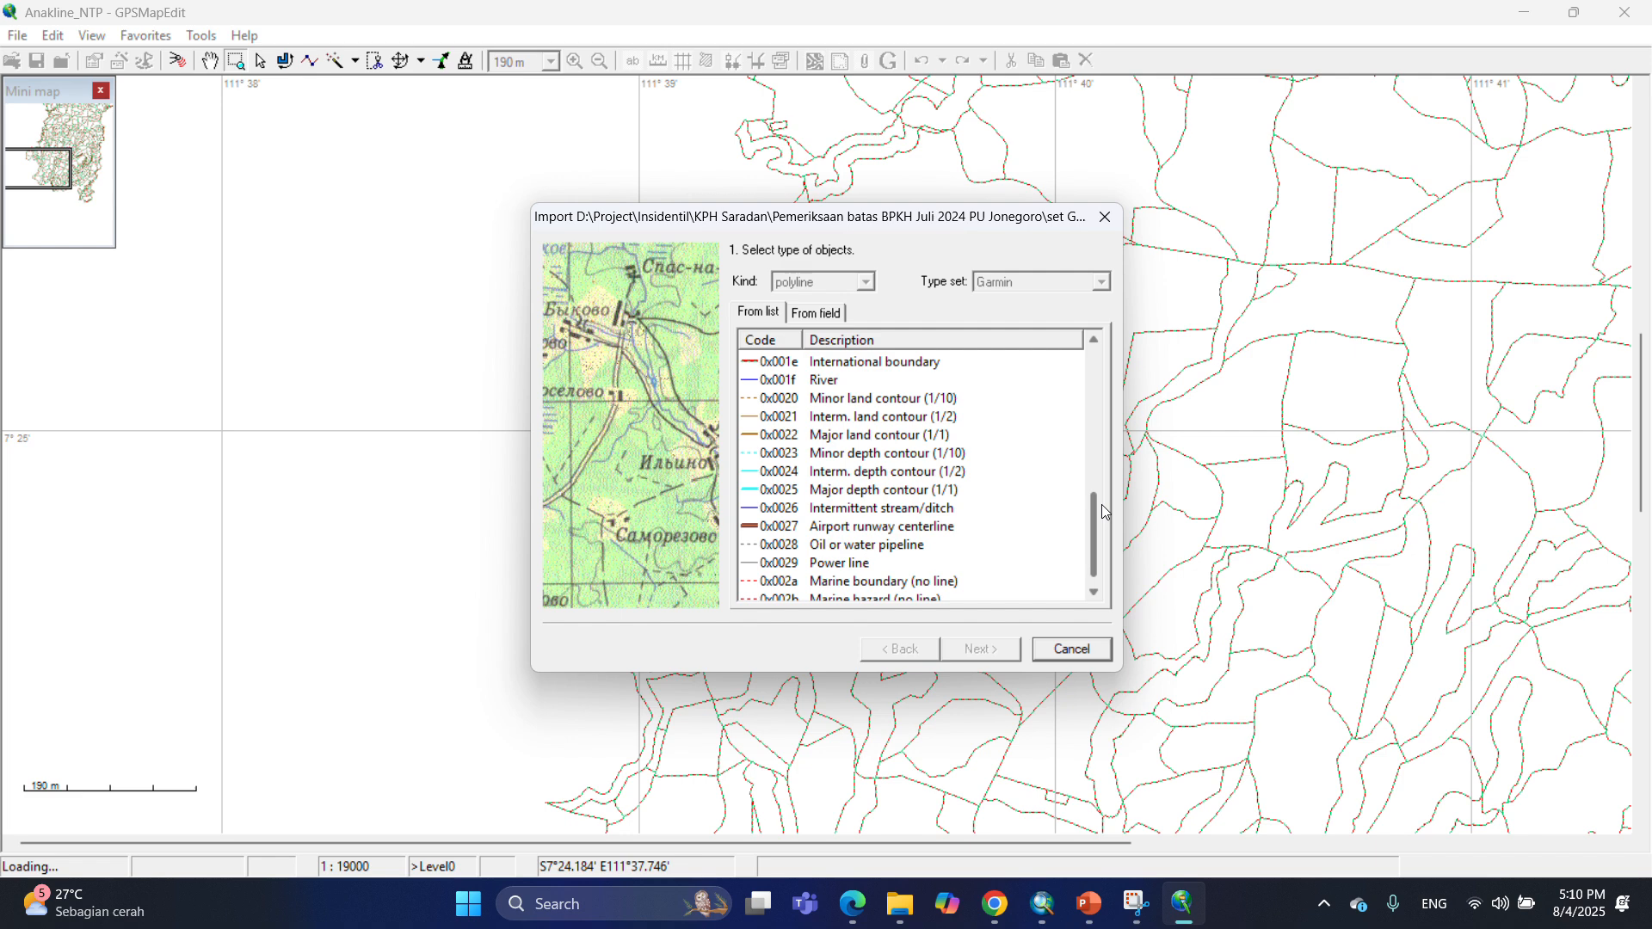
click(783, 566)
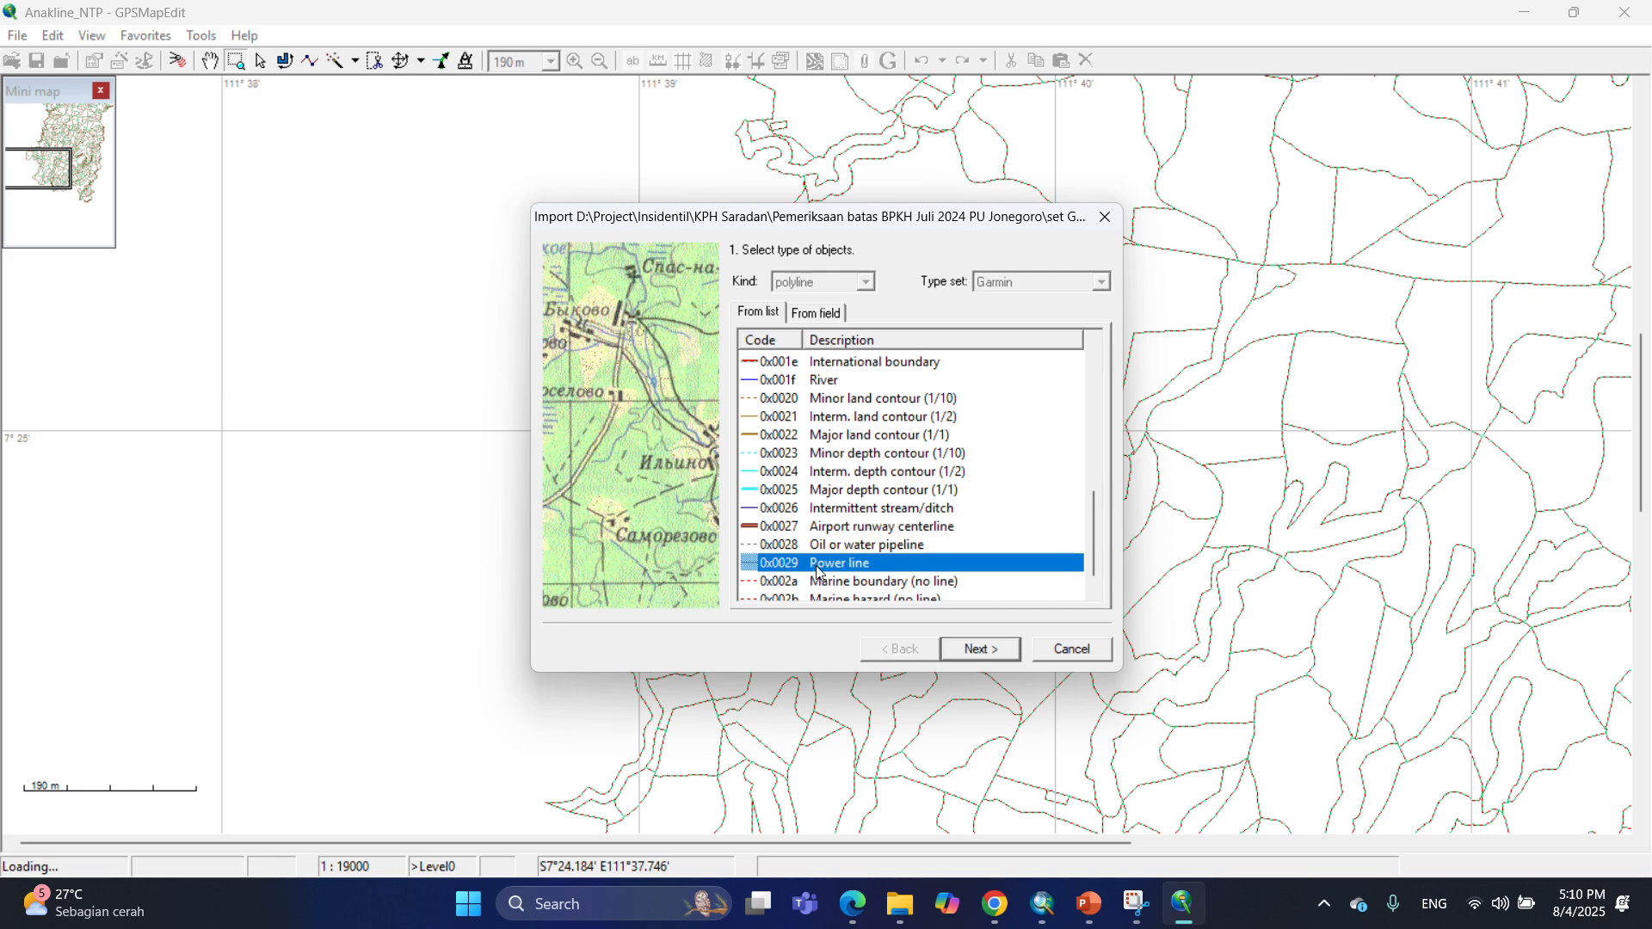
Accept the default labels, UTM South hemisphere zone 49 coordinates and zoom level, and finish the Anno_Arc_NTP import.
click(986, 651)
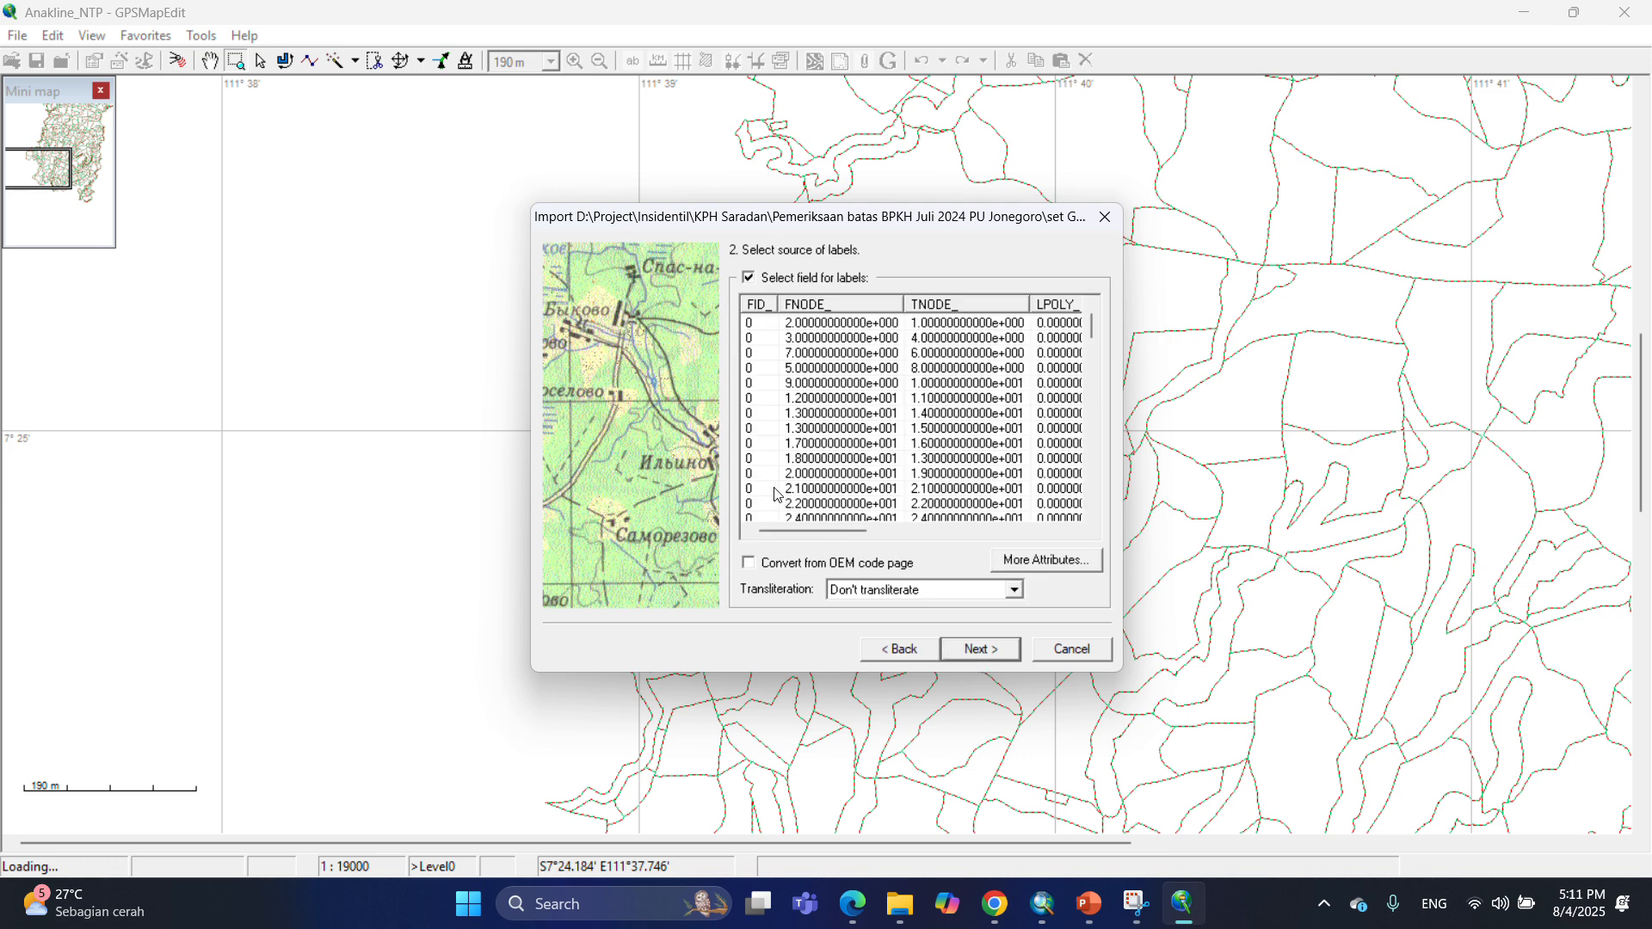
click(990, 651)
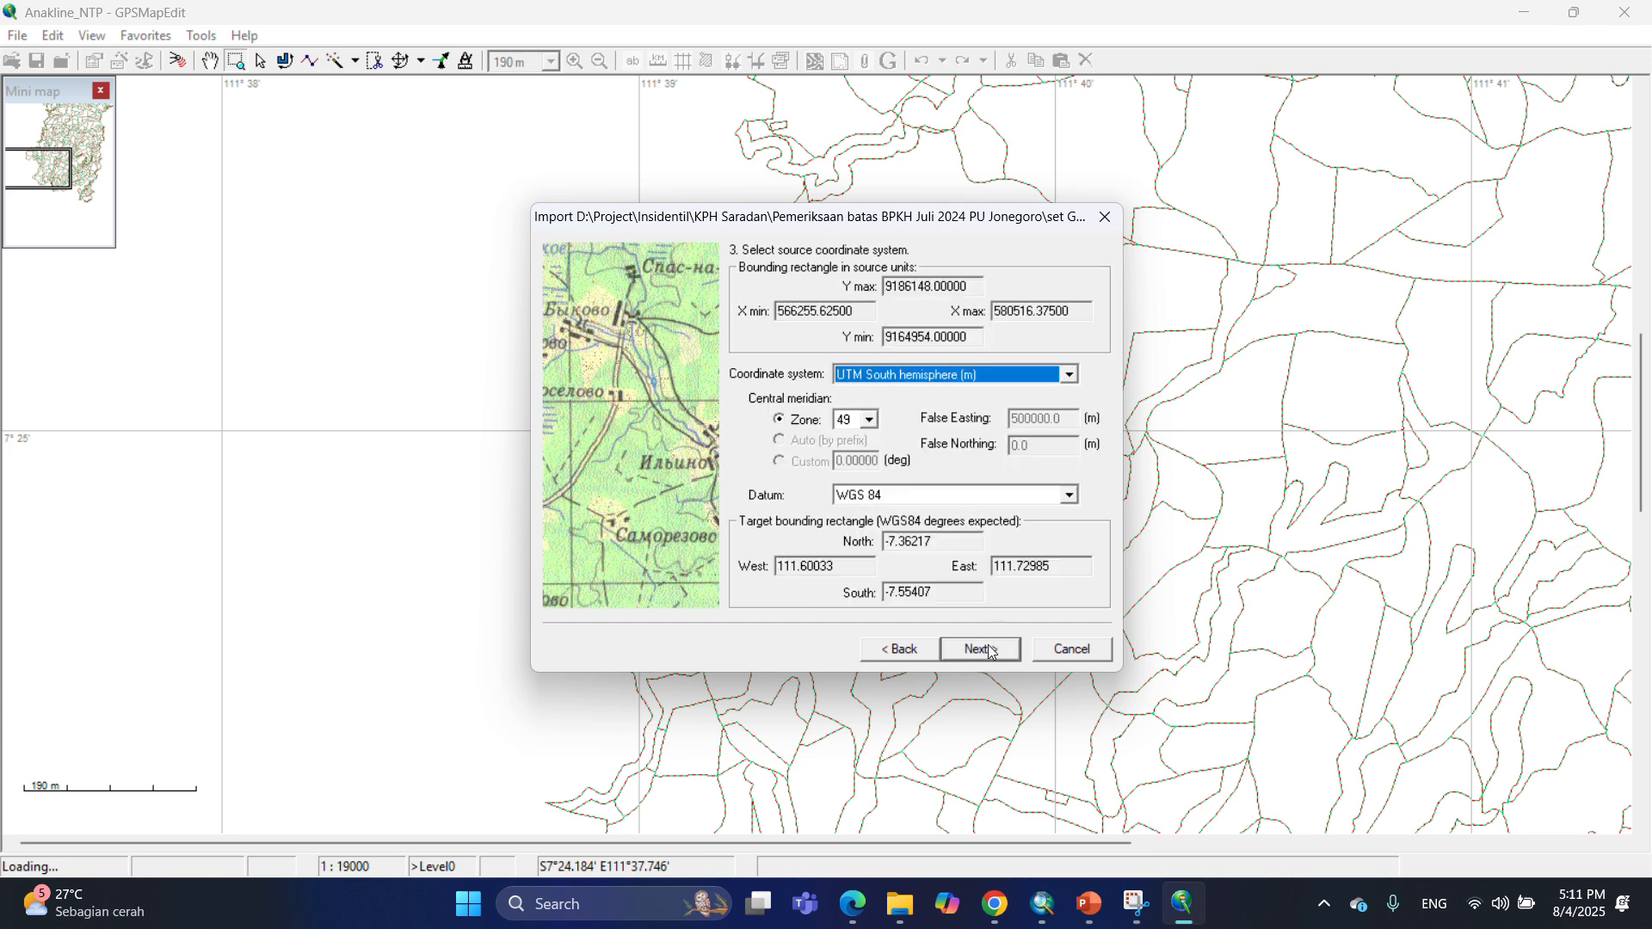
click(989, 651)
click(990, 651)
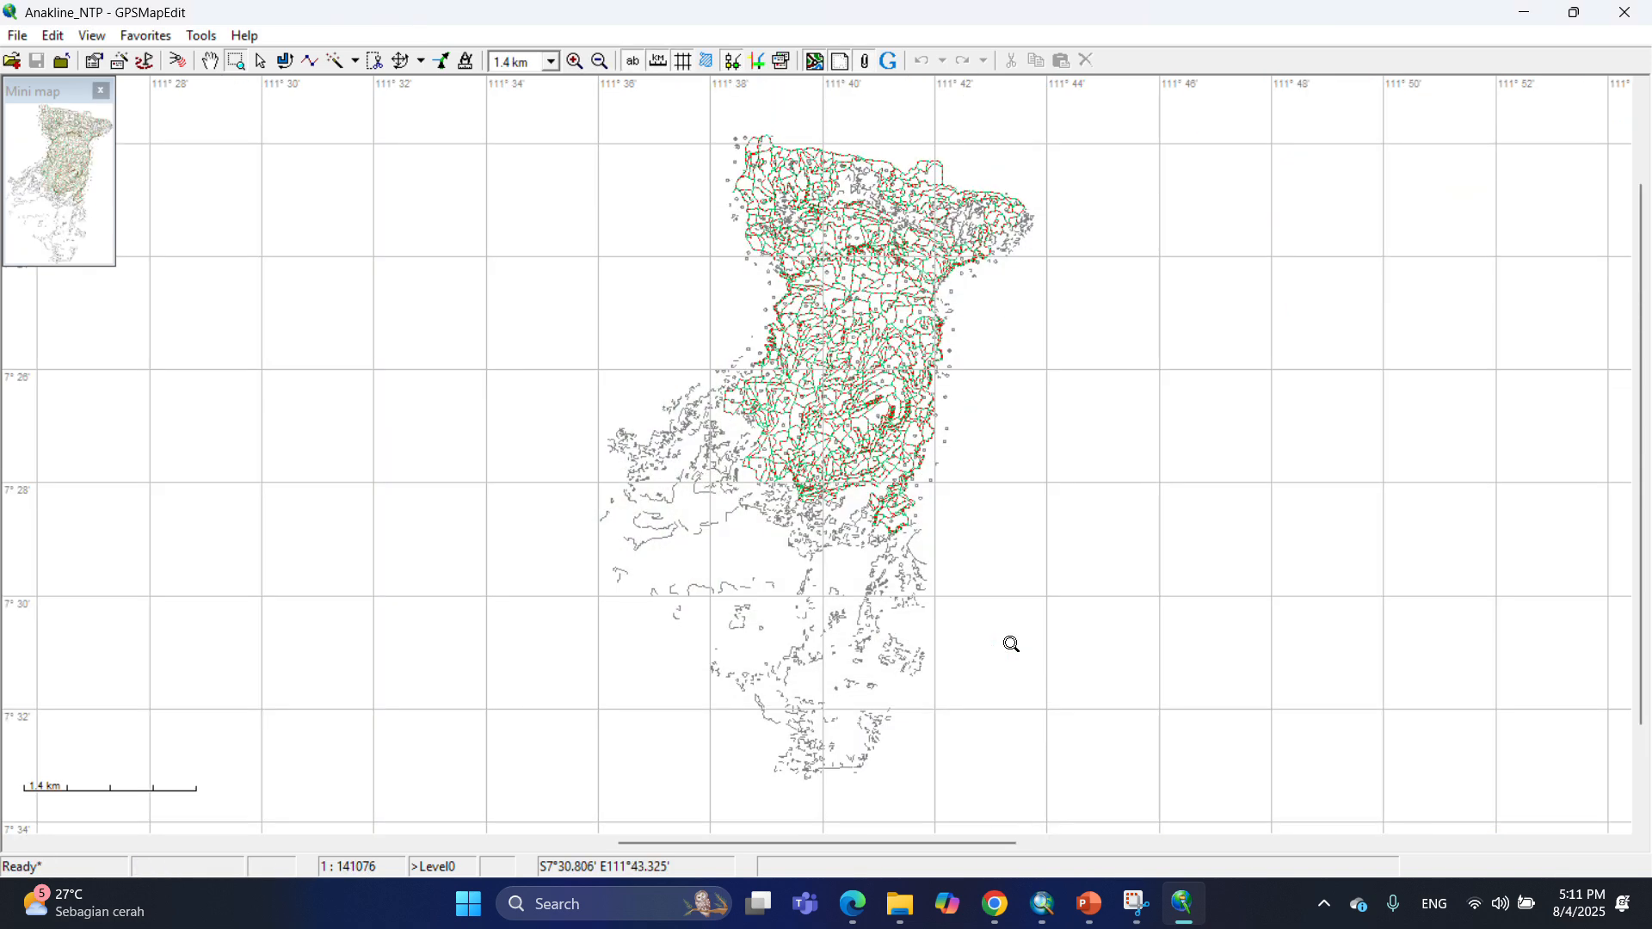
Import the BH_Ling_Notopuro shapefile and assign its points the Medium city (200-500K) (0x0600) type.
drag(656, 353, 796, 472)
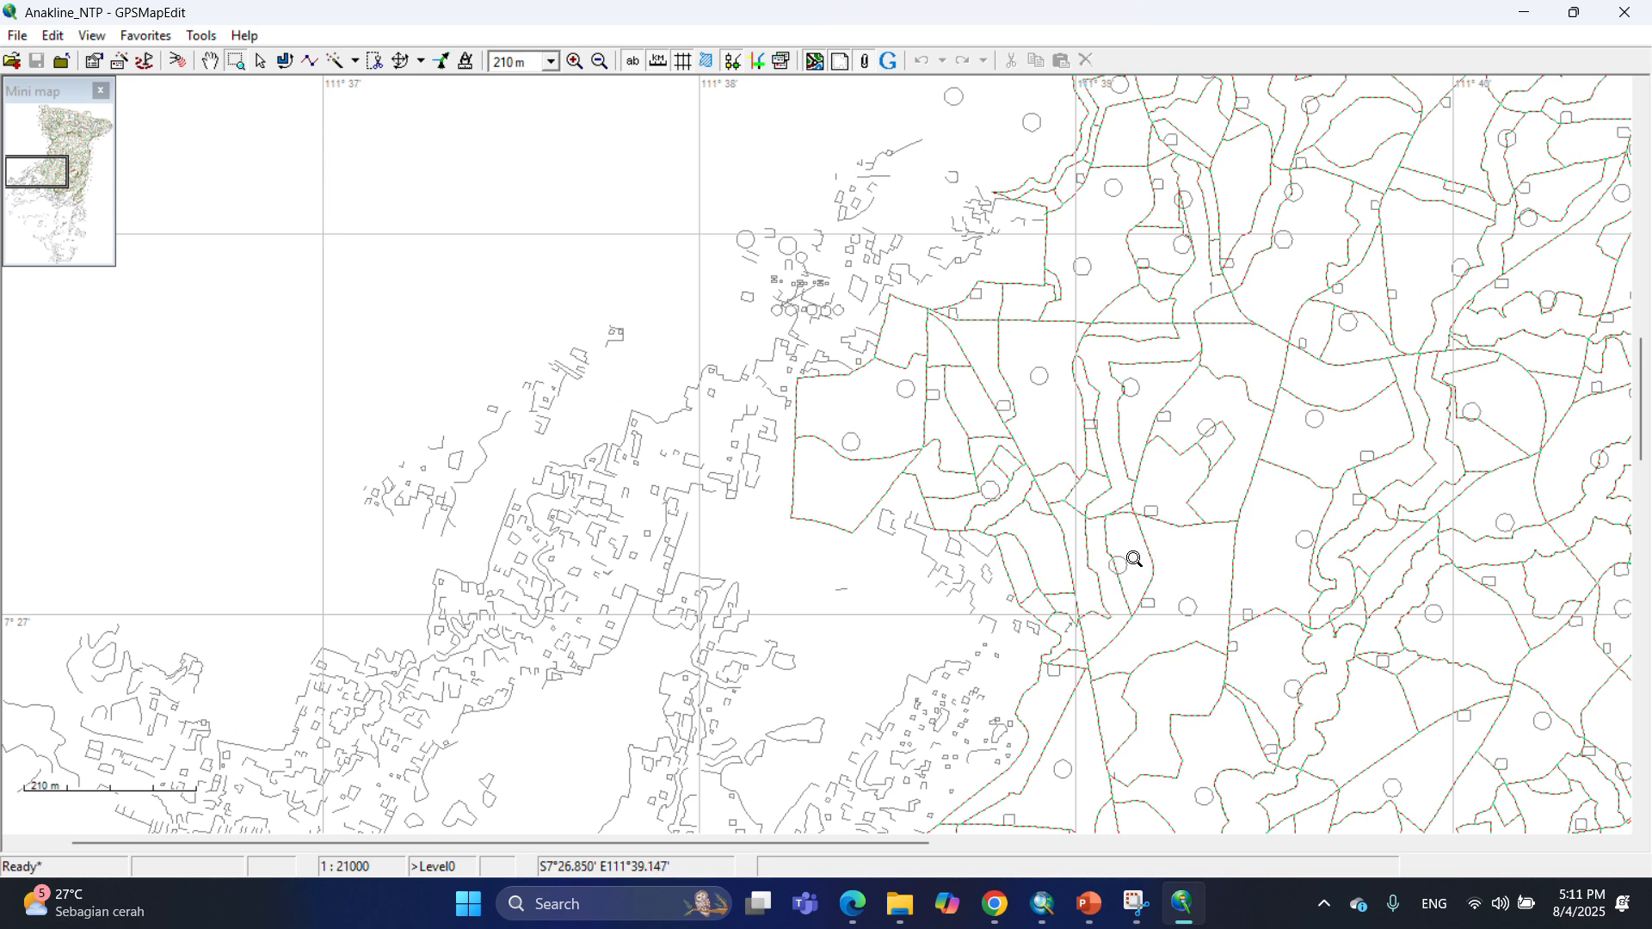
click(21, 38)
mouse_move(104, 211)
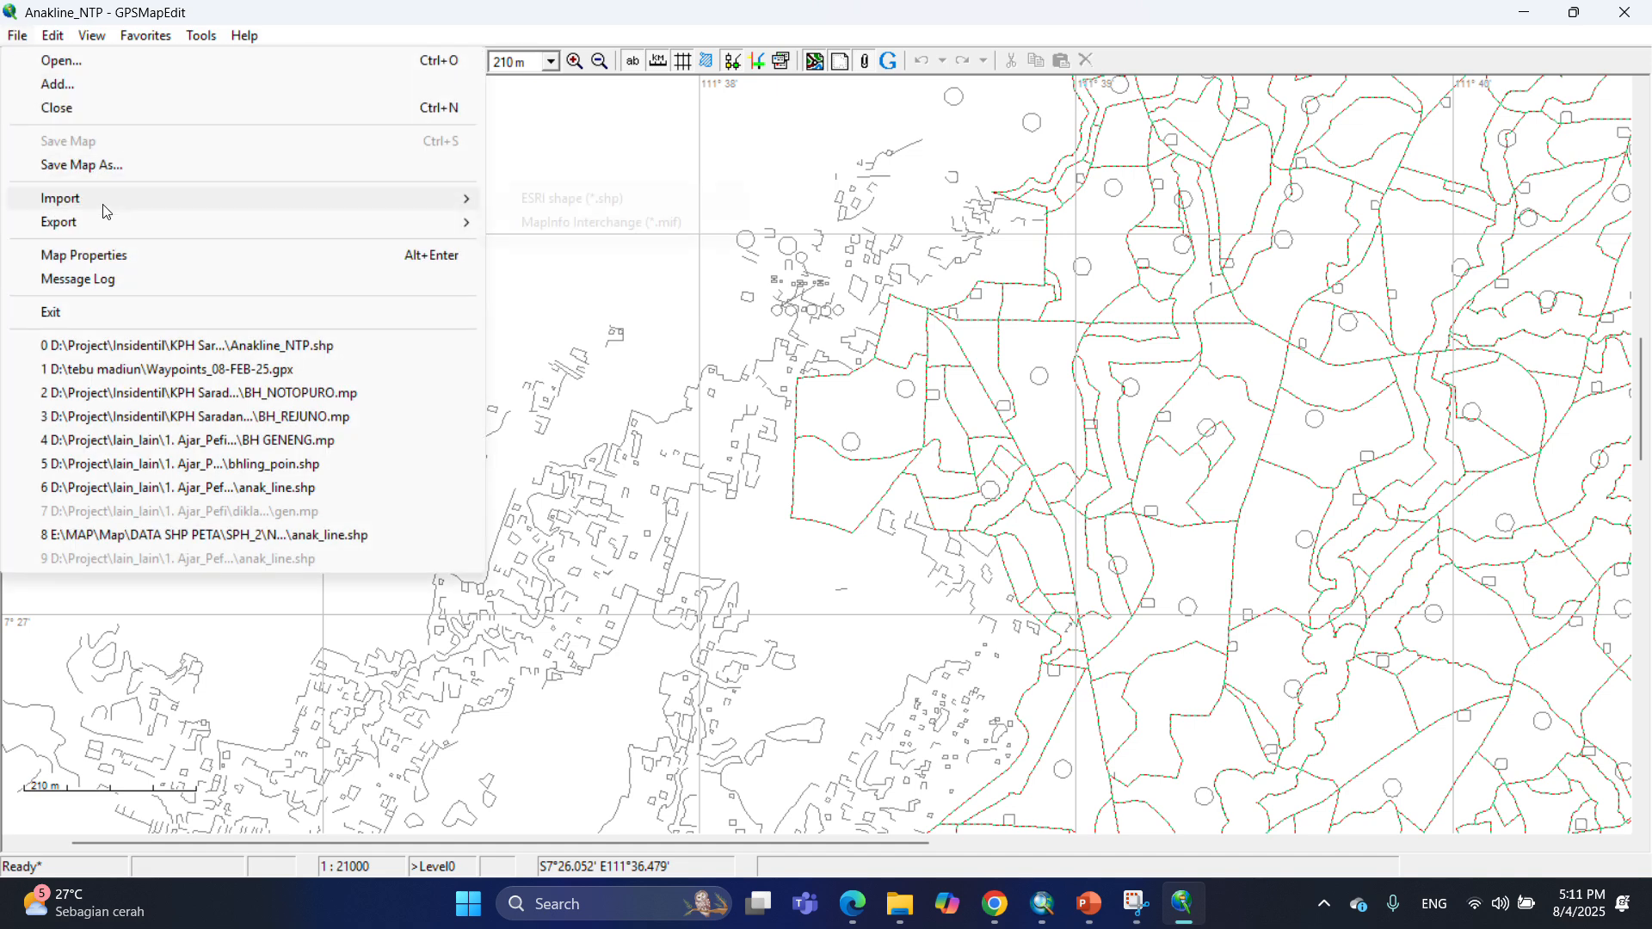
click(588, 199)
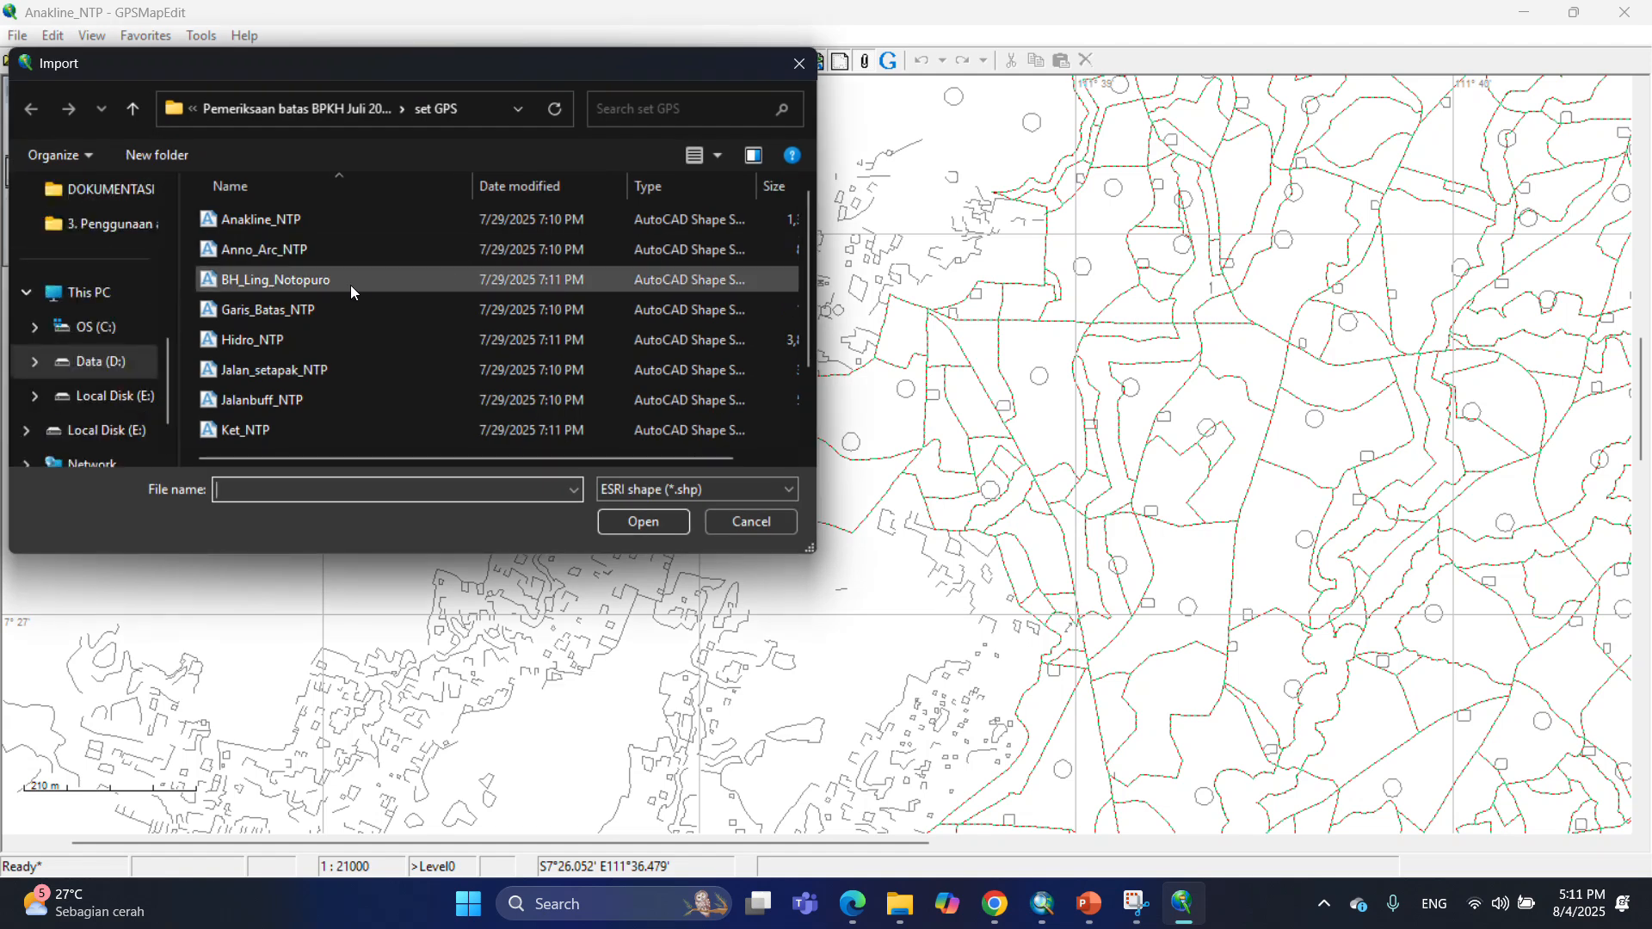
click(355, 287)
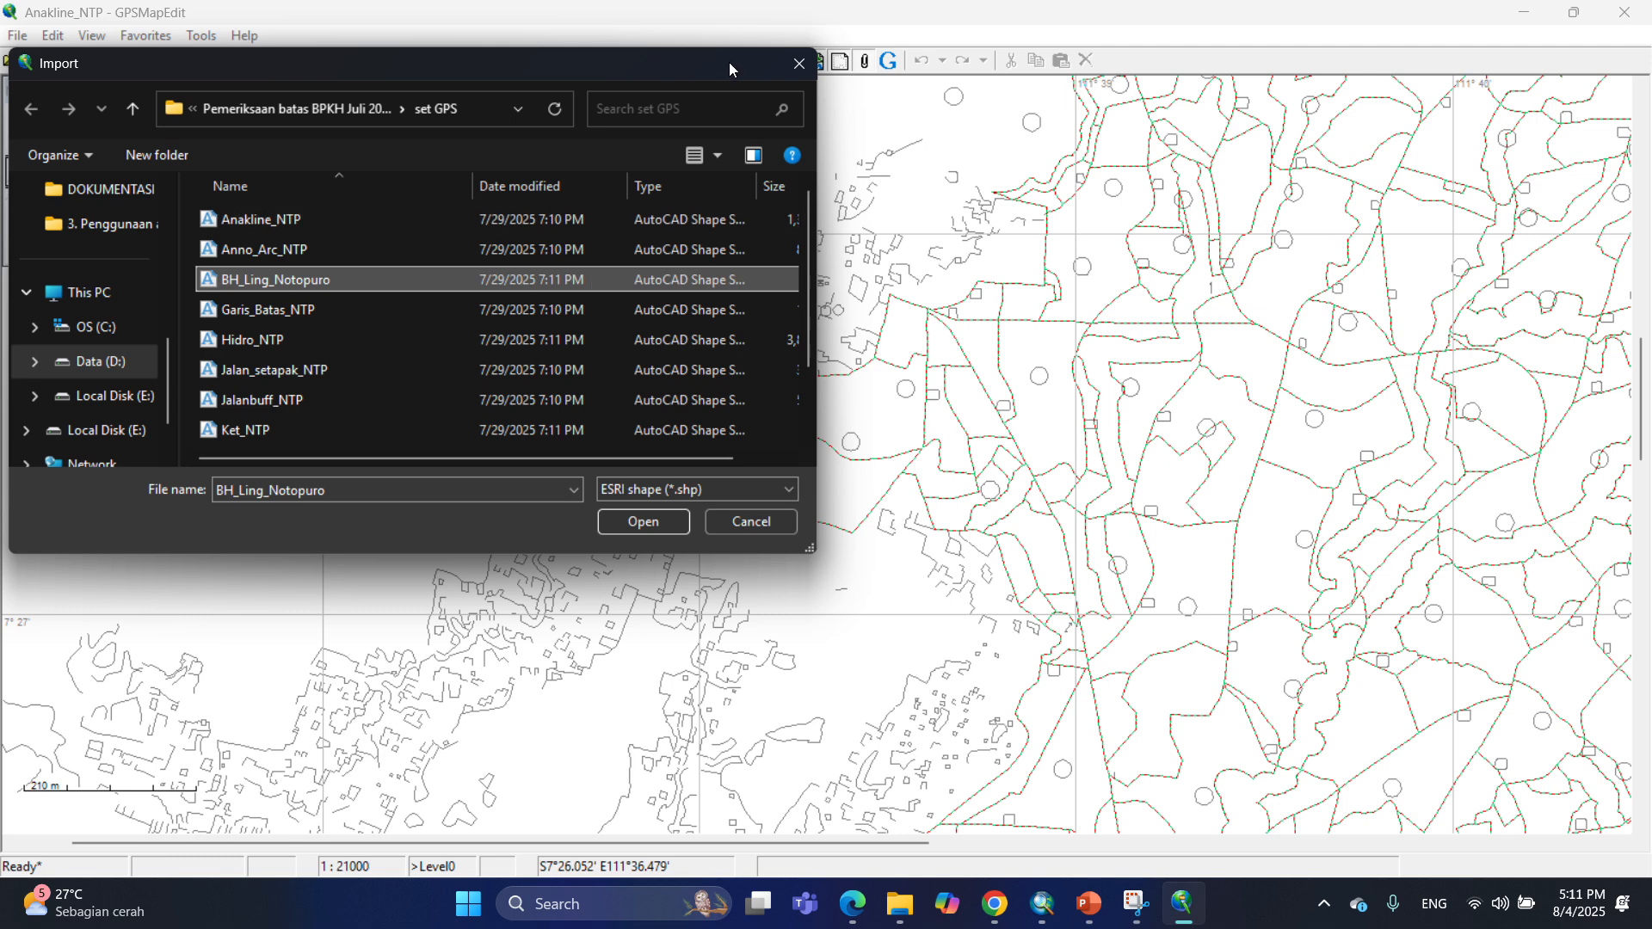
click(654, 529)
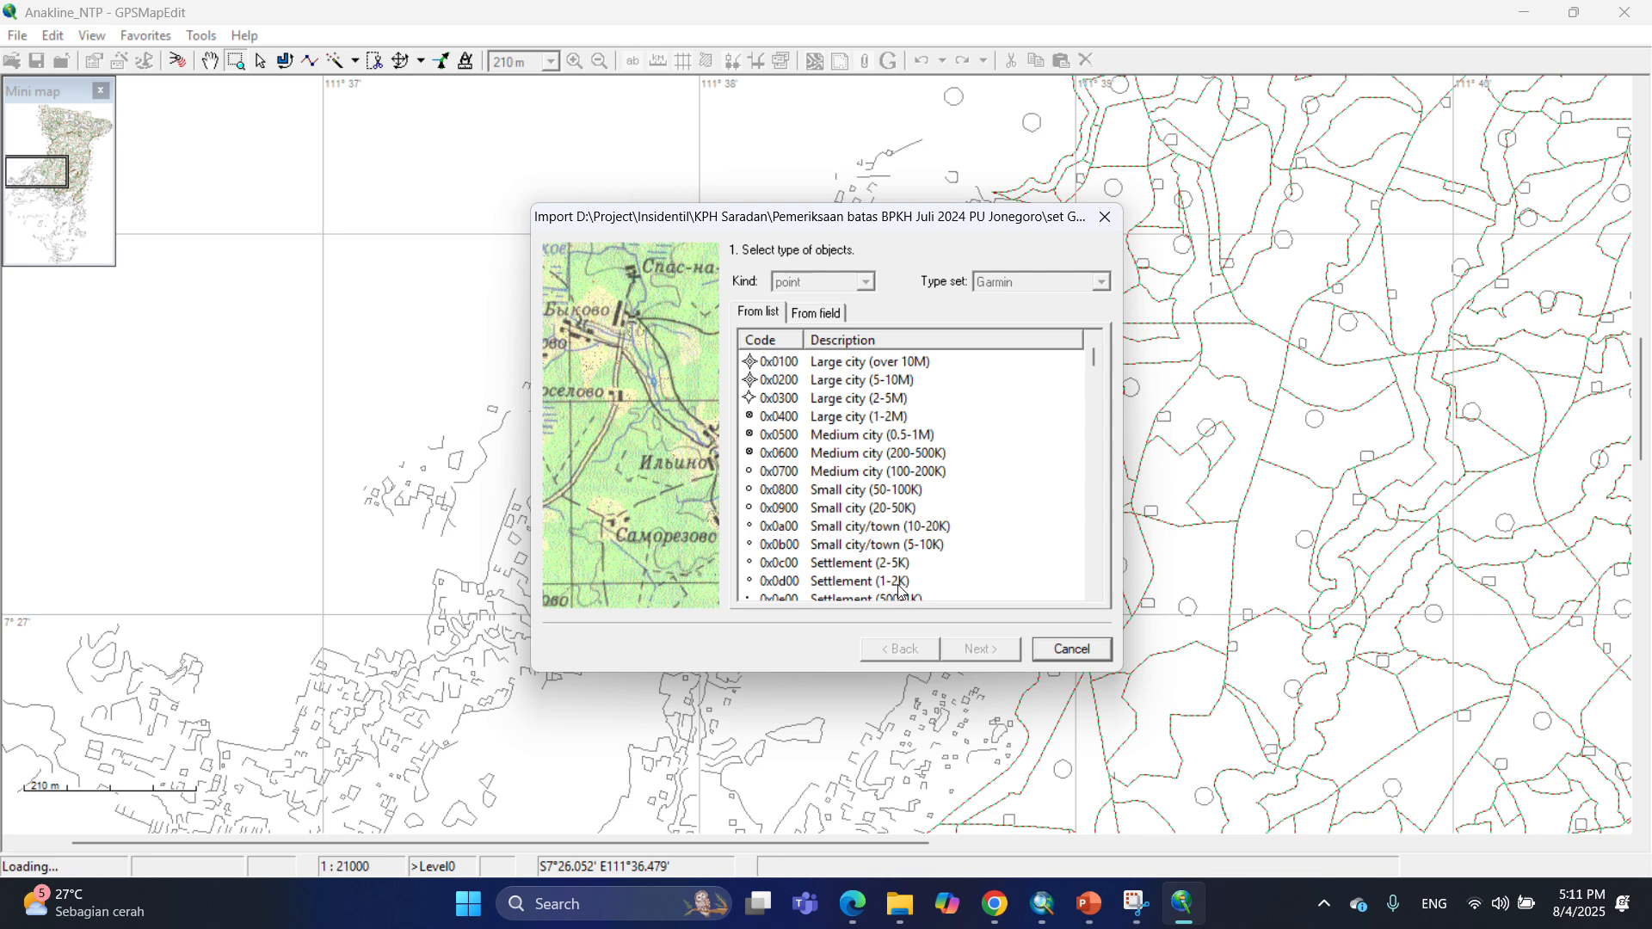
click(753, 456)
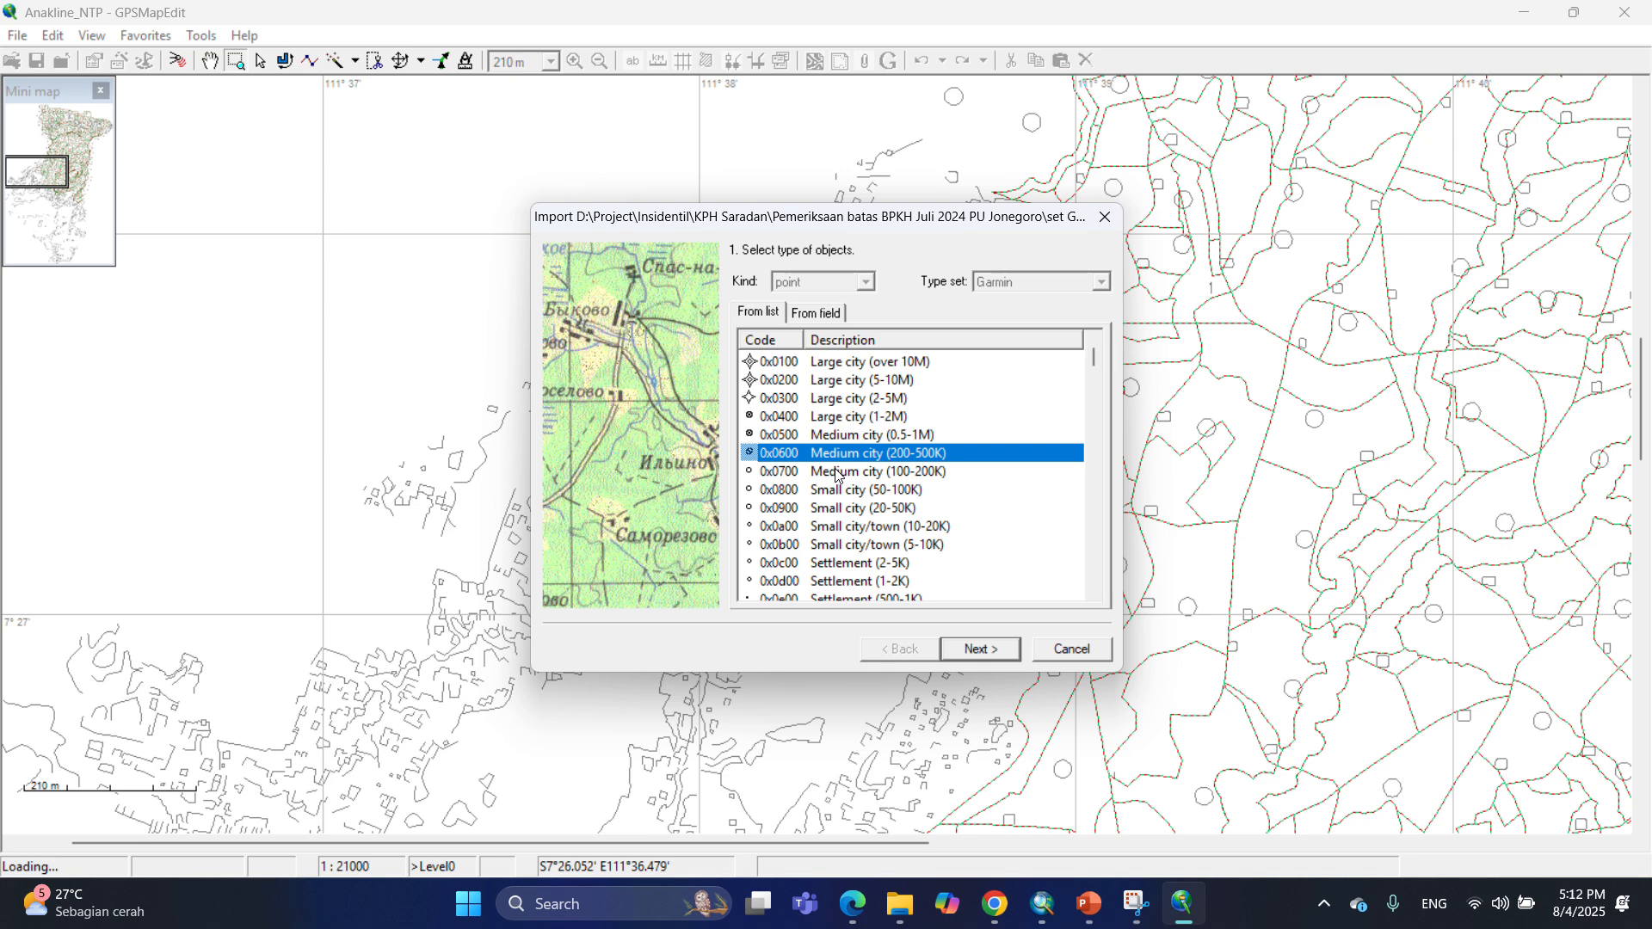
click(980, 650)
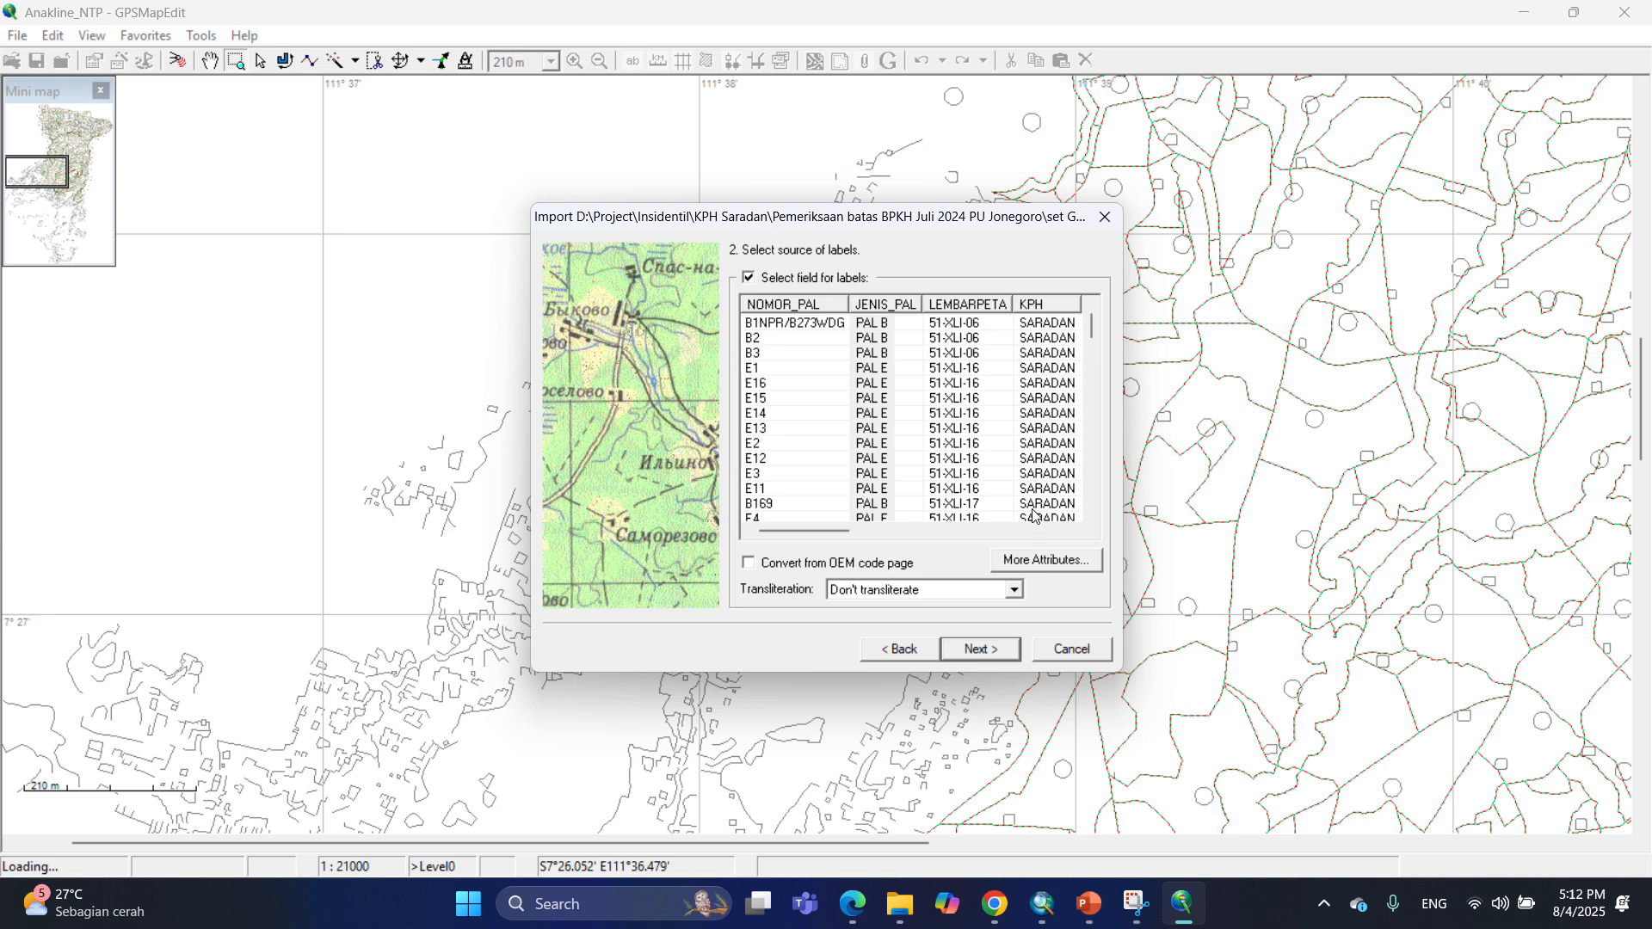
Use the NOMOR_PAL field as the point labels and finish the BH_Ling_Notopuro import.
click(810, 306)
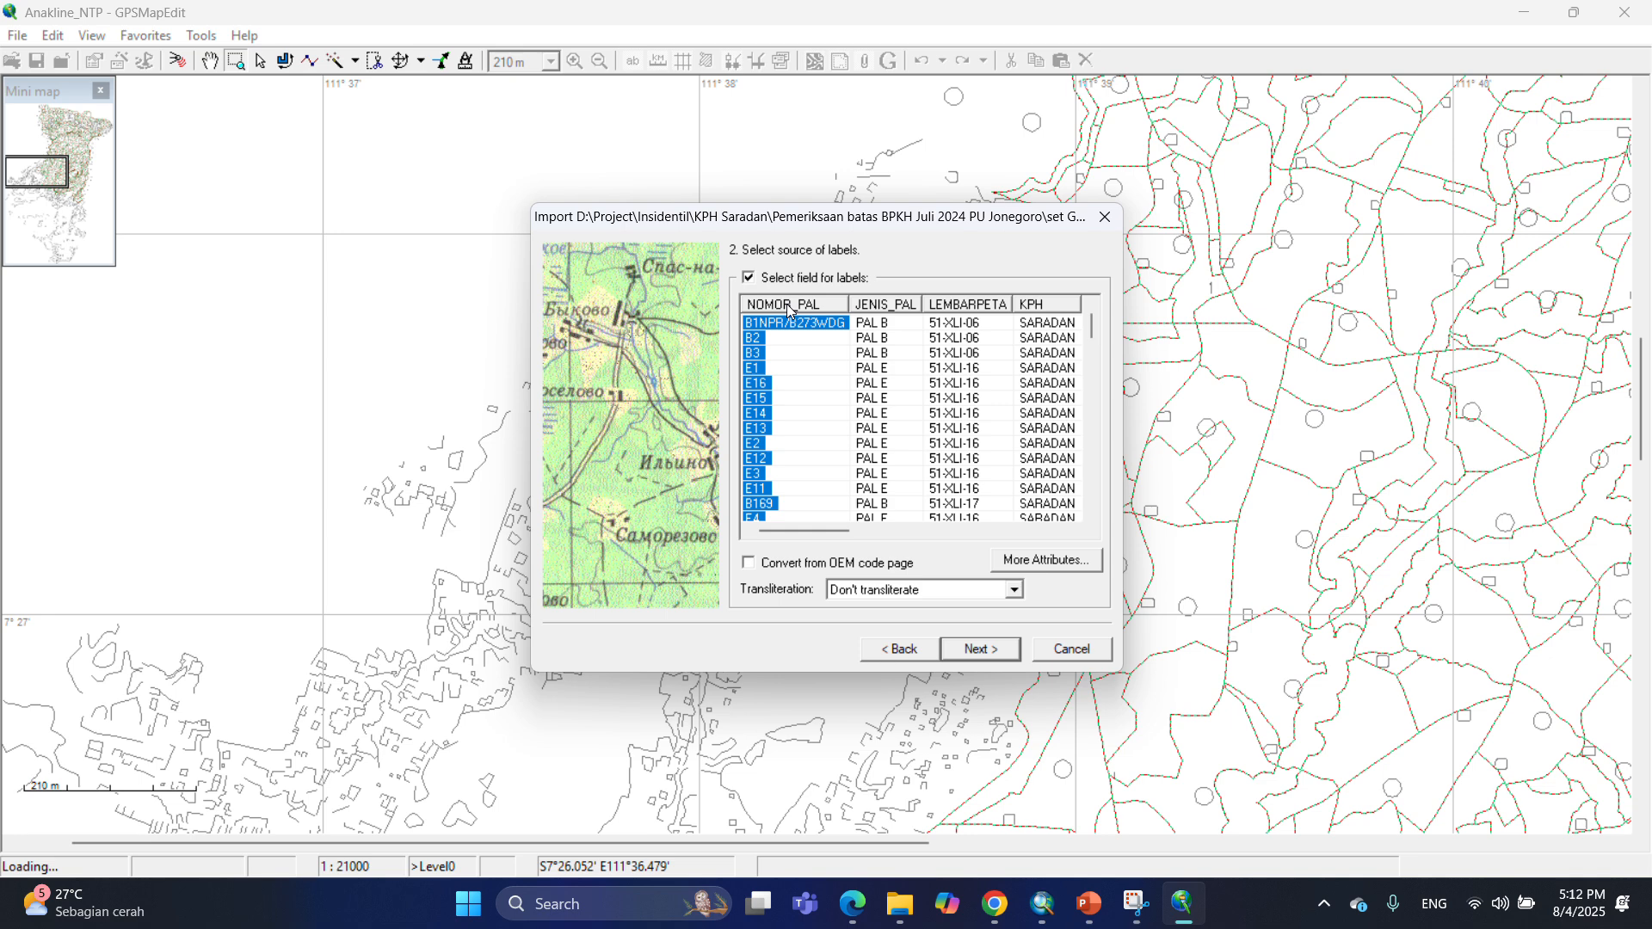
click(985, 306)
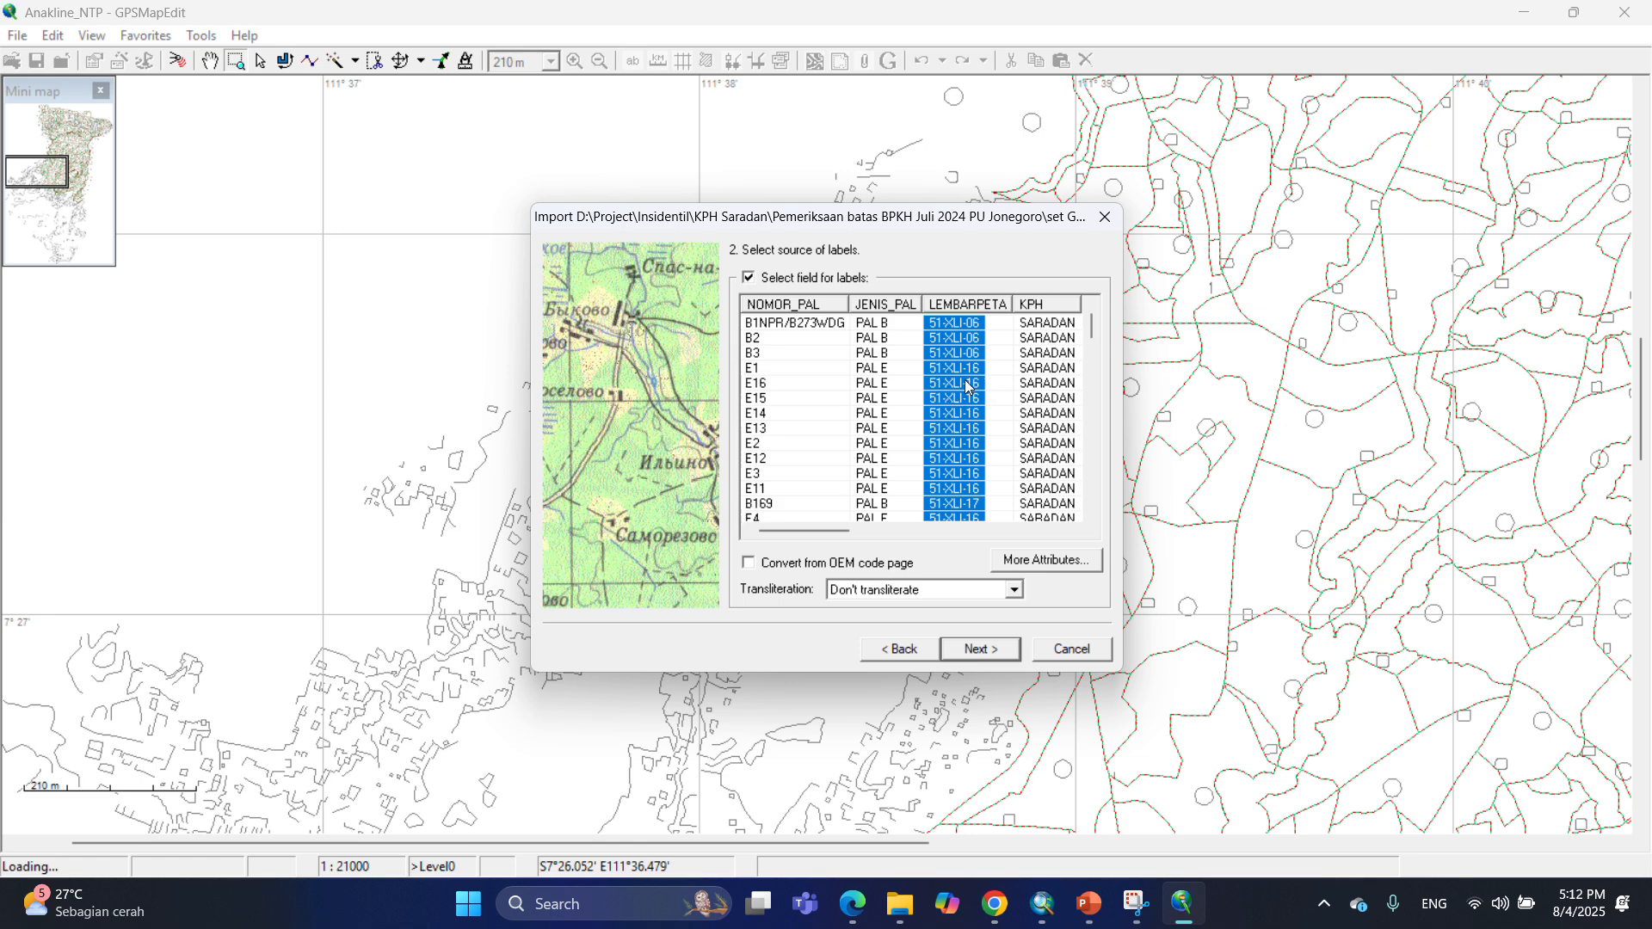
click(792, 306)
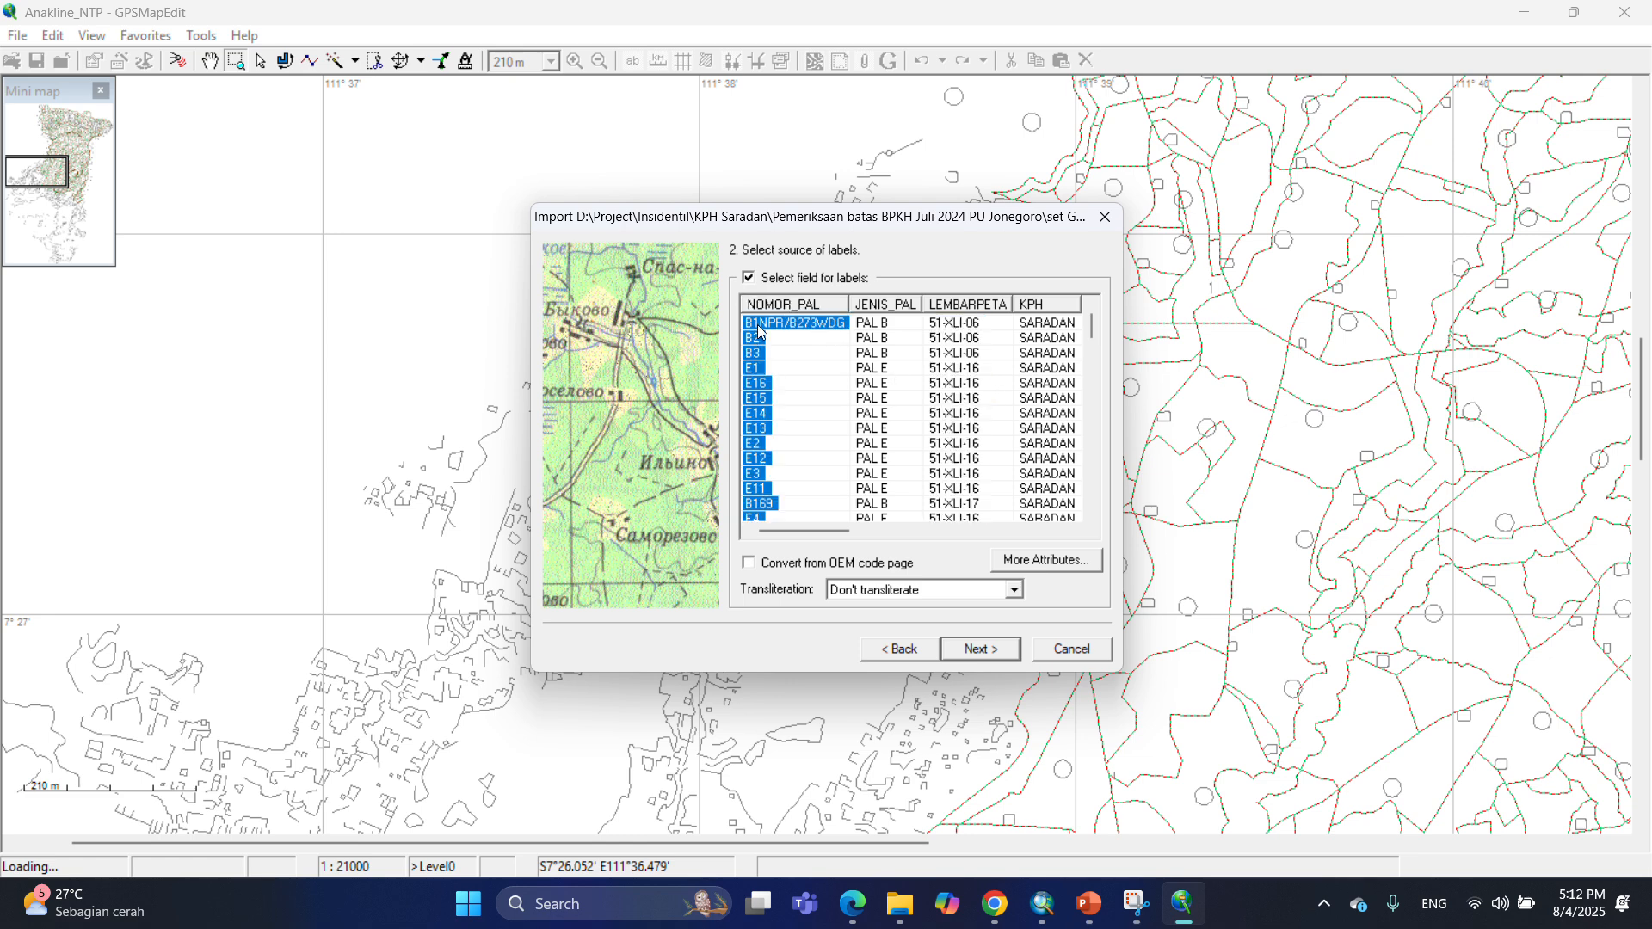
click(994, 654)
click(994, 654)
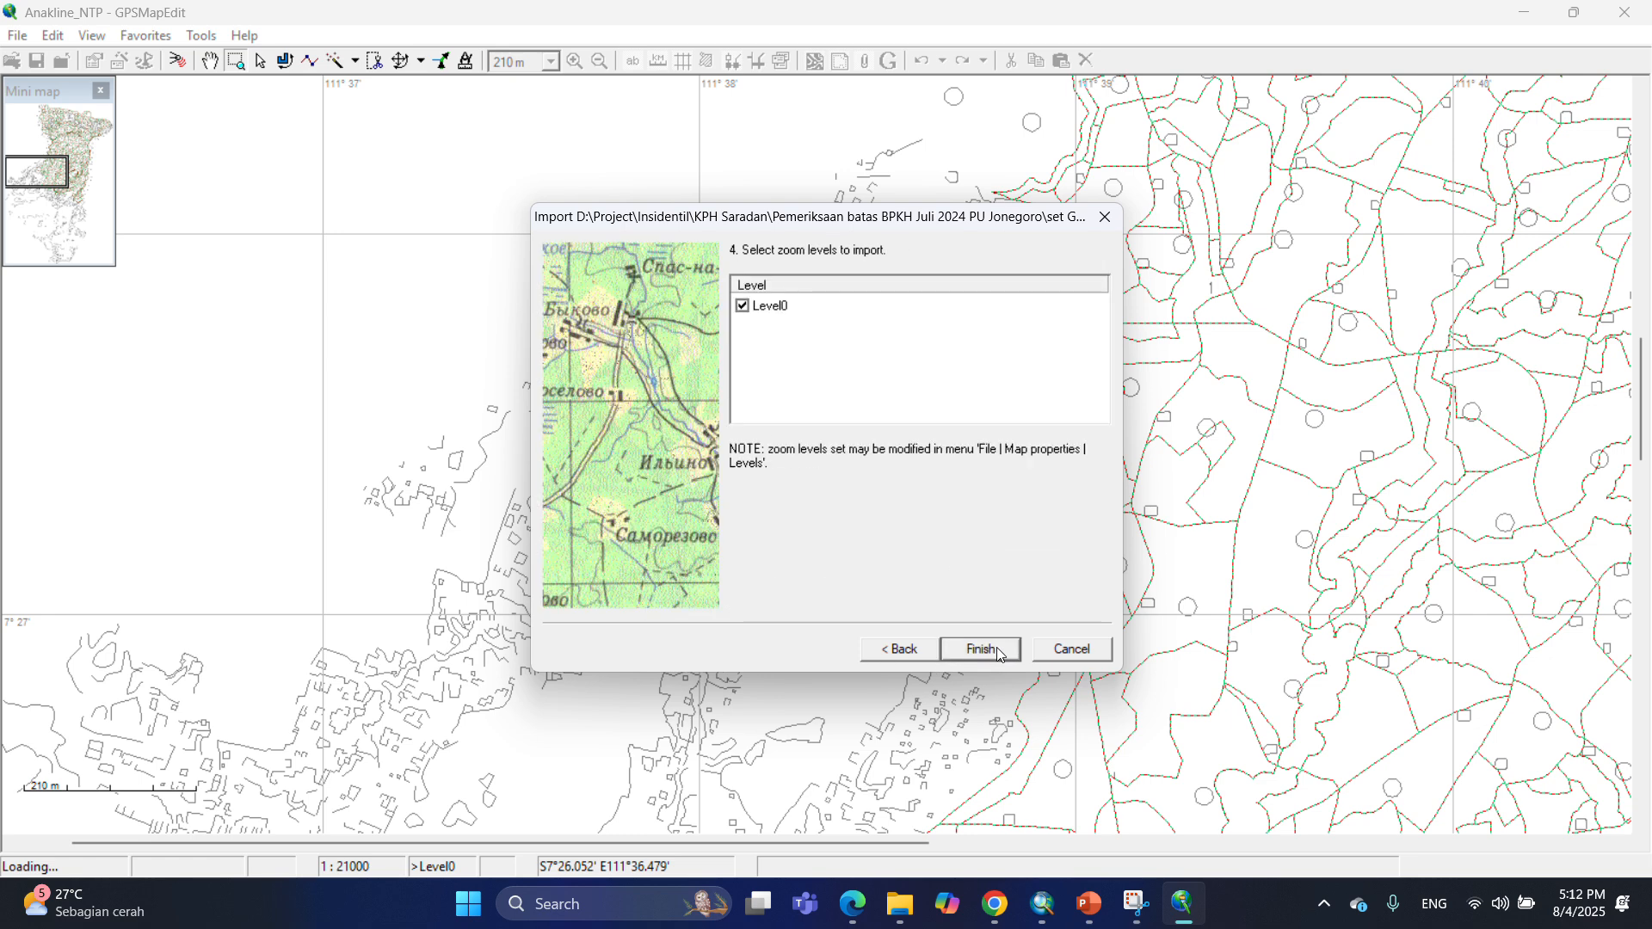
click(995, 652)
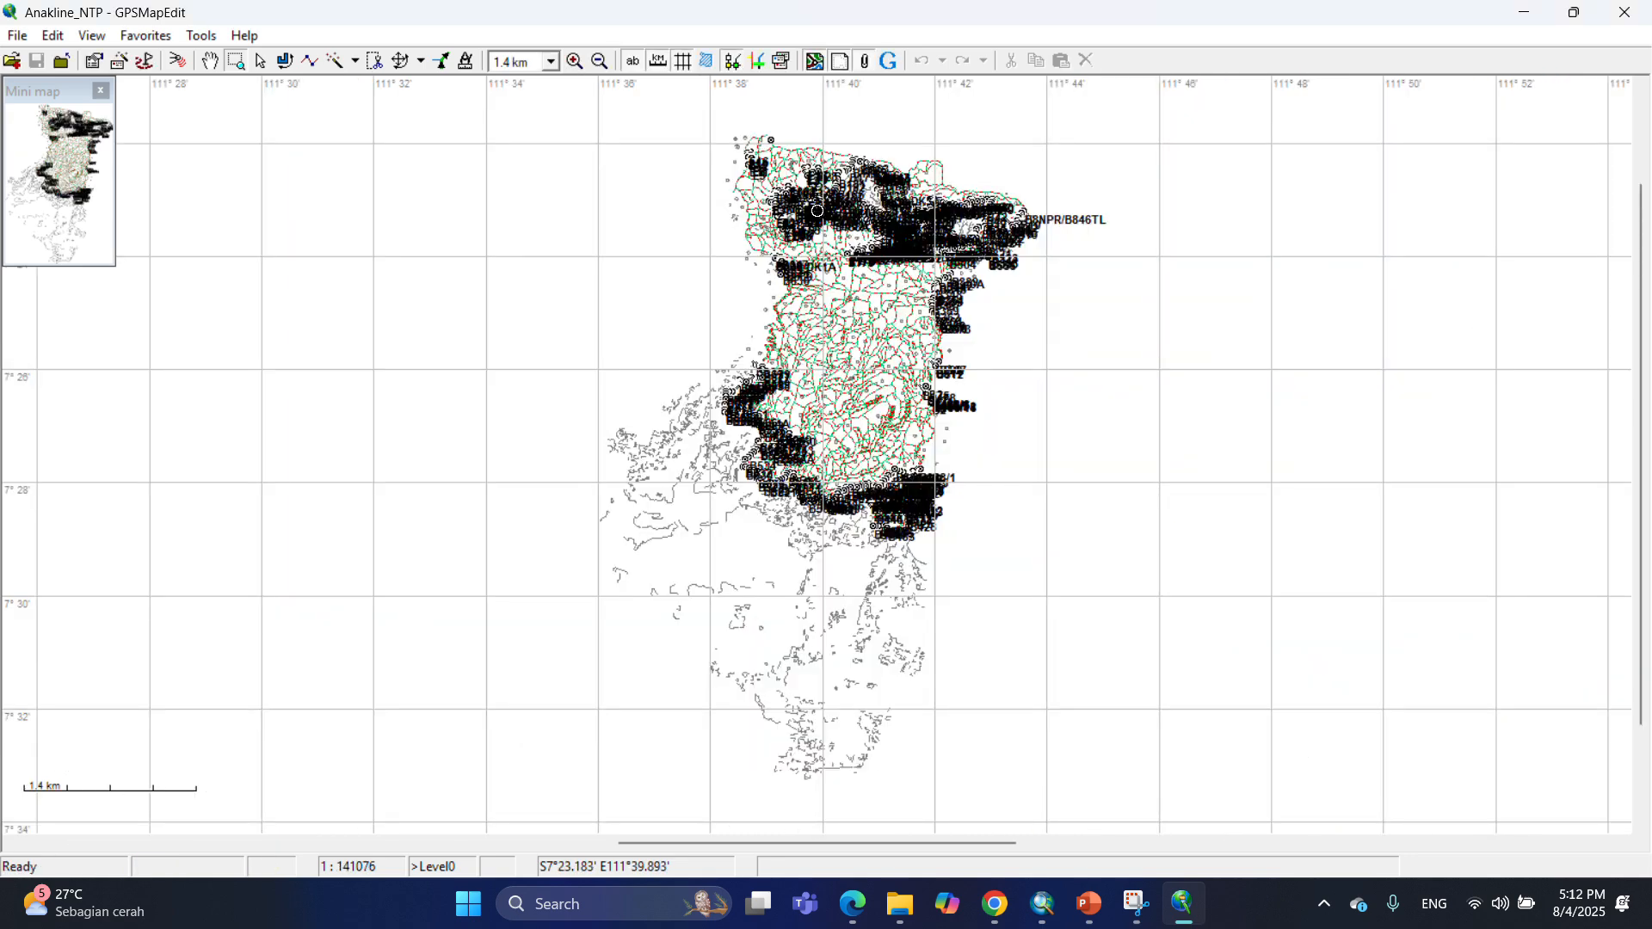
Import the Garis_Batas_NTP shapefile and assign its polylines the International boundary (0x001e) type.
drag(783, 188, 831, 244)
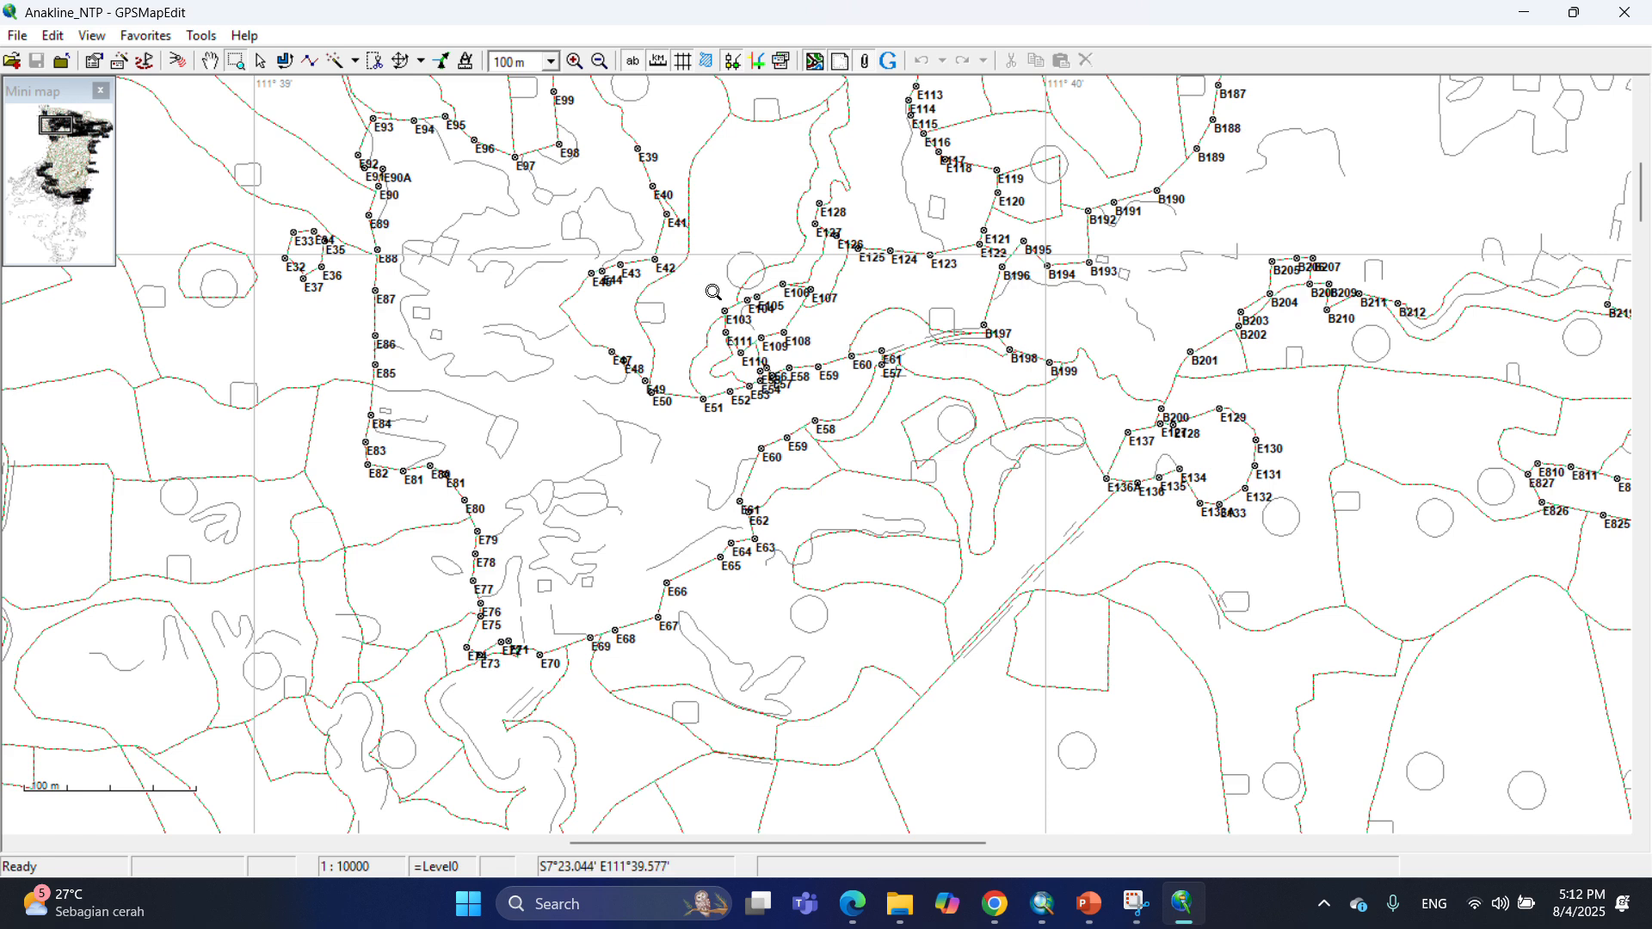
click(26, 37)
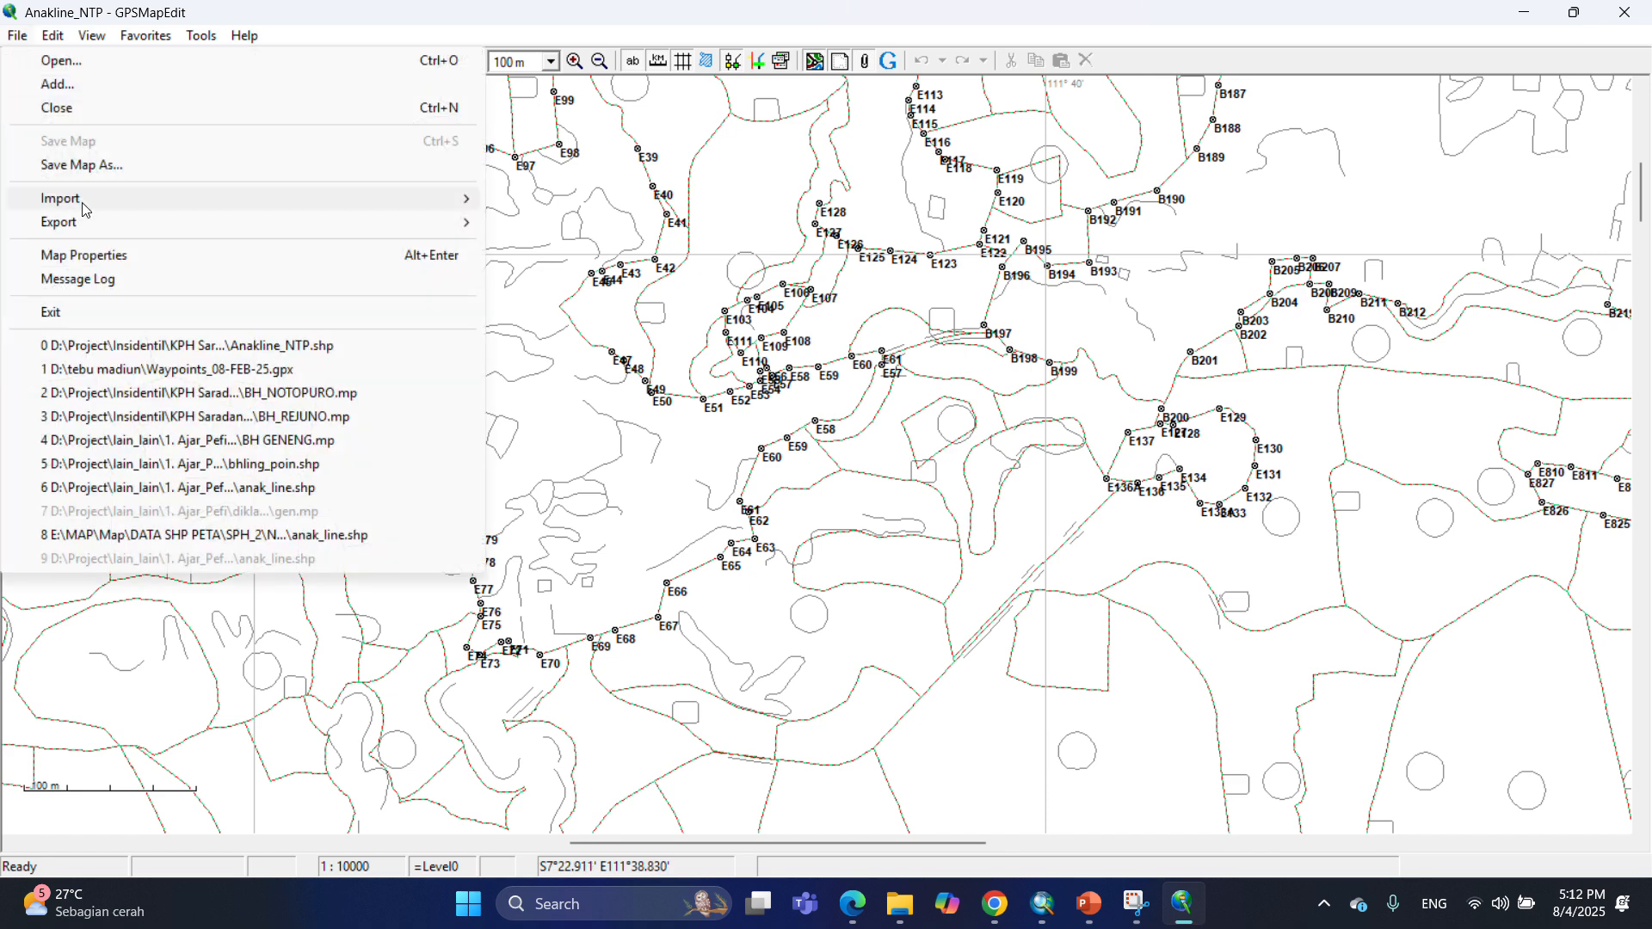
mouse_move(129, 205)
click(632, 204)
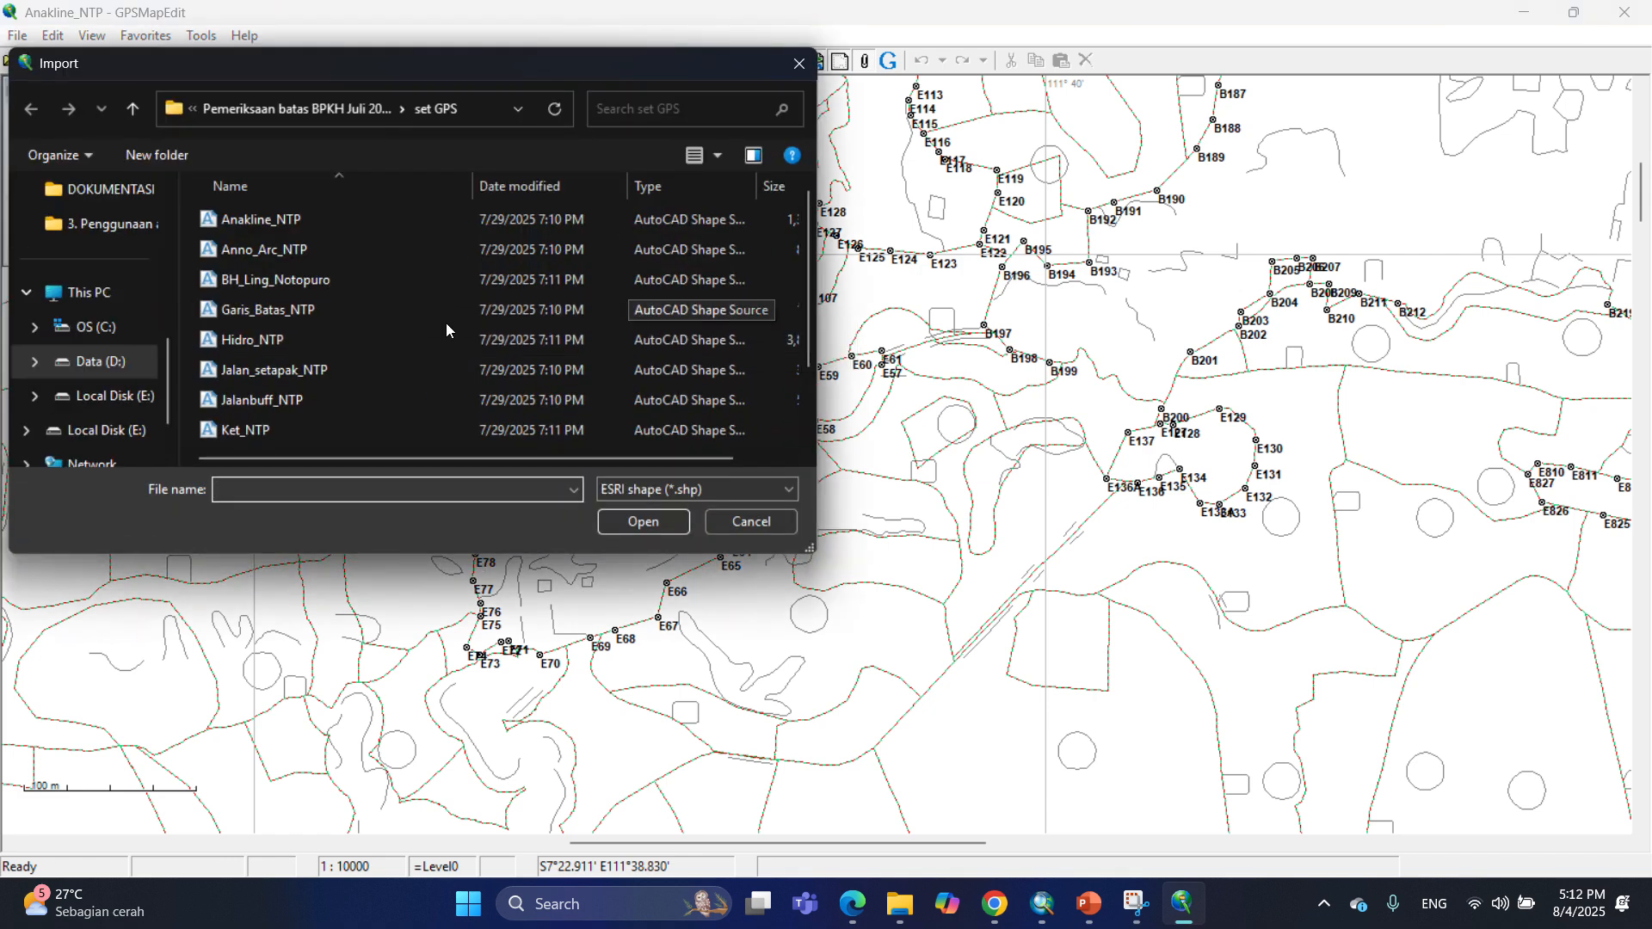
click(290, 311)
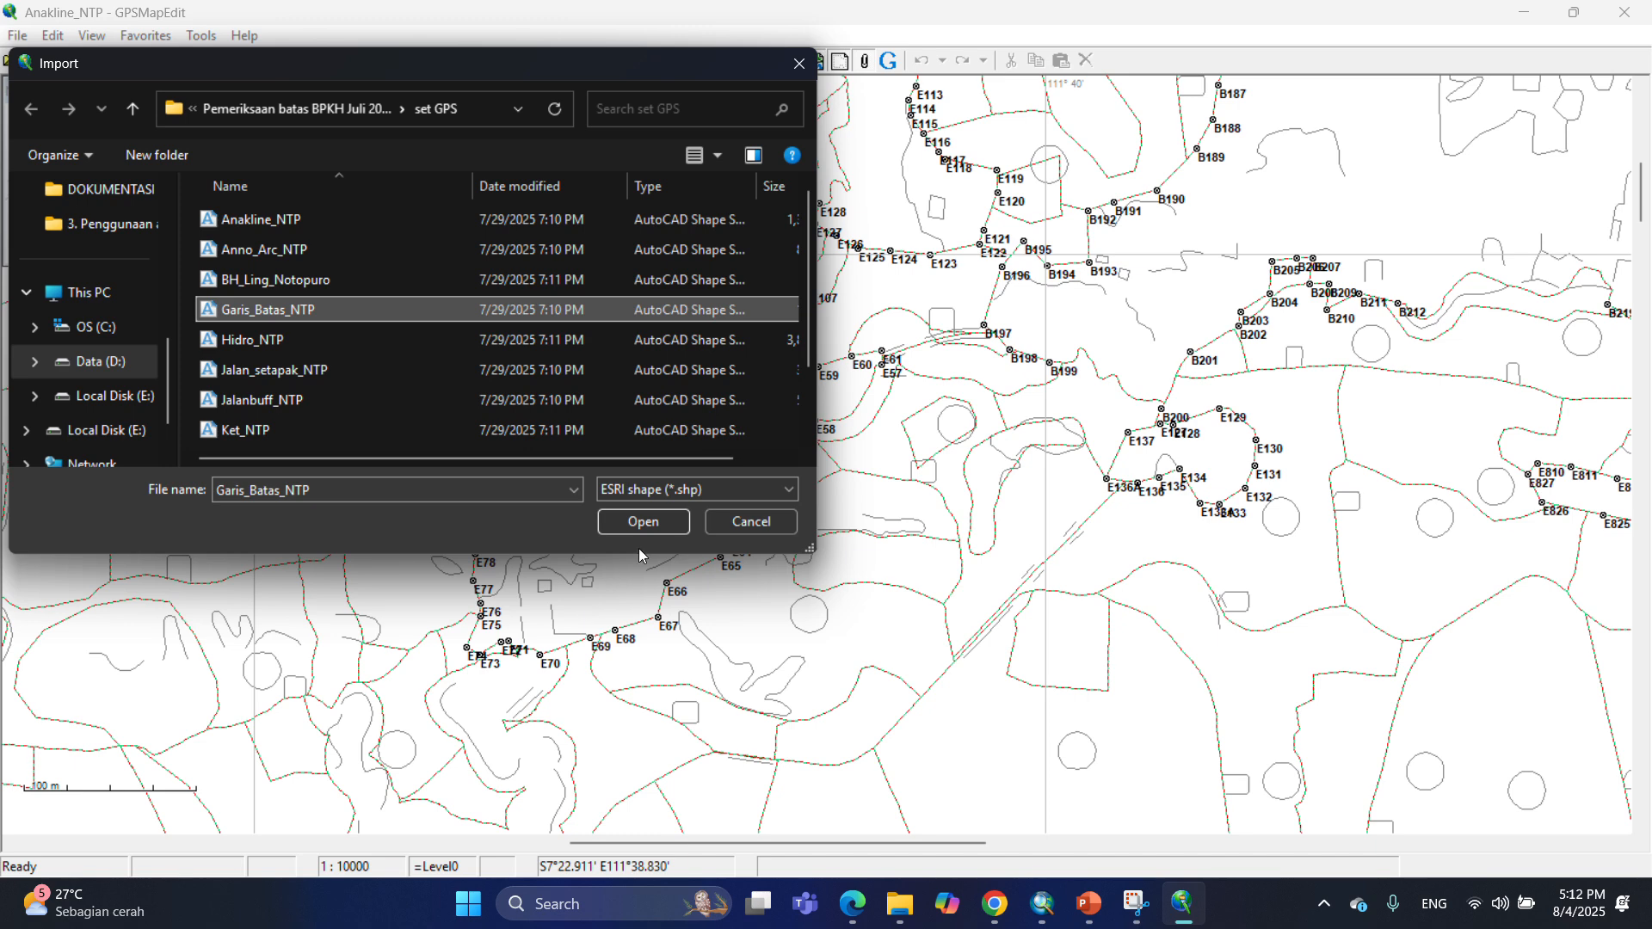
click(641, 519)
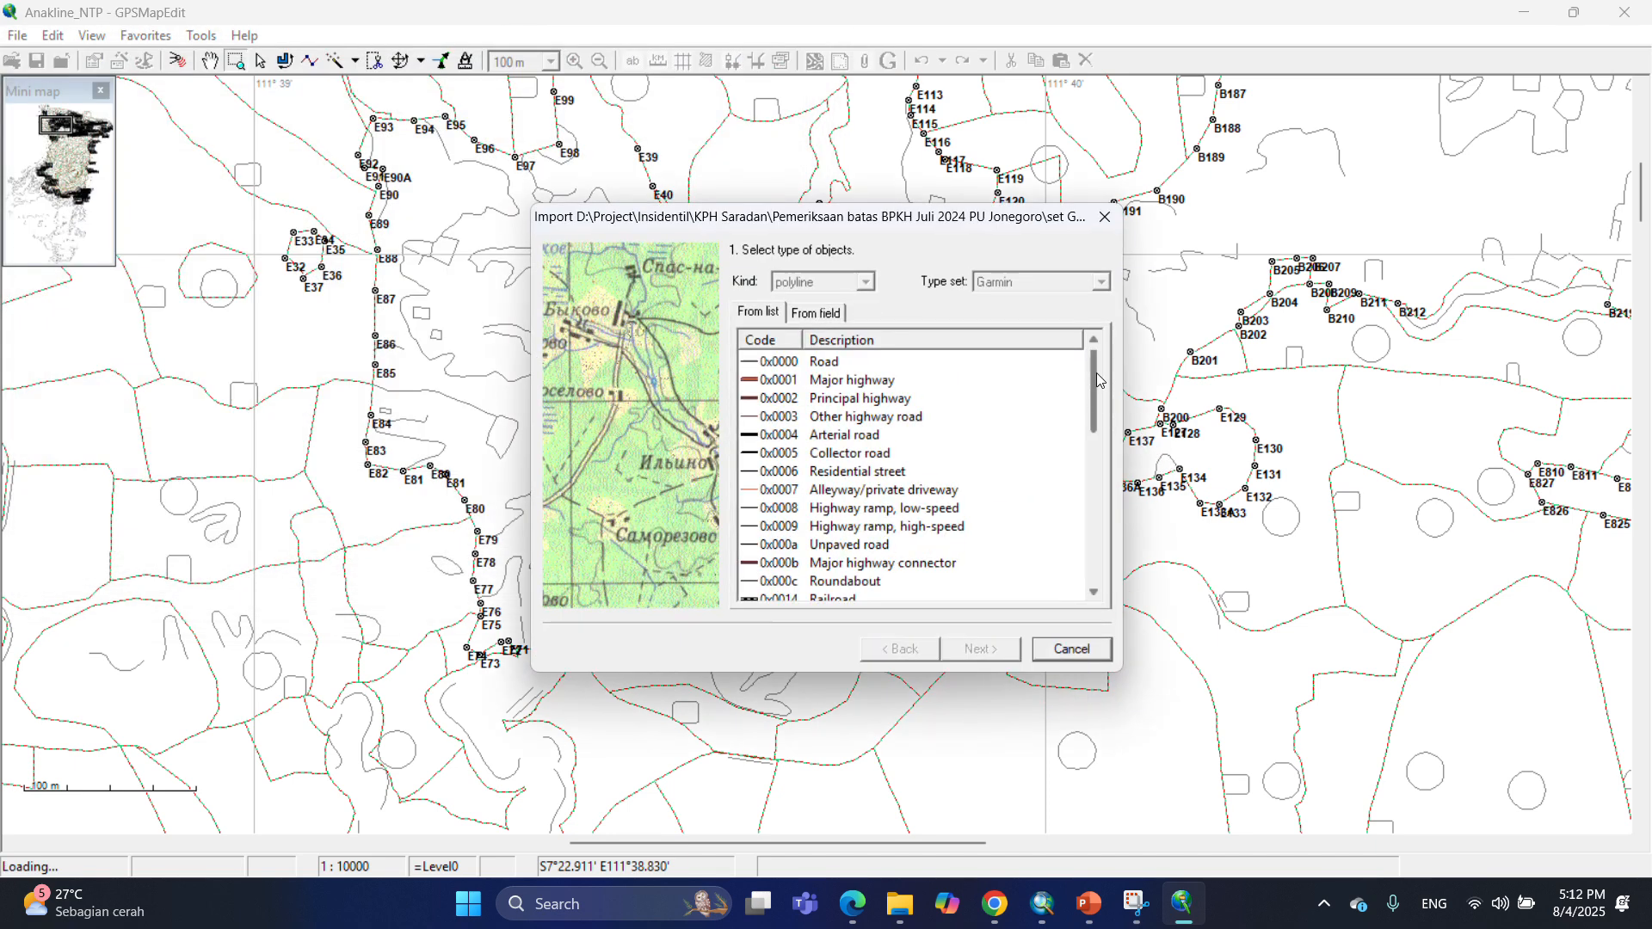
drag(1097, 379, 1097, 493)
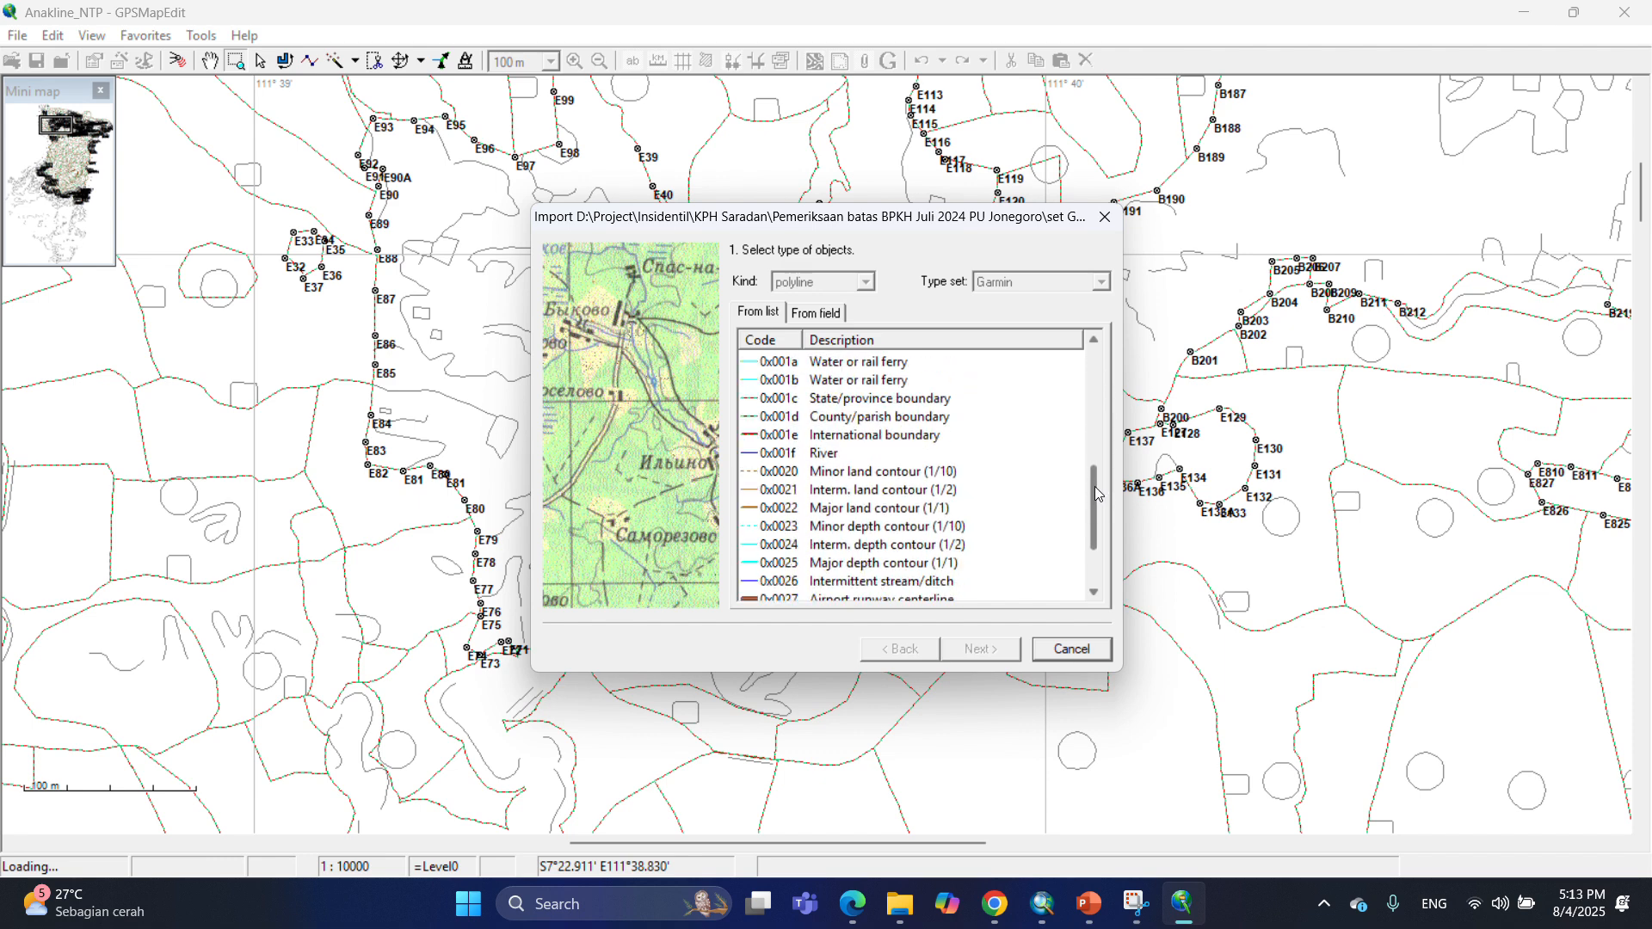
click(780, 438)
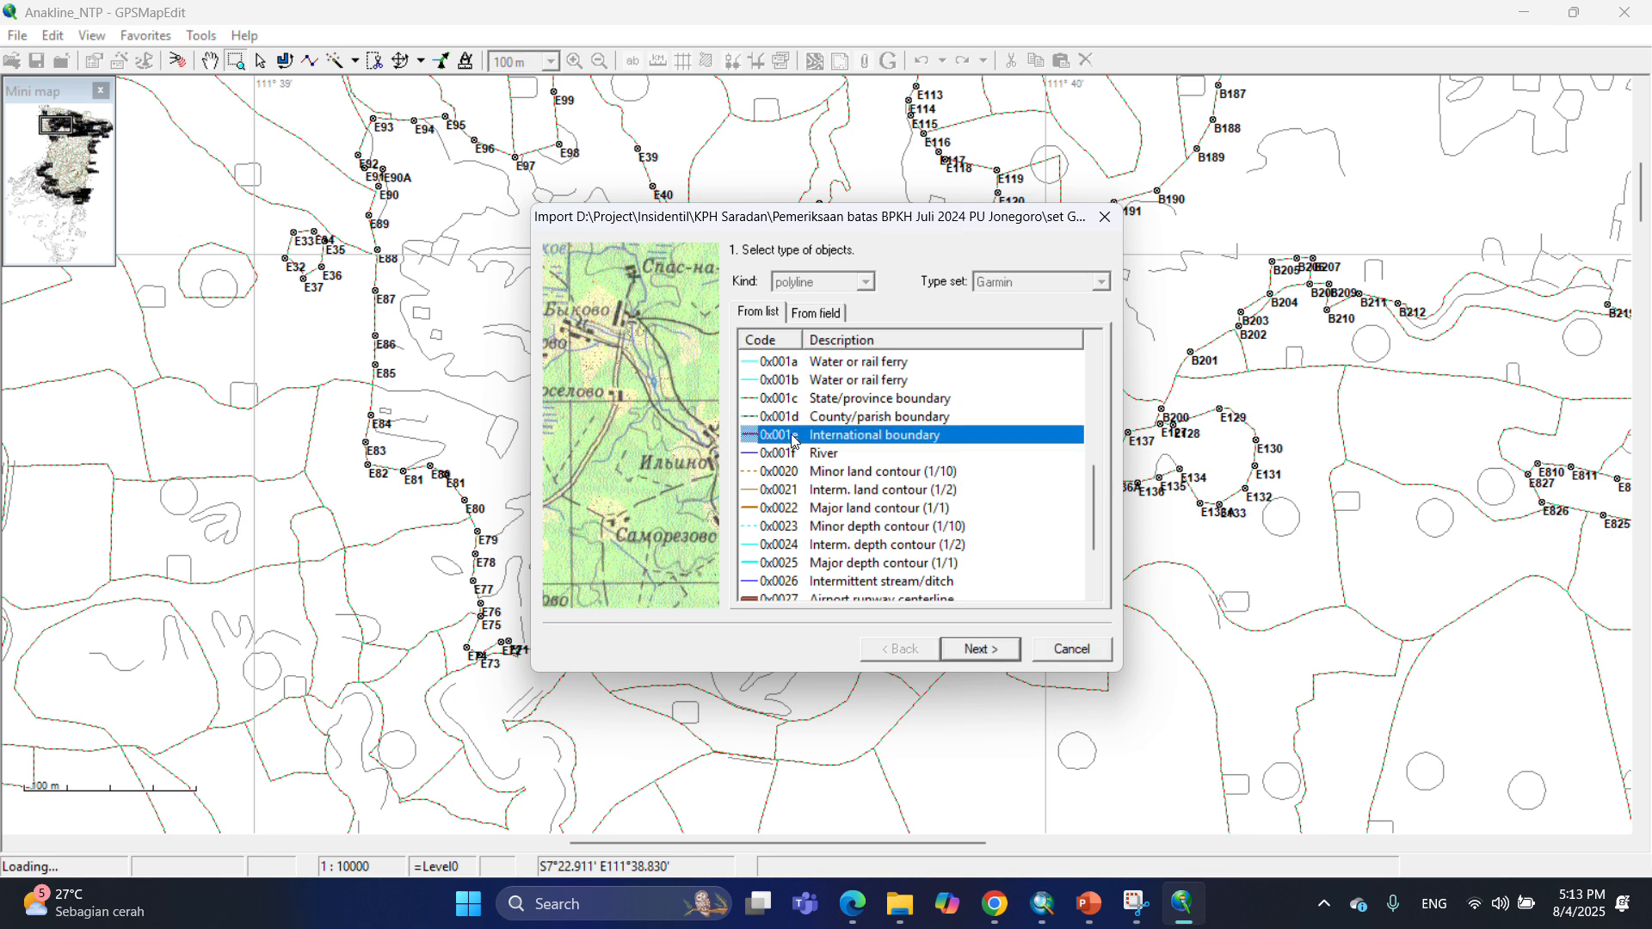
Accept the default labels, UTM South hemisphere zone 49 coordinates and zoom level, and finish the Garis_Batas_NTP import.
click(977, 654)
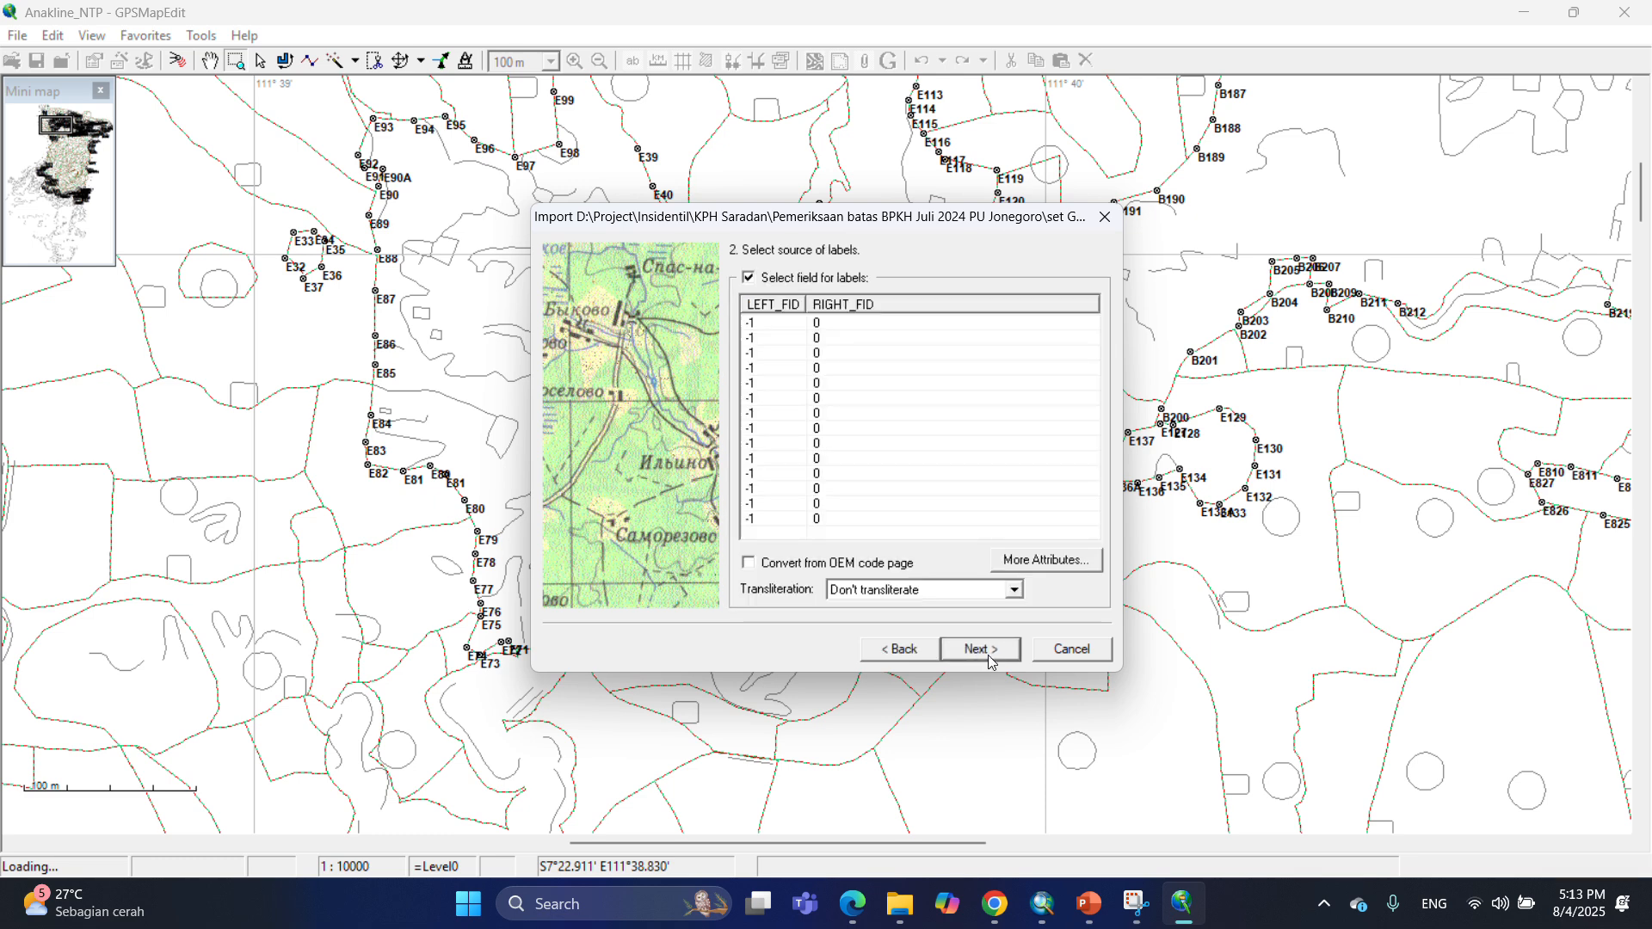
click(985, 656)
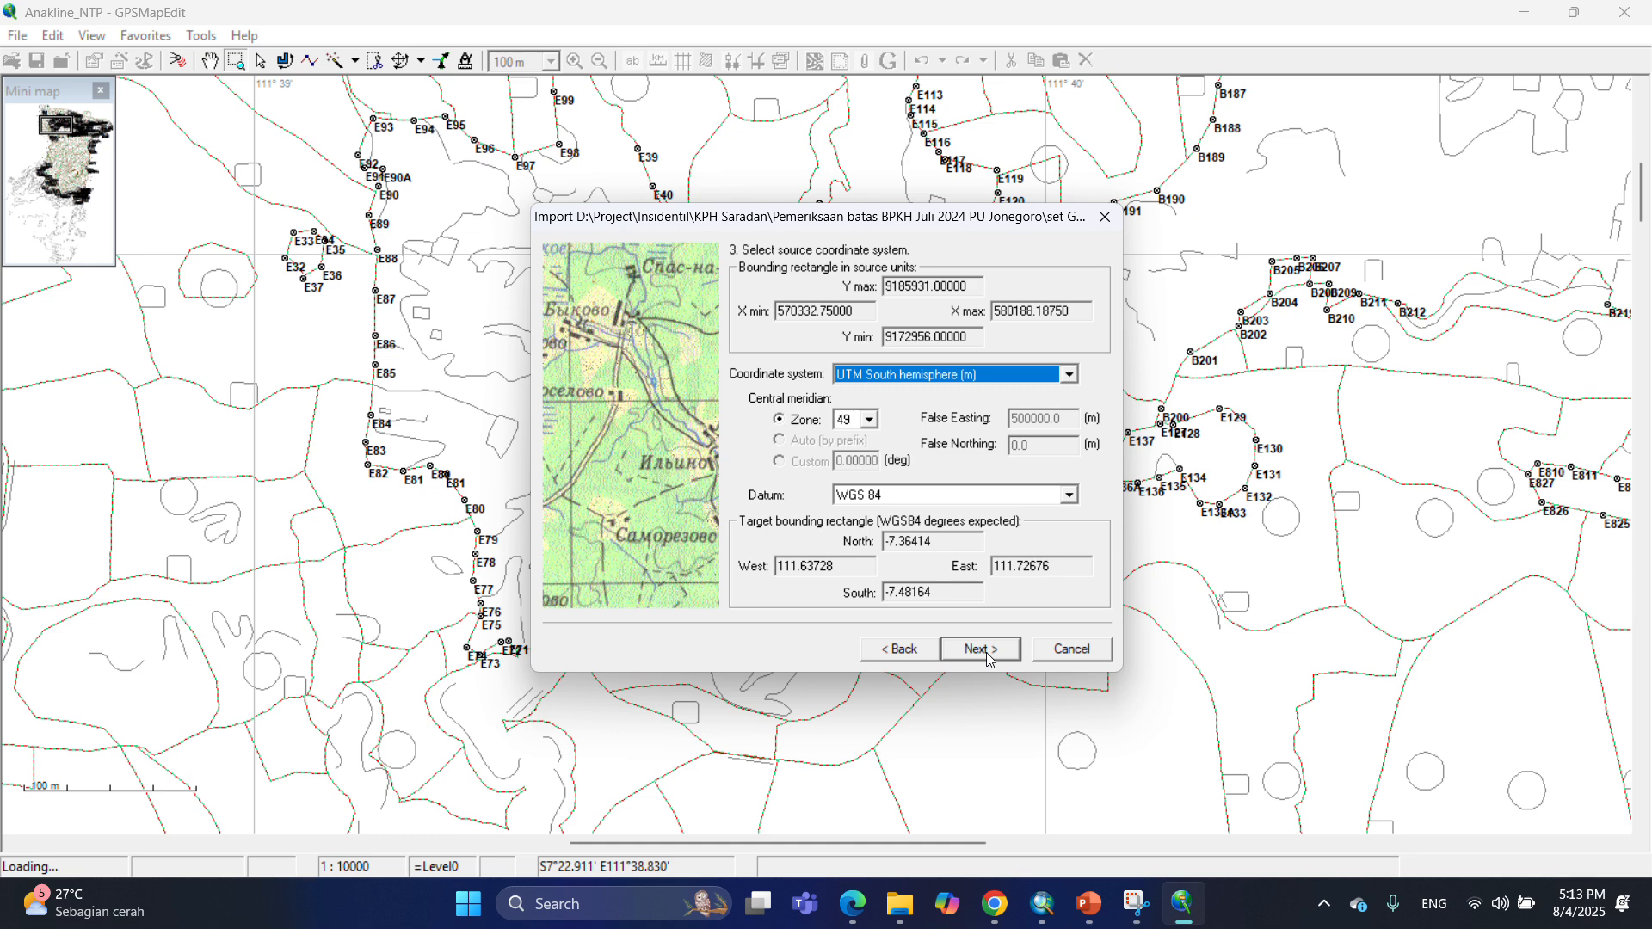
click(986, 656)
click(986, 656)
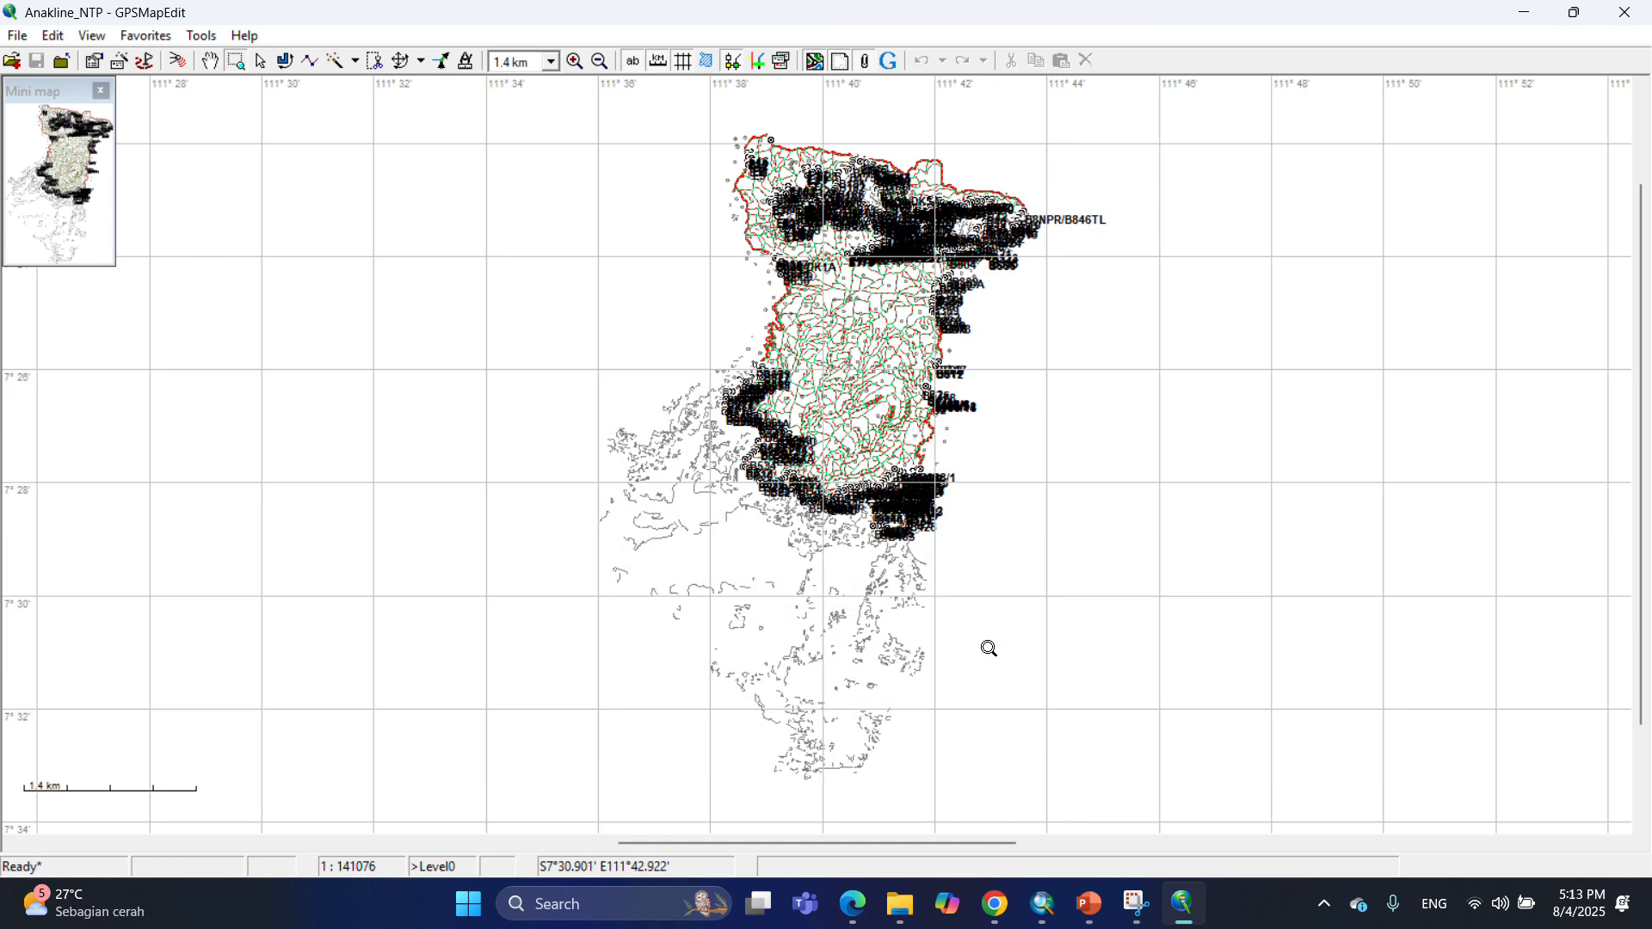
Import the Hidro_NTP shapefile and assign its polylines the Shoreline of water body (0x0015) type.
drag(778, 174, 838, 249)
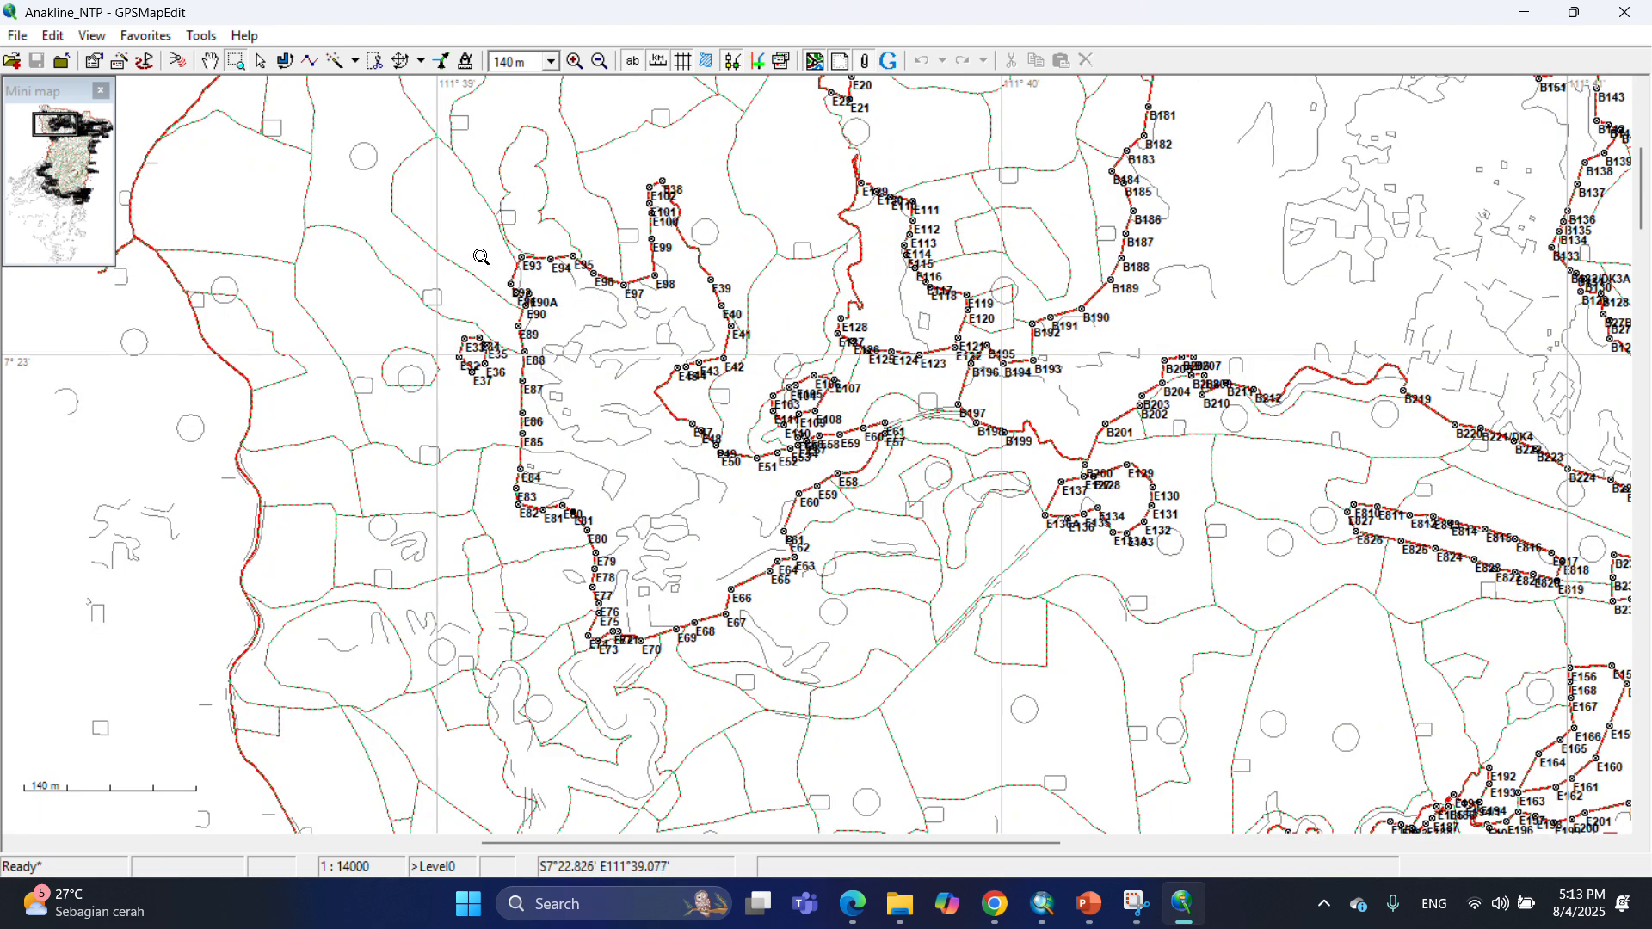
click(21, 37)
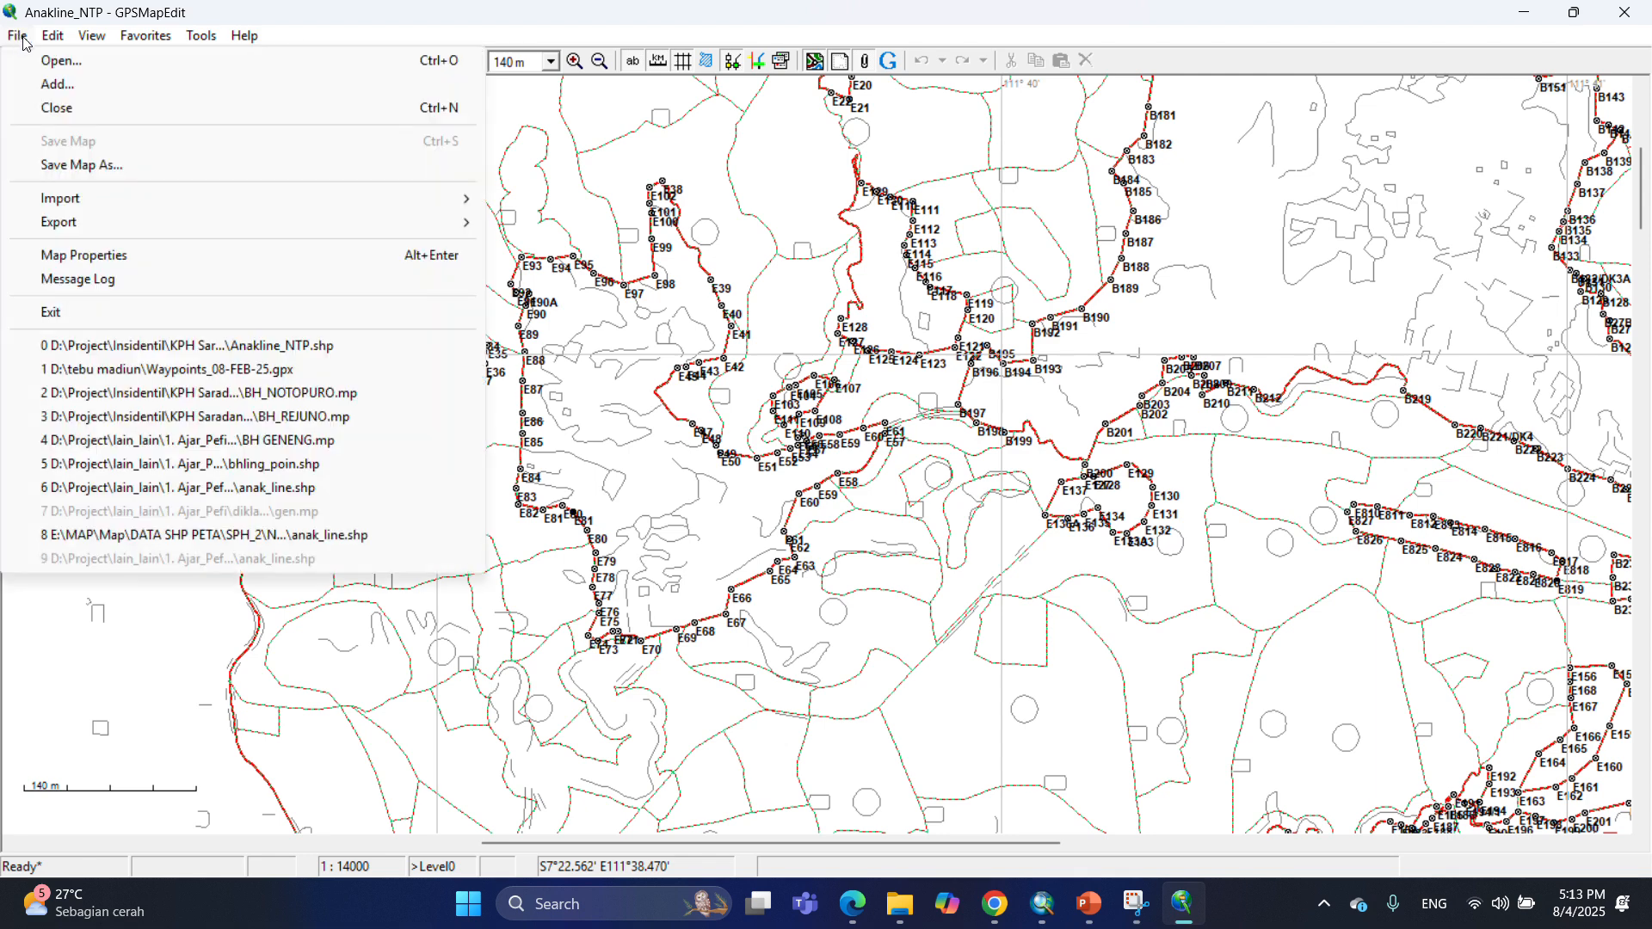
mouse_move(116, 208)
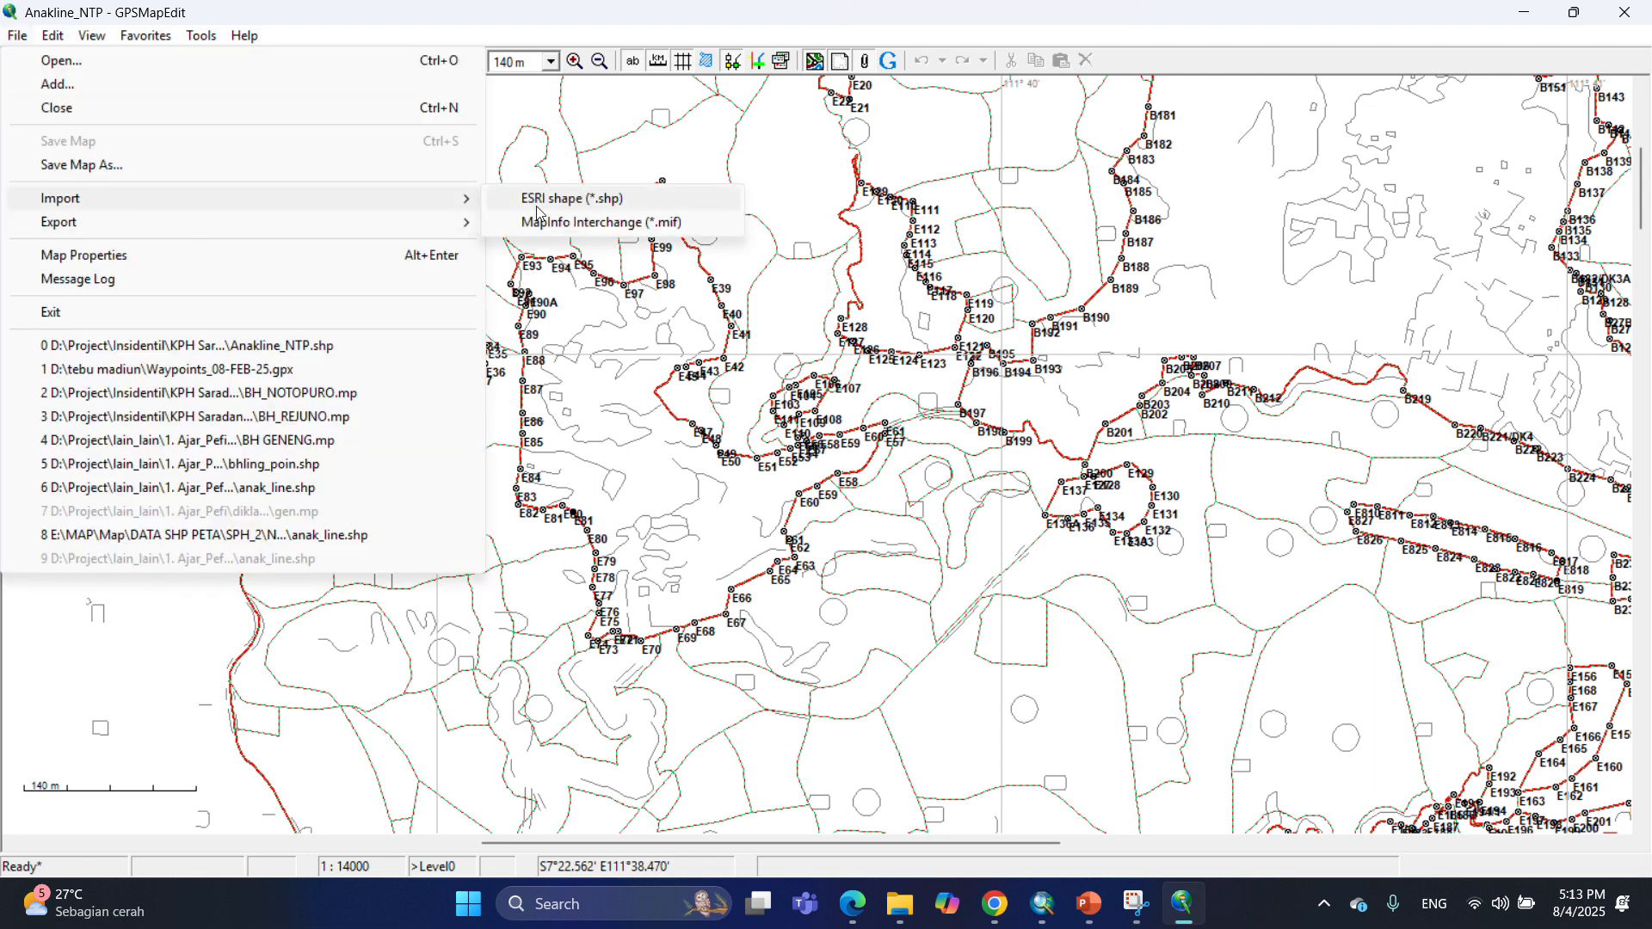
click(537, 207)
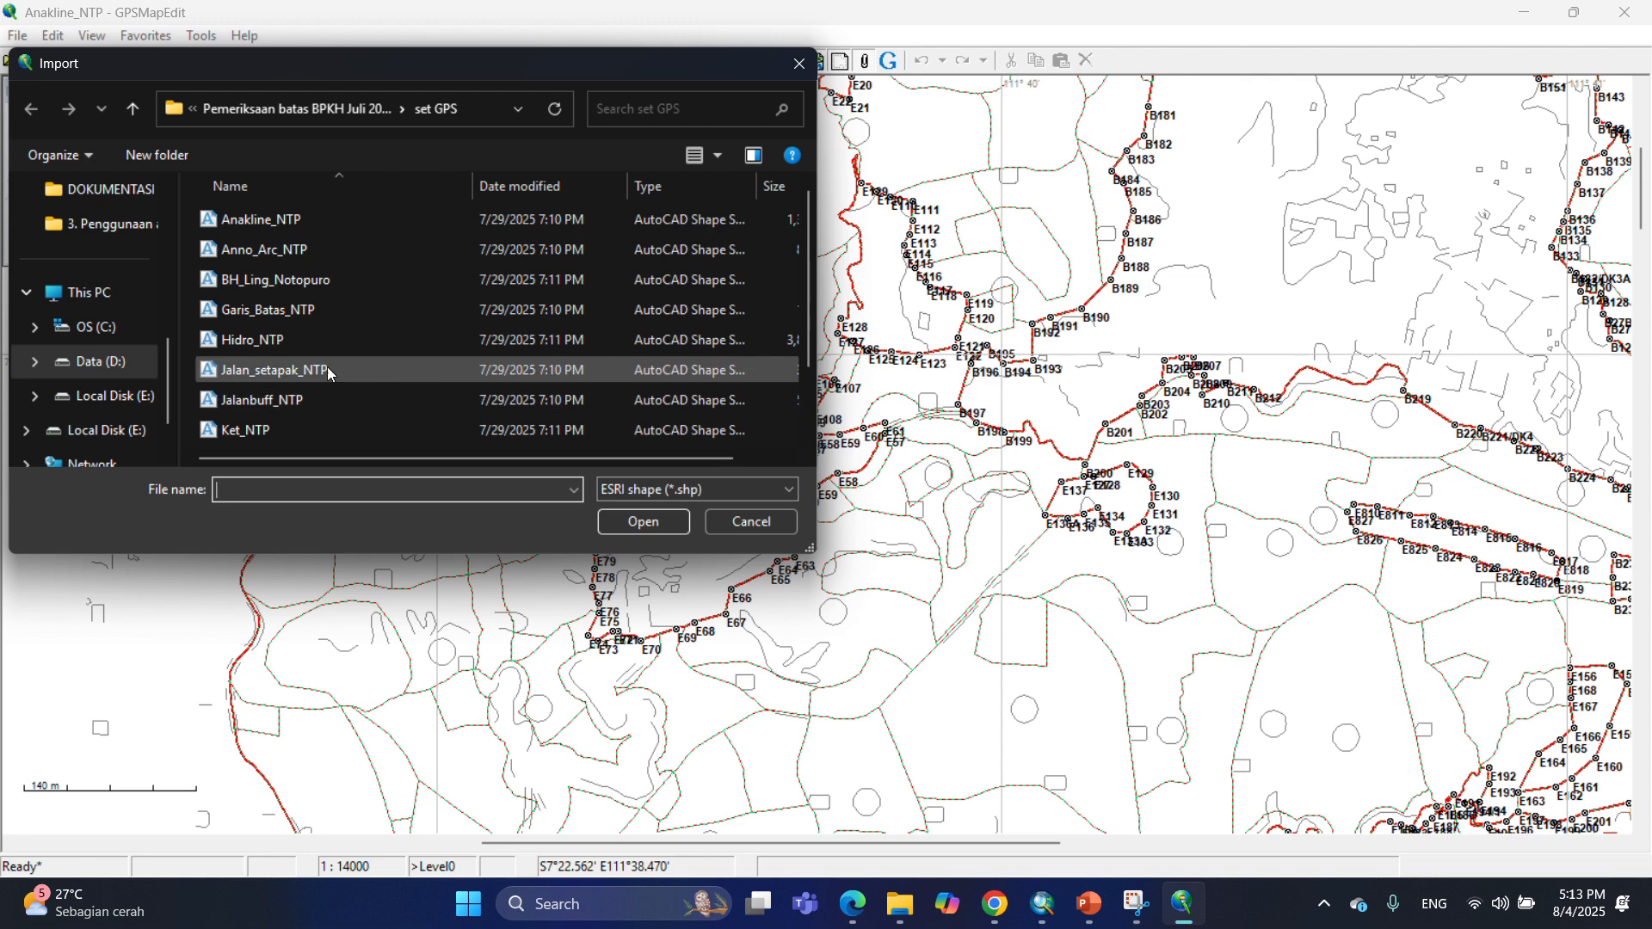
click(281, 341)
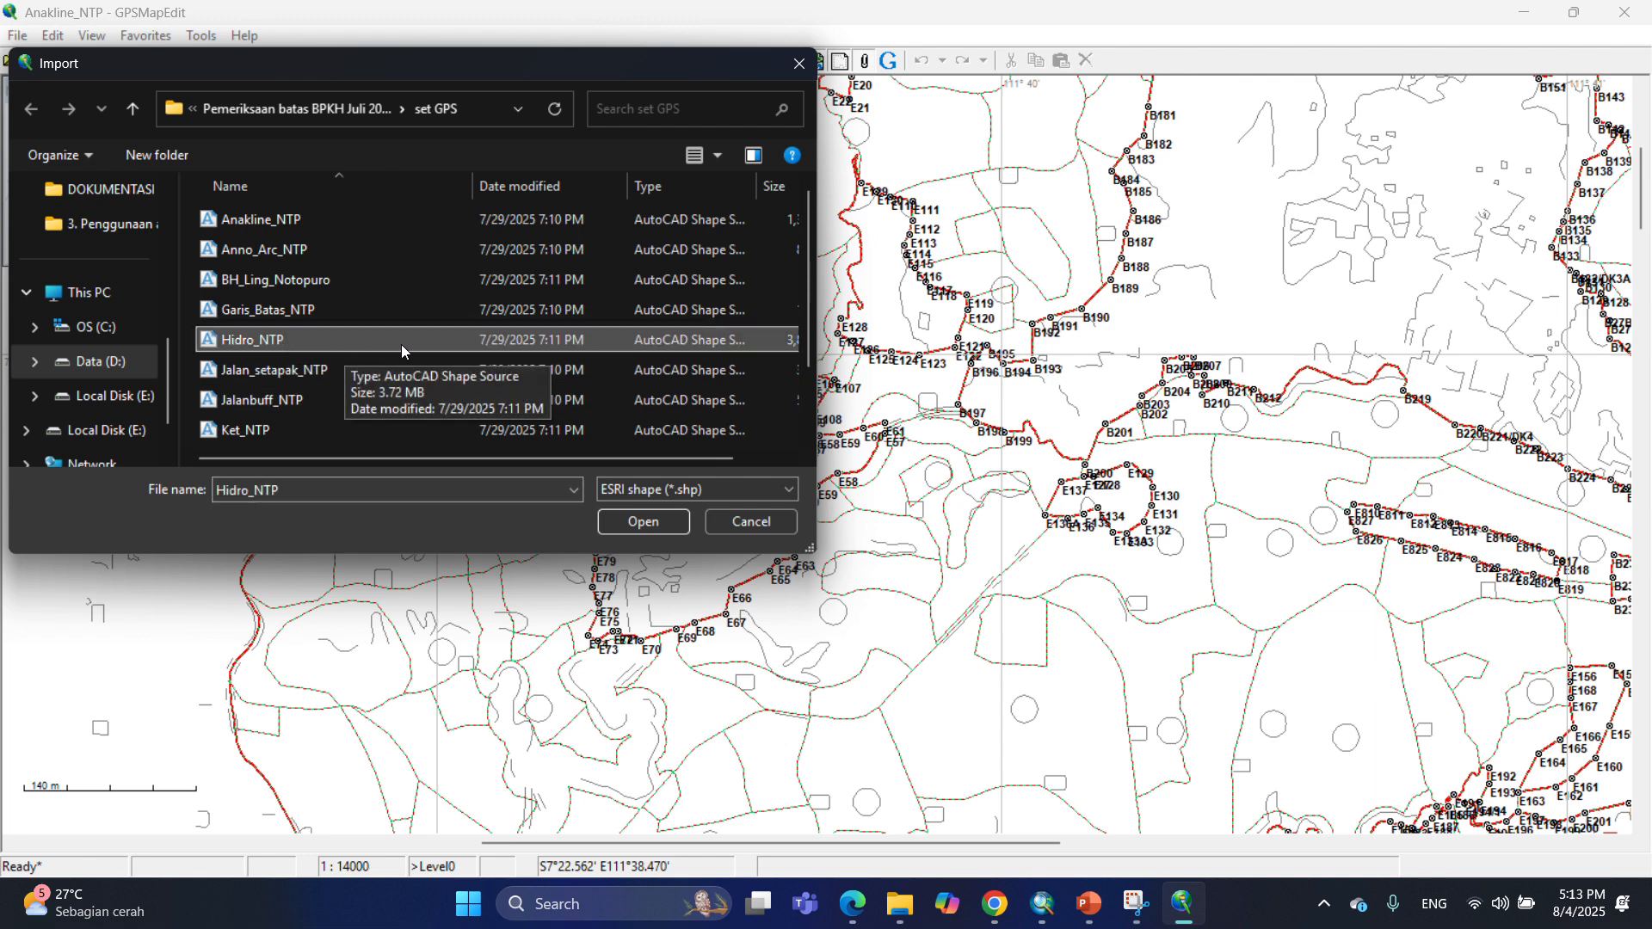
click(653, 524)
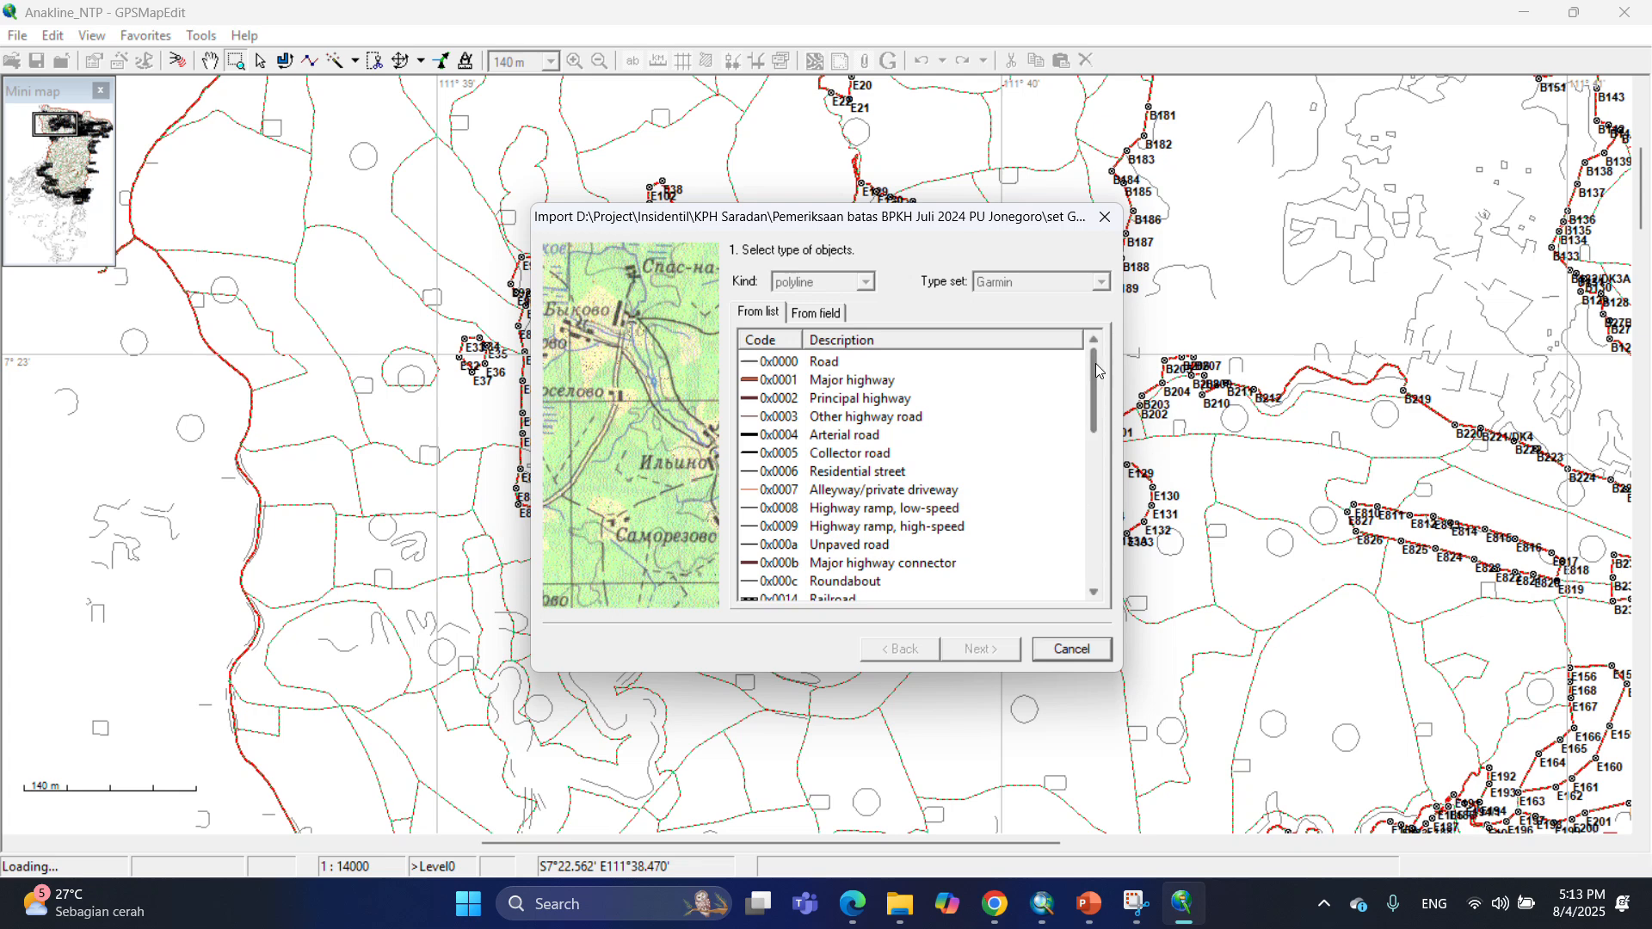
drag(1096, 363, 1101, 442)
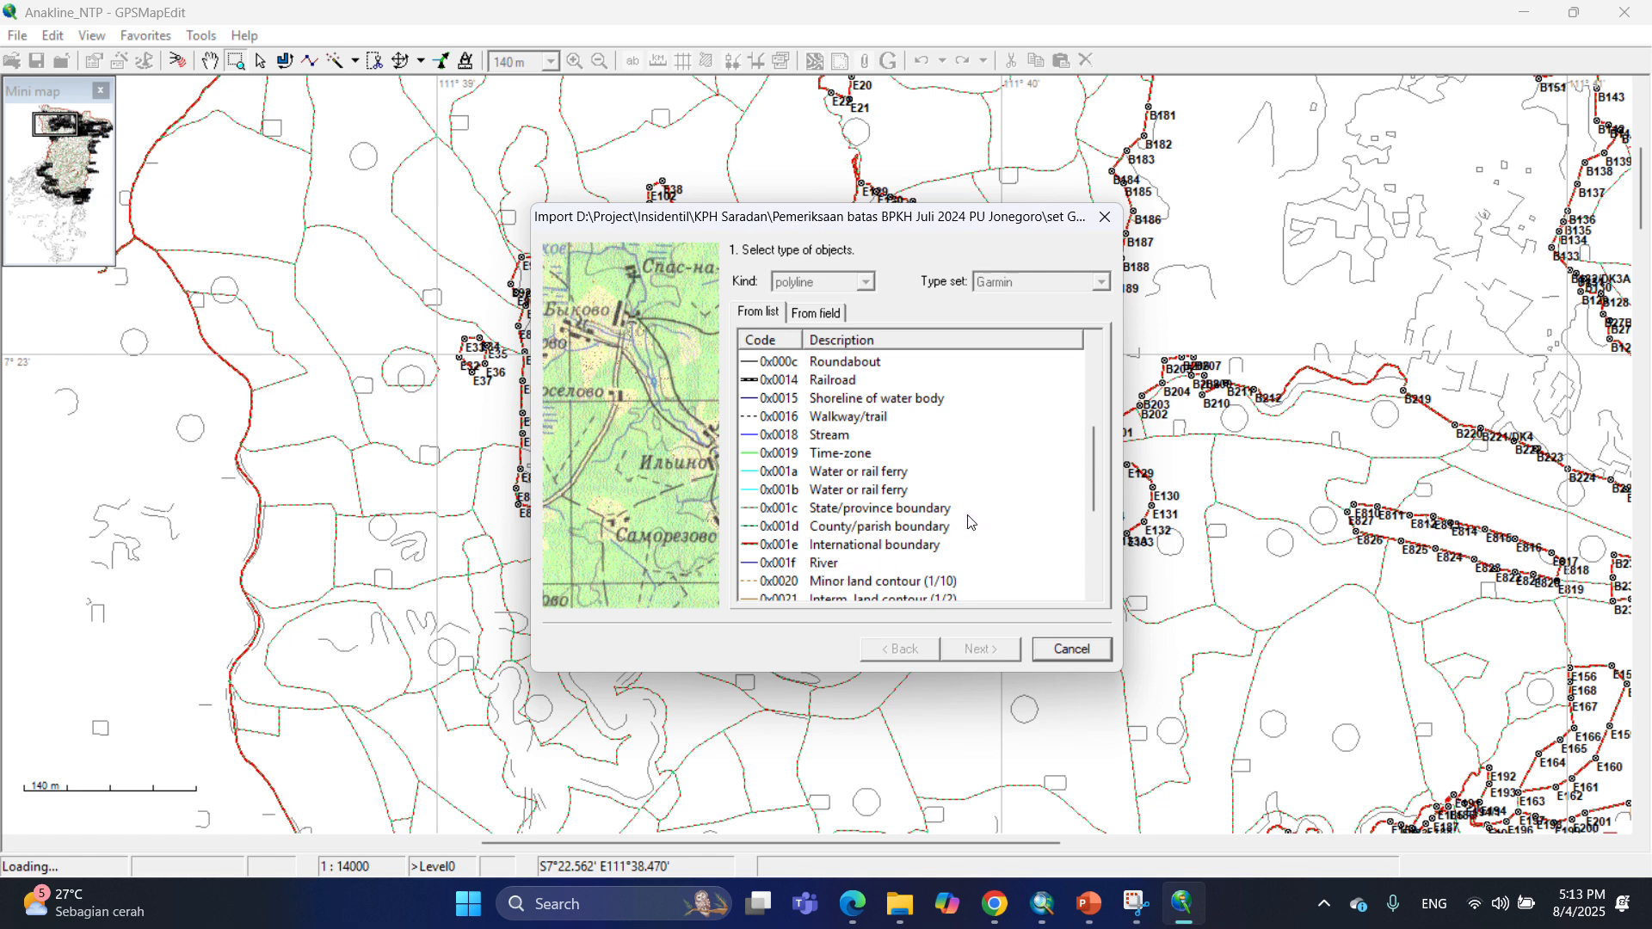
click(872, 403)
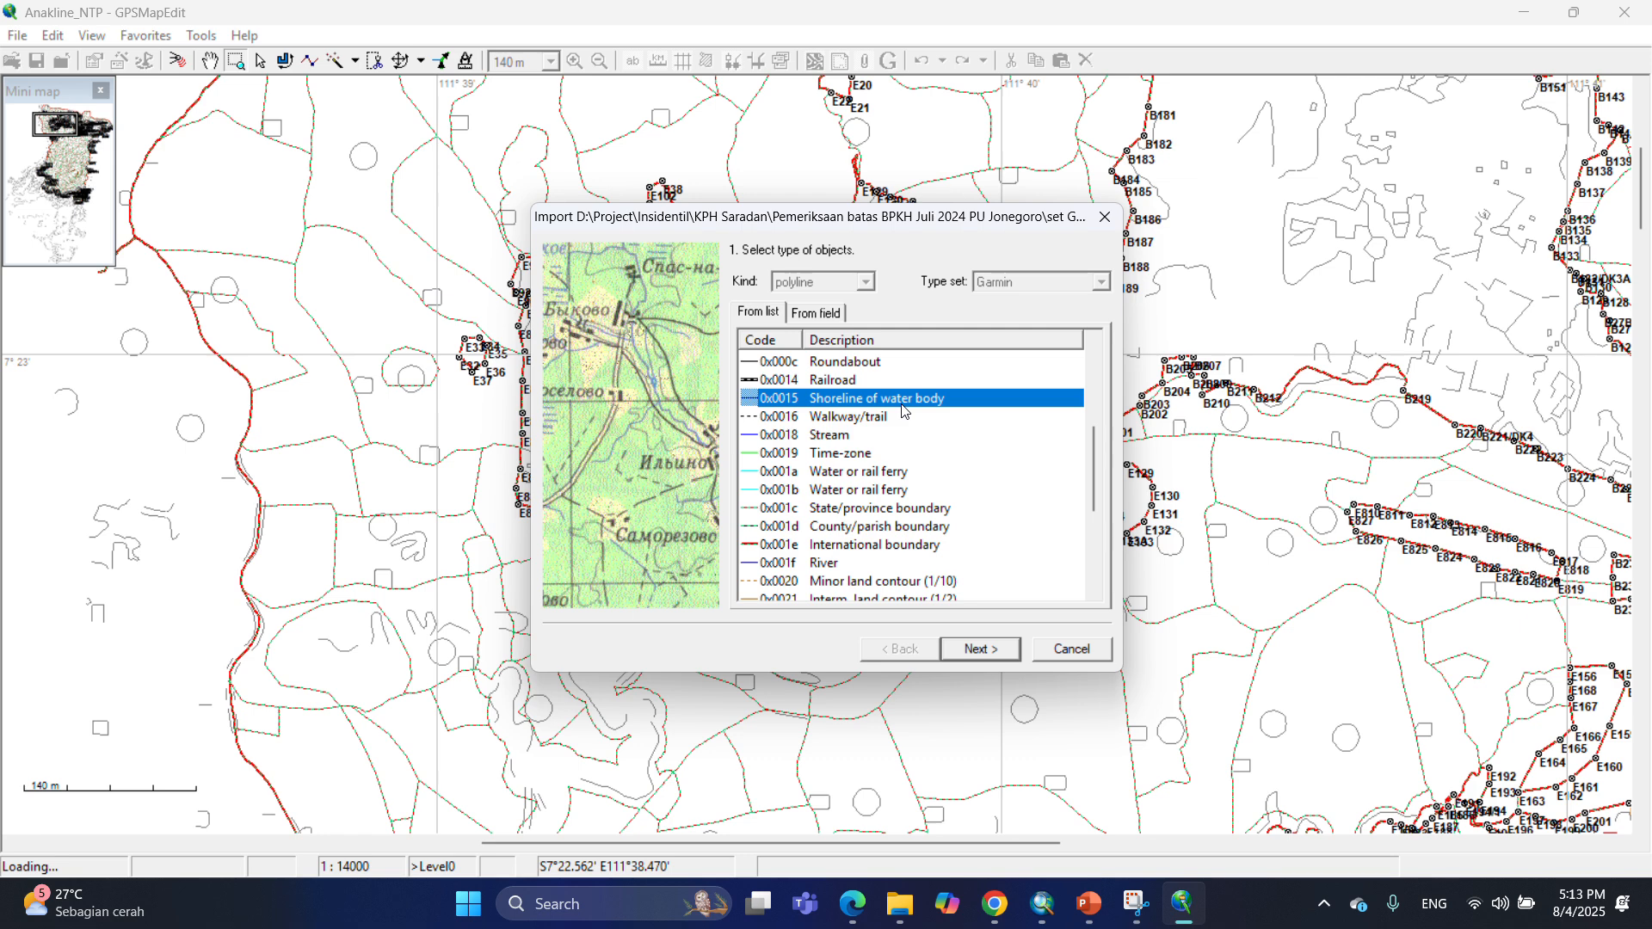
Accept the default labels, UTM South zone 49 coordinates and zoom level, and finish the Hidro_NTP import.
click(979, 652)
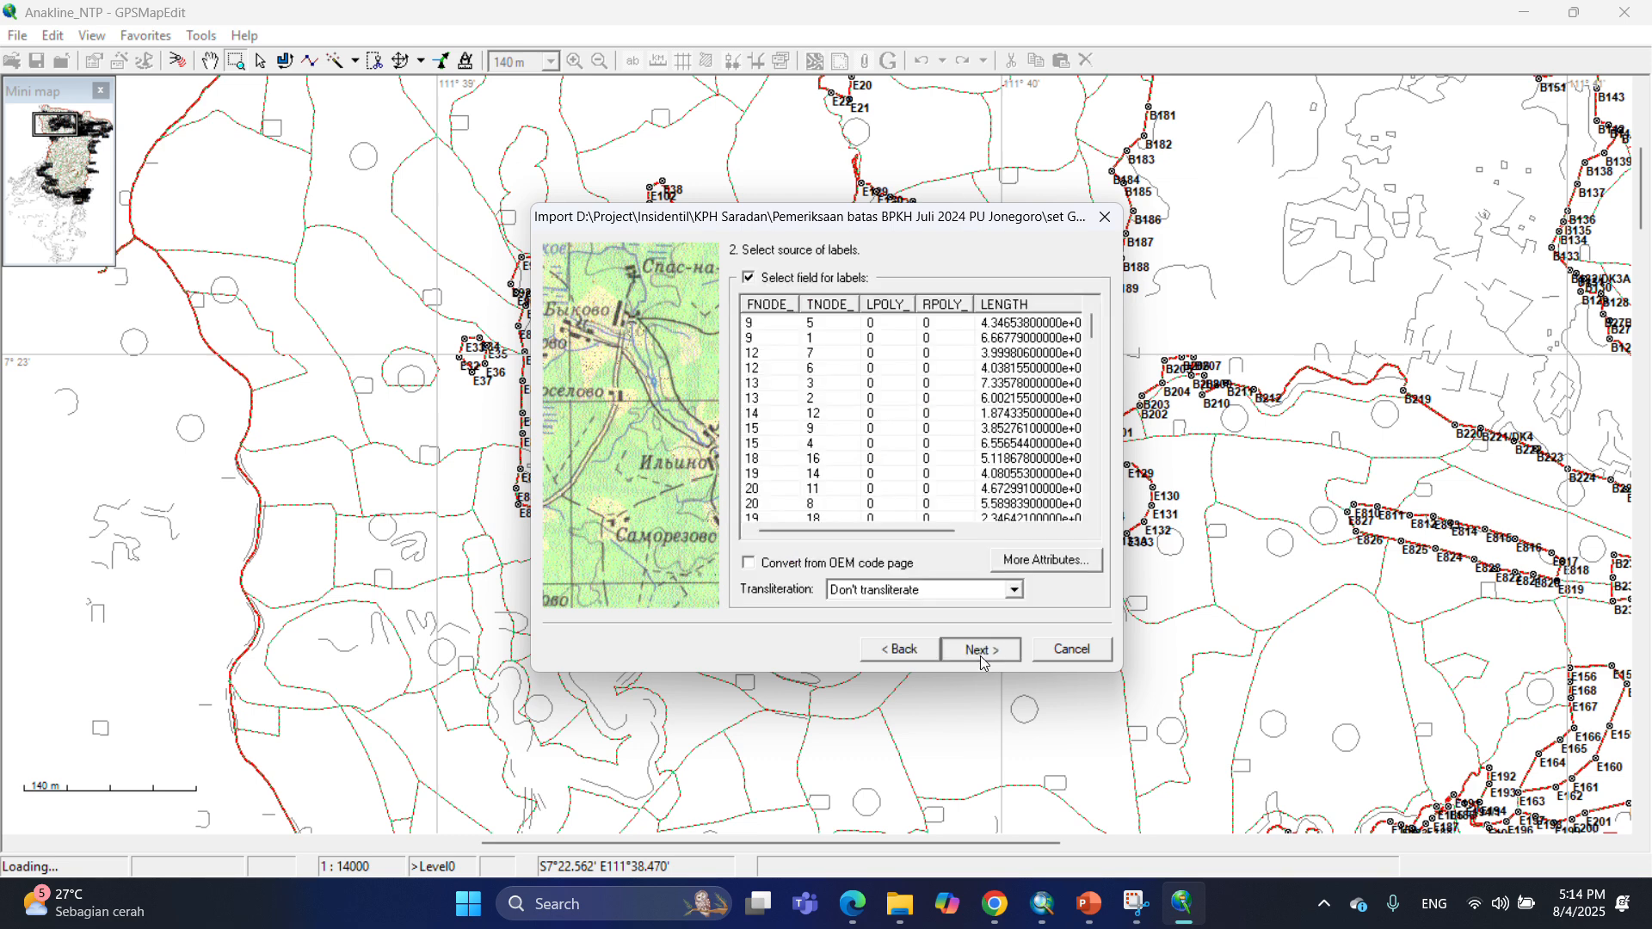
click(983, 658)
click(991, 654)
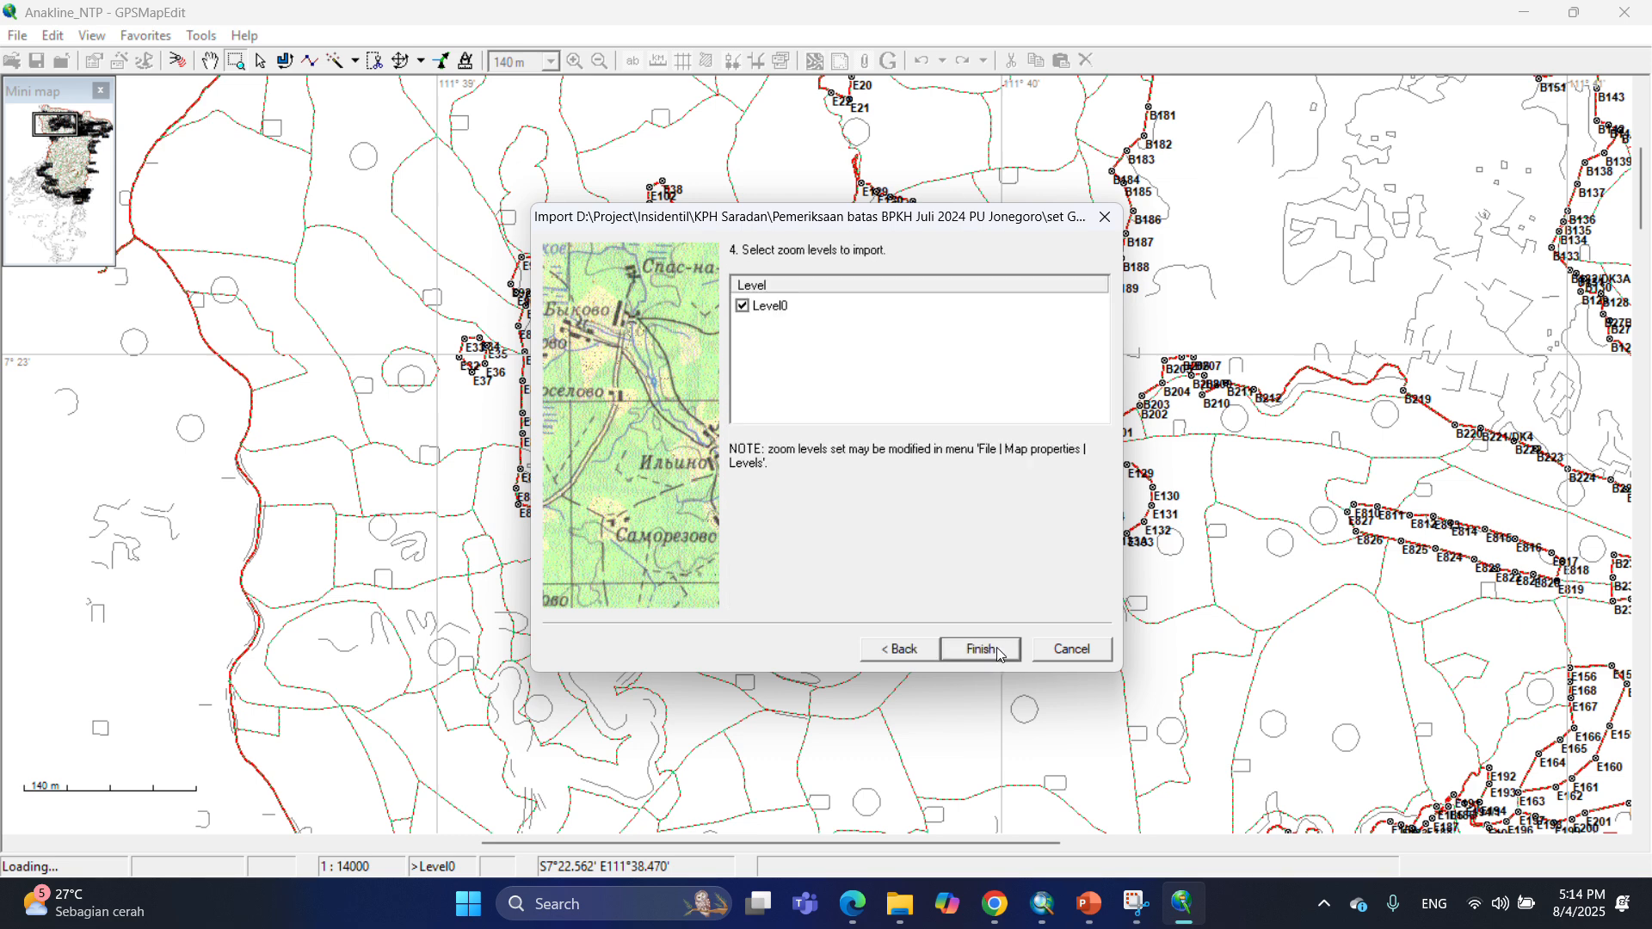
click(988, 649)
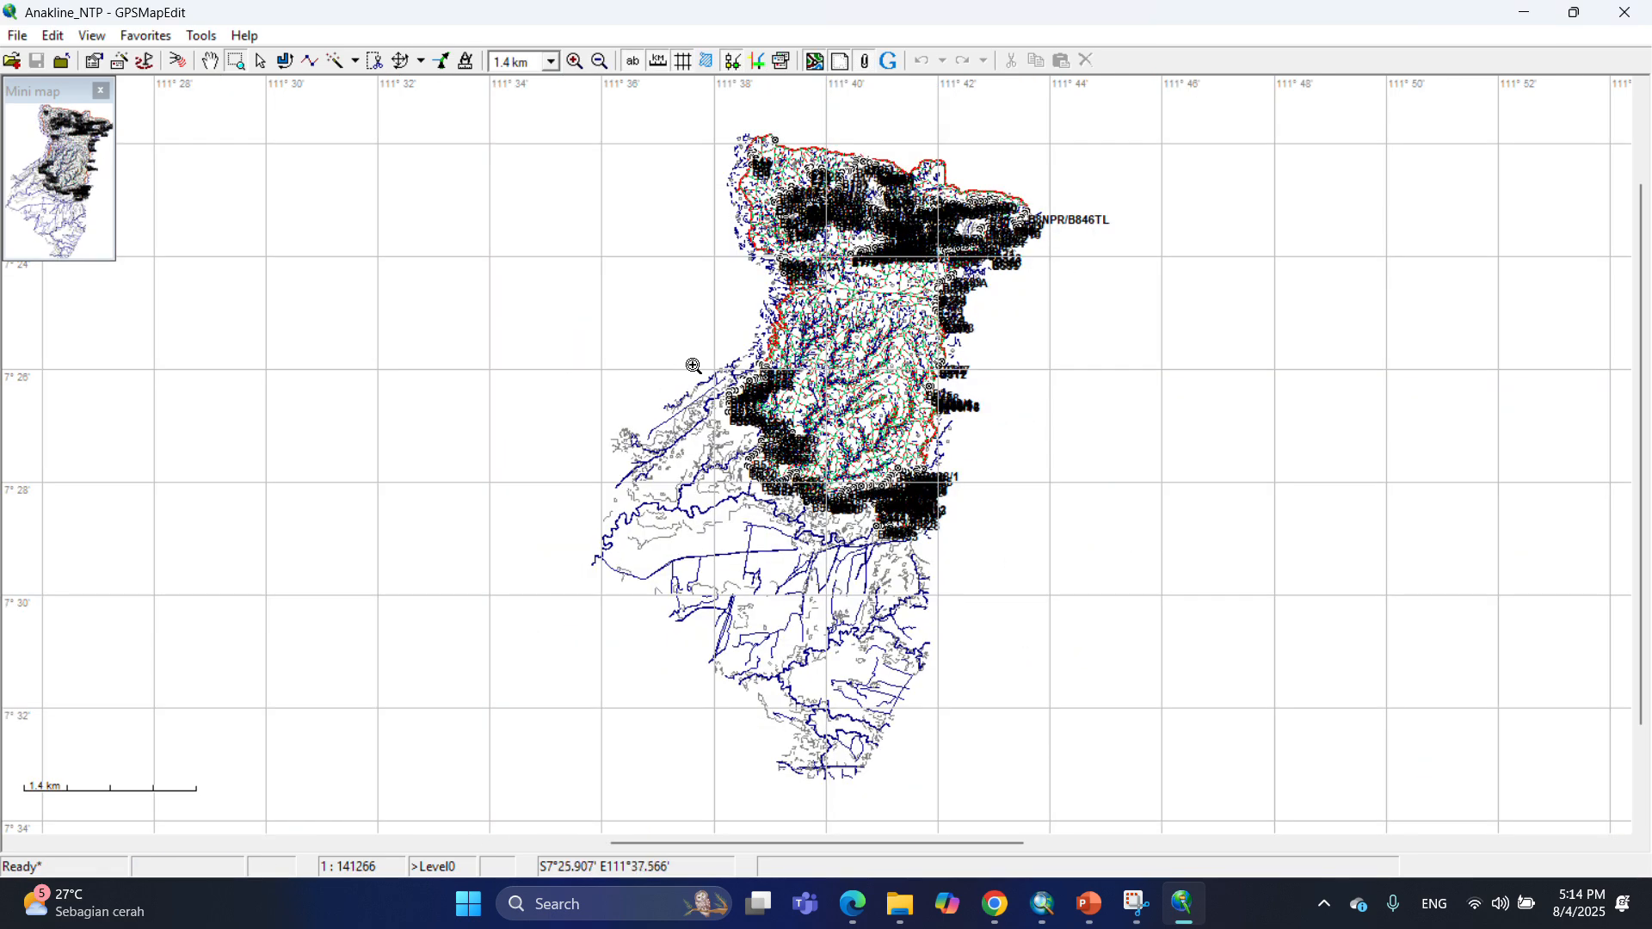
Import the Jalan_setapak_NTP shapefile and assign its polylines the Principal highway (0x0002) type.
drag(692, 365, 782, 438)
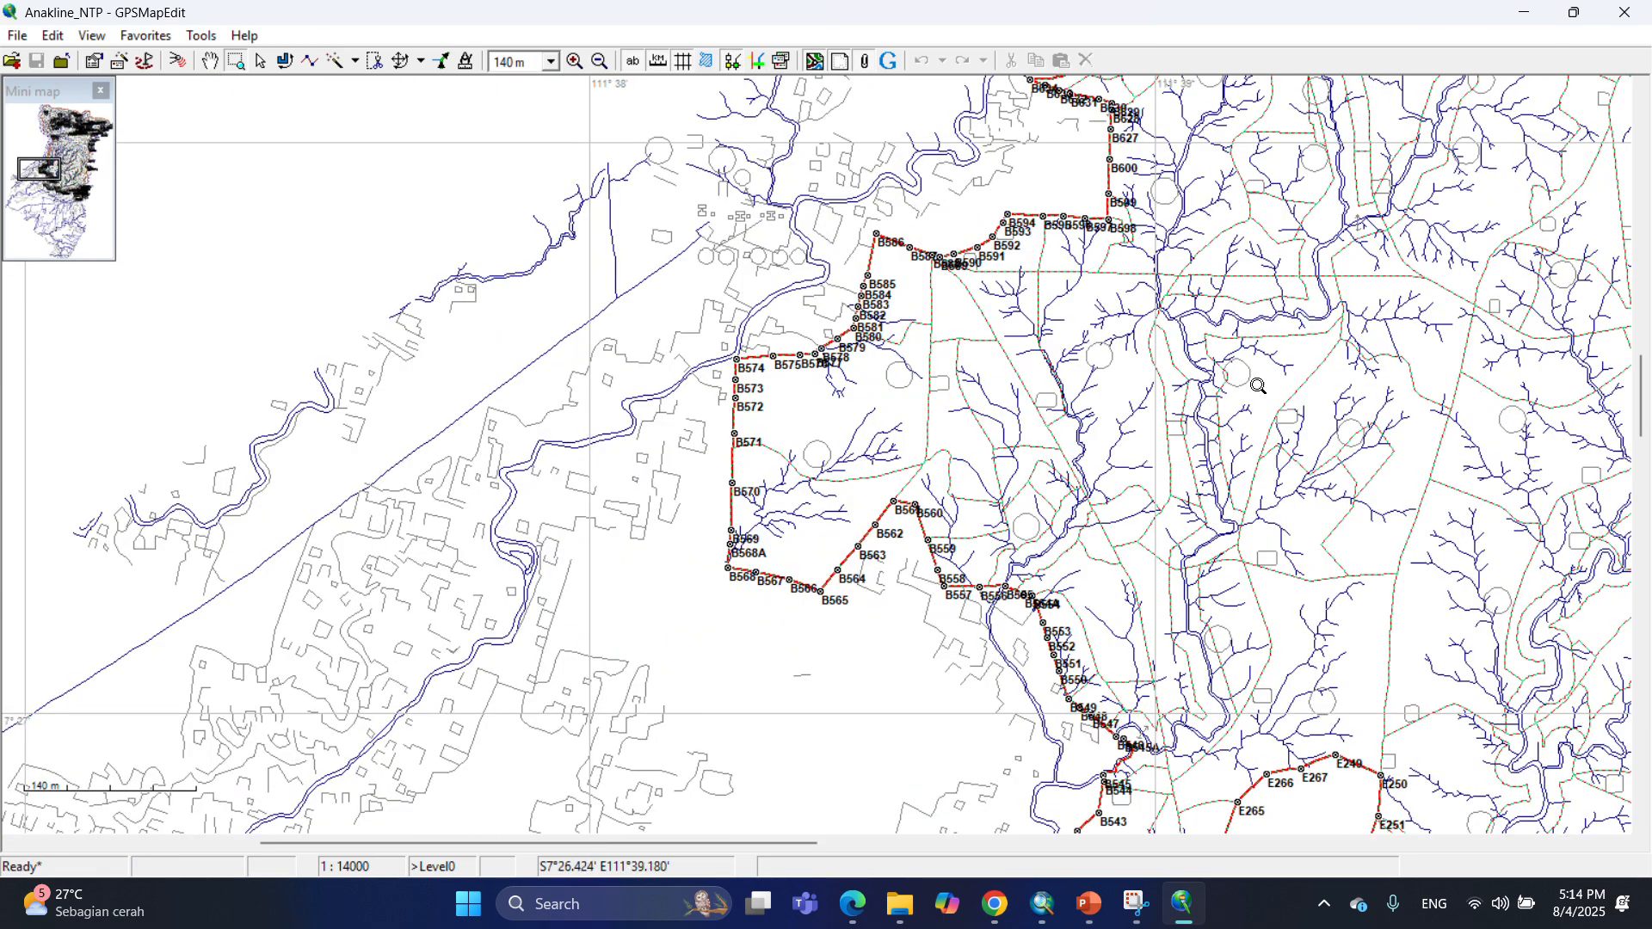
click(17, 39)
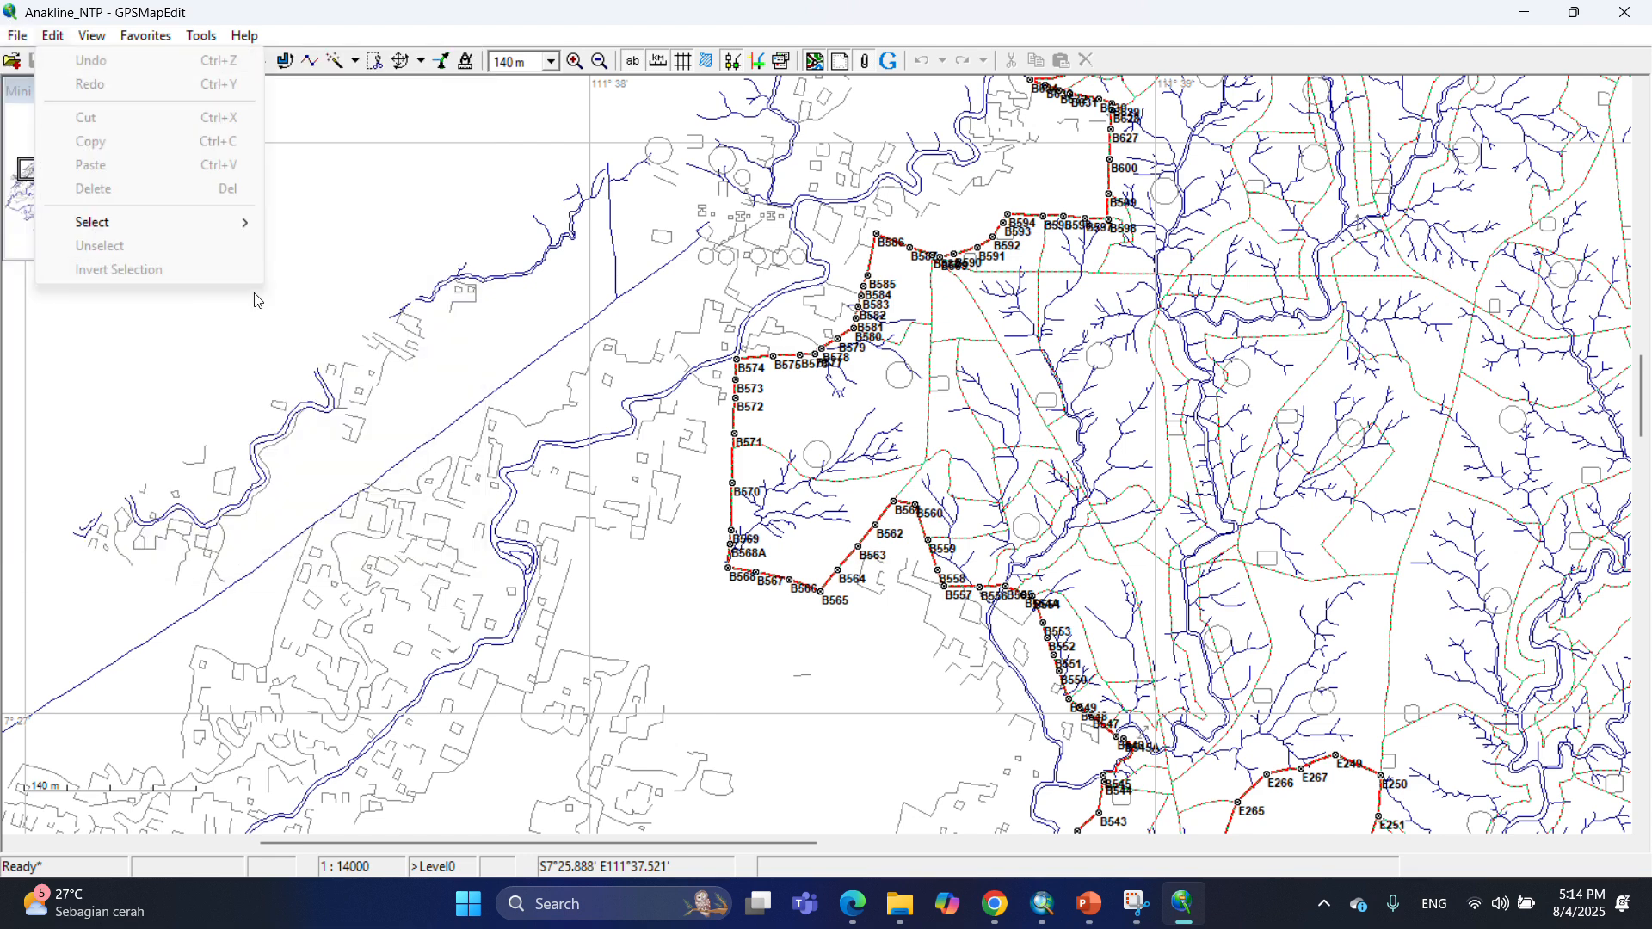
mouse_move(146, 202)
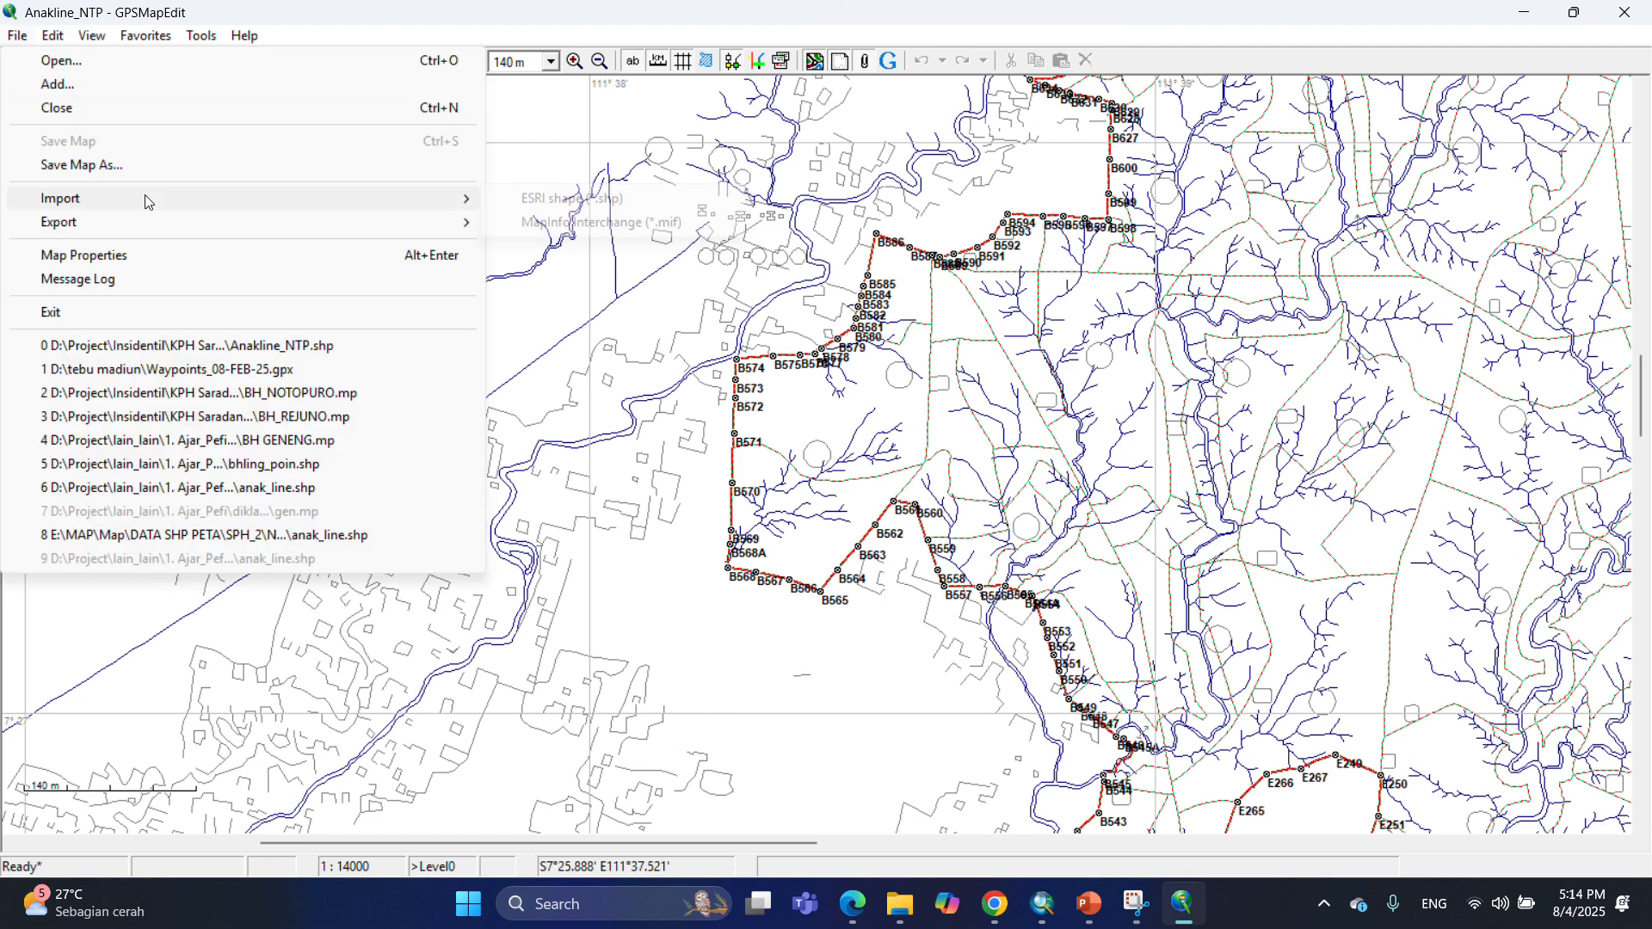
click(572, 199)
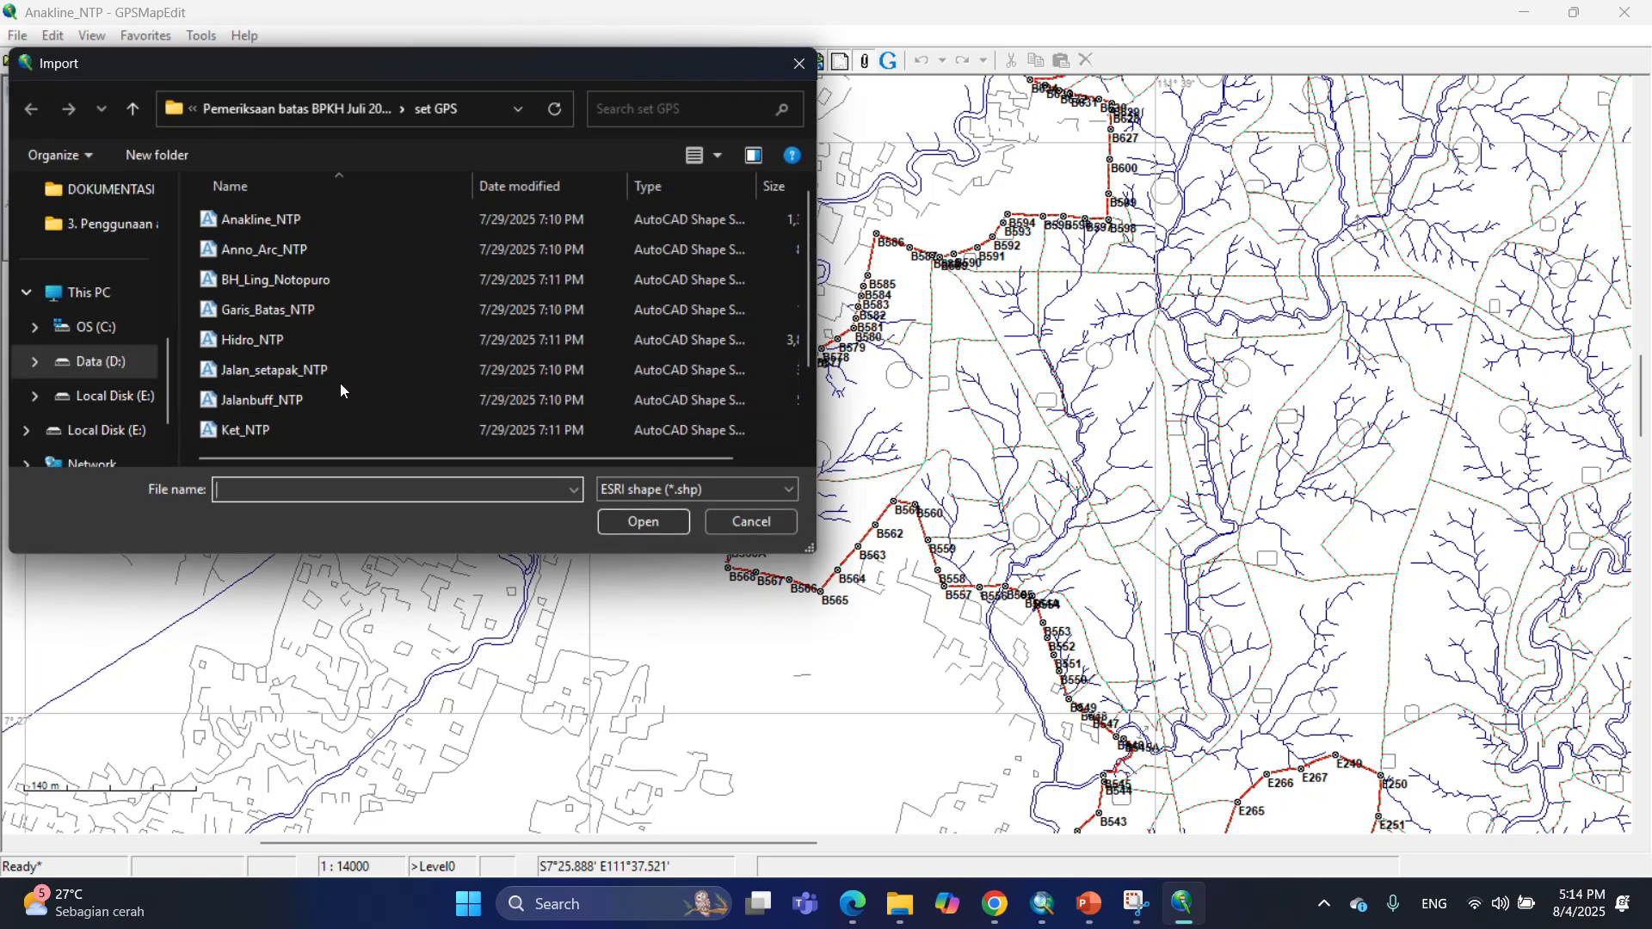
click(287, 370)
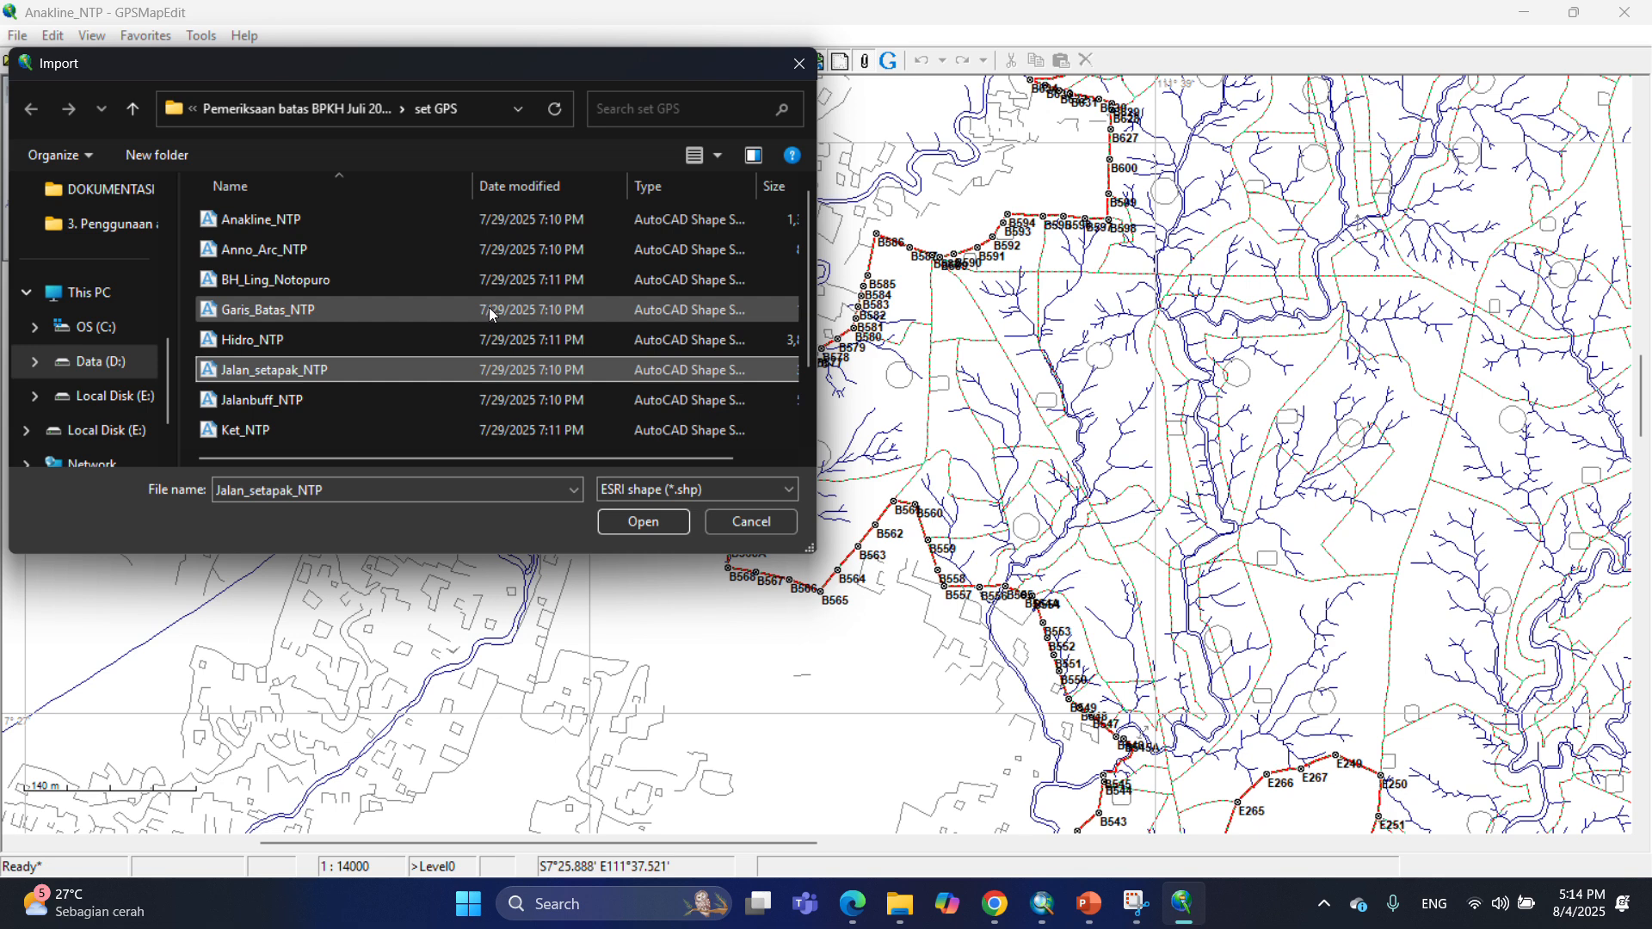
click(641, 523)
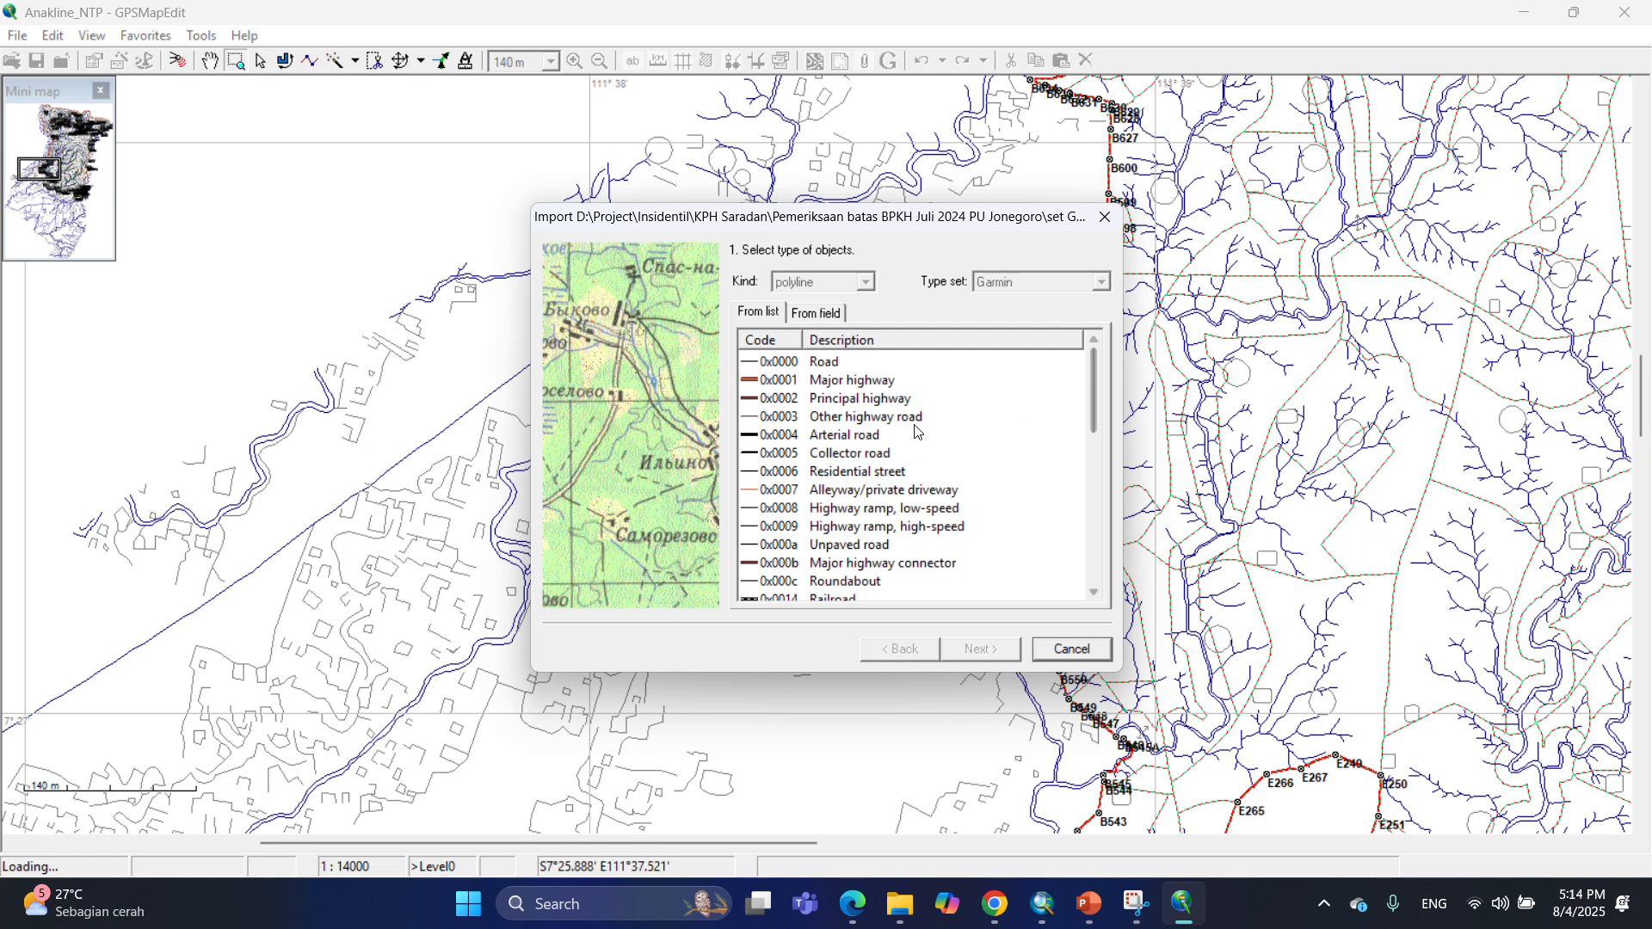
click(810, 404)
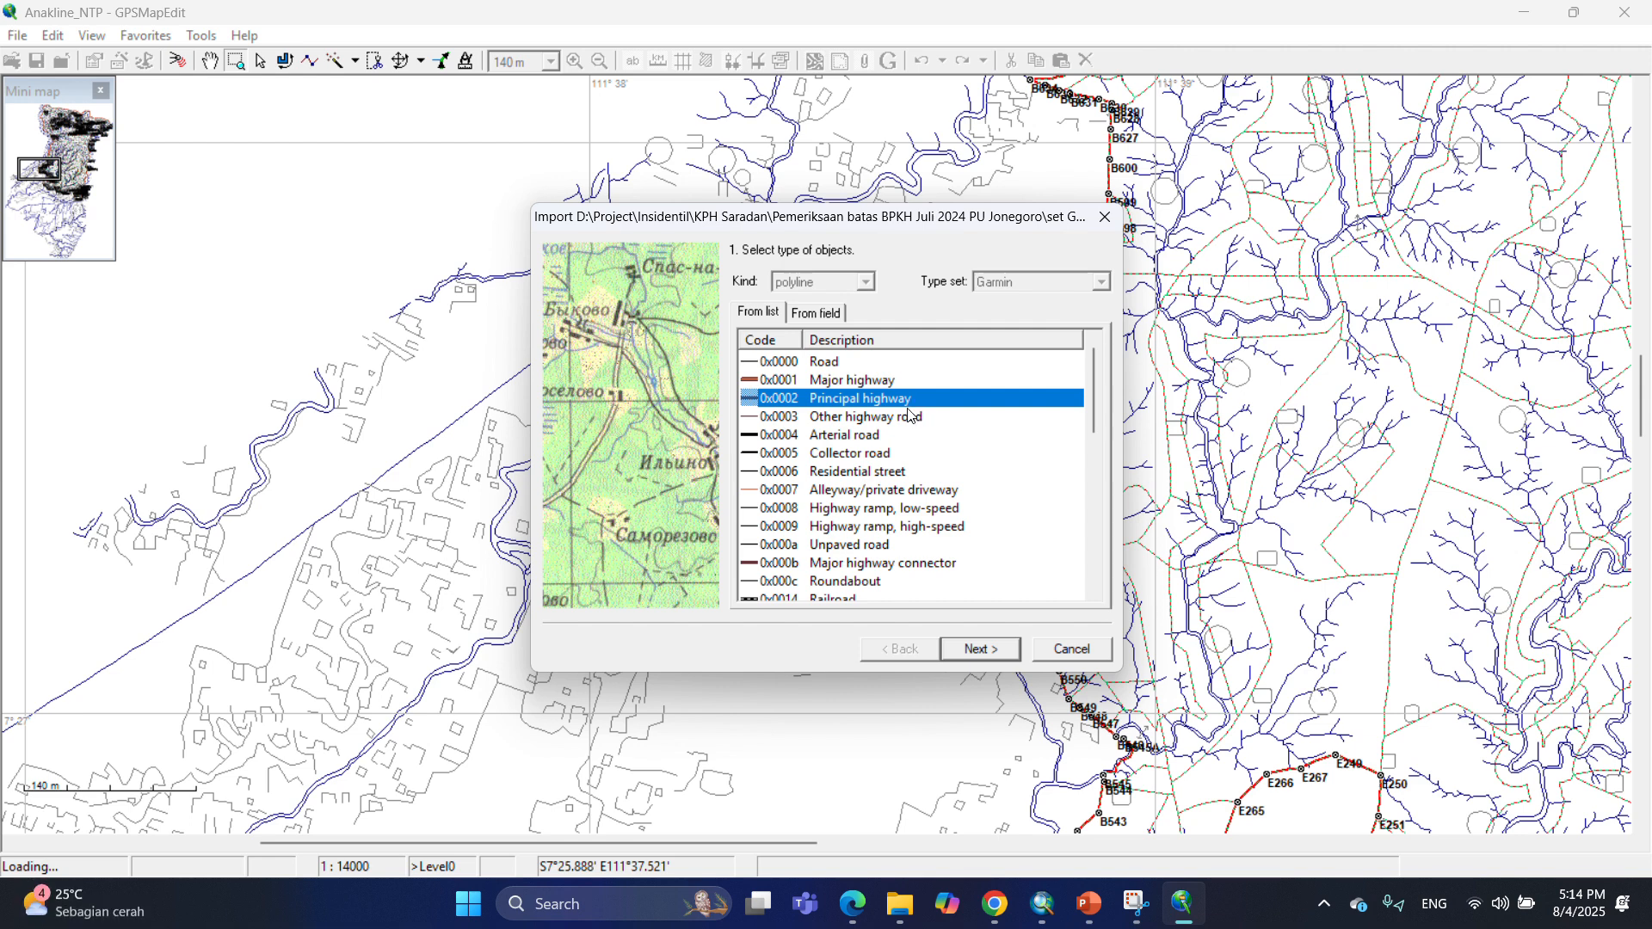
Accept the default labels, UTM South zone 49 coordinates and zoom level, and finish the Jalan_setapak_NTP import.
click(996, 656)
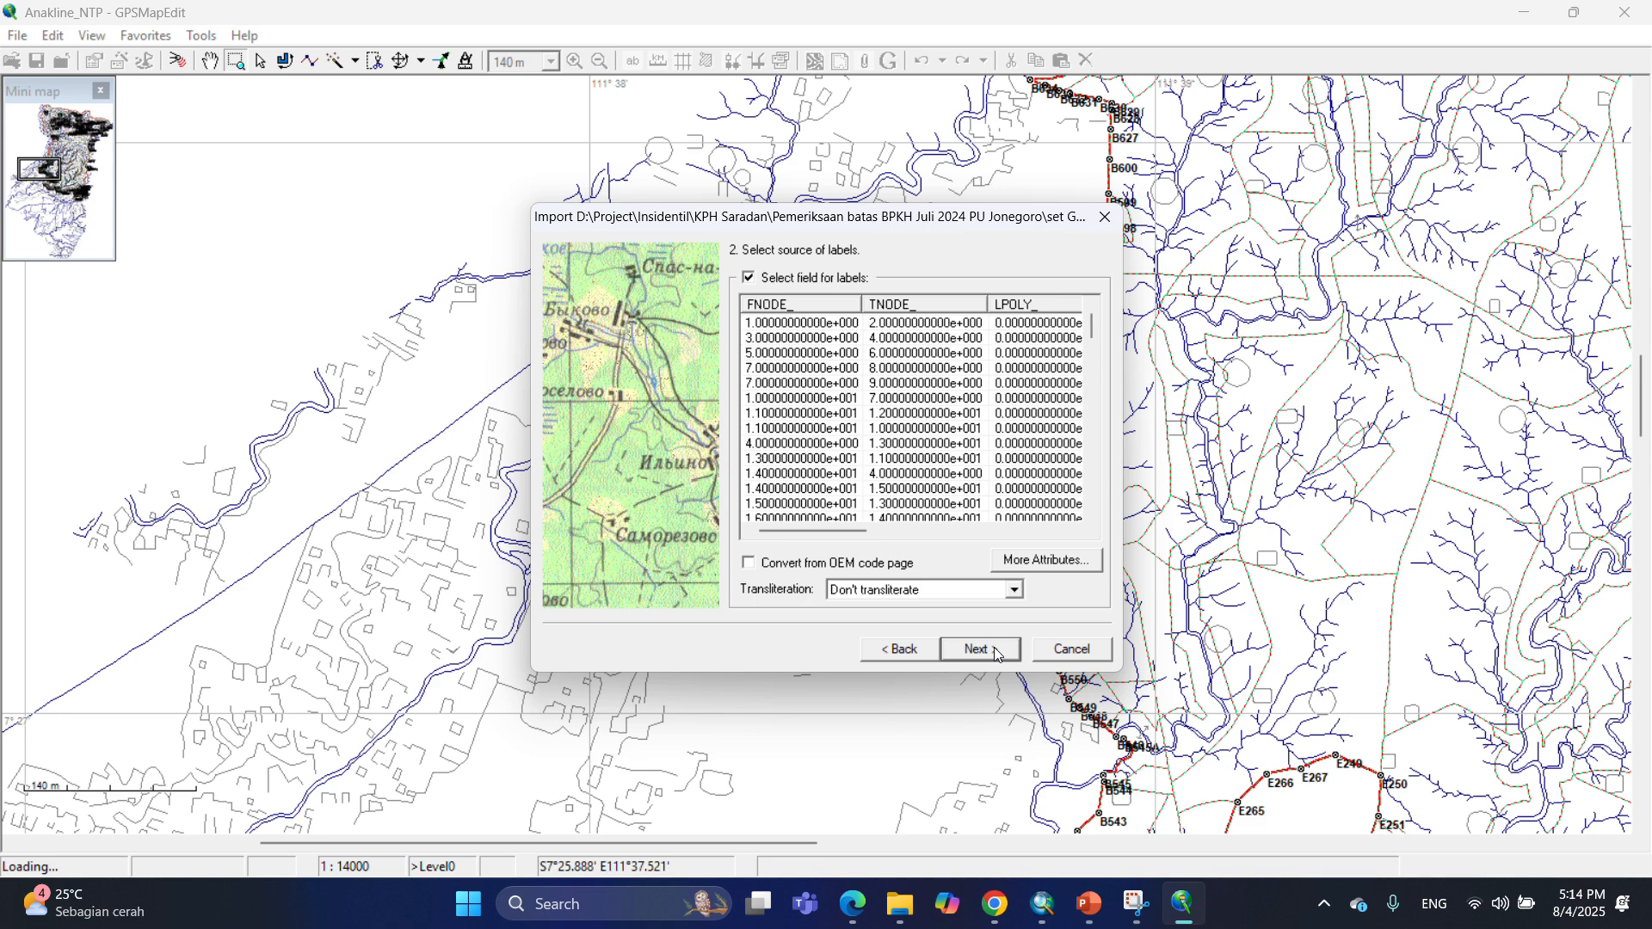
click(995, 654)
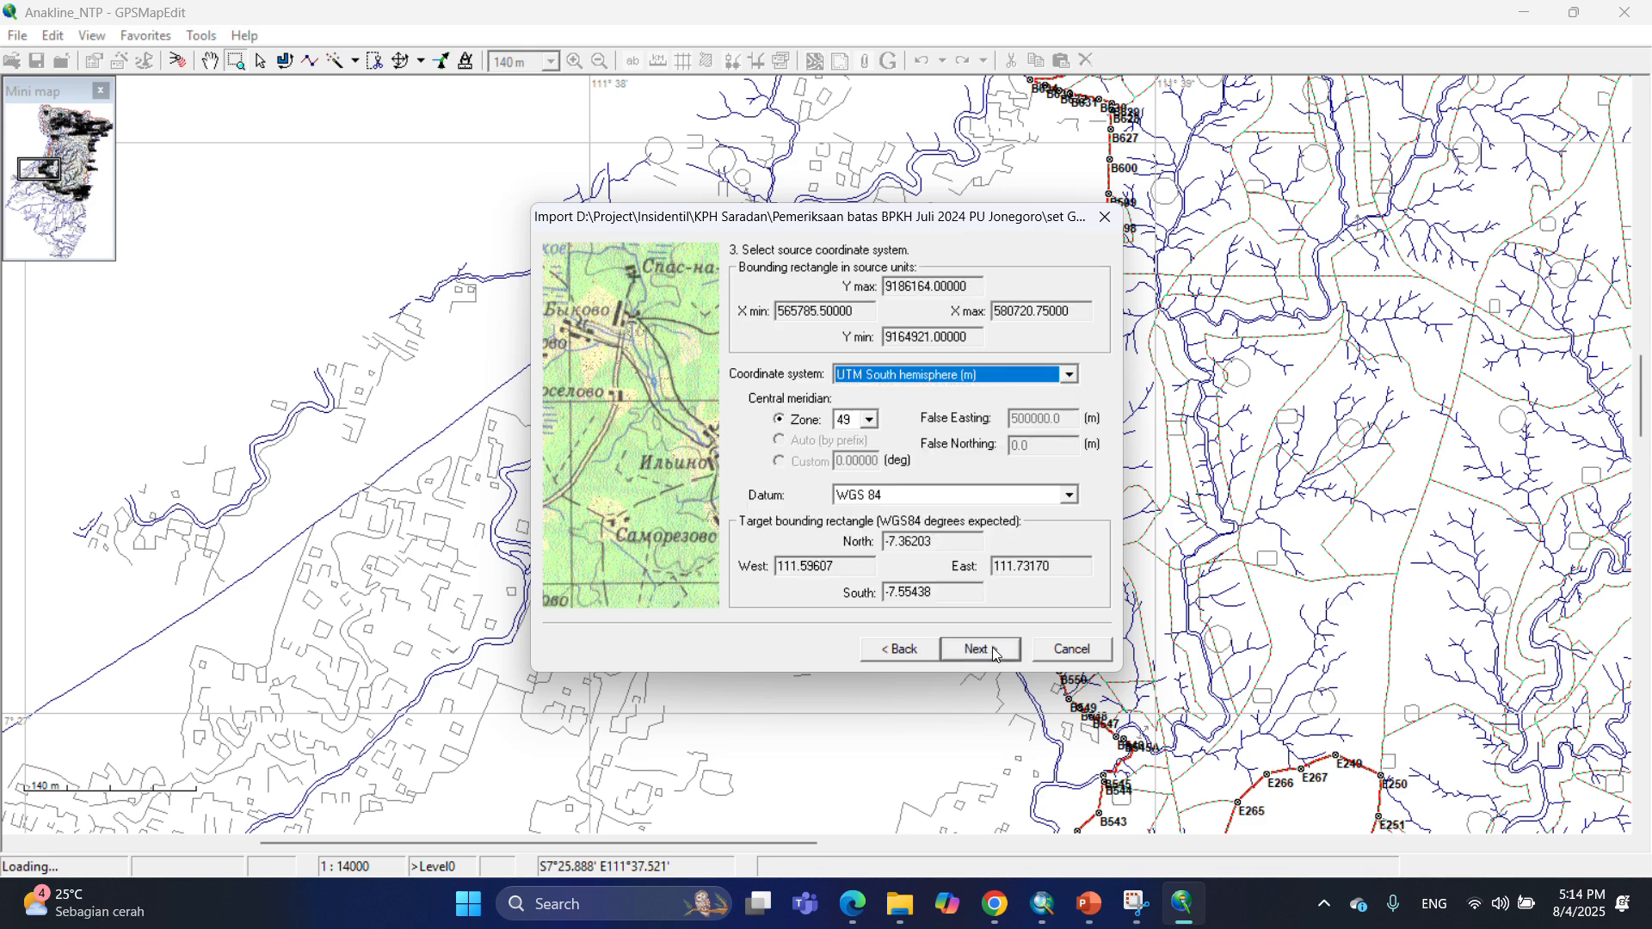
click(996, 652)
click(995, 652)
click(998, 651)
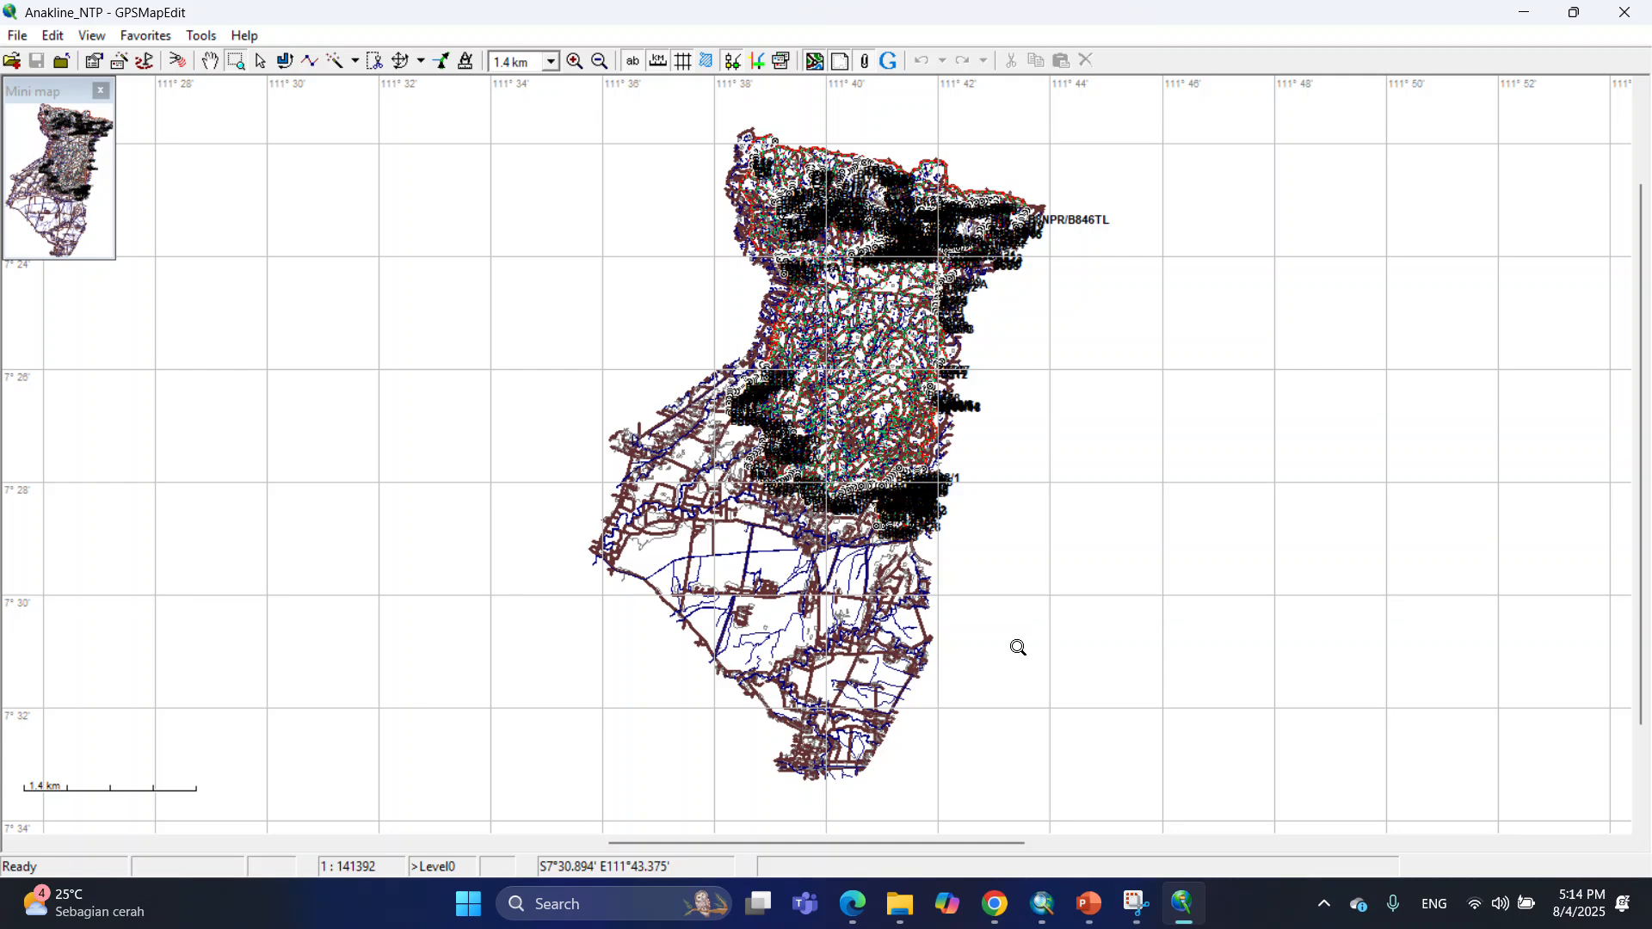
Import the Jalanbuff_NTP shapefile and assign its polylines the Major highway (0x0001) type.
drag(770, 279, 845, 351)
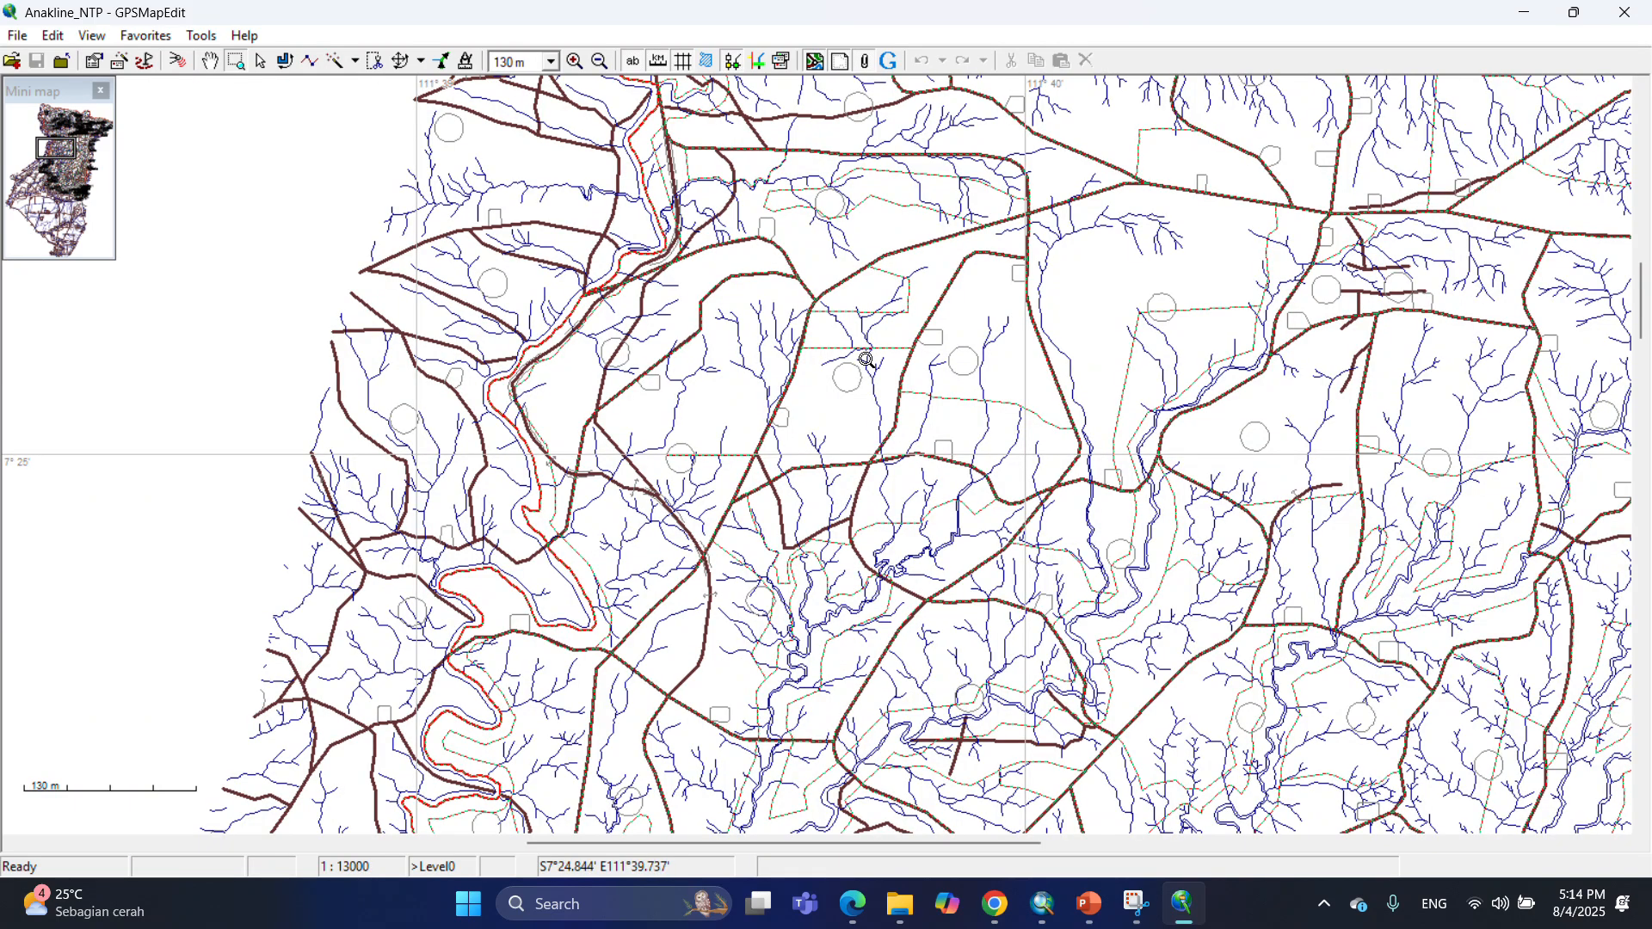
click(52, 35)
click(17, 35)
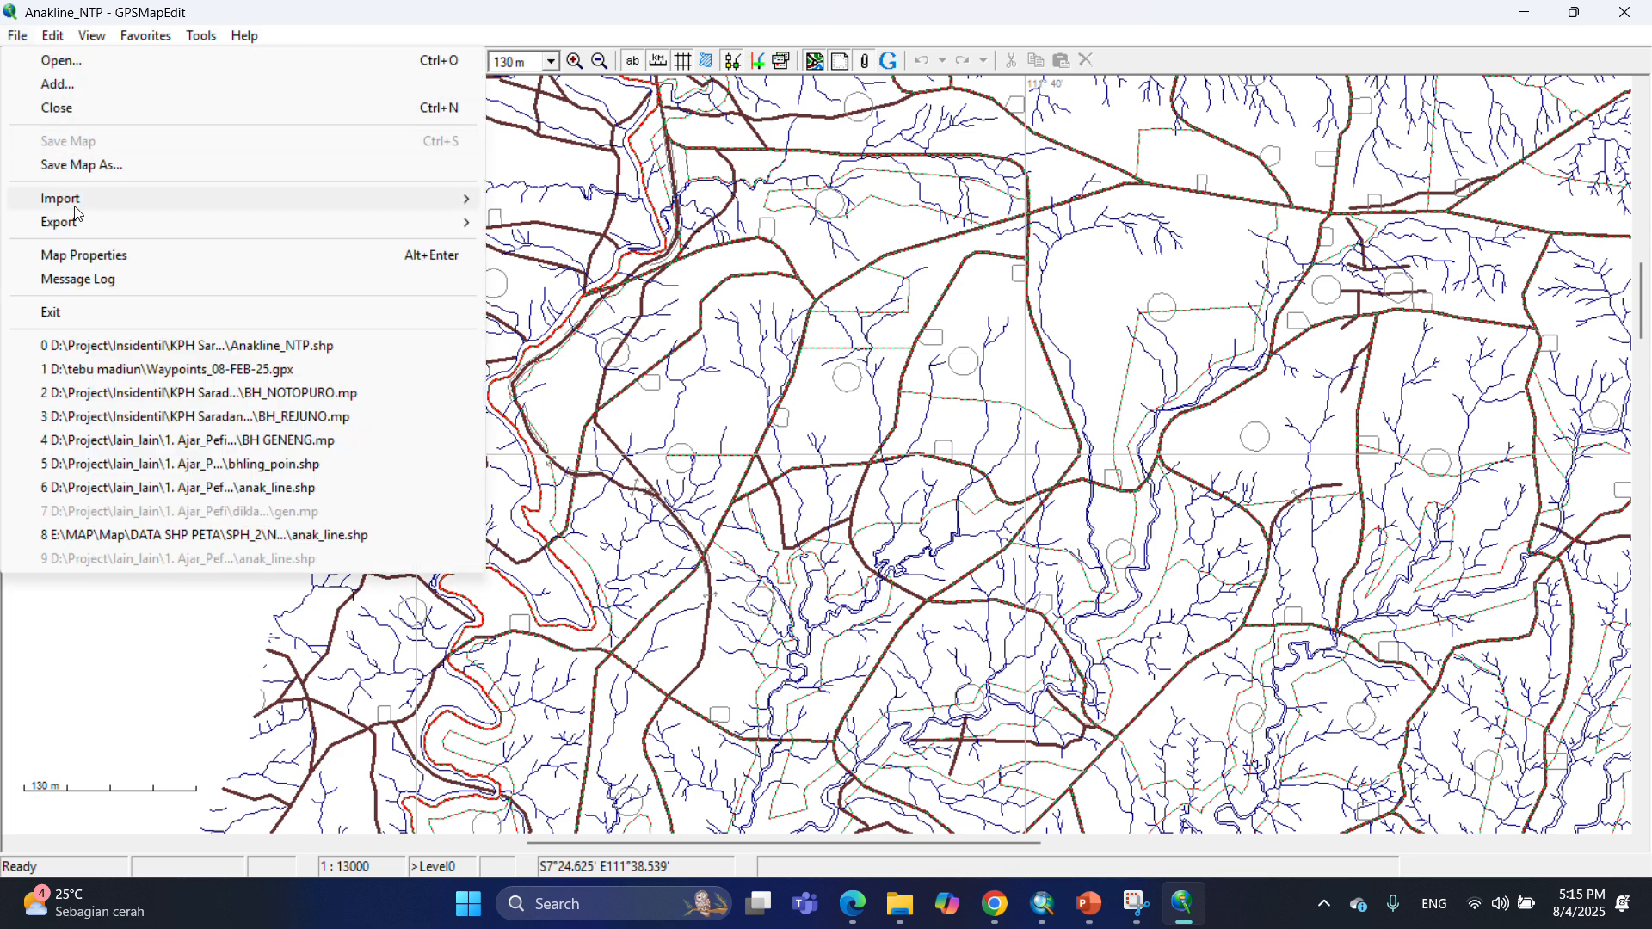
mouse_move(86, 199)
click(578, 203)
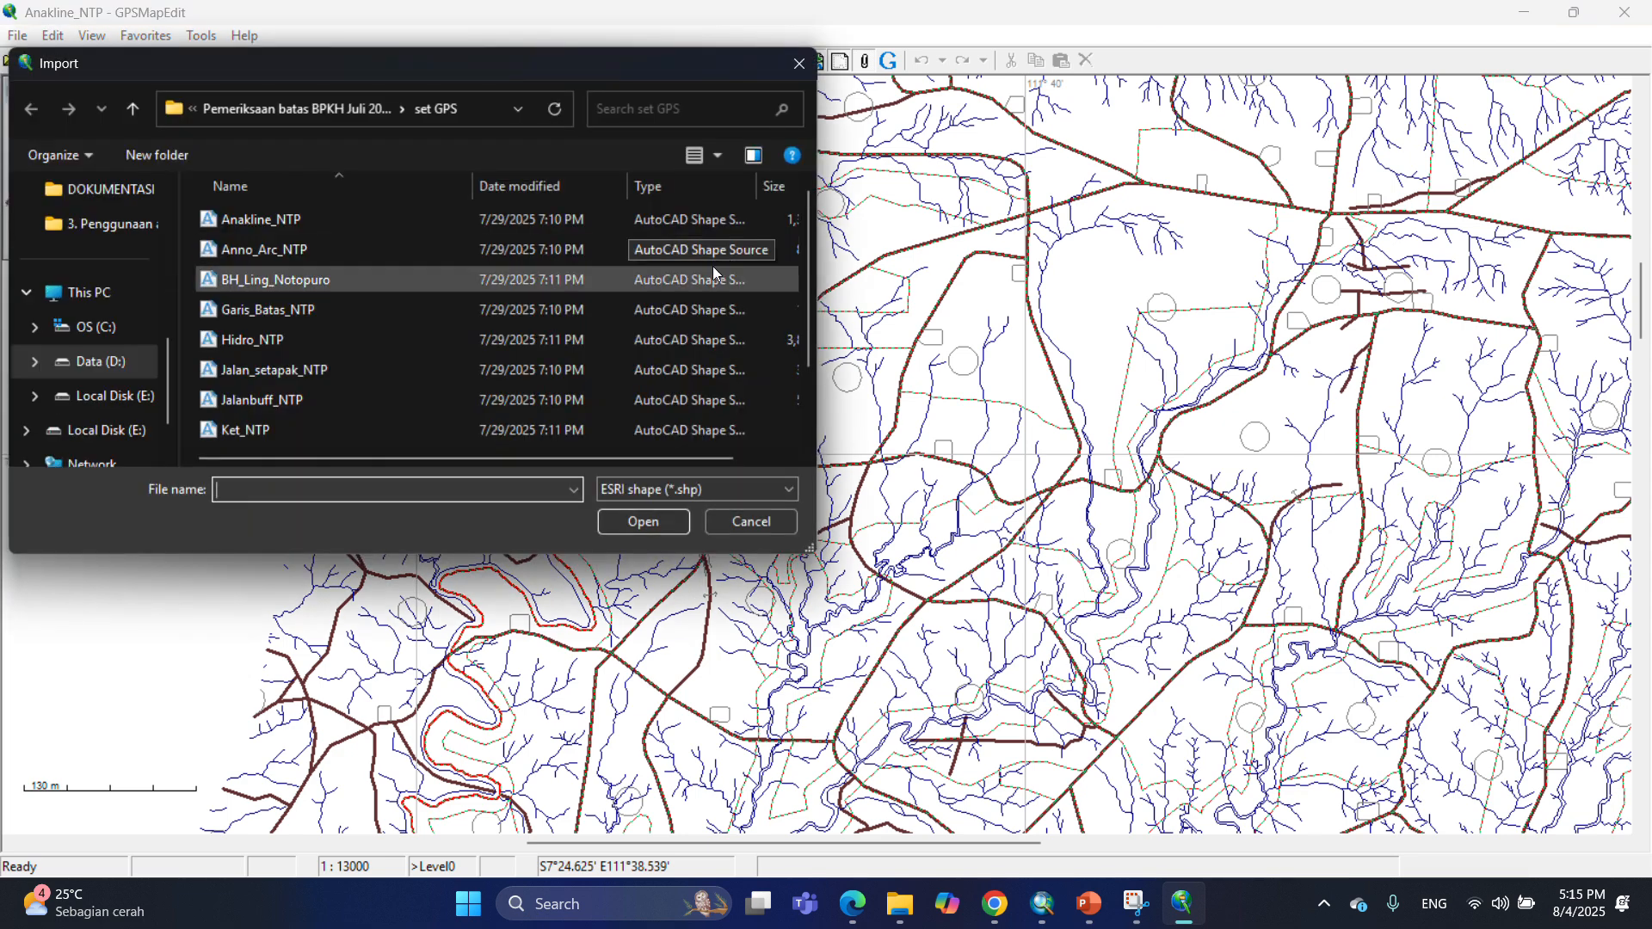
click(335, 399)
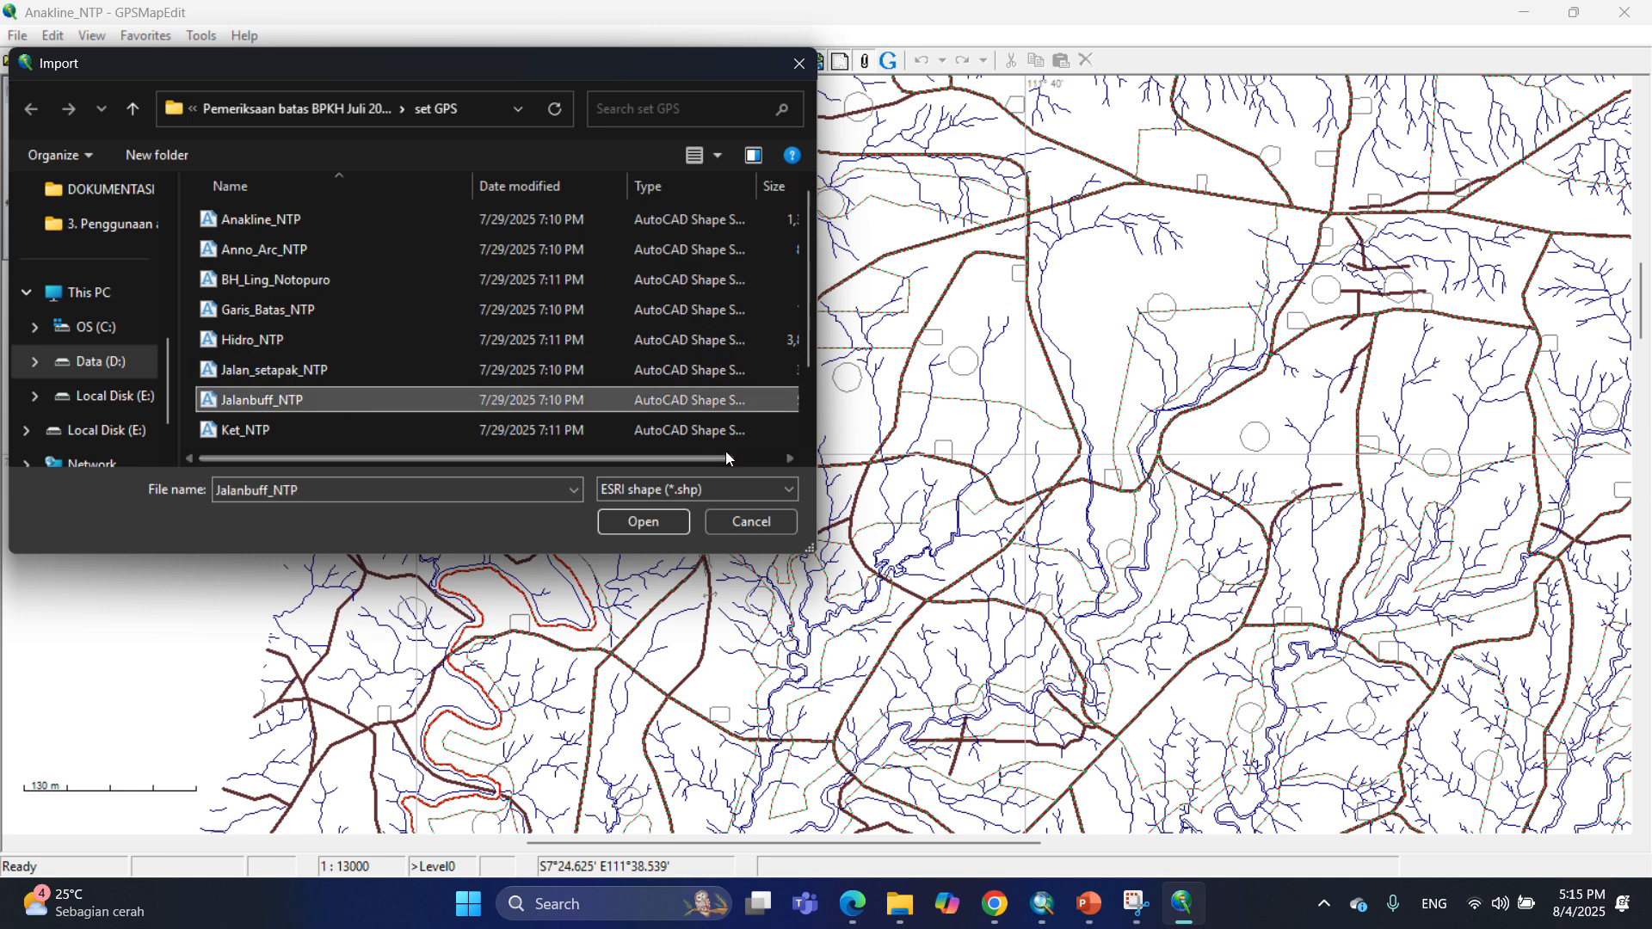
click(658, 524)
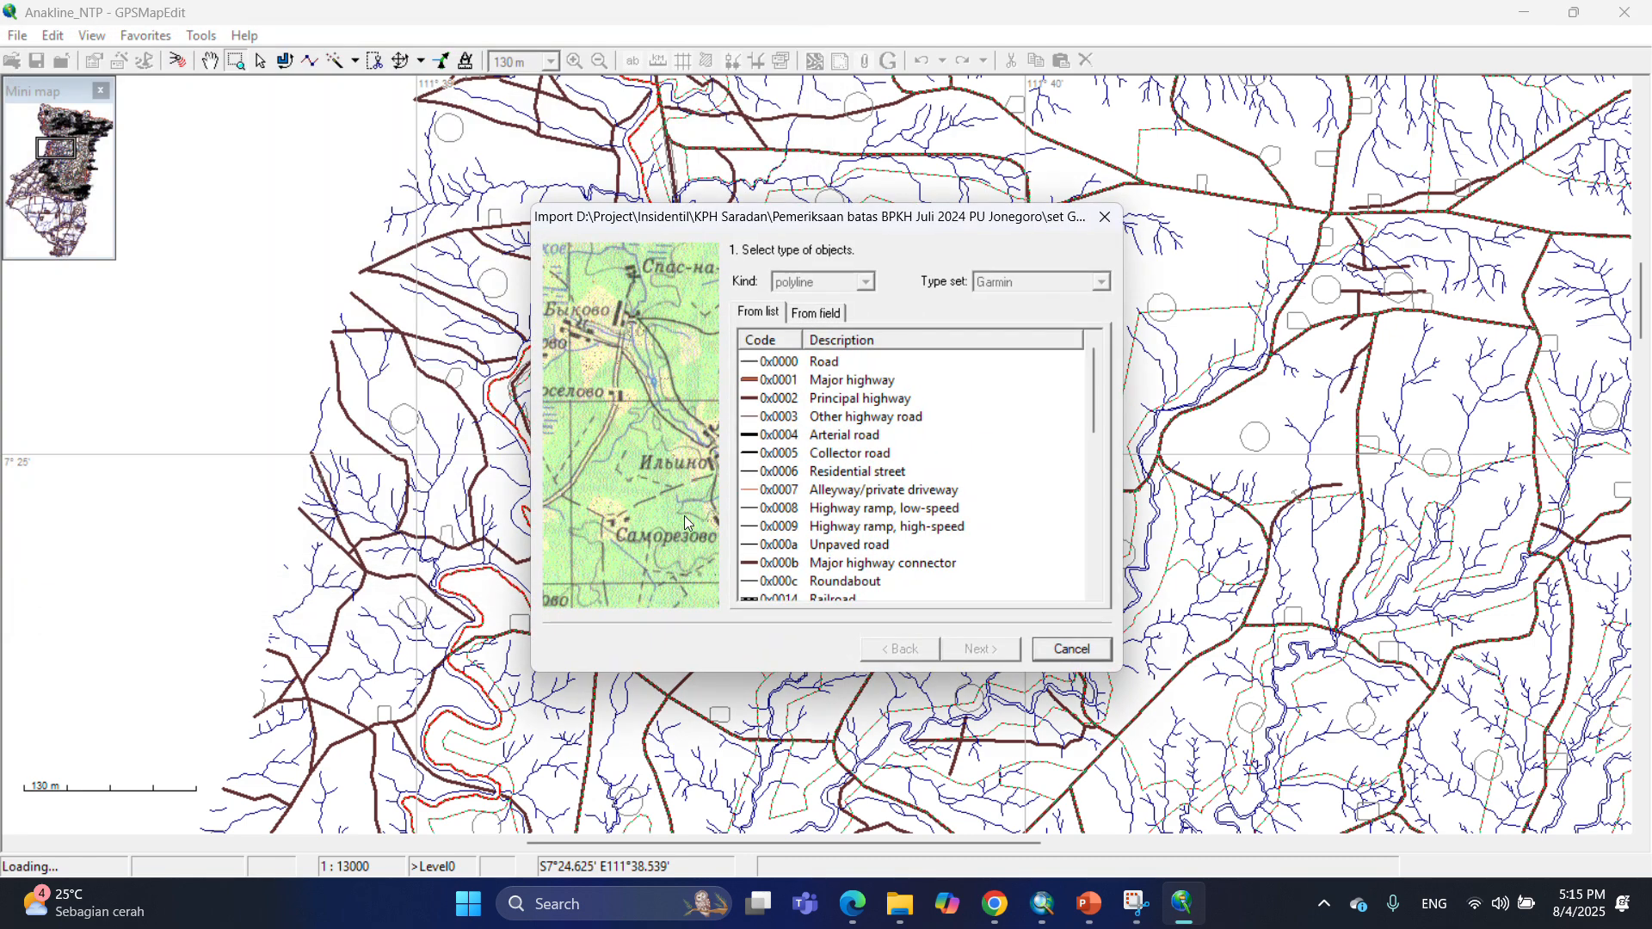
click(814, 386)
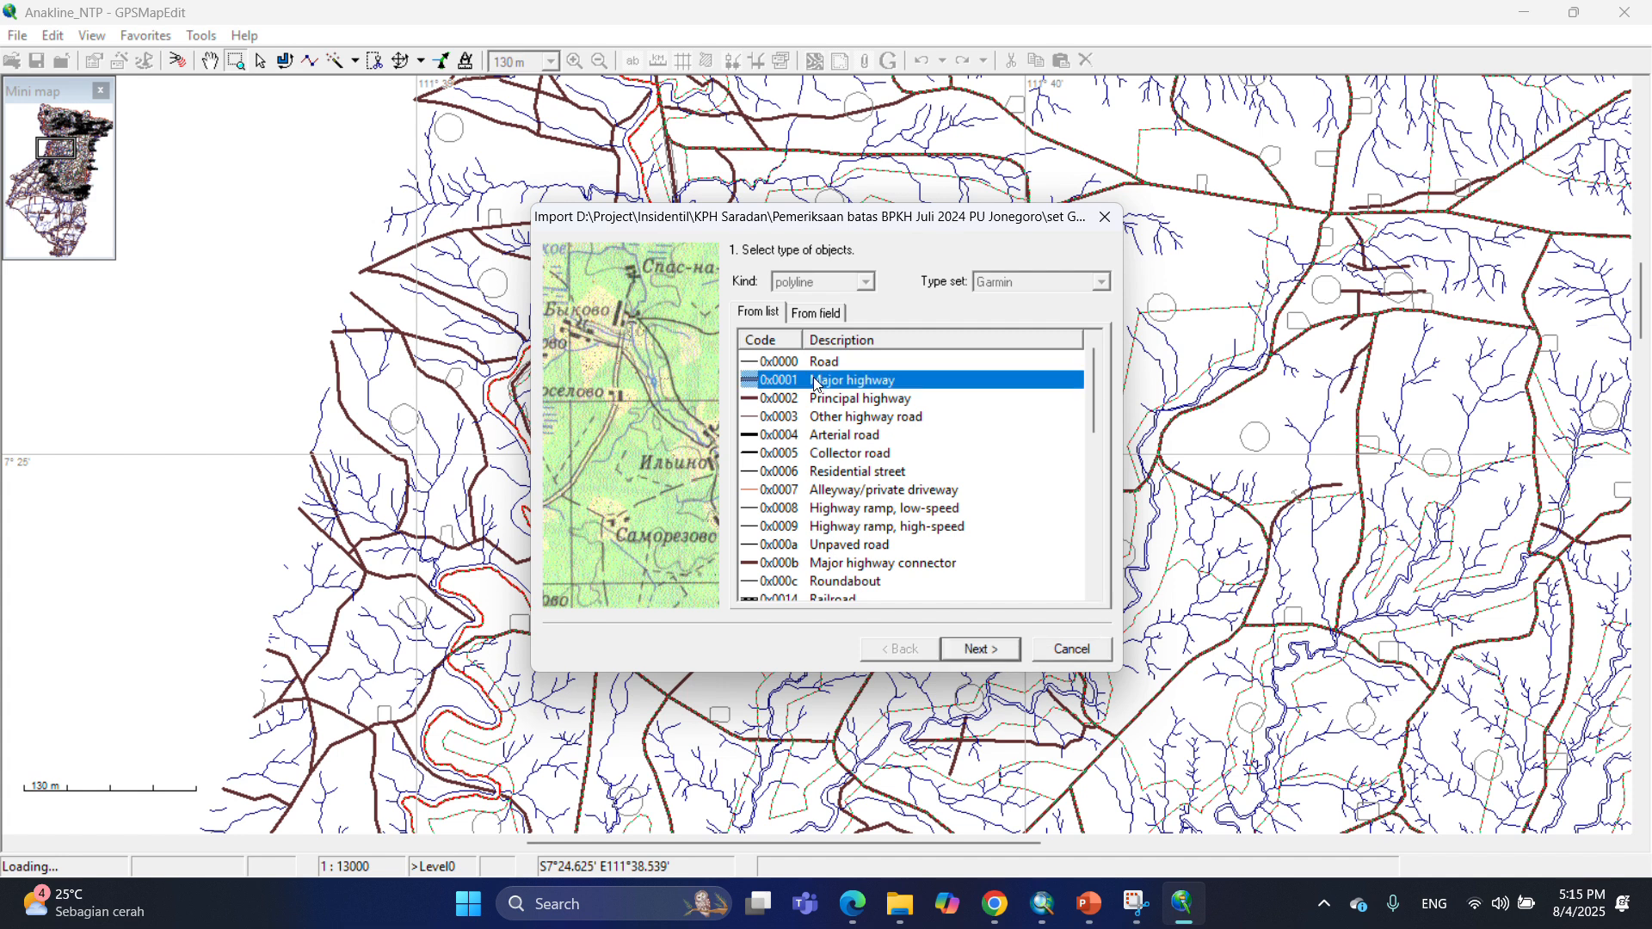
Accept the default labels, UTM South zone 49 coordinates and zoom level, and finish the Jalanbuff_NTP import.
click(986, 654)
click(1005, 655)
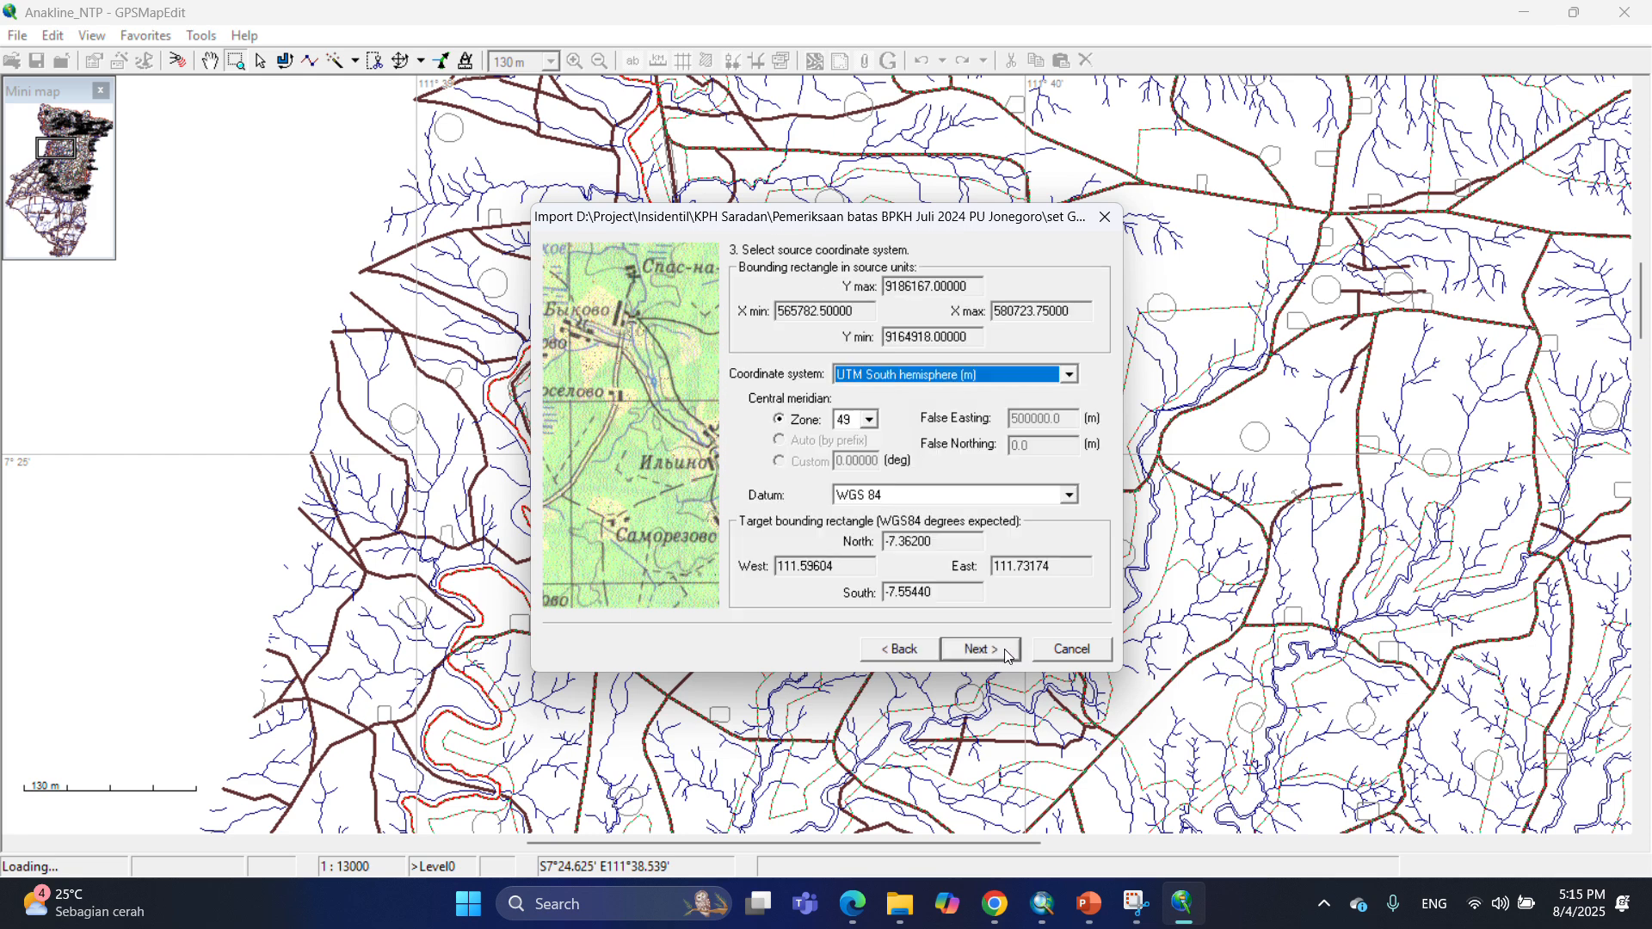
click(1006, 654)
click(1000, 648)
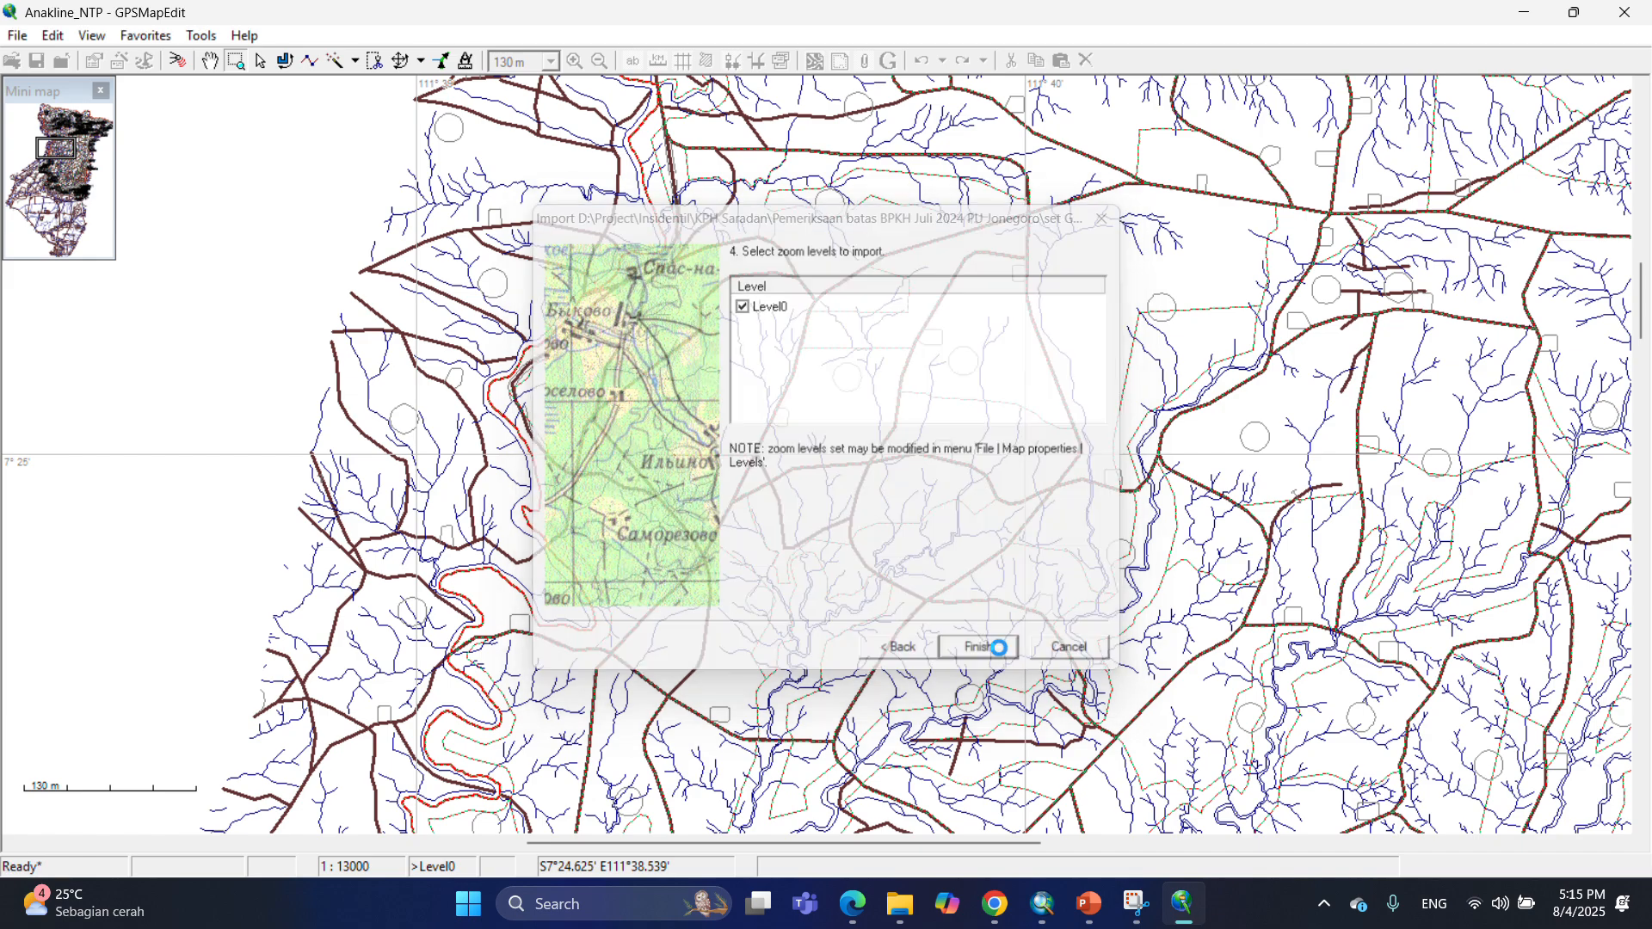
Import the Ket_NTP shapefile and assign its points the Label (0x2800) type.
scroll(913, 436, up, 3)
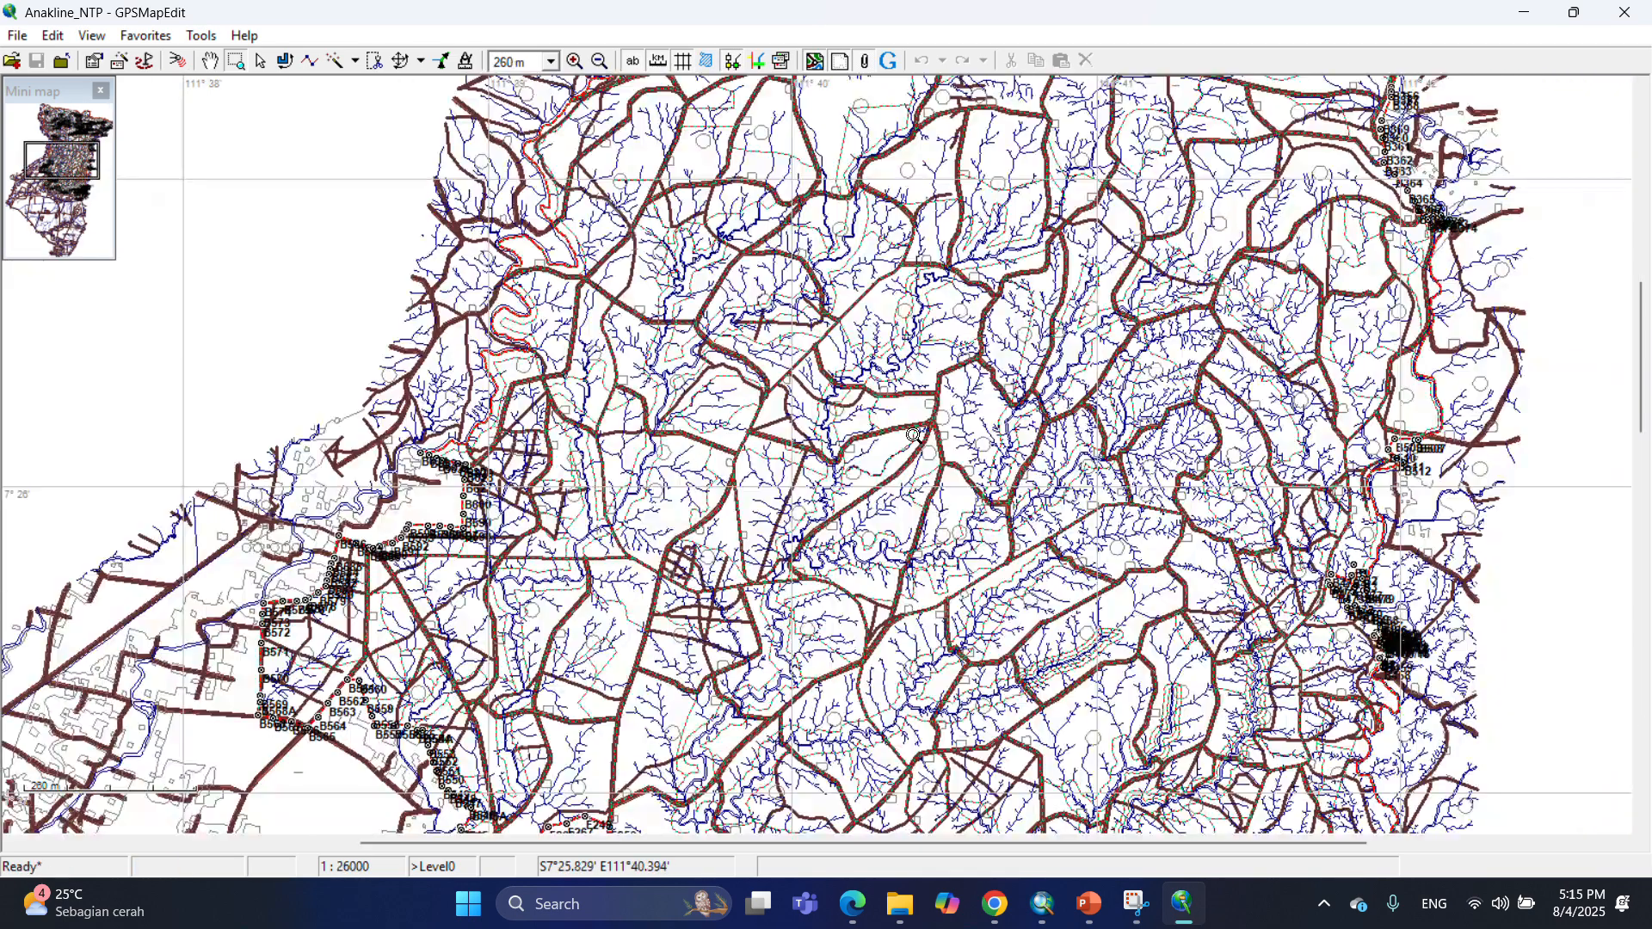
scroll(745, 416, up, 3)
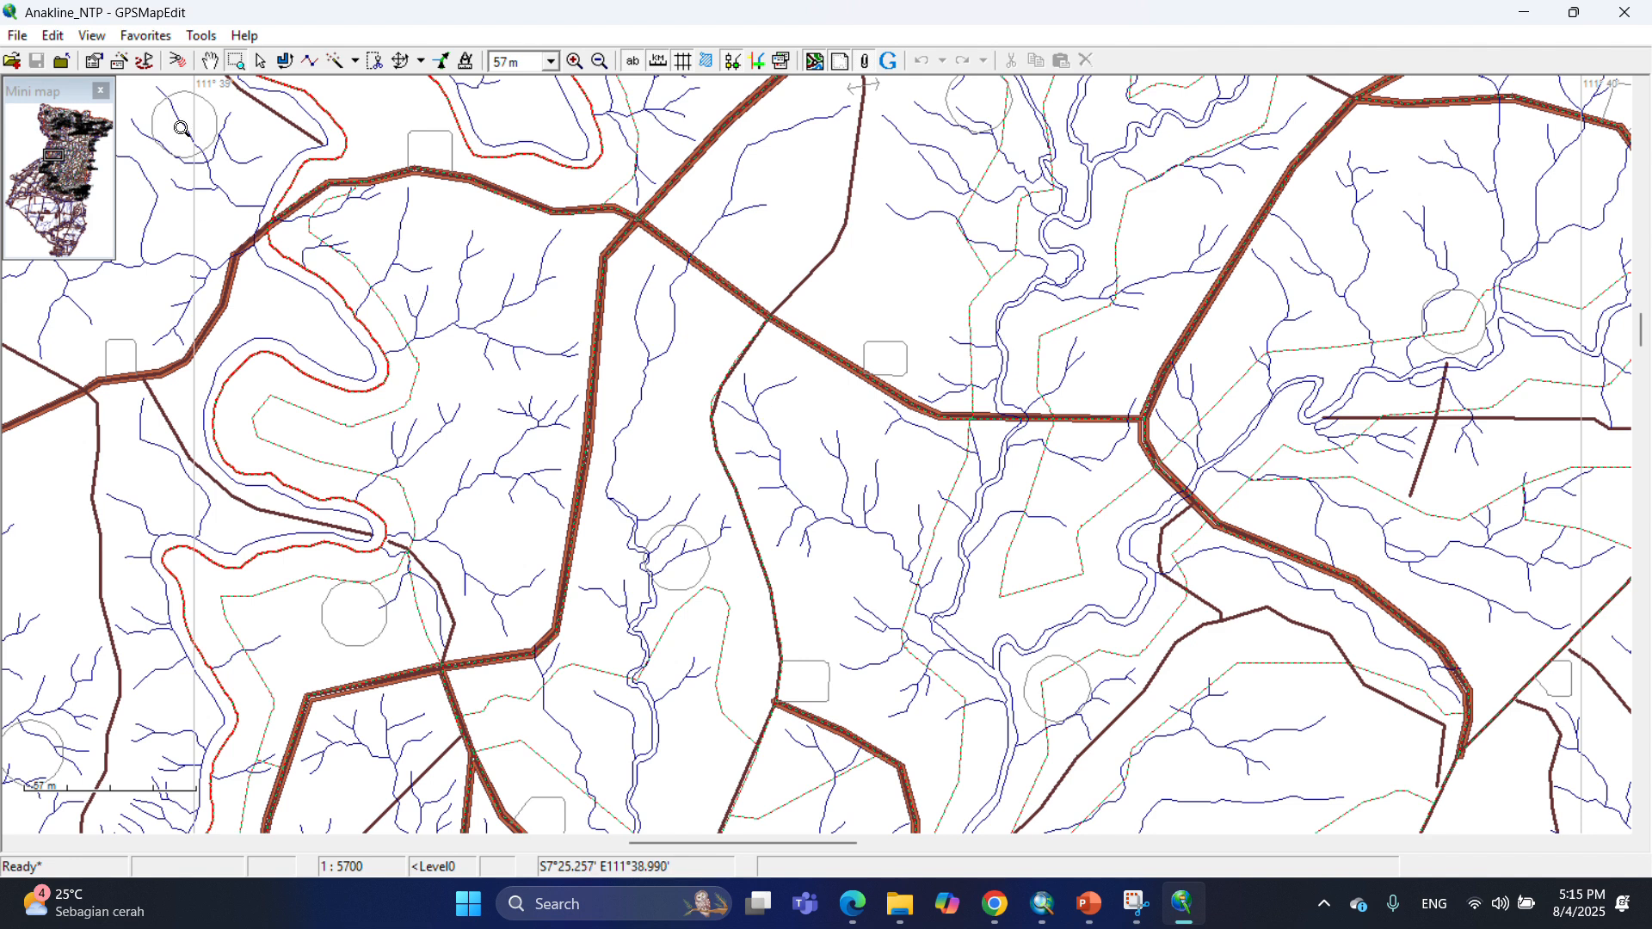
click(17, 39)
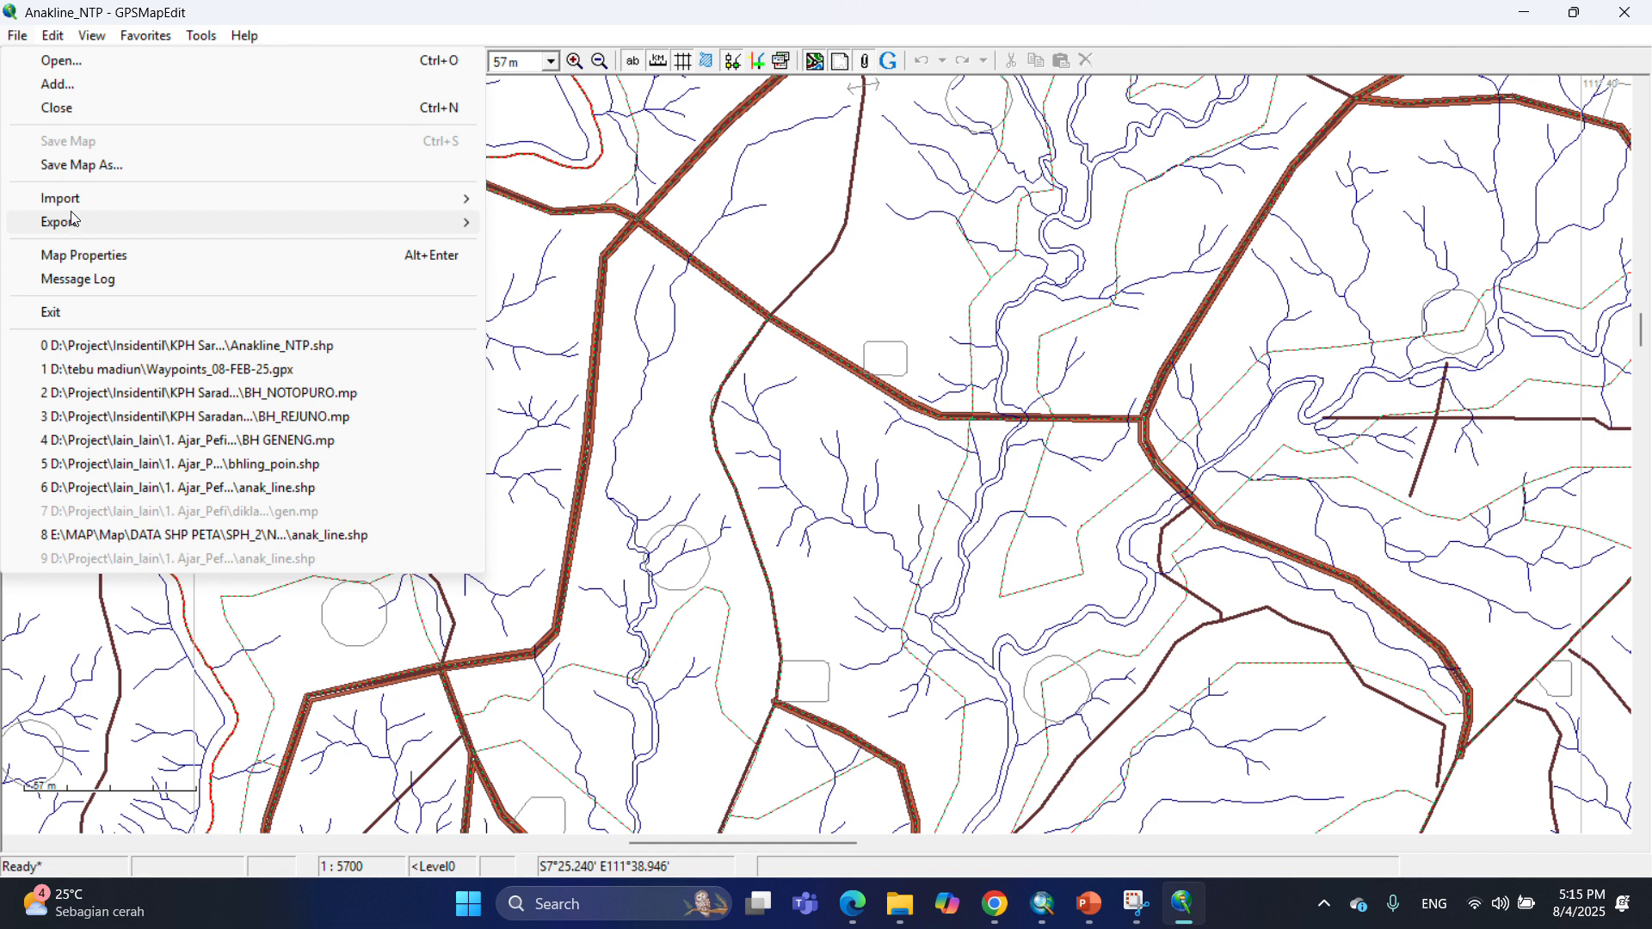
mouse_move(82, 206)
click(569, 199)
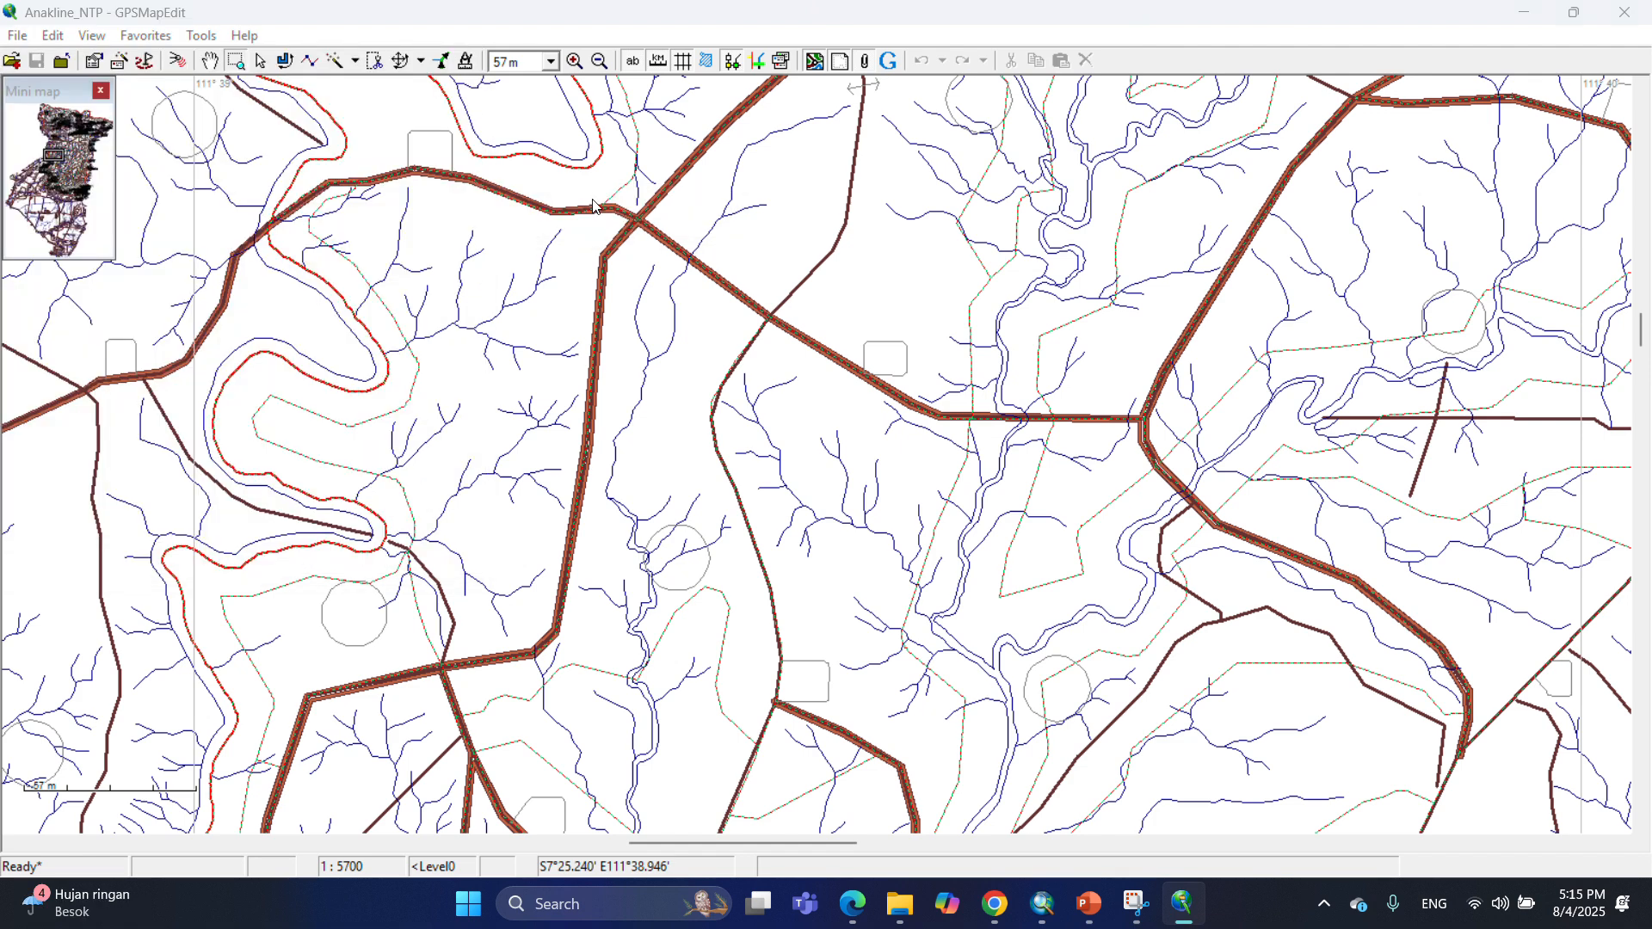
scroll(309, 430, down, 1)
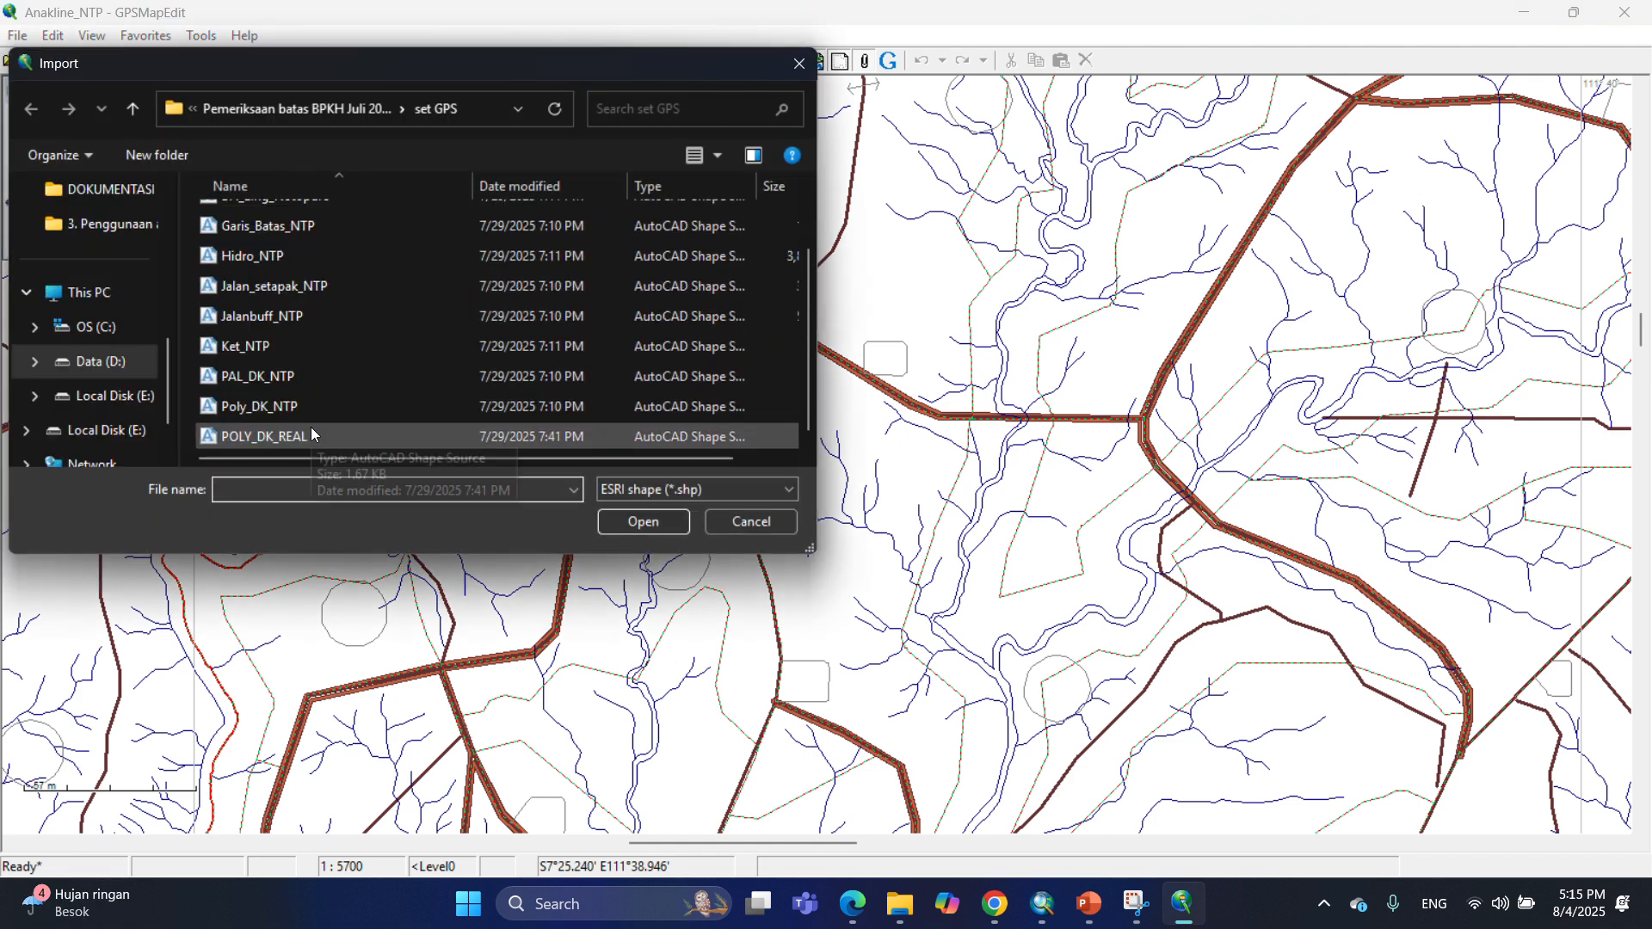
click(381, 349)
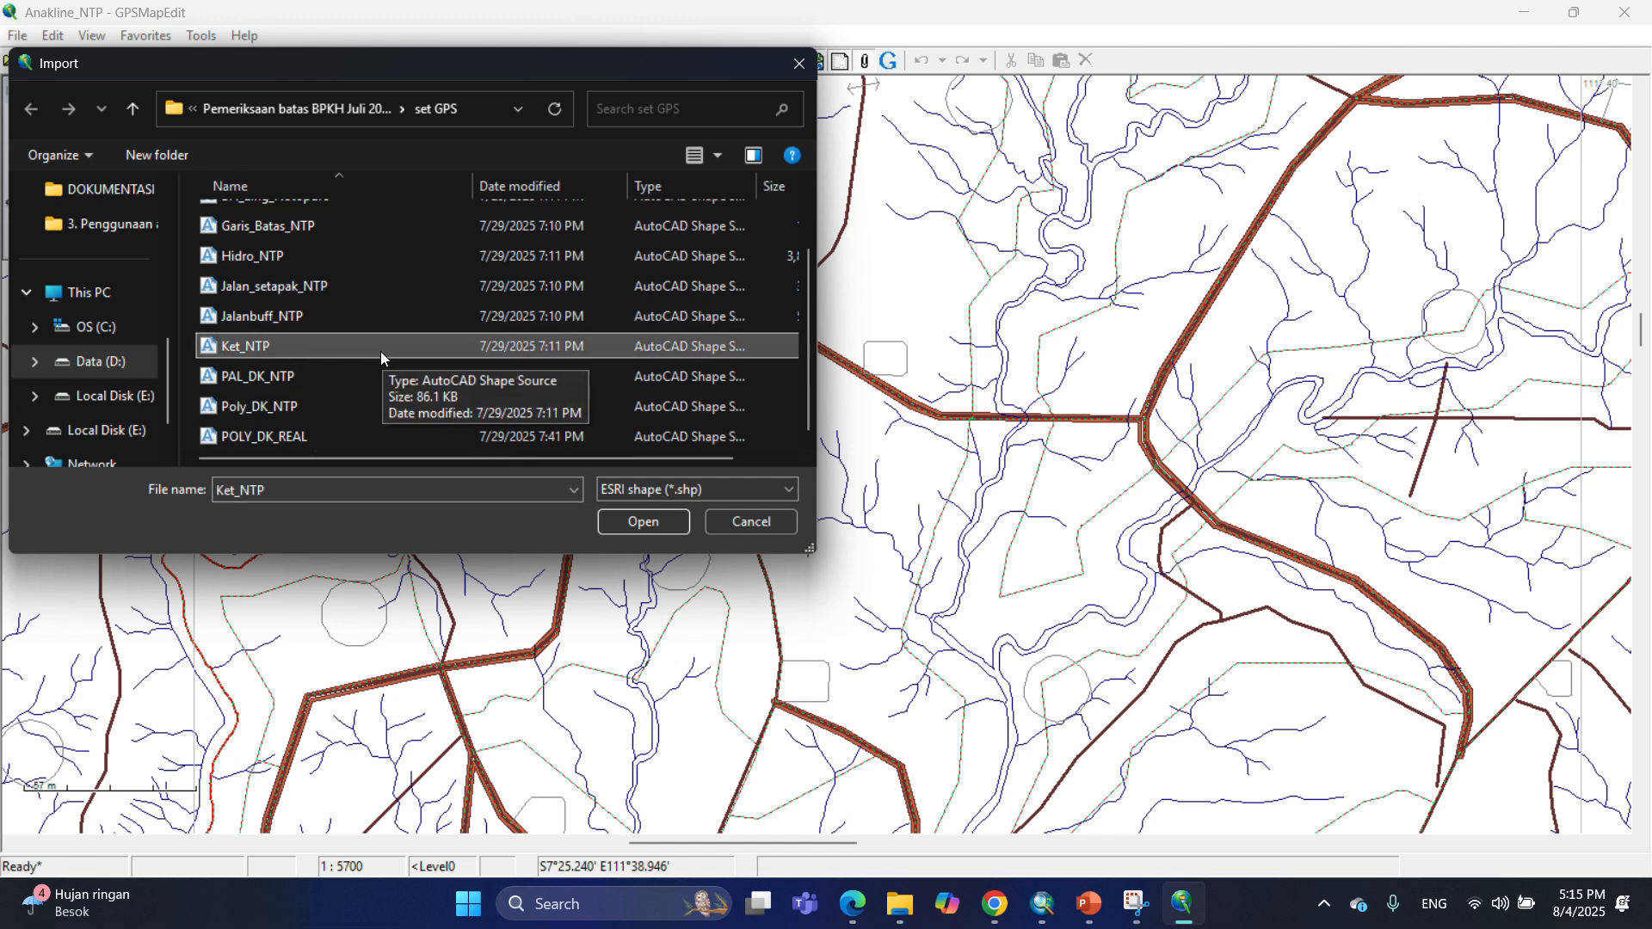
click(659, 523)
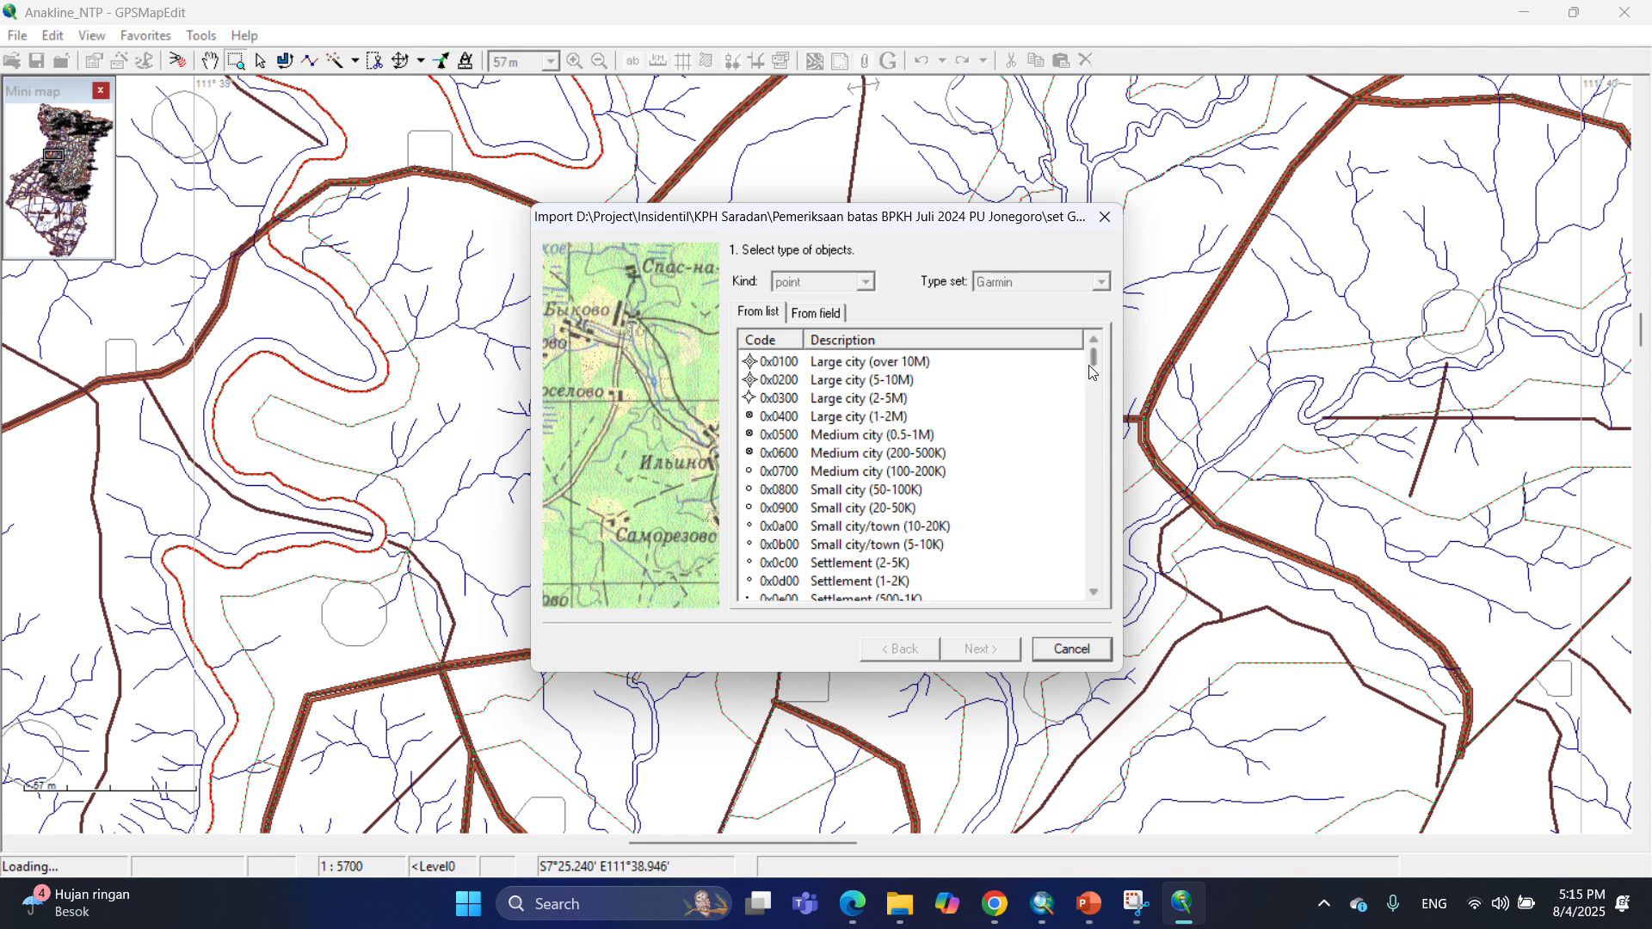
drag(1094, 360, 1100, 461)
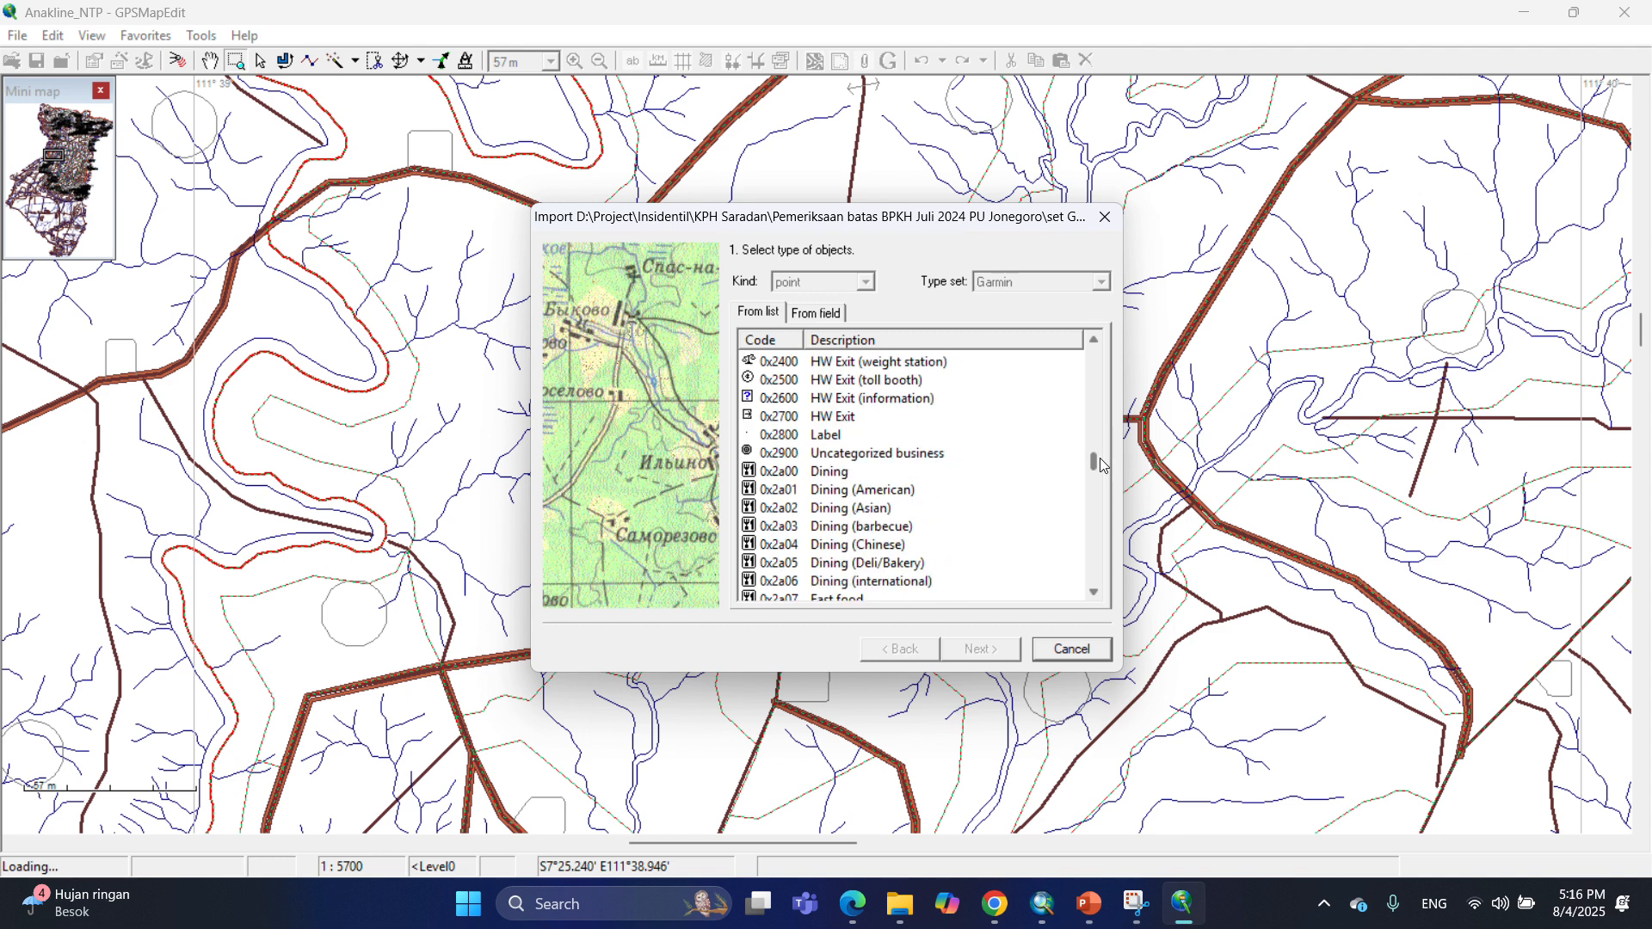
click(777, 436)
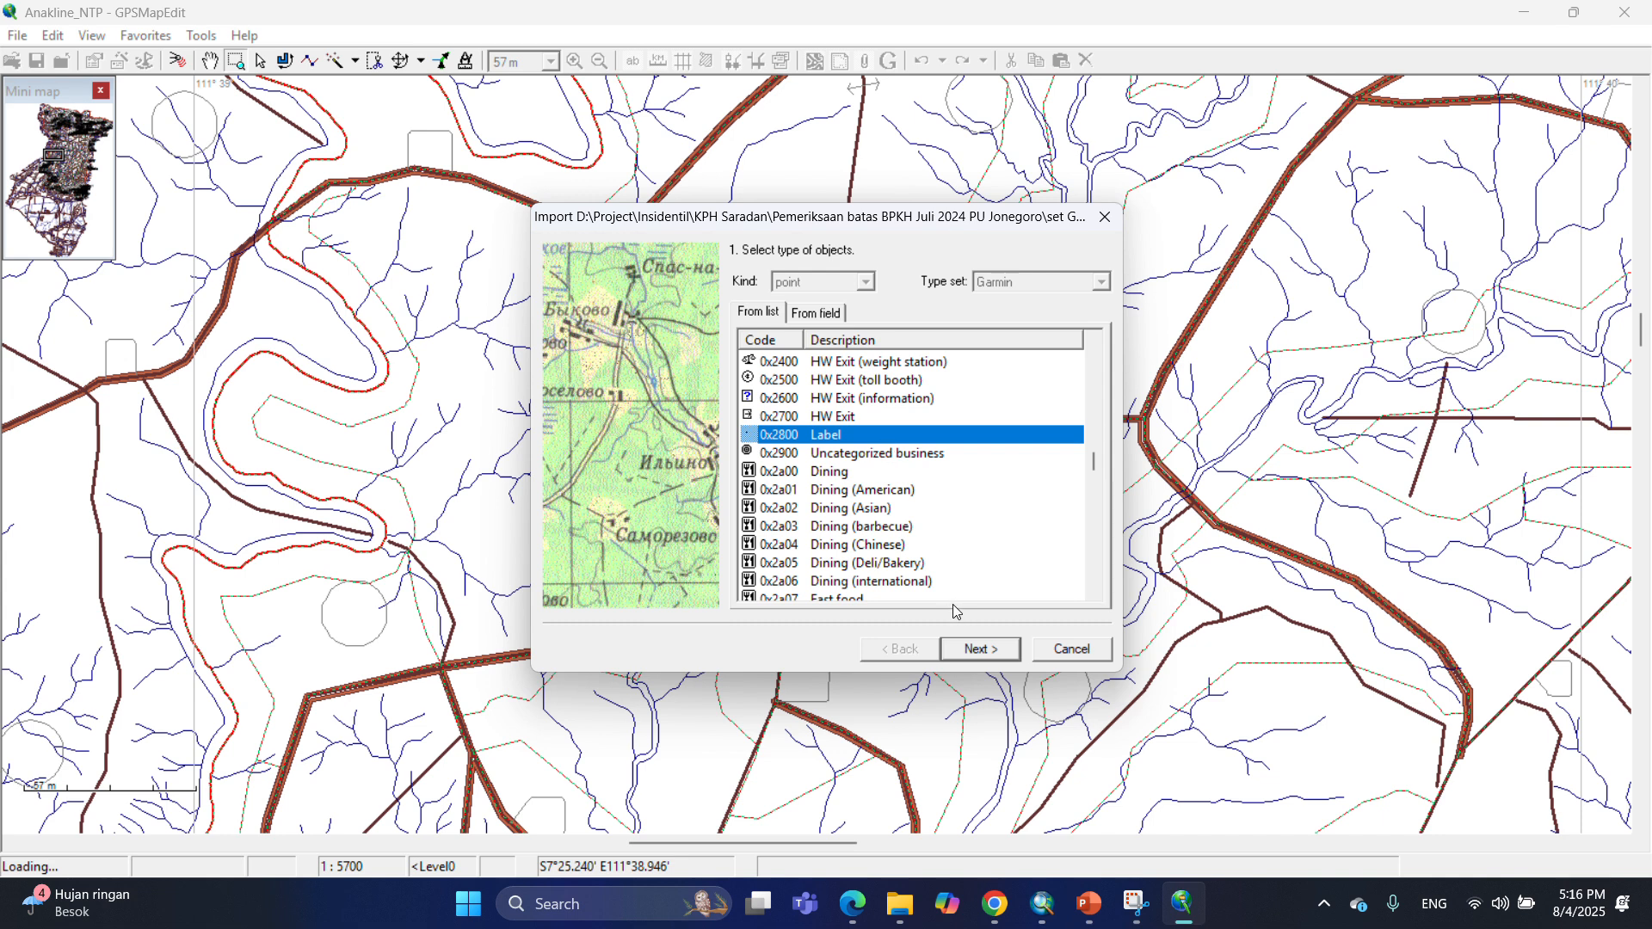
click(979, 652)
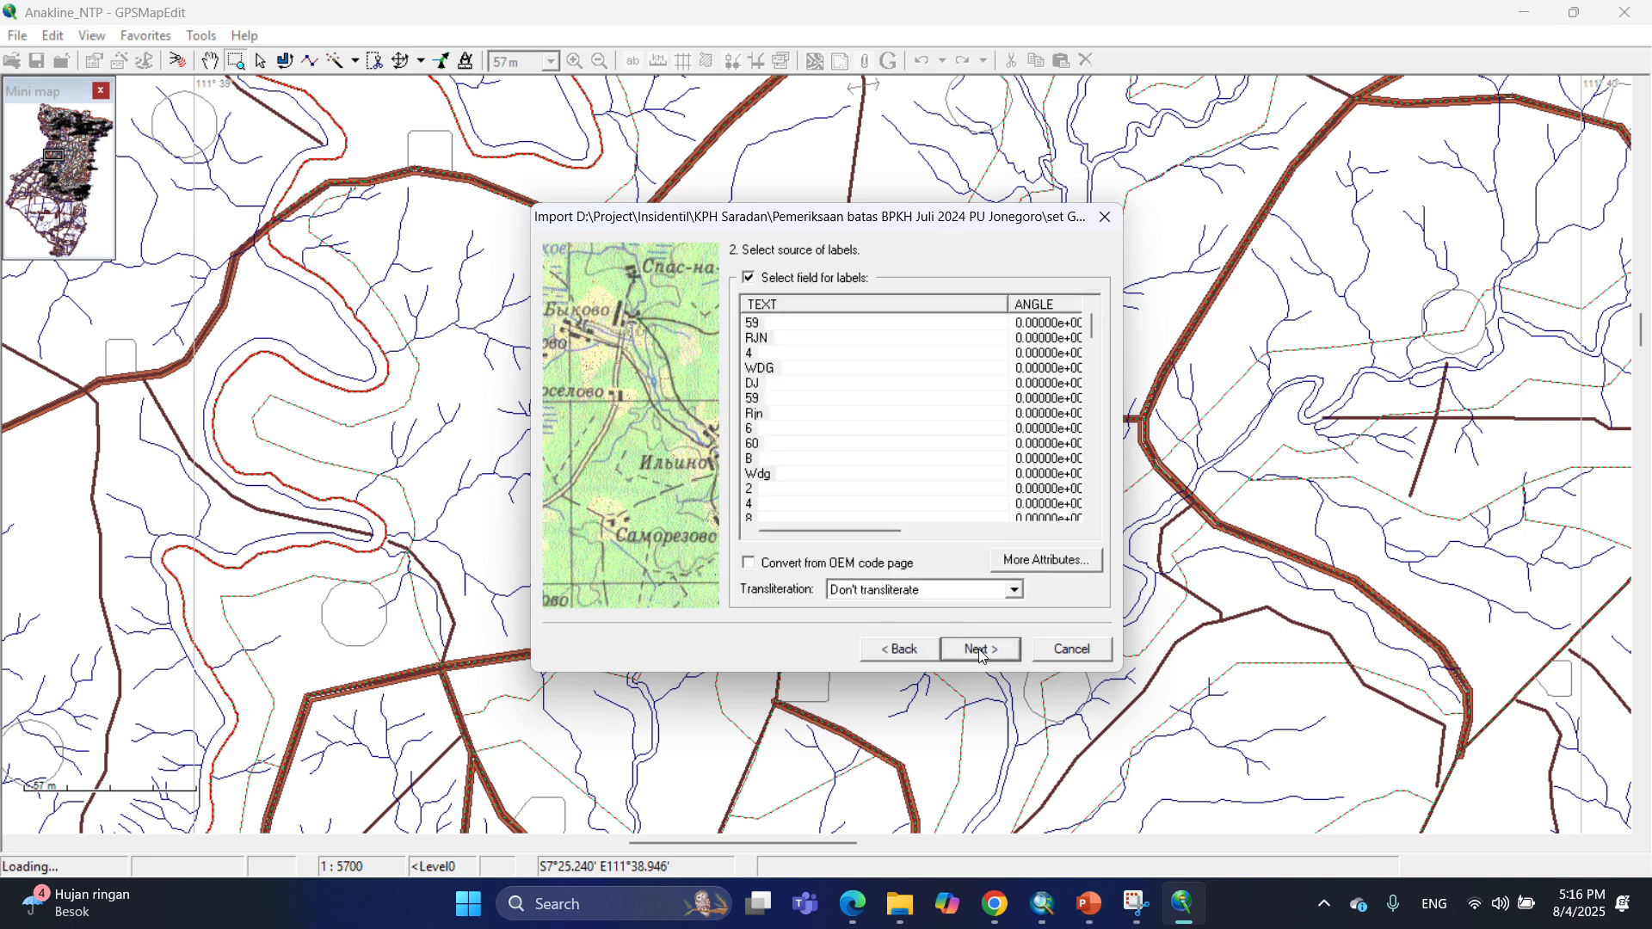
Use the TEXT field for labels, accept UTM South zone 49 and the zoom level, and finish the Ket_NTP import.
click(805, 304)
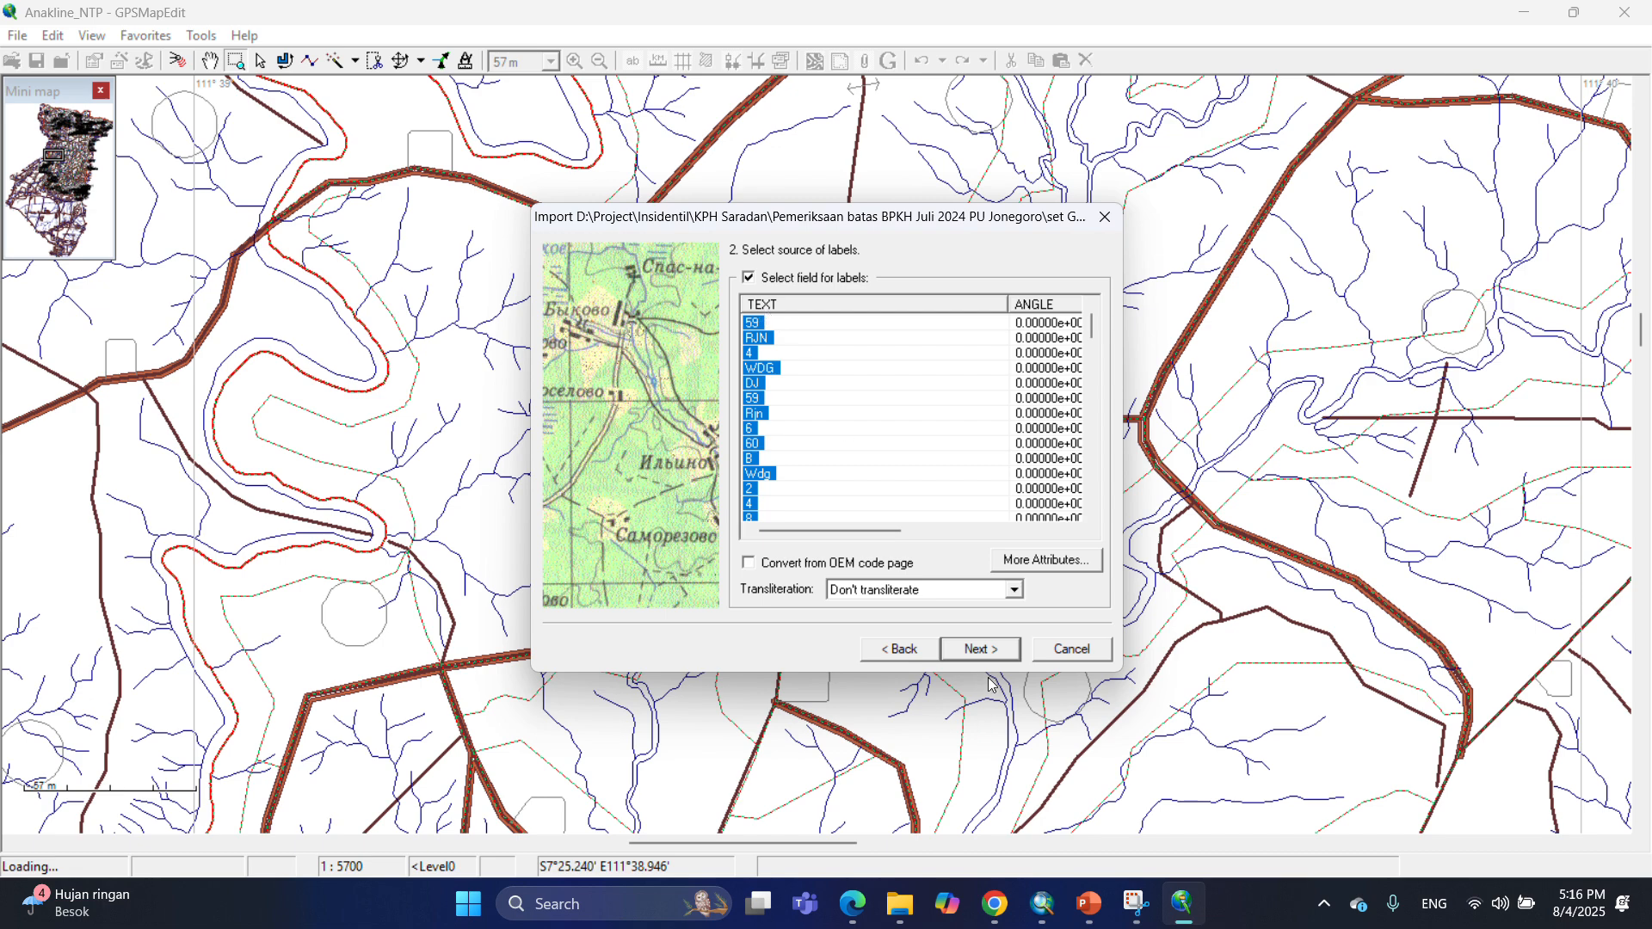
click(989, 649)
click(1003, 655)
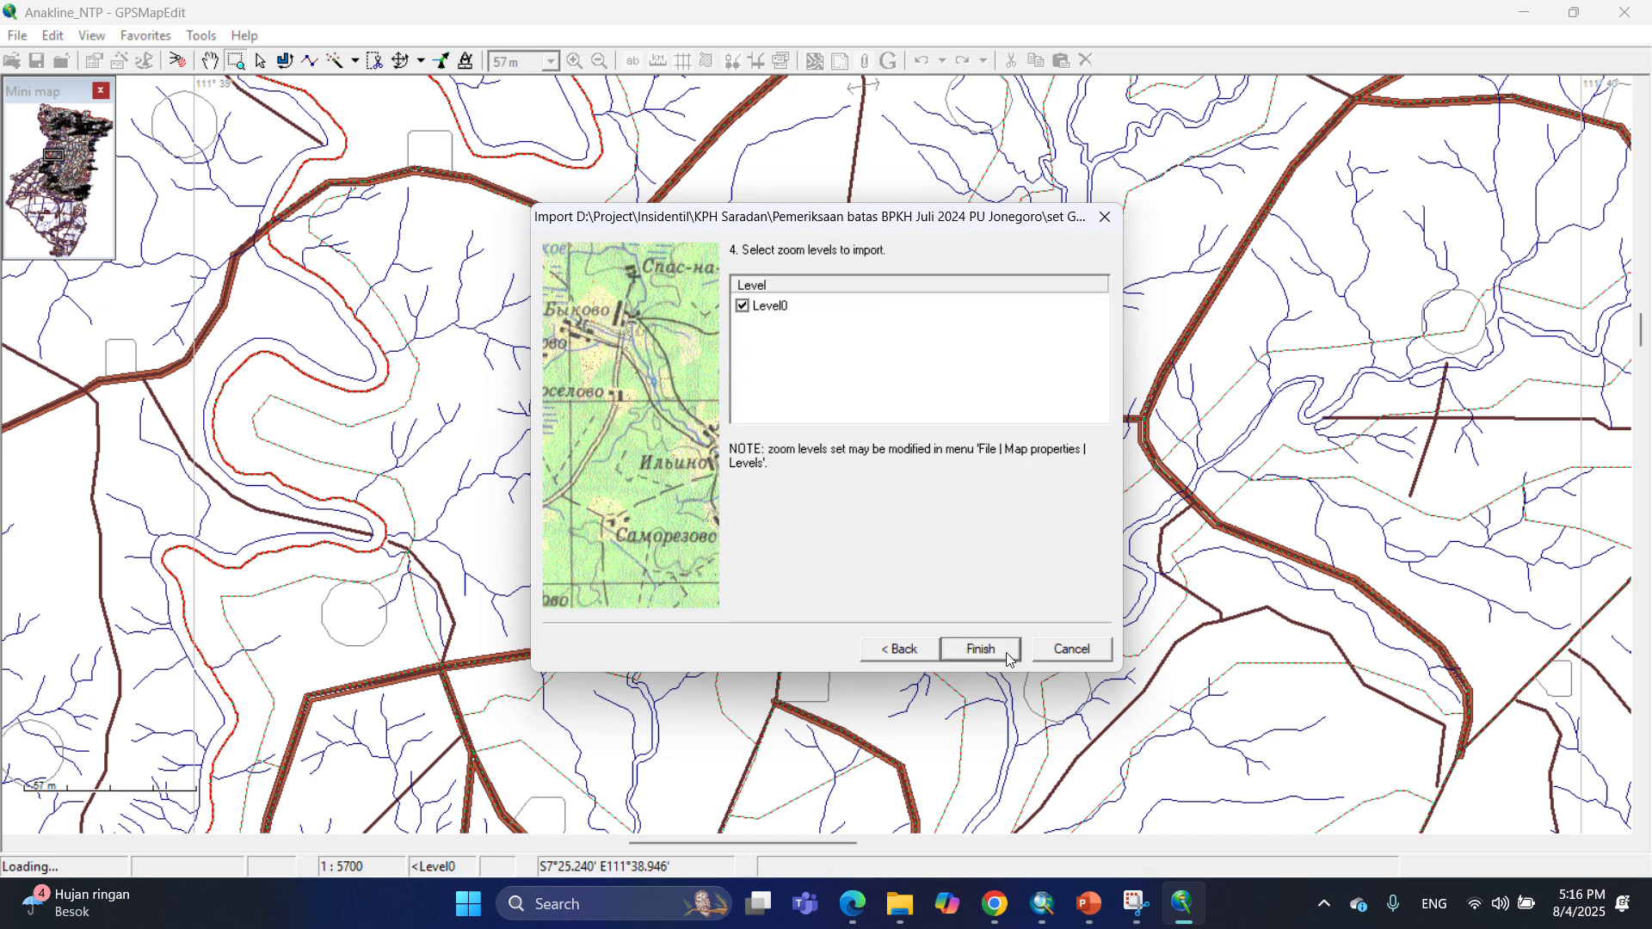
click(1002, 655)
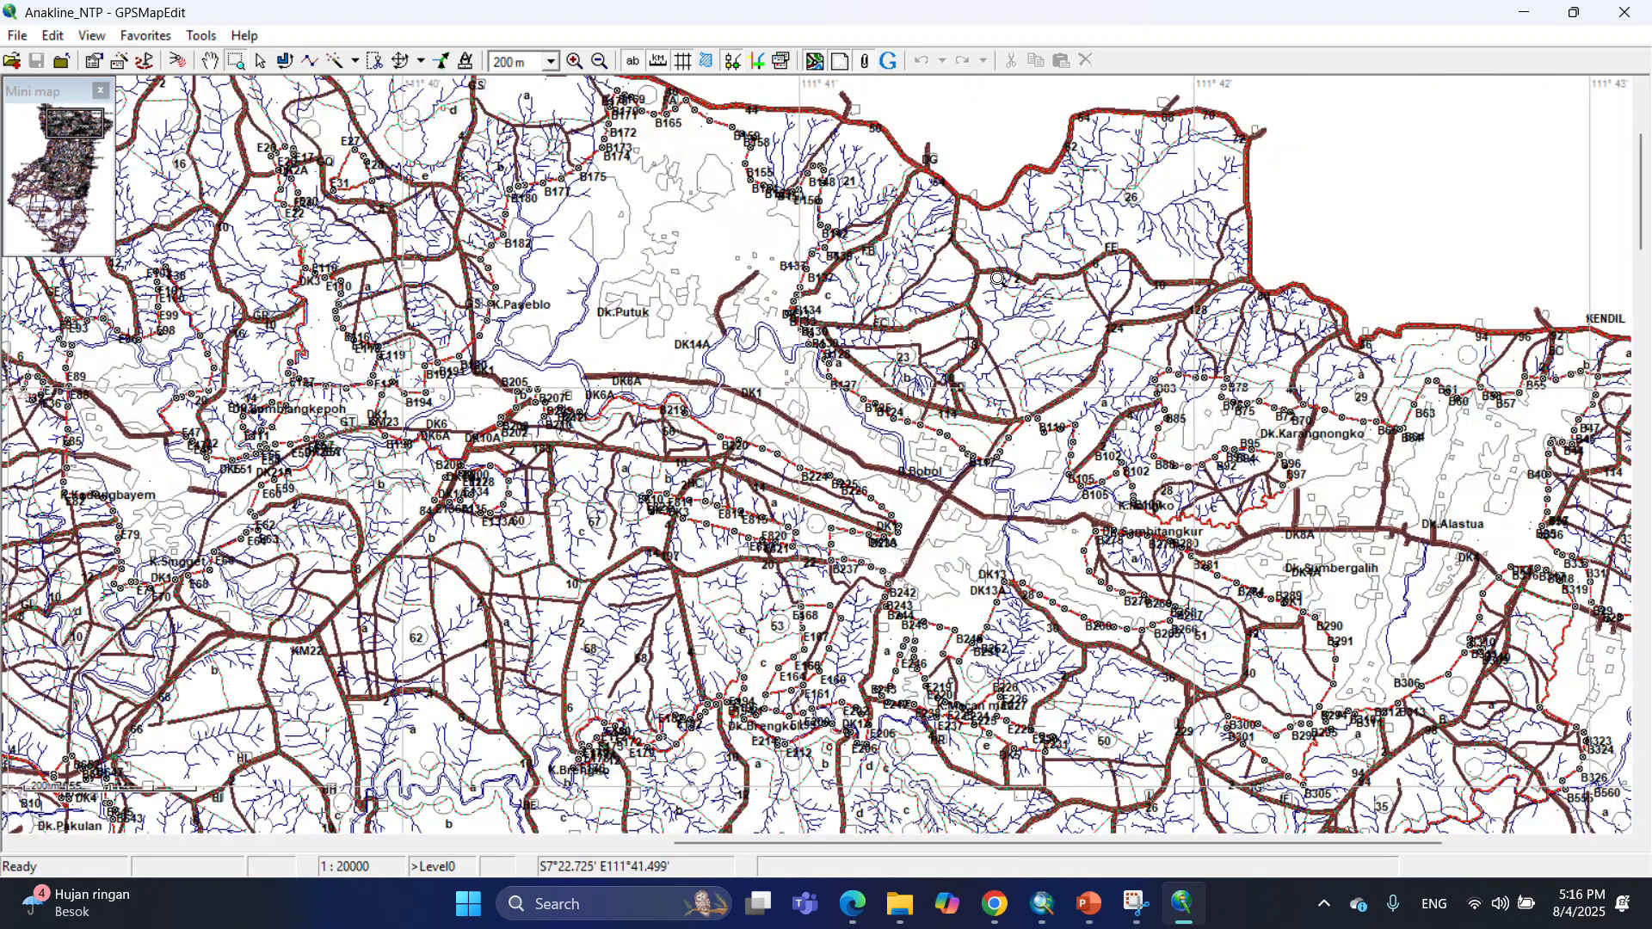
Import the Poly_DK_NTP shapefile and assign its polygons the Intermittent water (0x004c) type.
drag(770, 254, 991, 481)
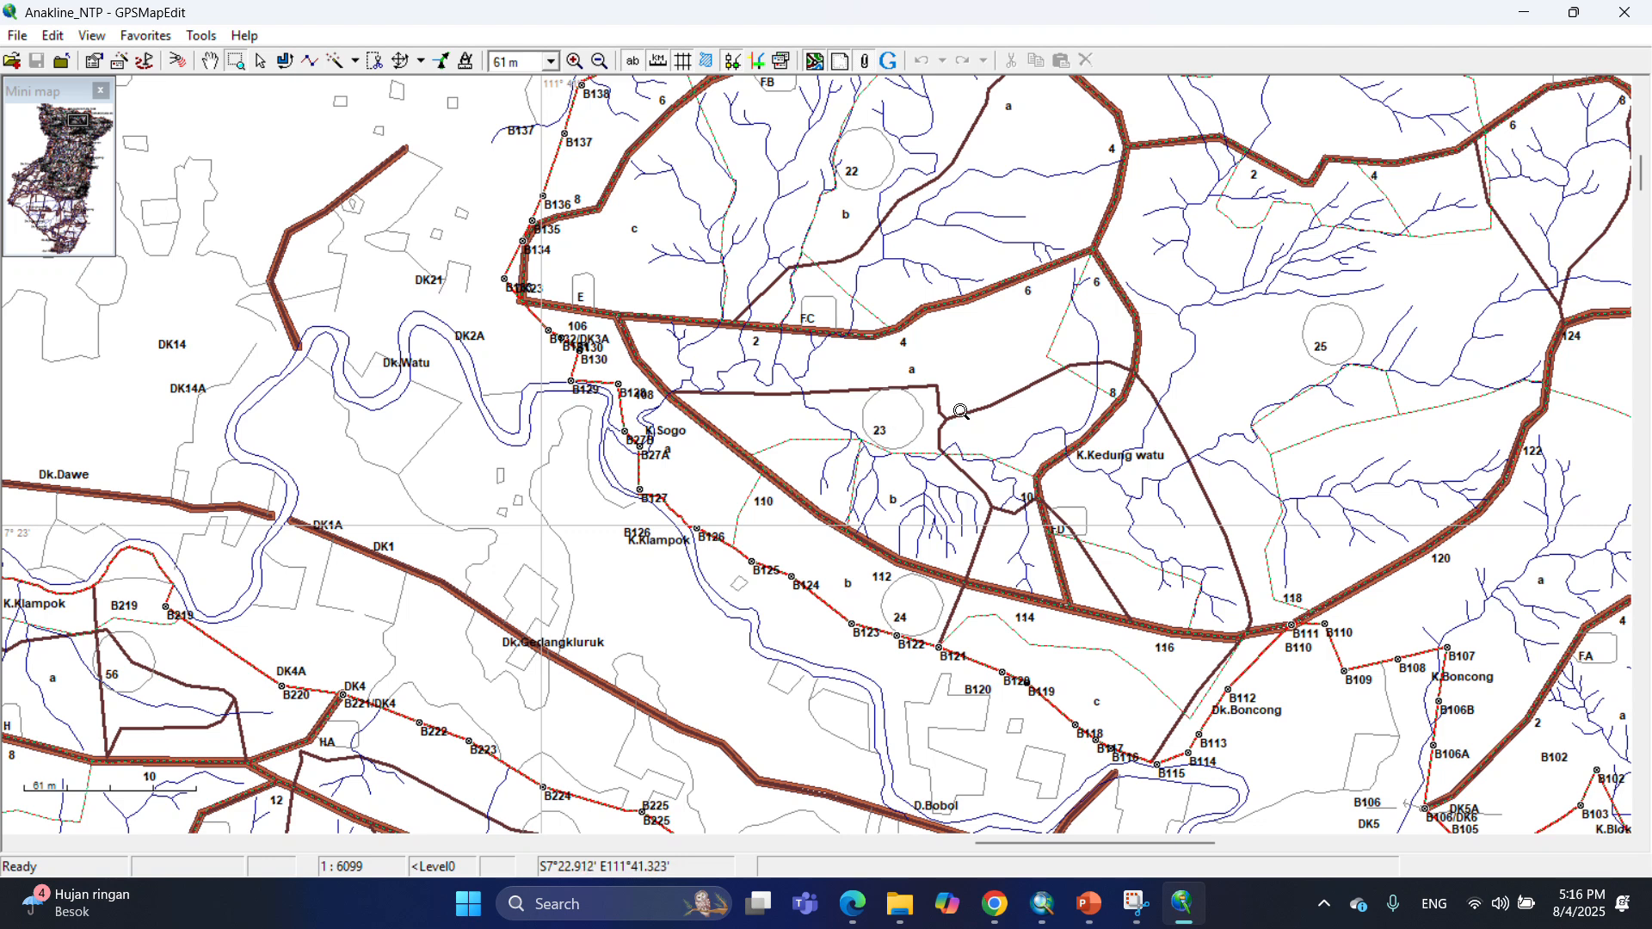
click(17, 35)
mouse_move(132, 200)
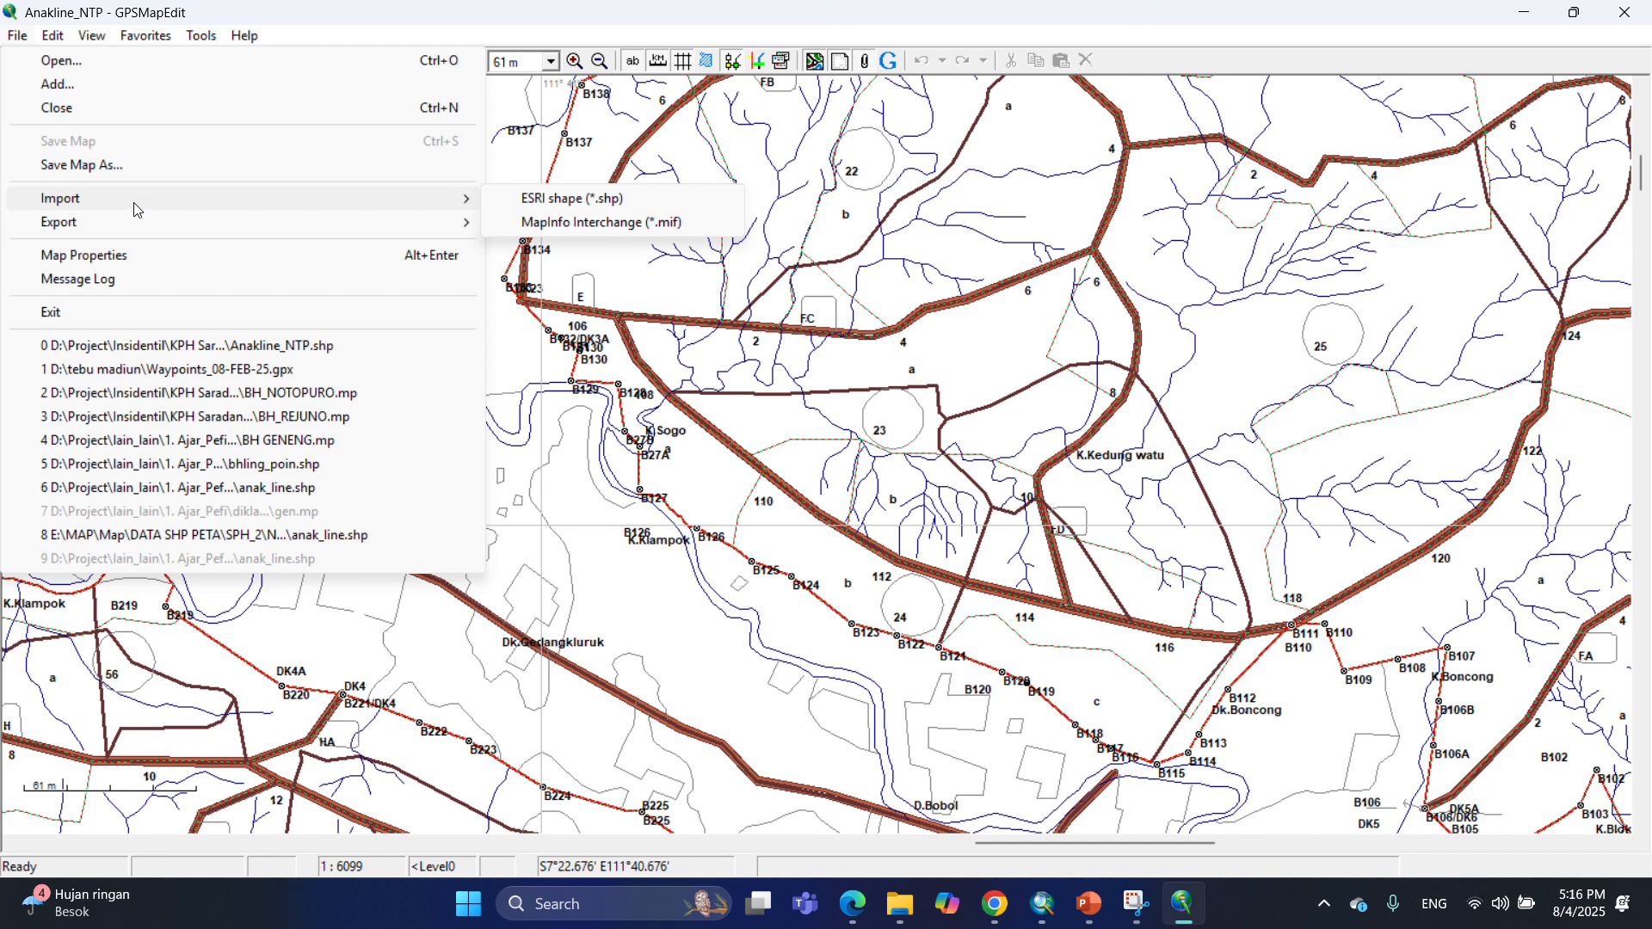
click(566, 202)
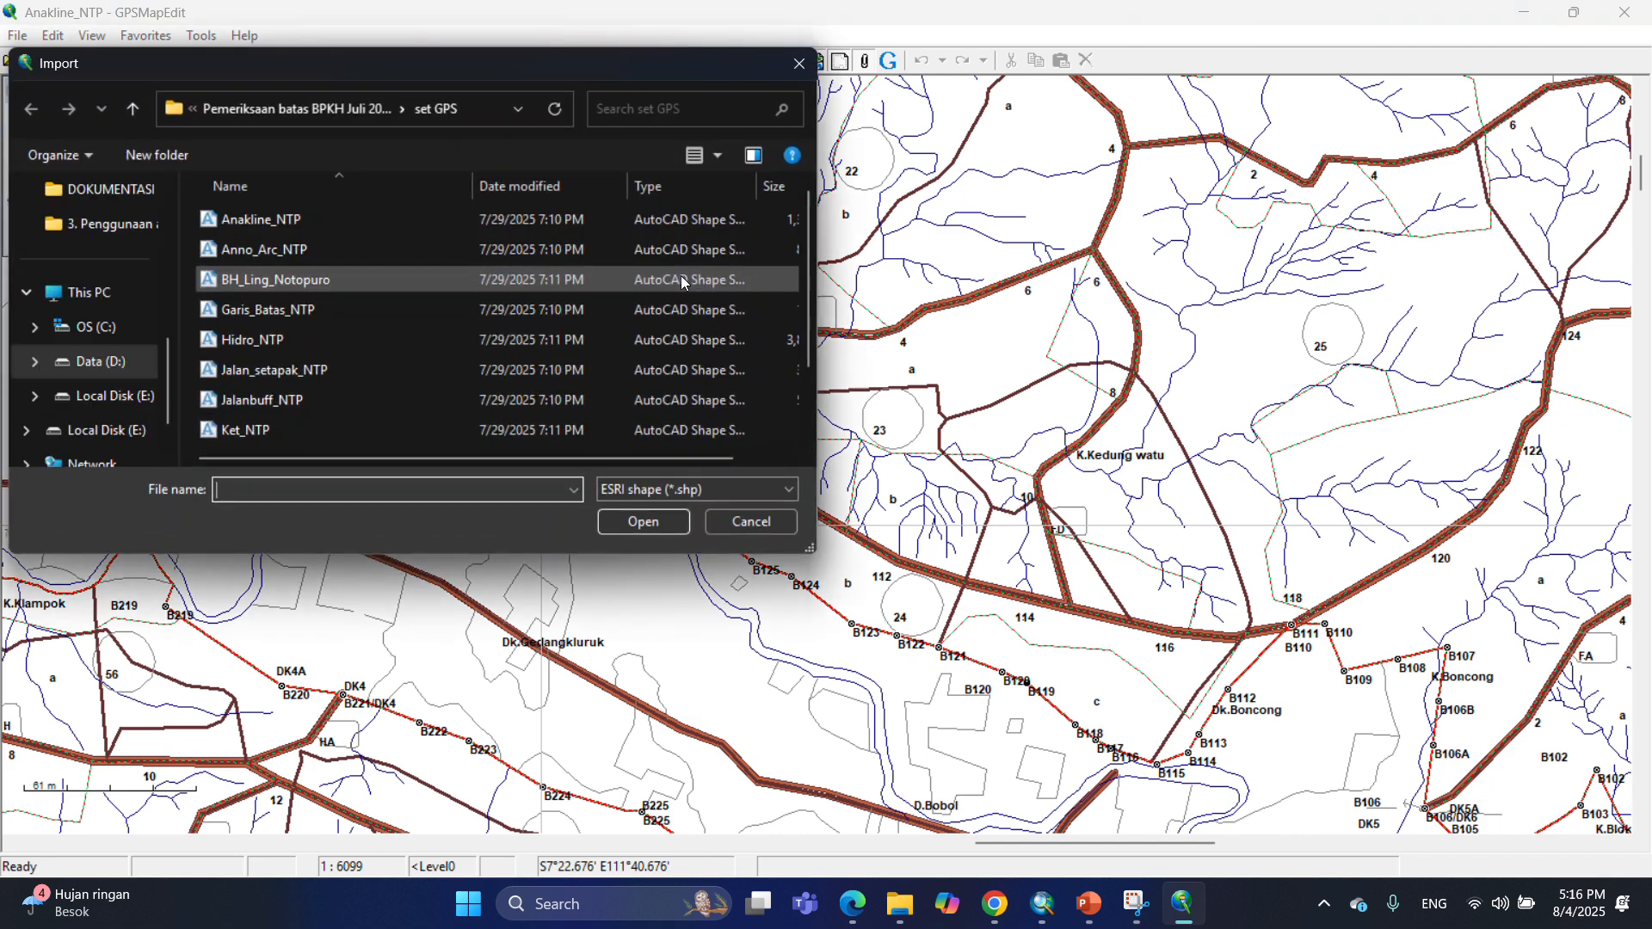
scroll(389, 382, down, 1)
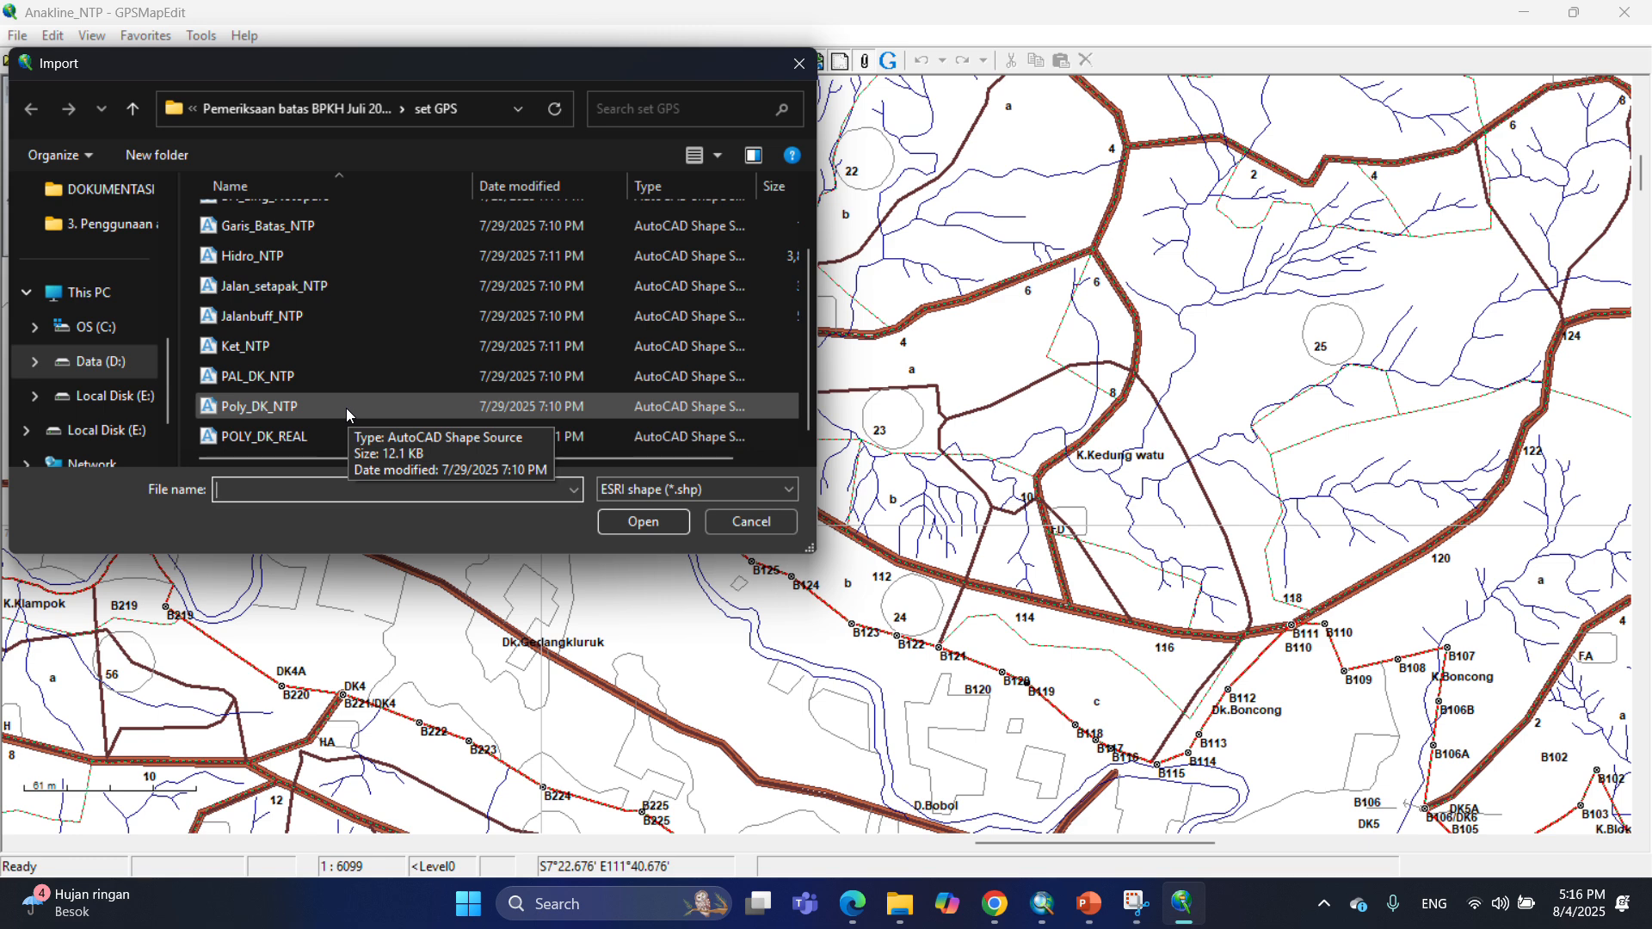
click(322, 408)
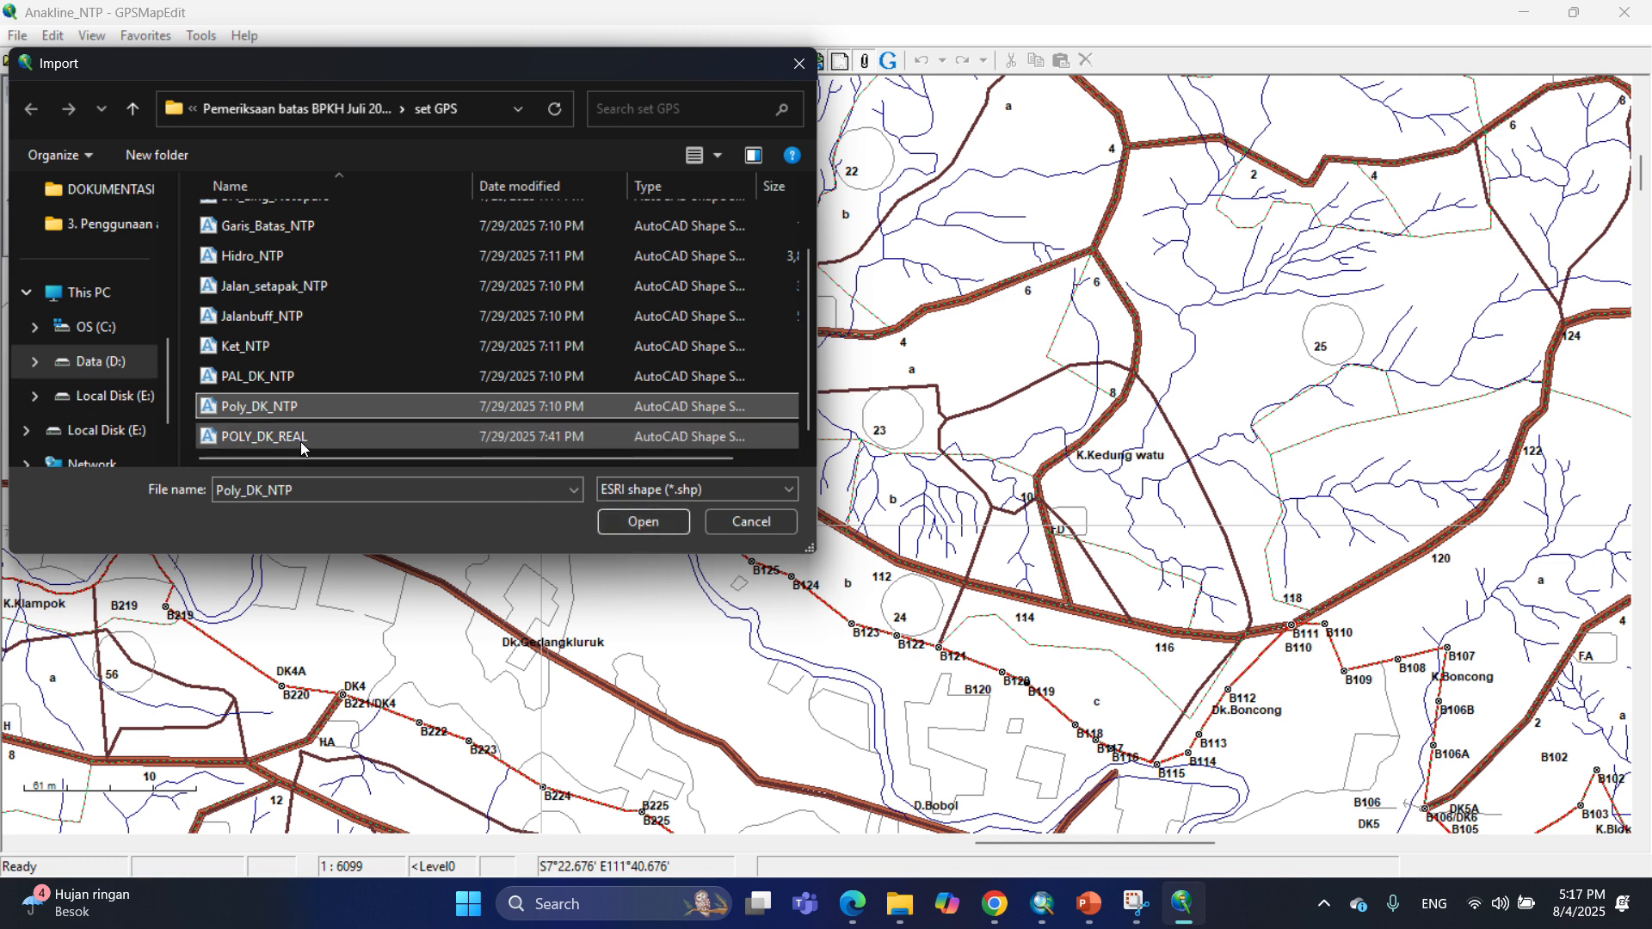
click(661, 523)
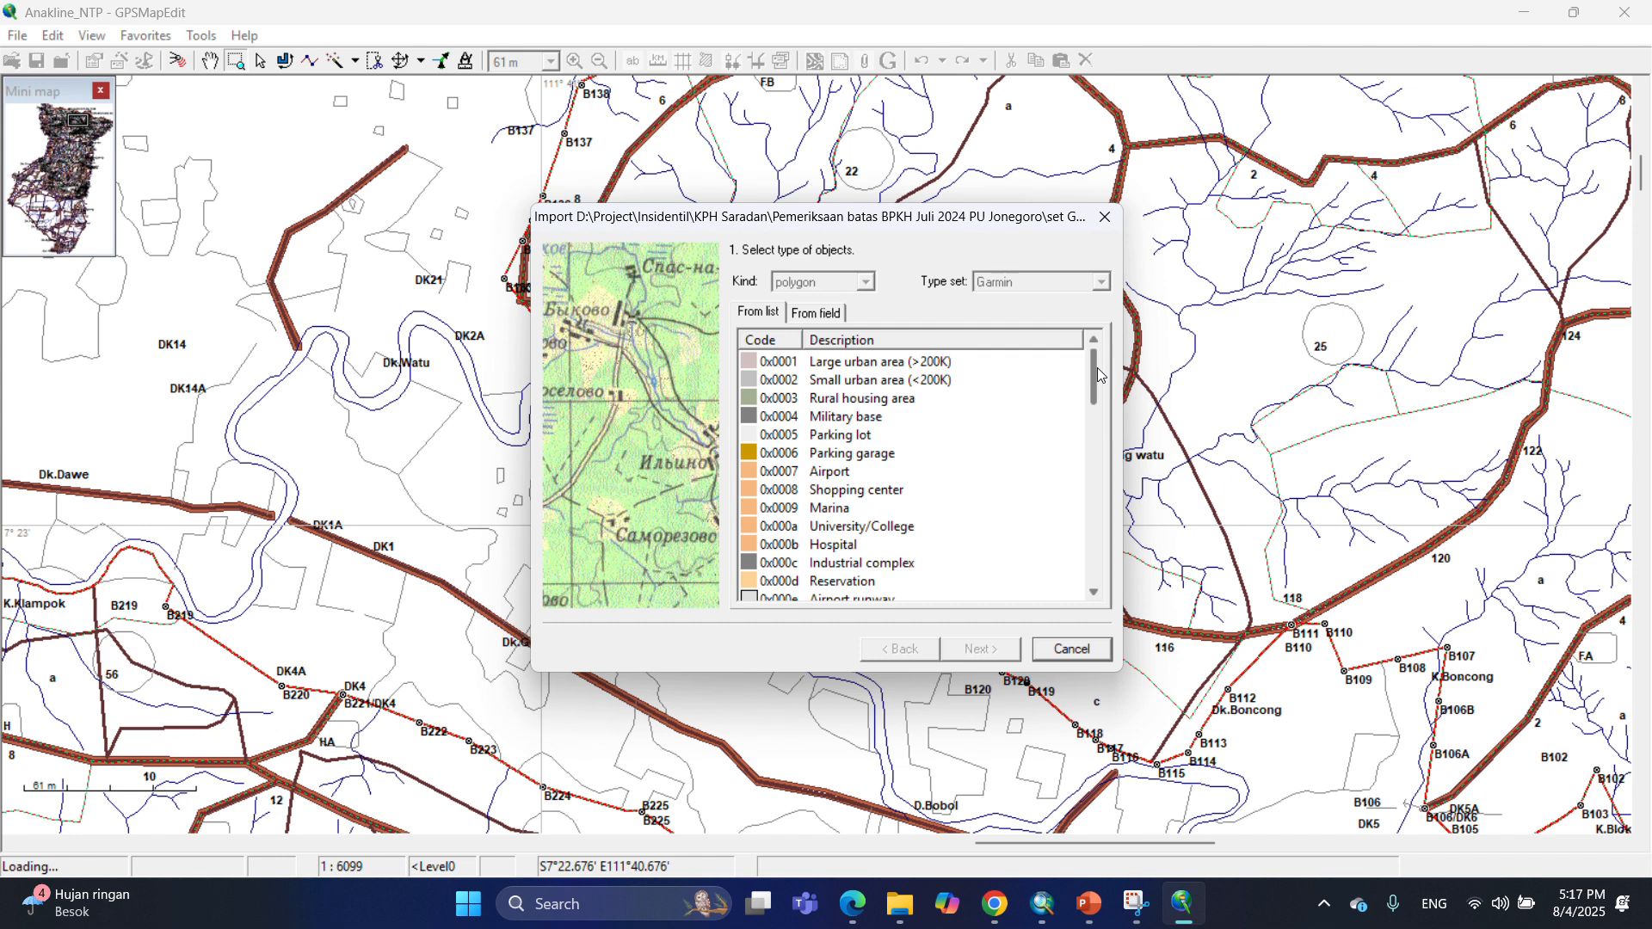
drag(1097, 368, 1105, 542)
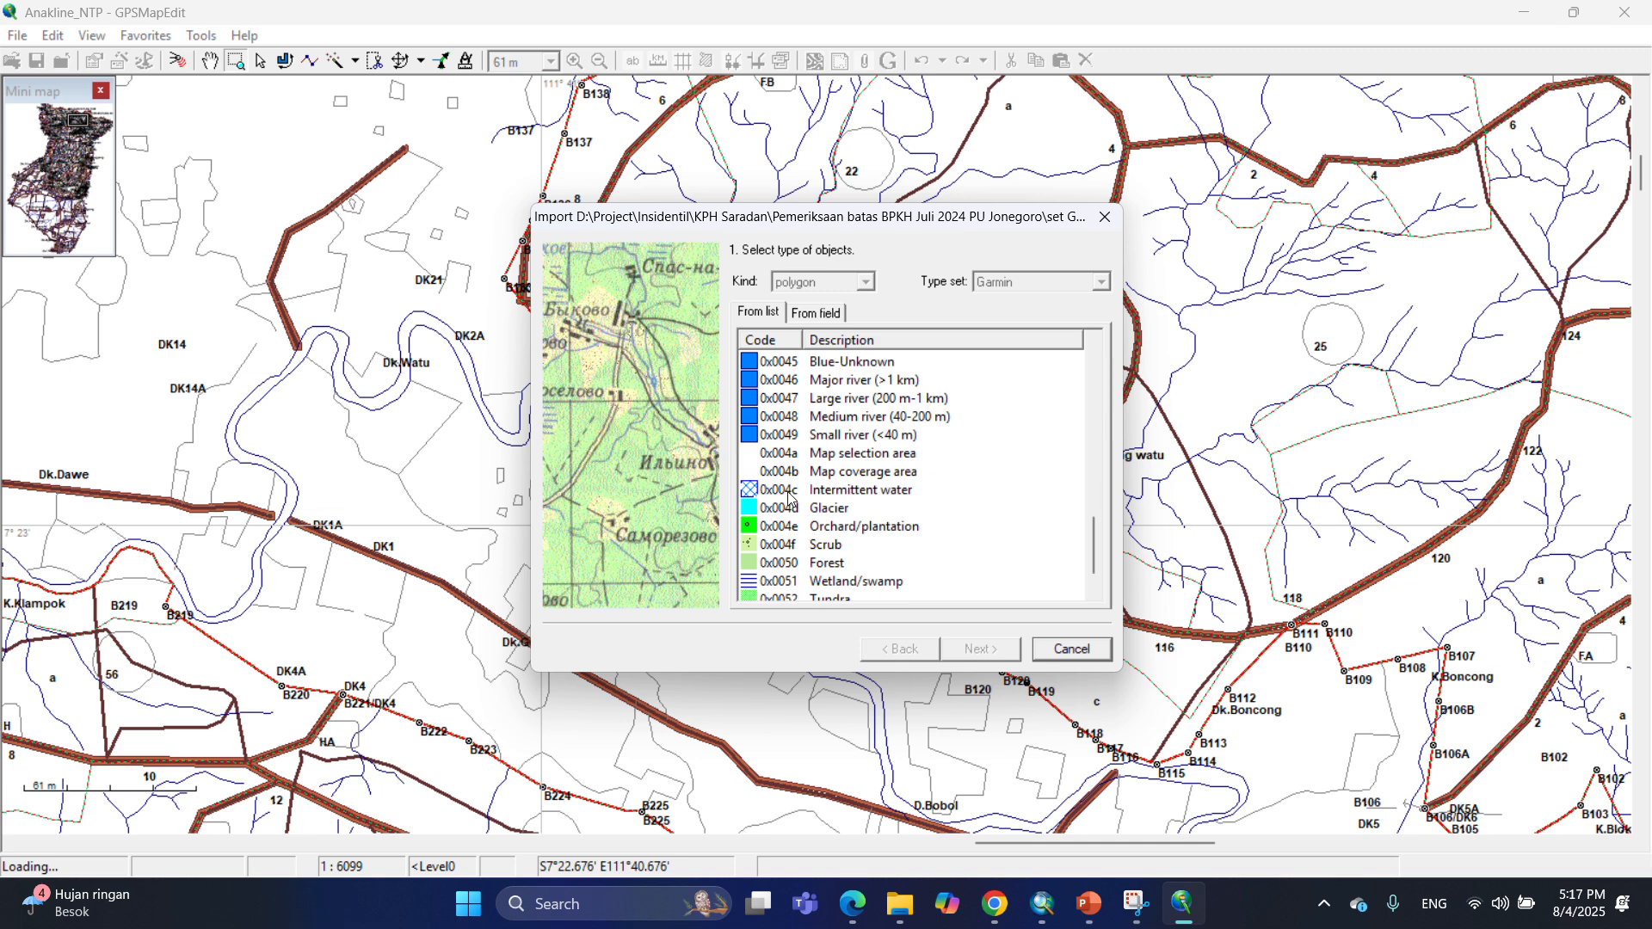
click(789, 498)
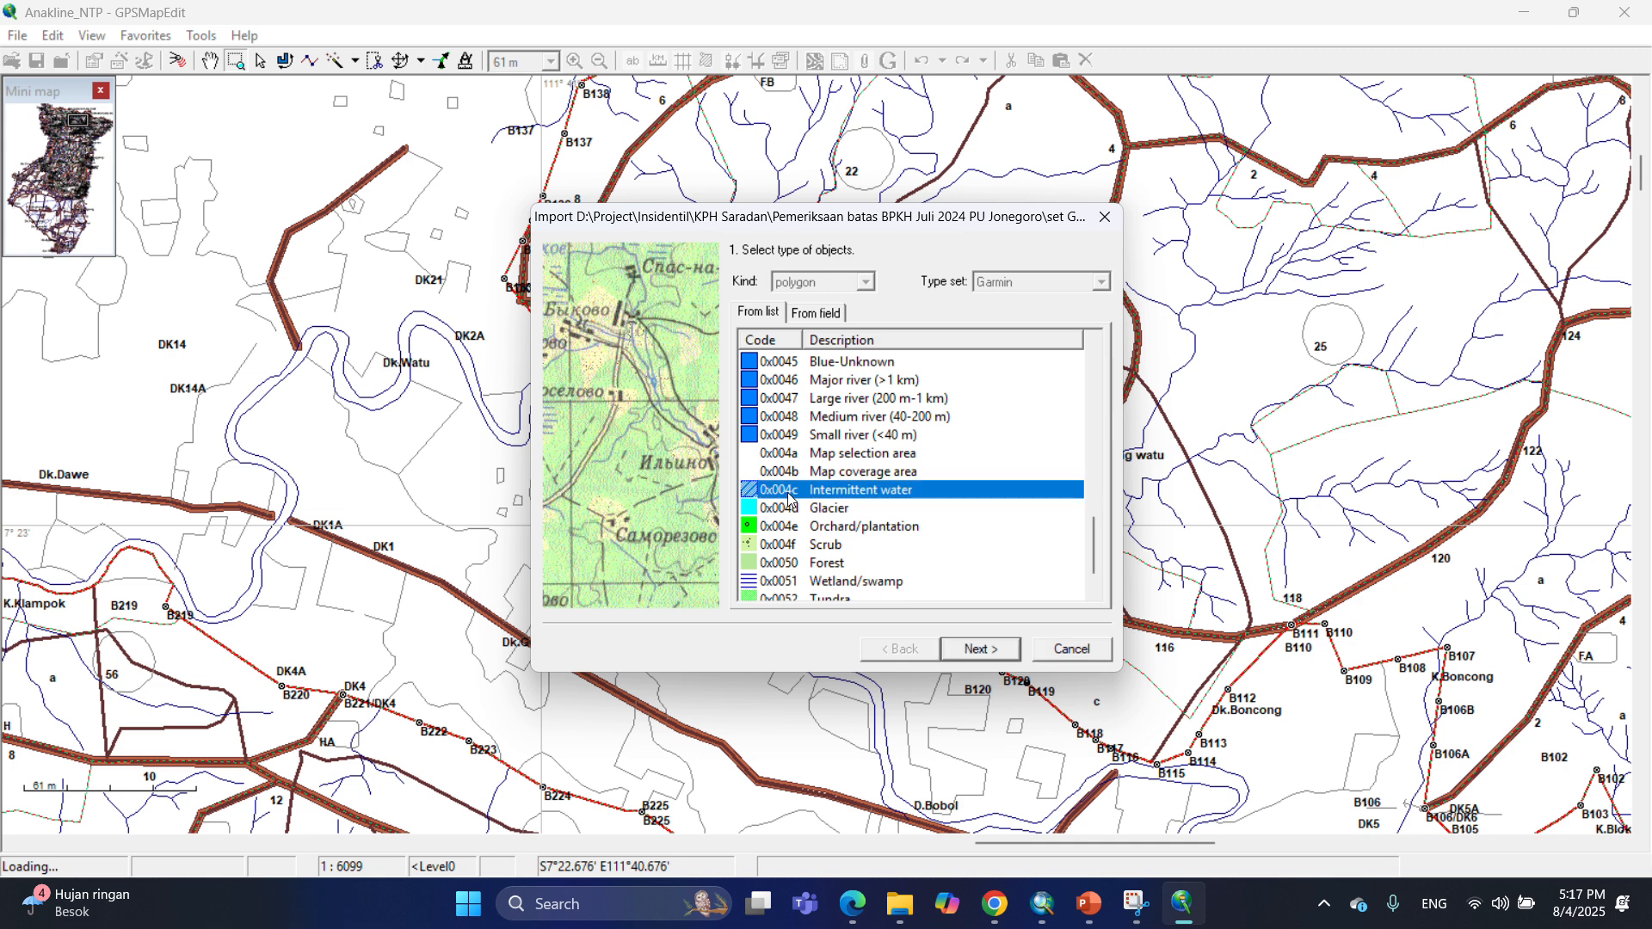
click(996, 656)
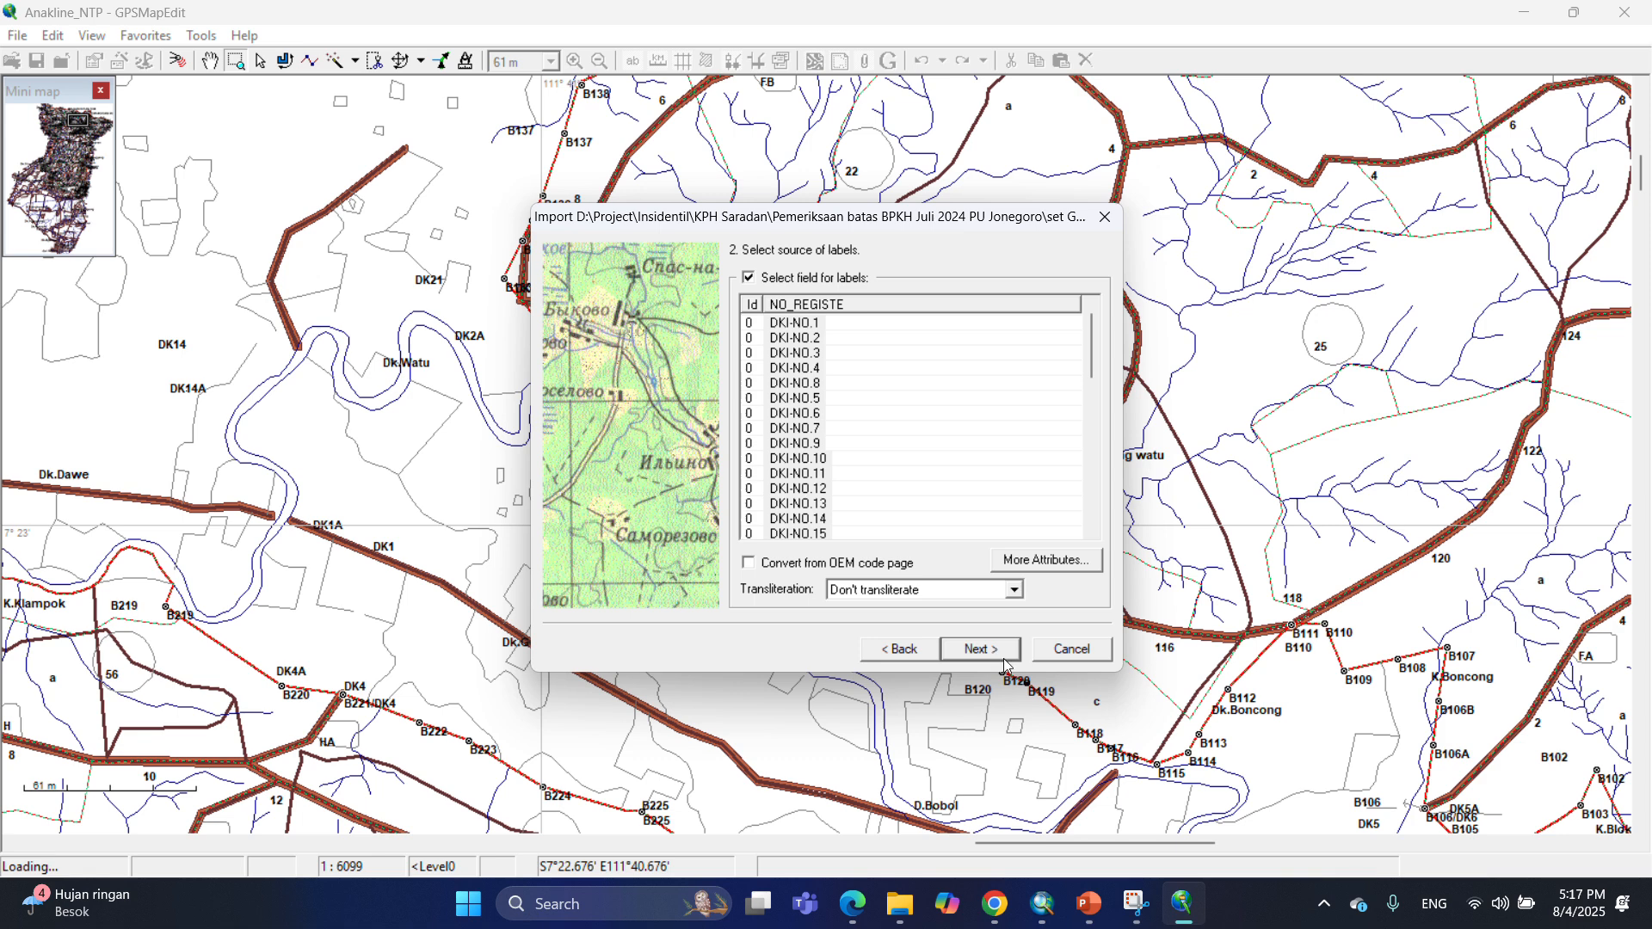
Use the NO_REGISTE field for labels, accept UTM South zone 49 and the zoom level, and finish the Poly_DK_NTP import.
click(816, 307)
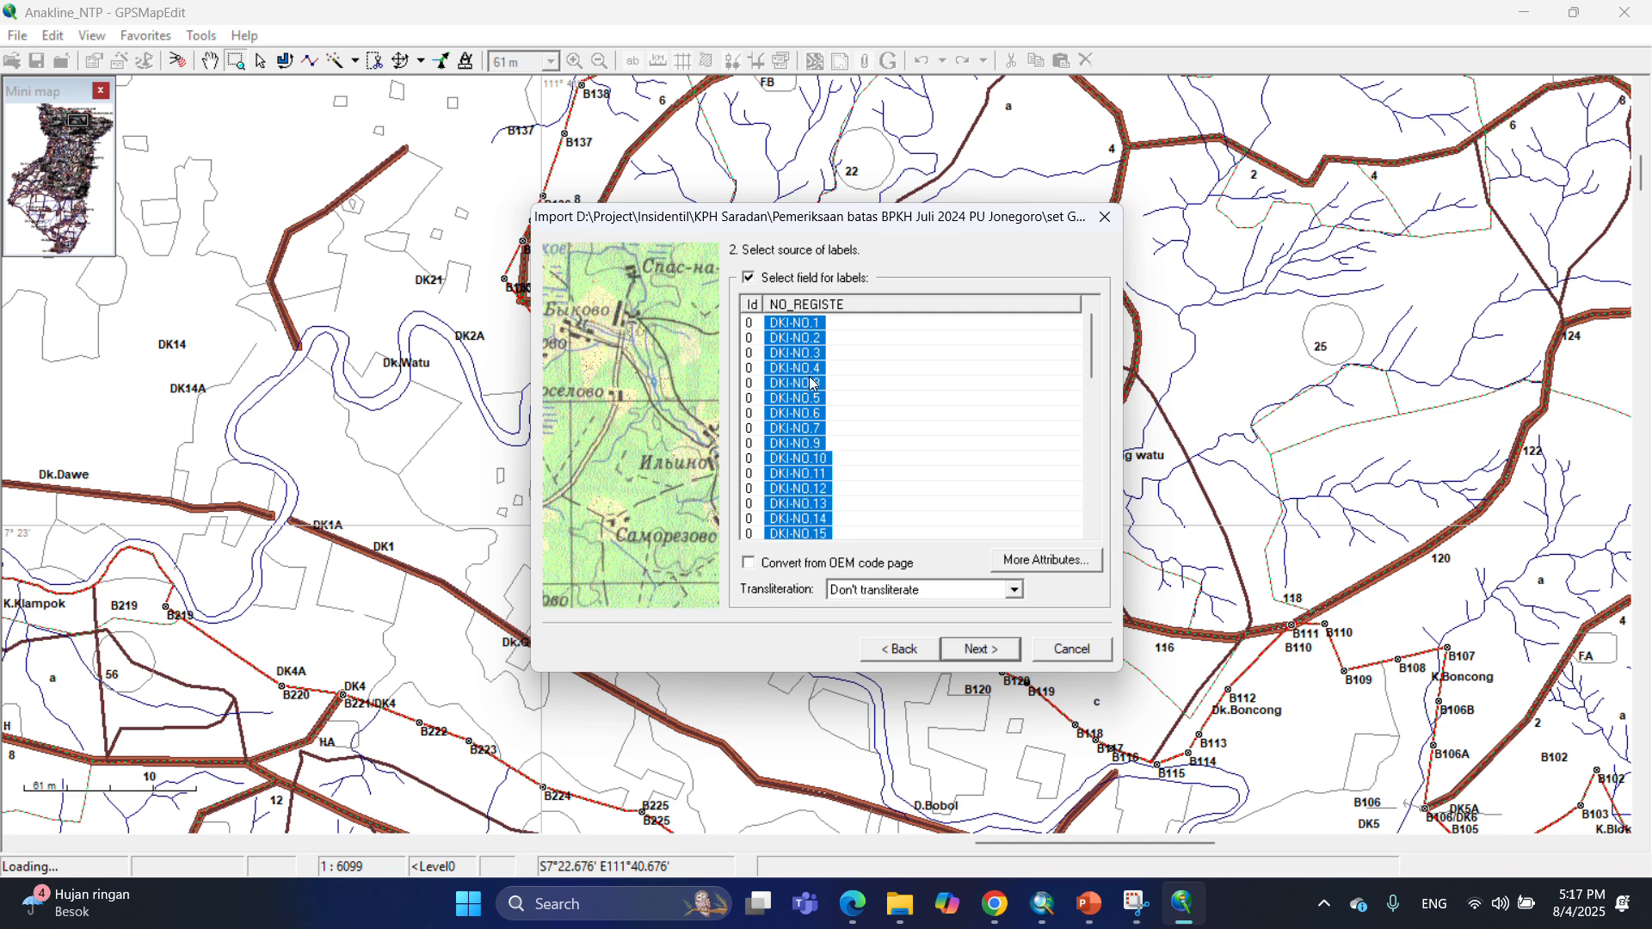
click(987, 656)
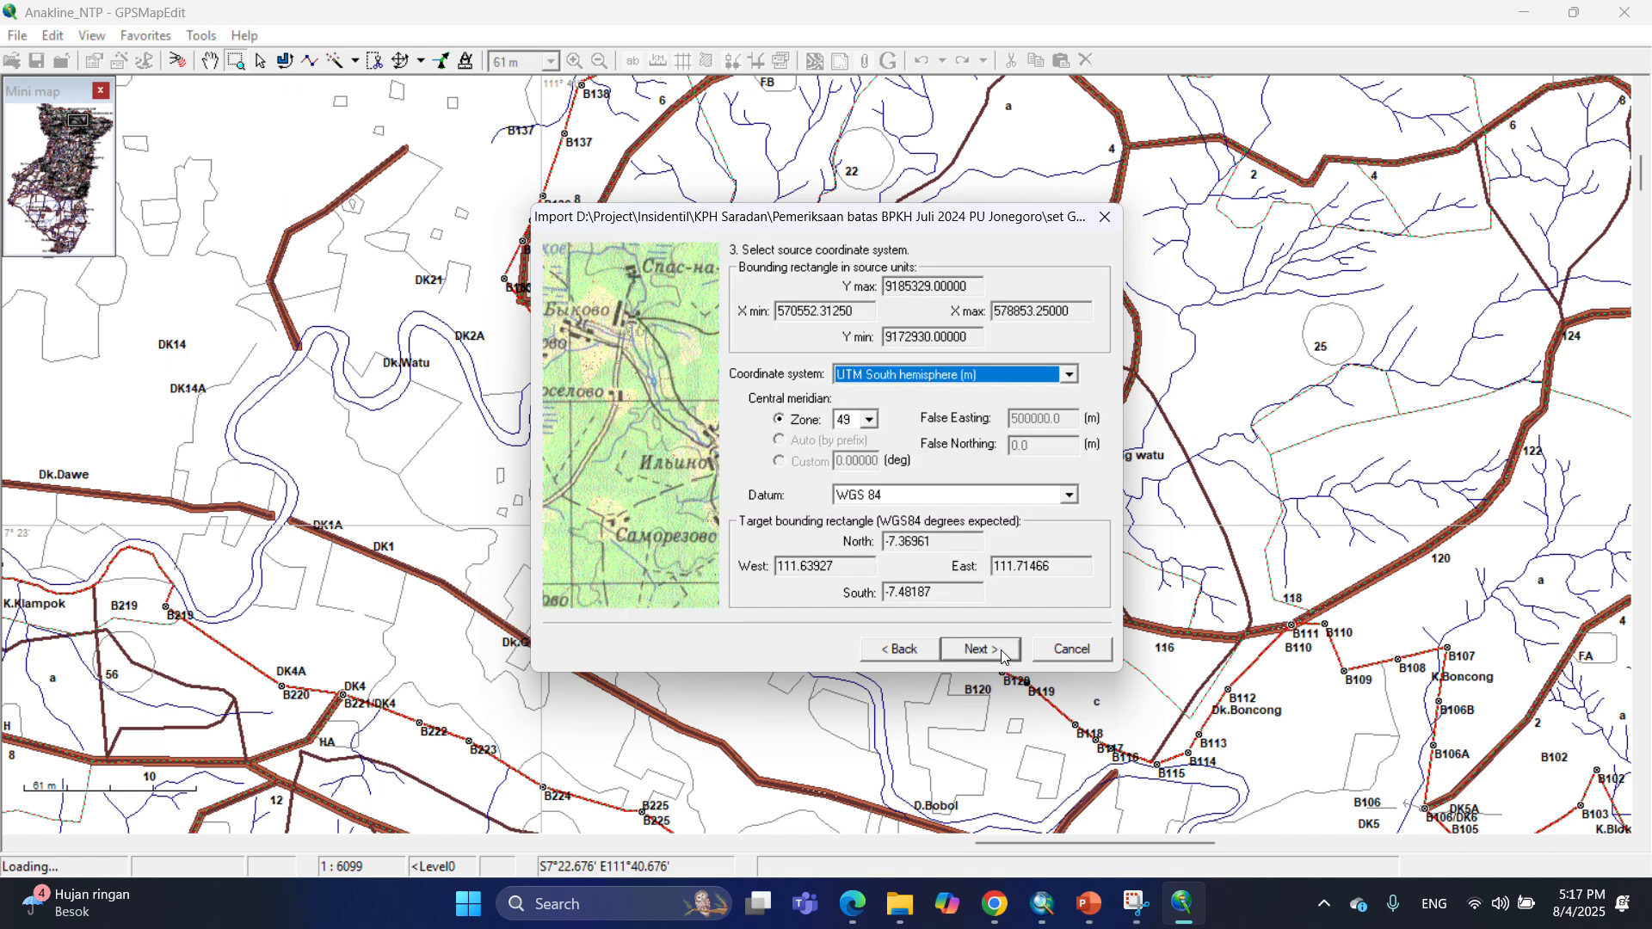
click(981, 648)
click(981, 649)
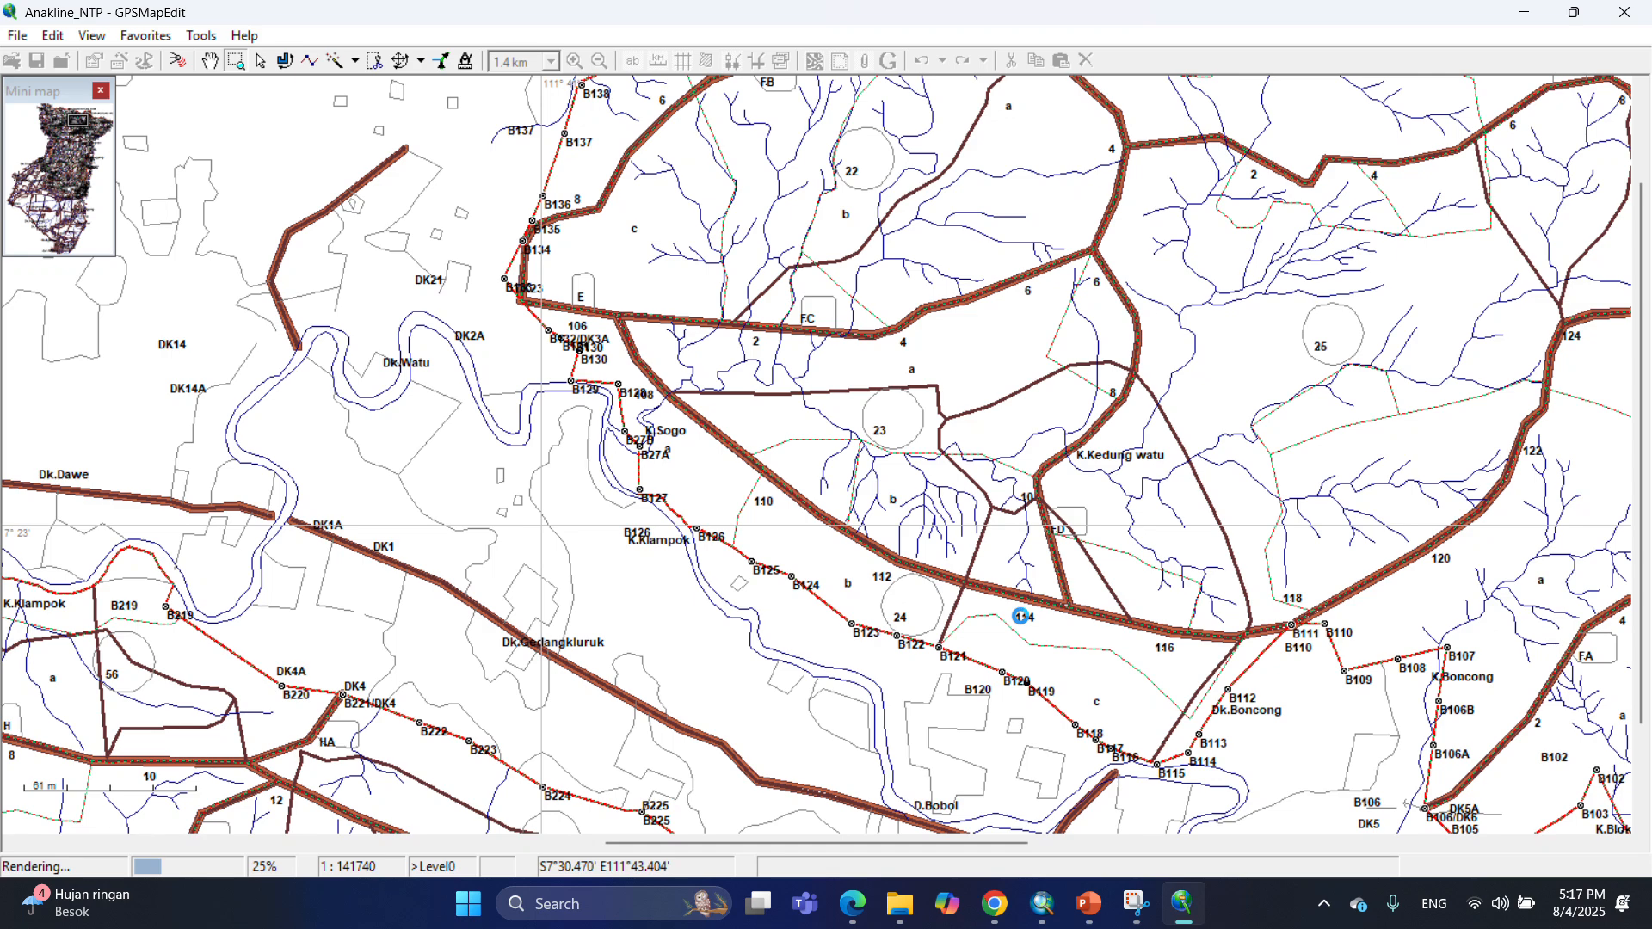
Zoom in on the map to examine the imported Poly_DK_NTP polygons.
drag(741, 142, 838, 233)
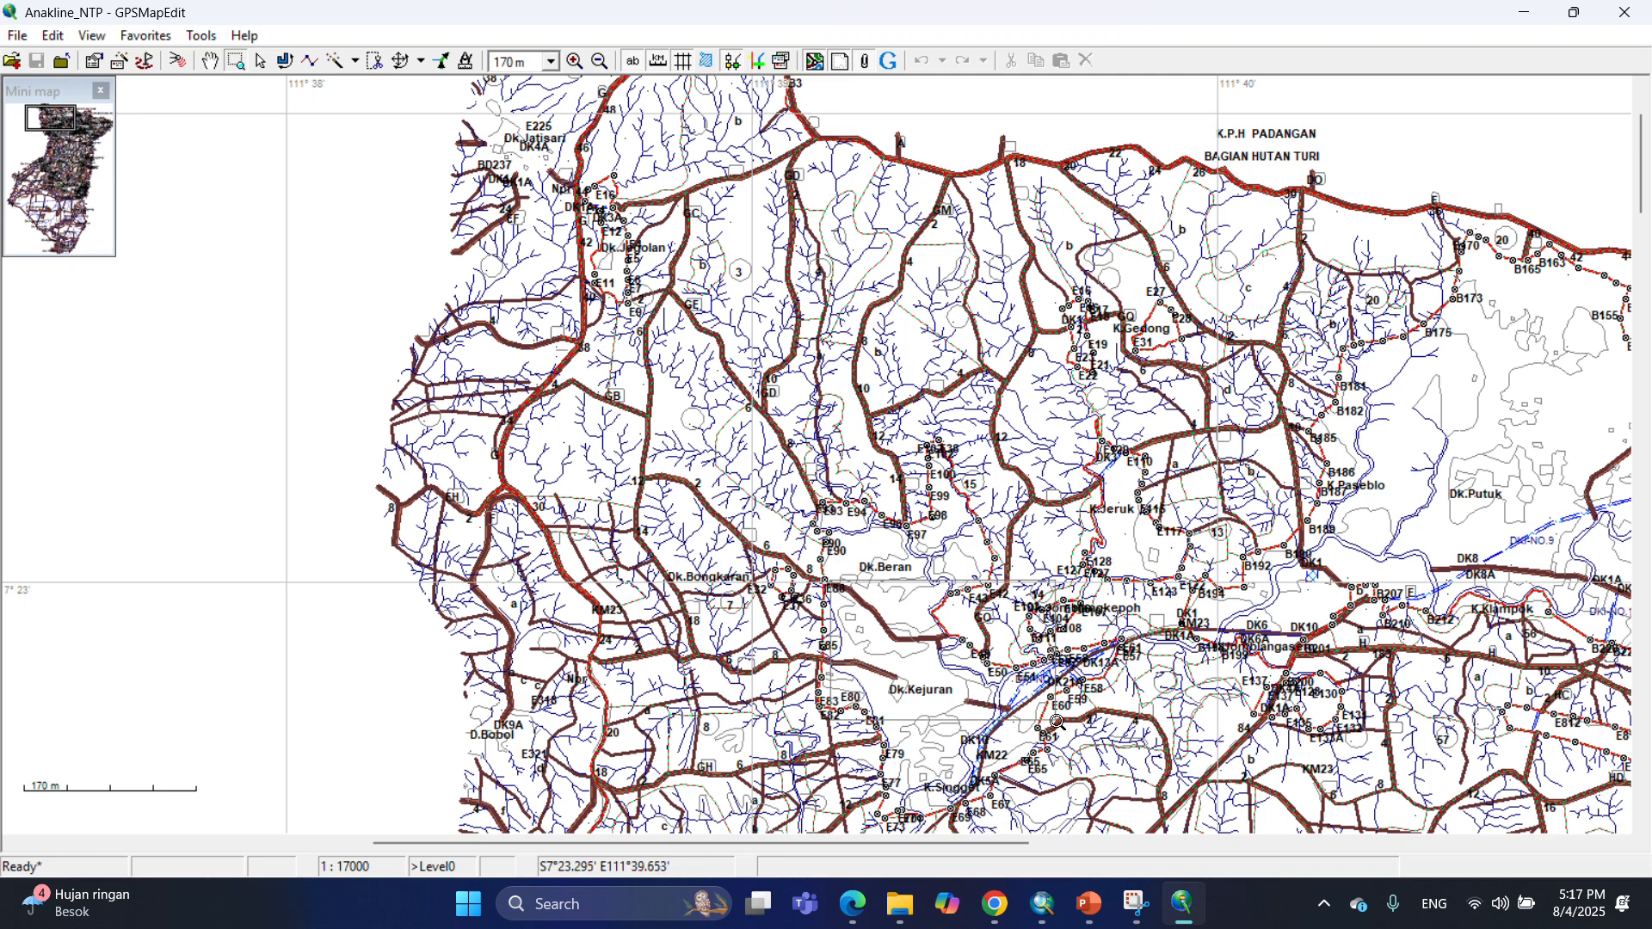
drag(827, 579, 1057, 721)
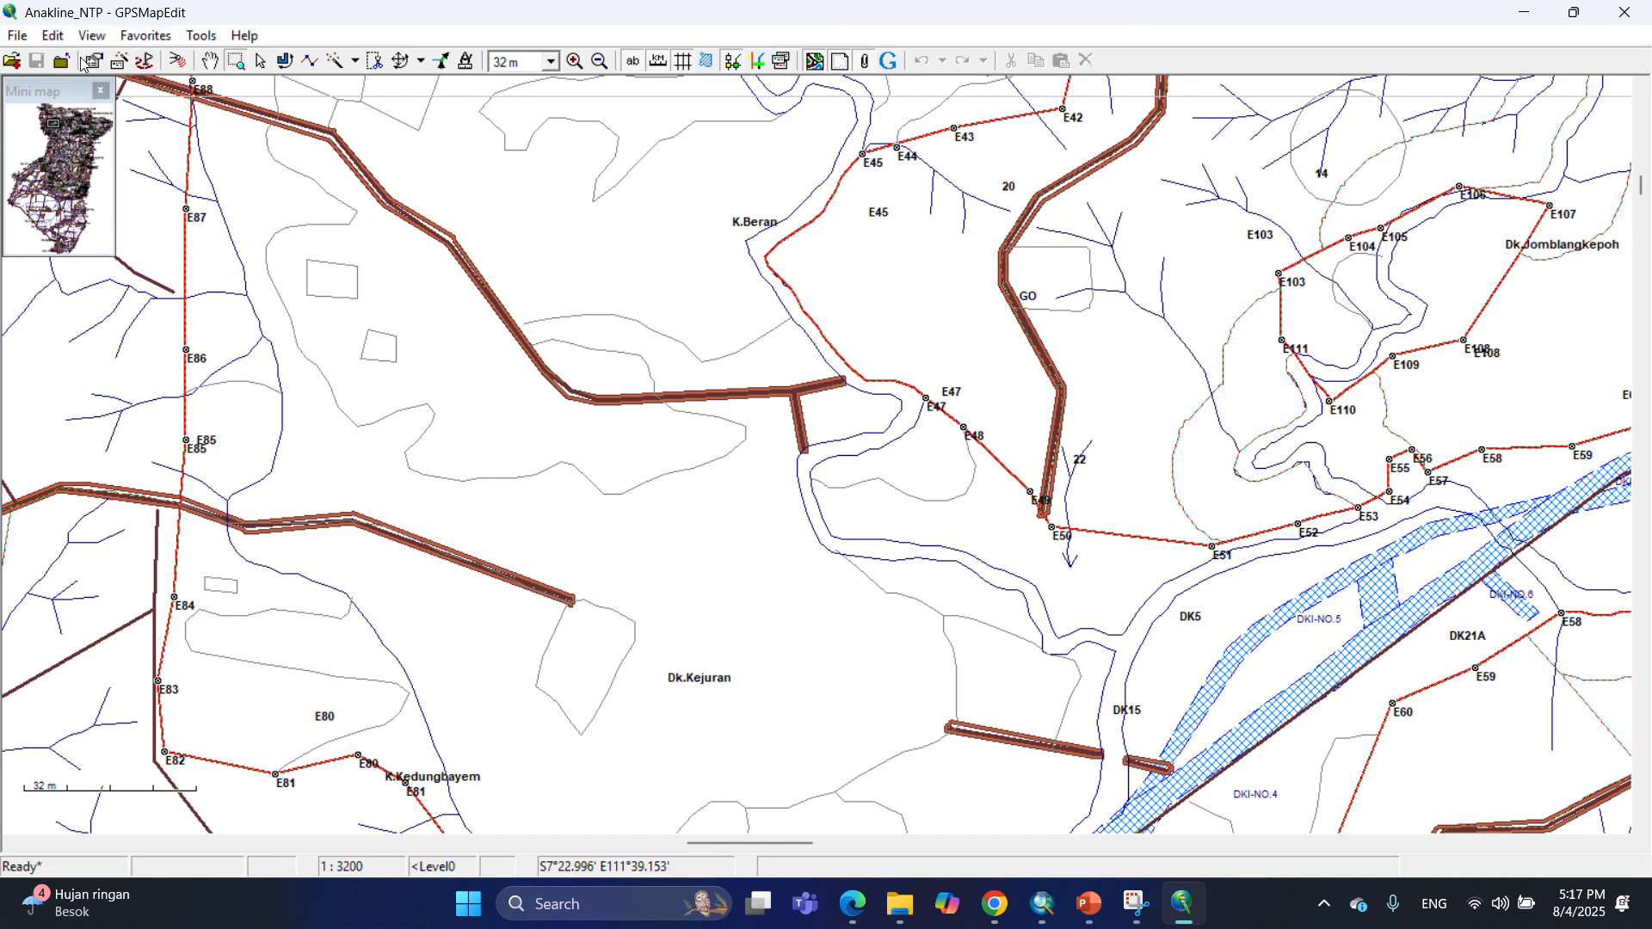
Import the PAL_DK_NTP shapefile into the map.
click(209, 60)
drag(1194, 770, 578, 472)
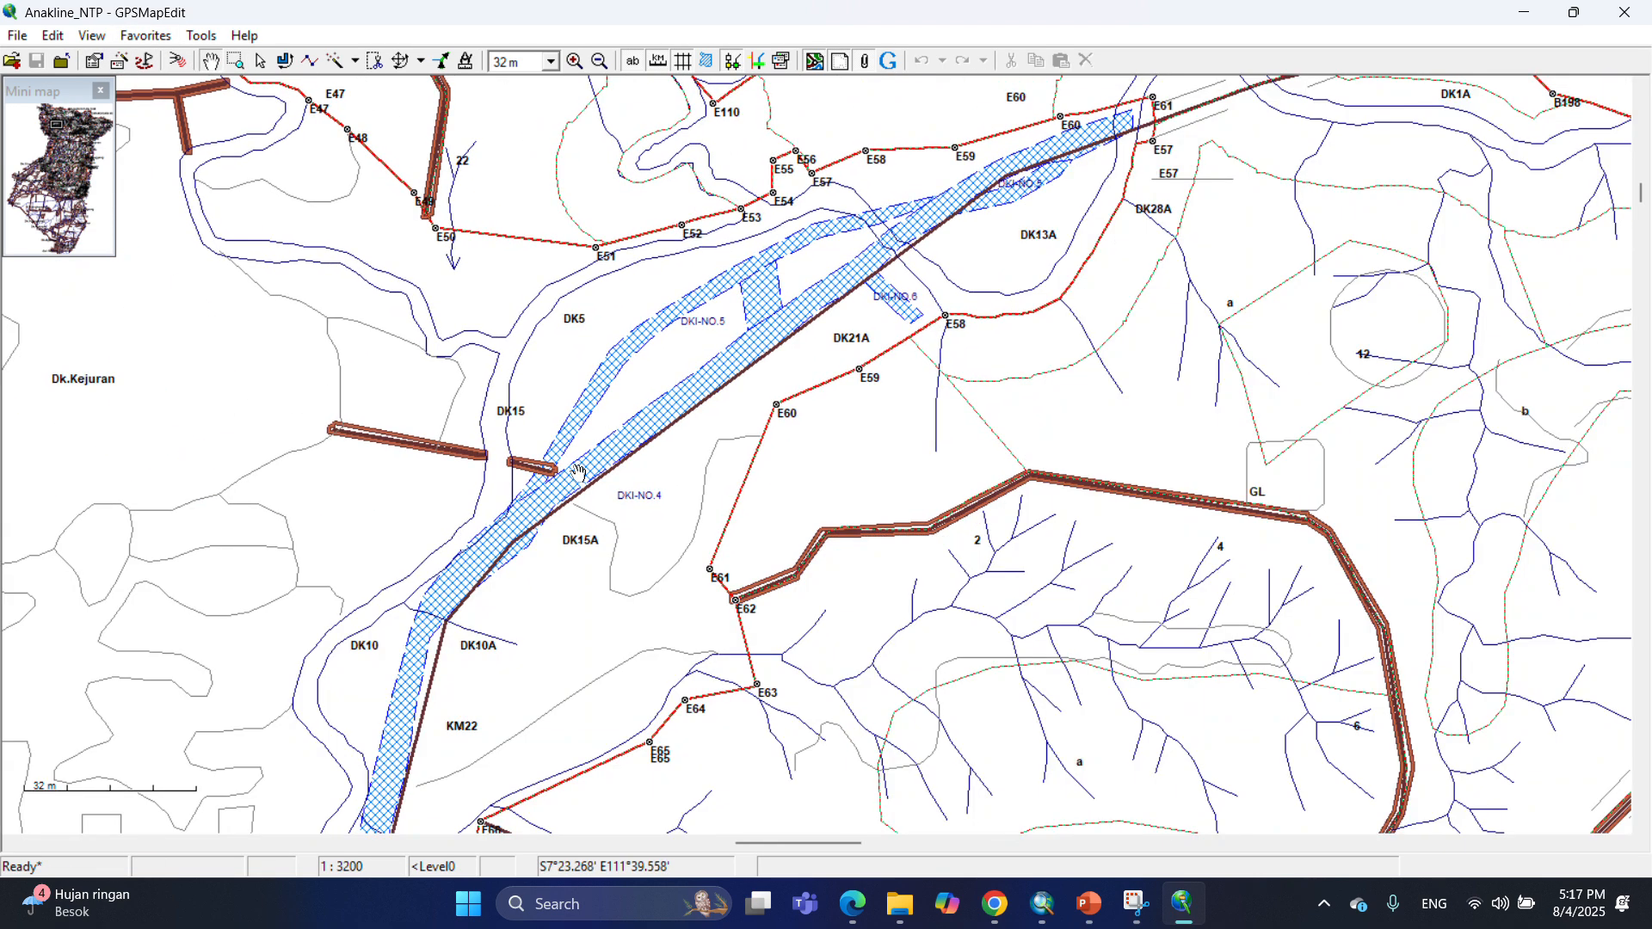
click(17, 36)
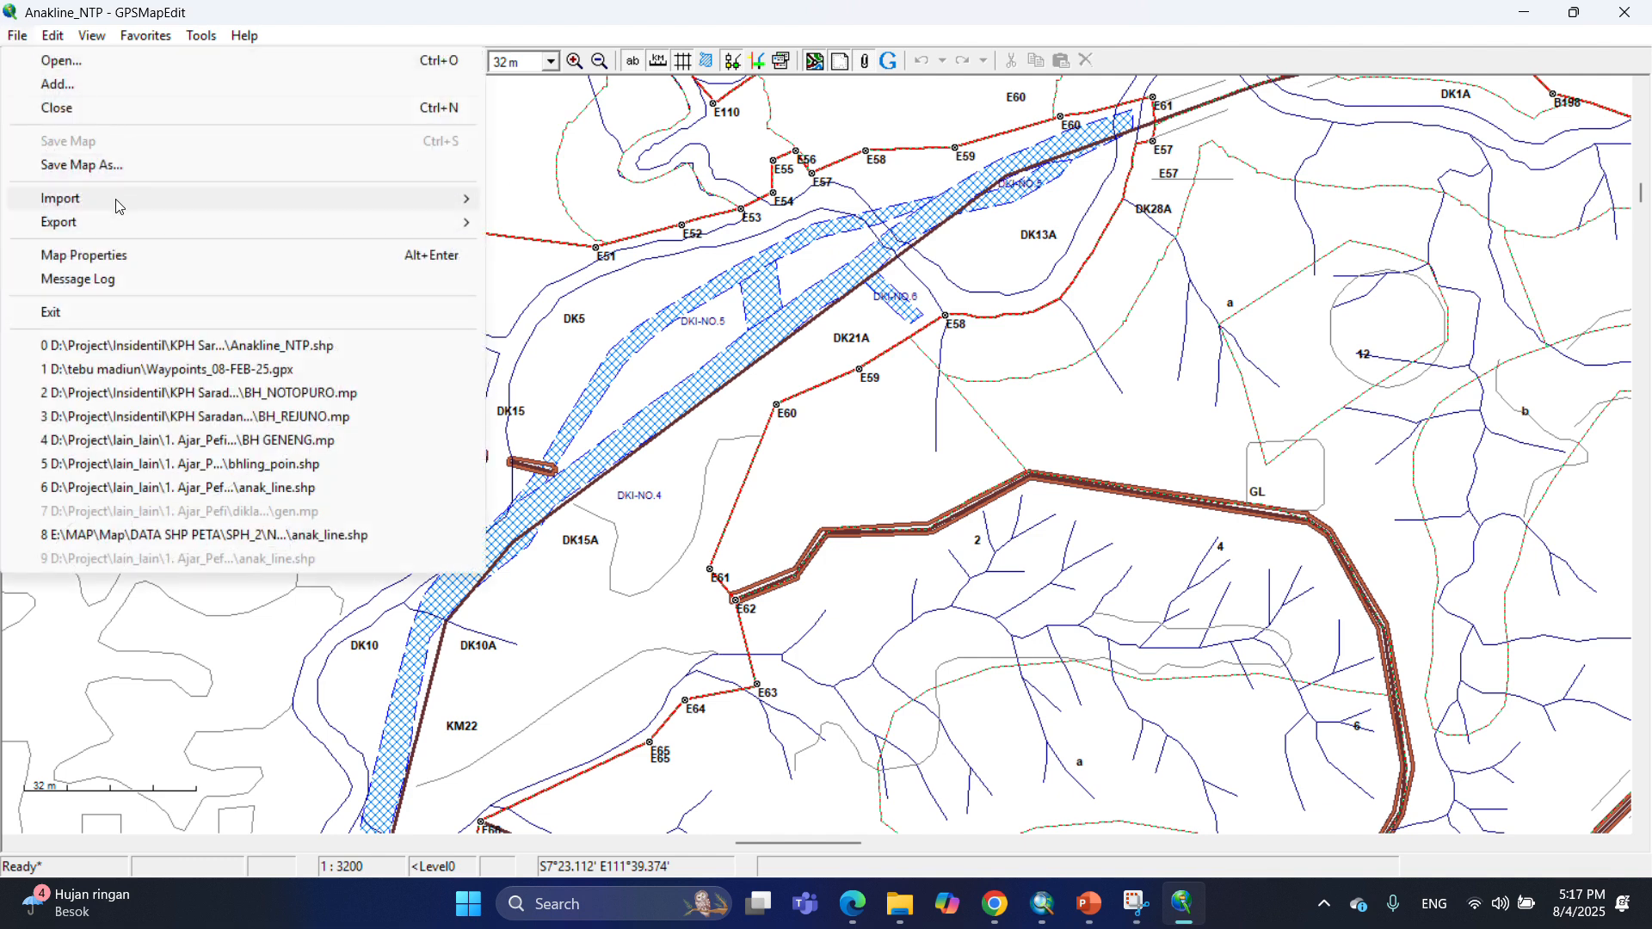
mouse_move(116, 206)
click(572, 198)
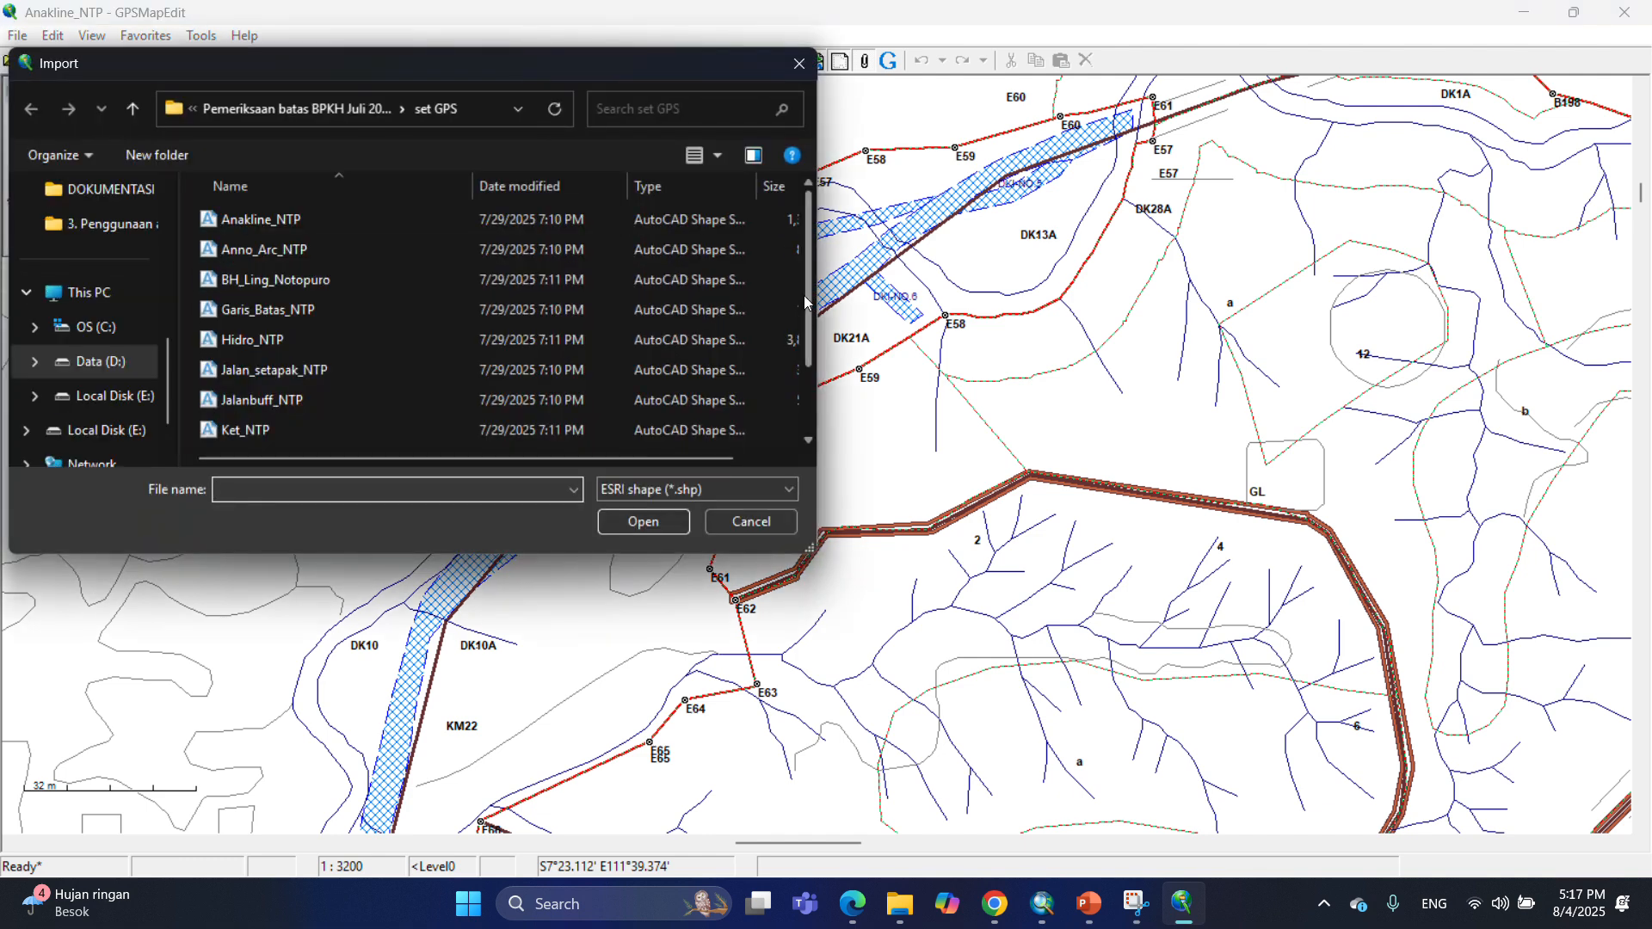
drag(807, 246, 808, 313)
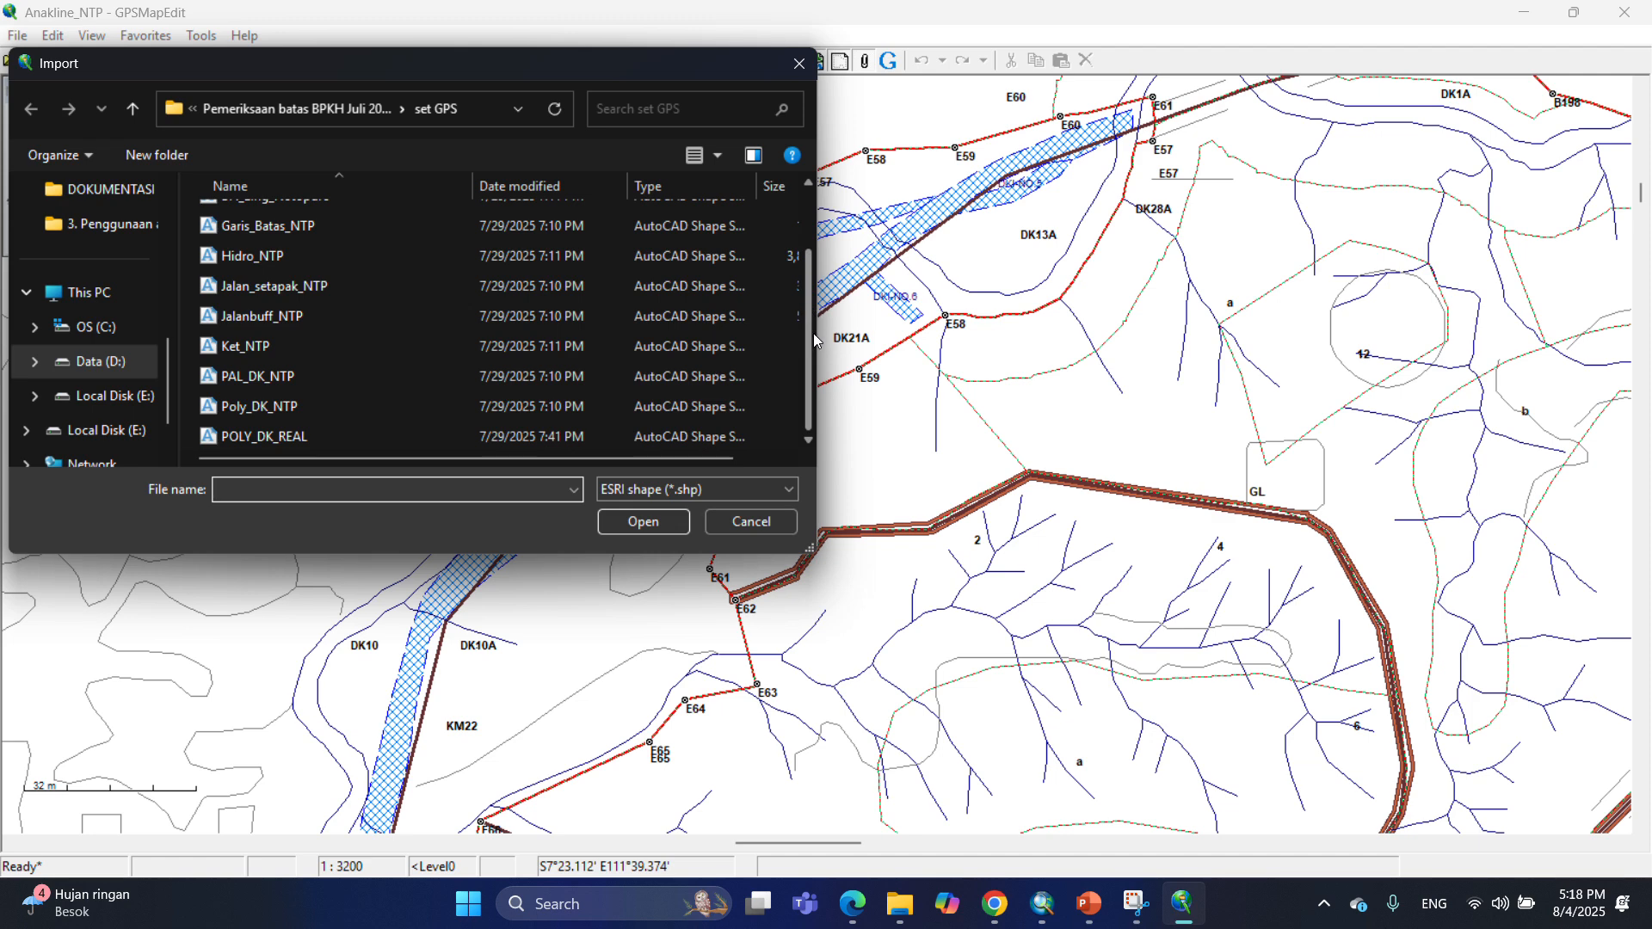
click(286, 379)
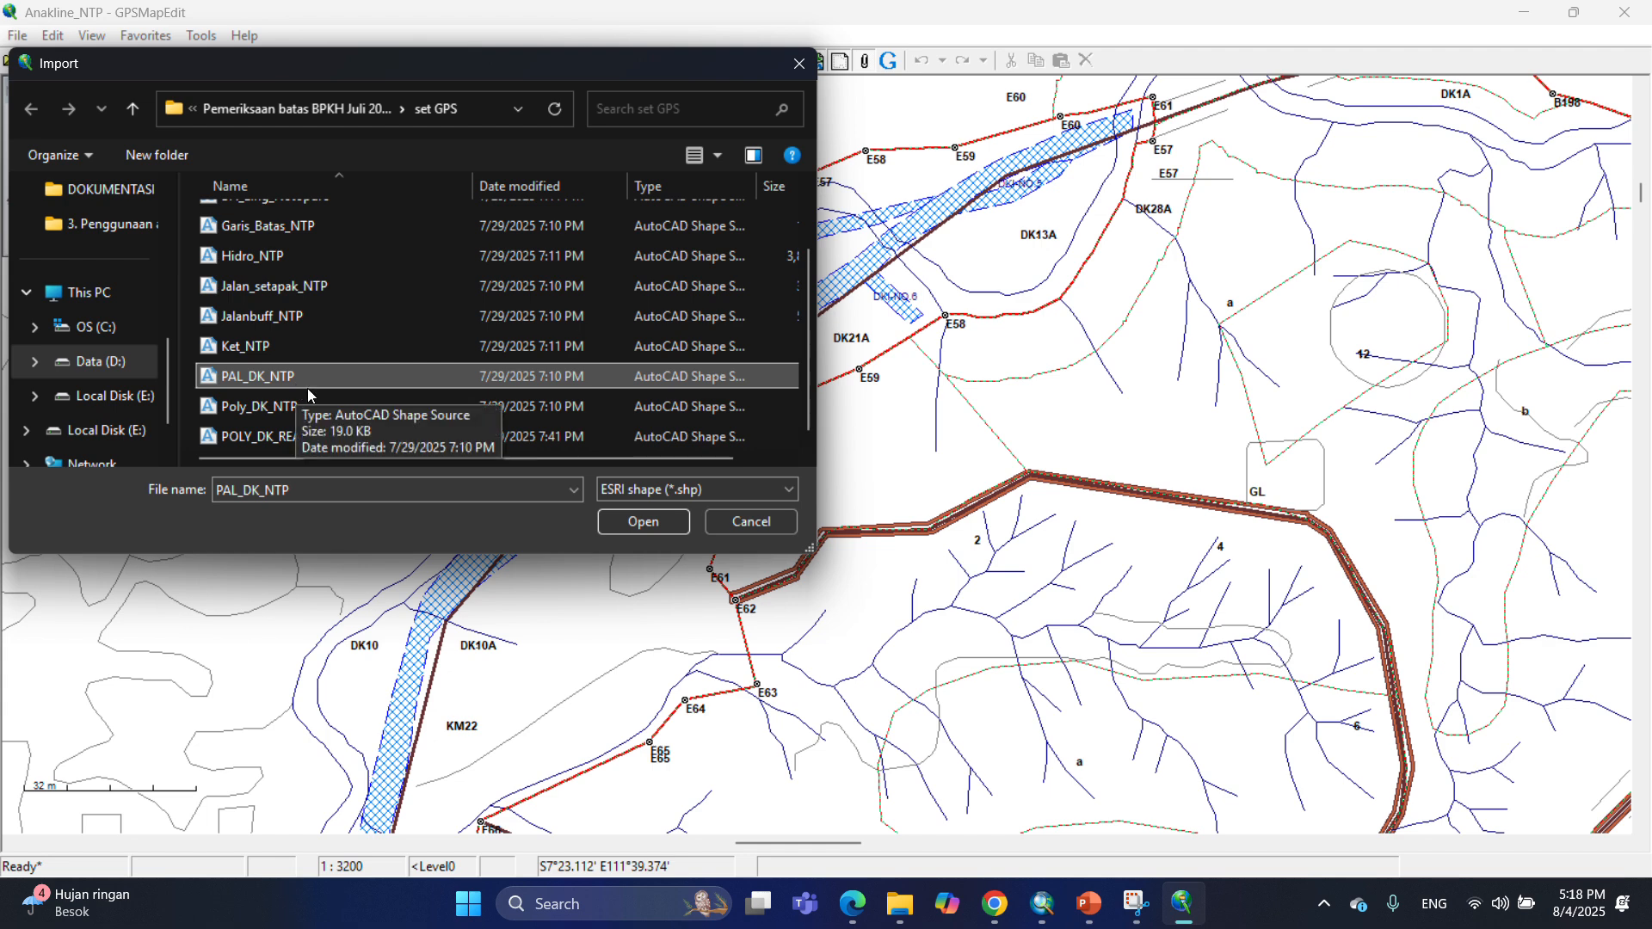
click(644, 522)
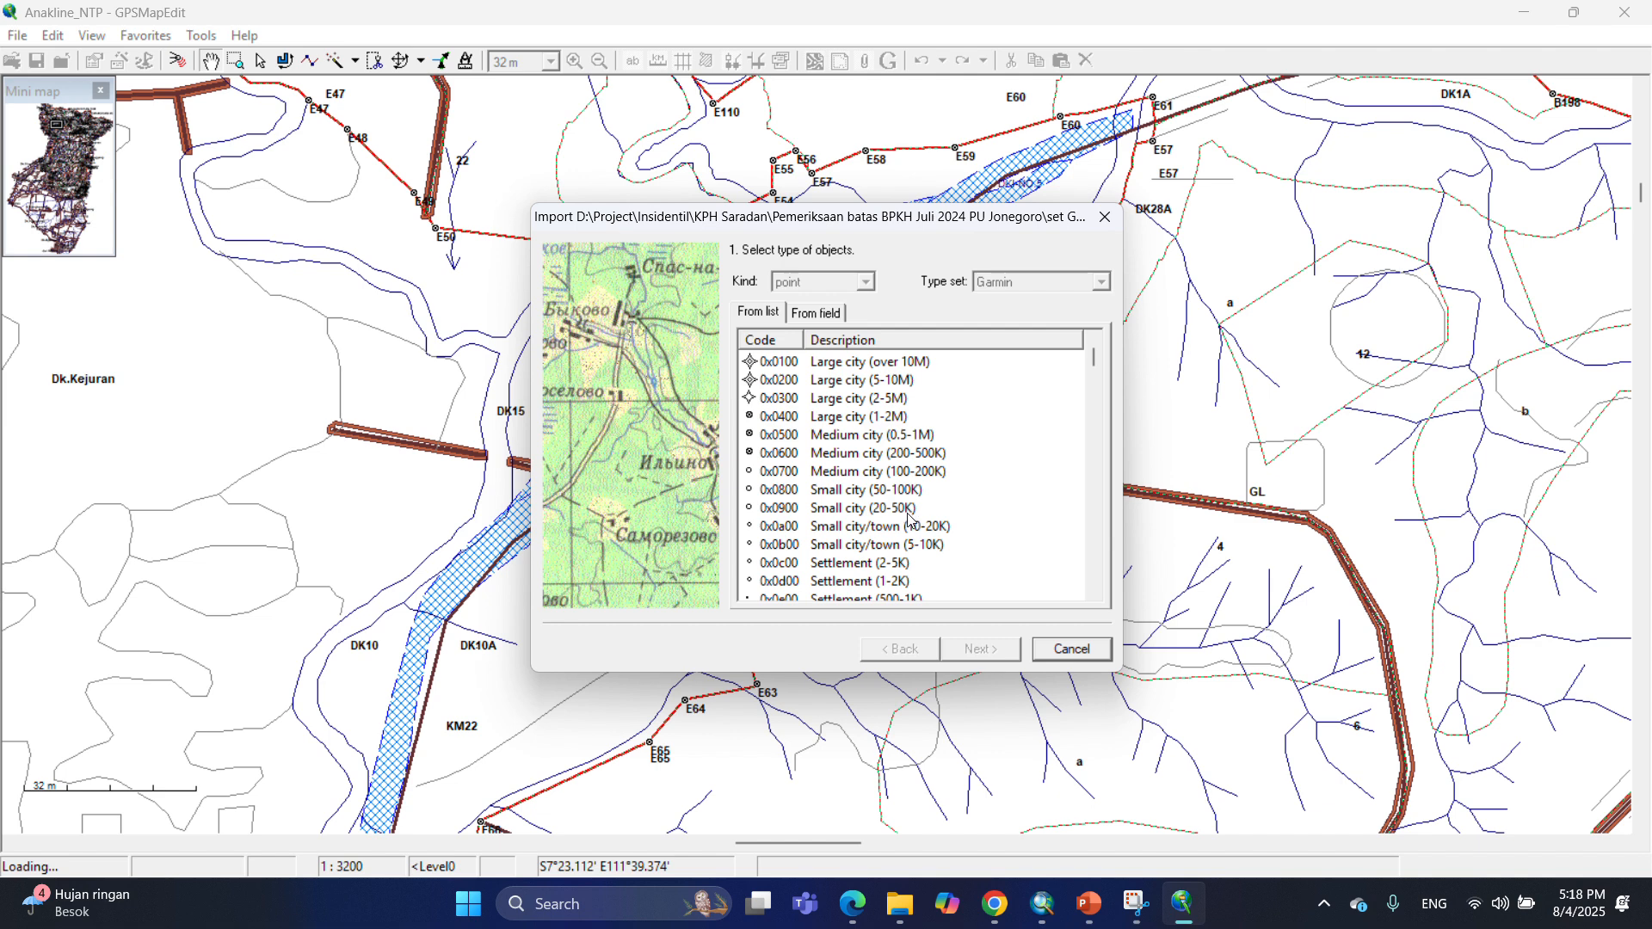
Assign the PAL_DK_NTP points the Small city/town (10-20K) (0x0a00) type.
click(825, 528)
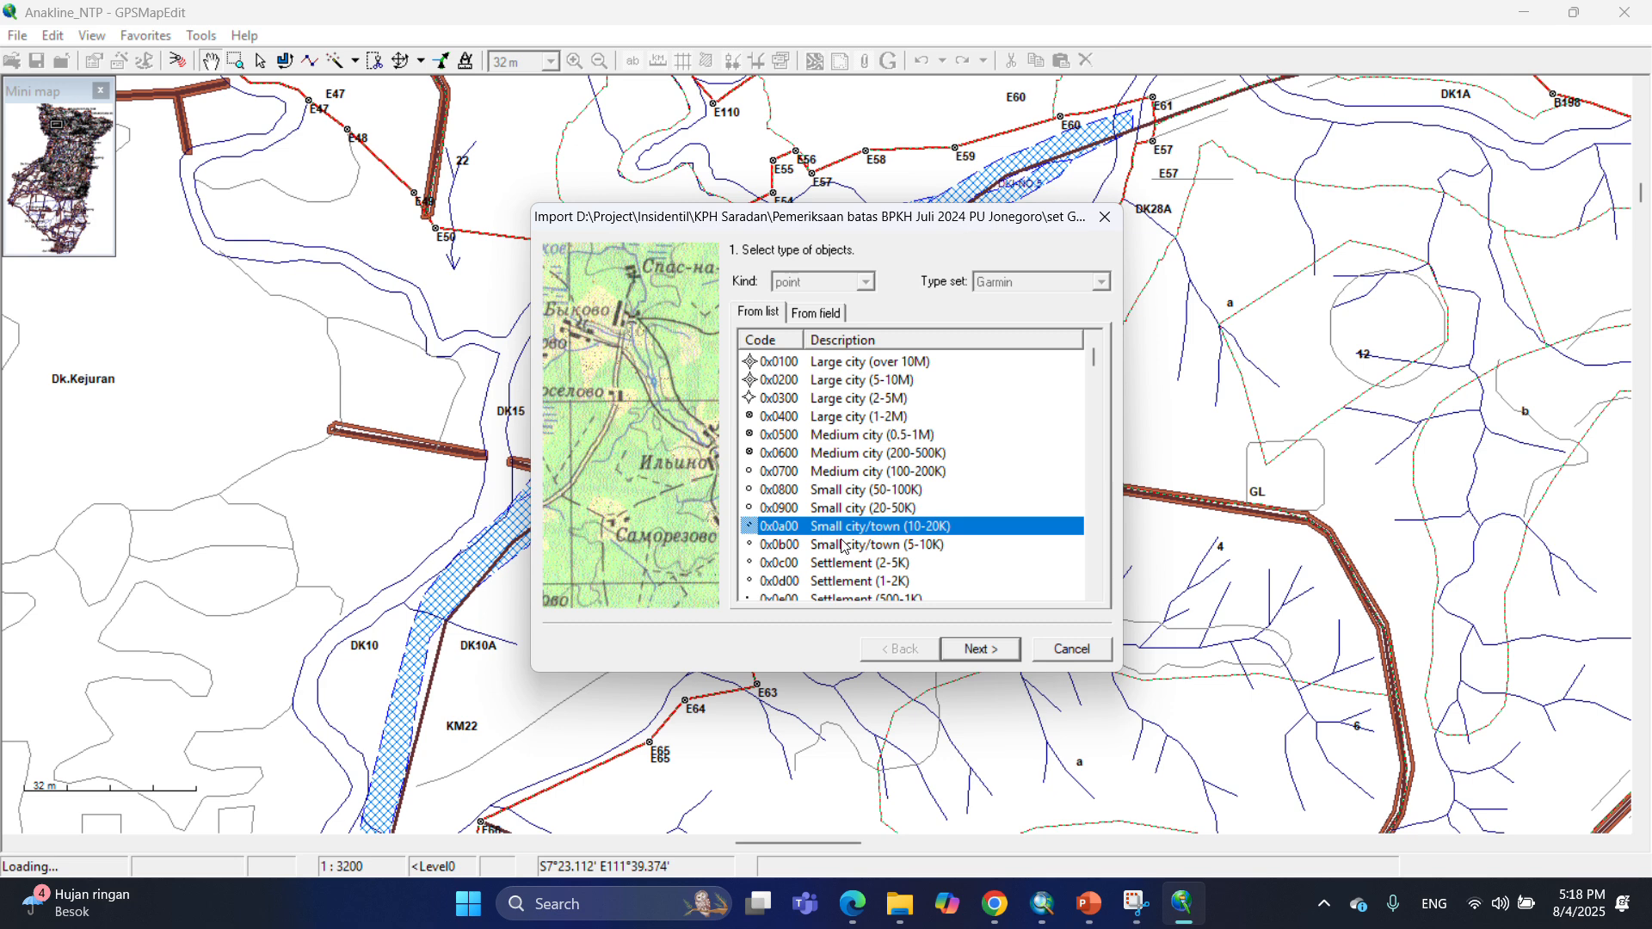
click(993, 651)
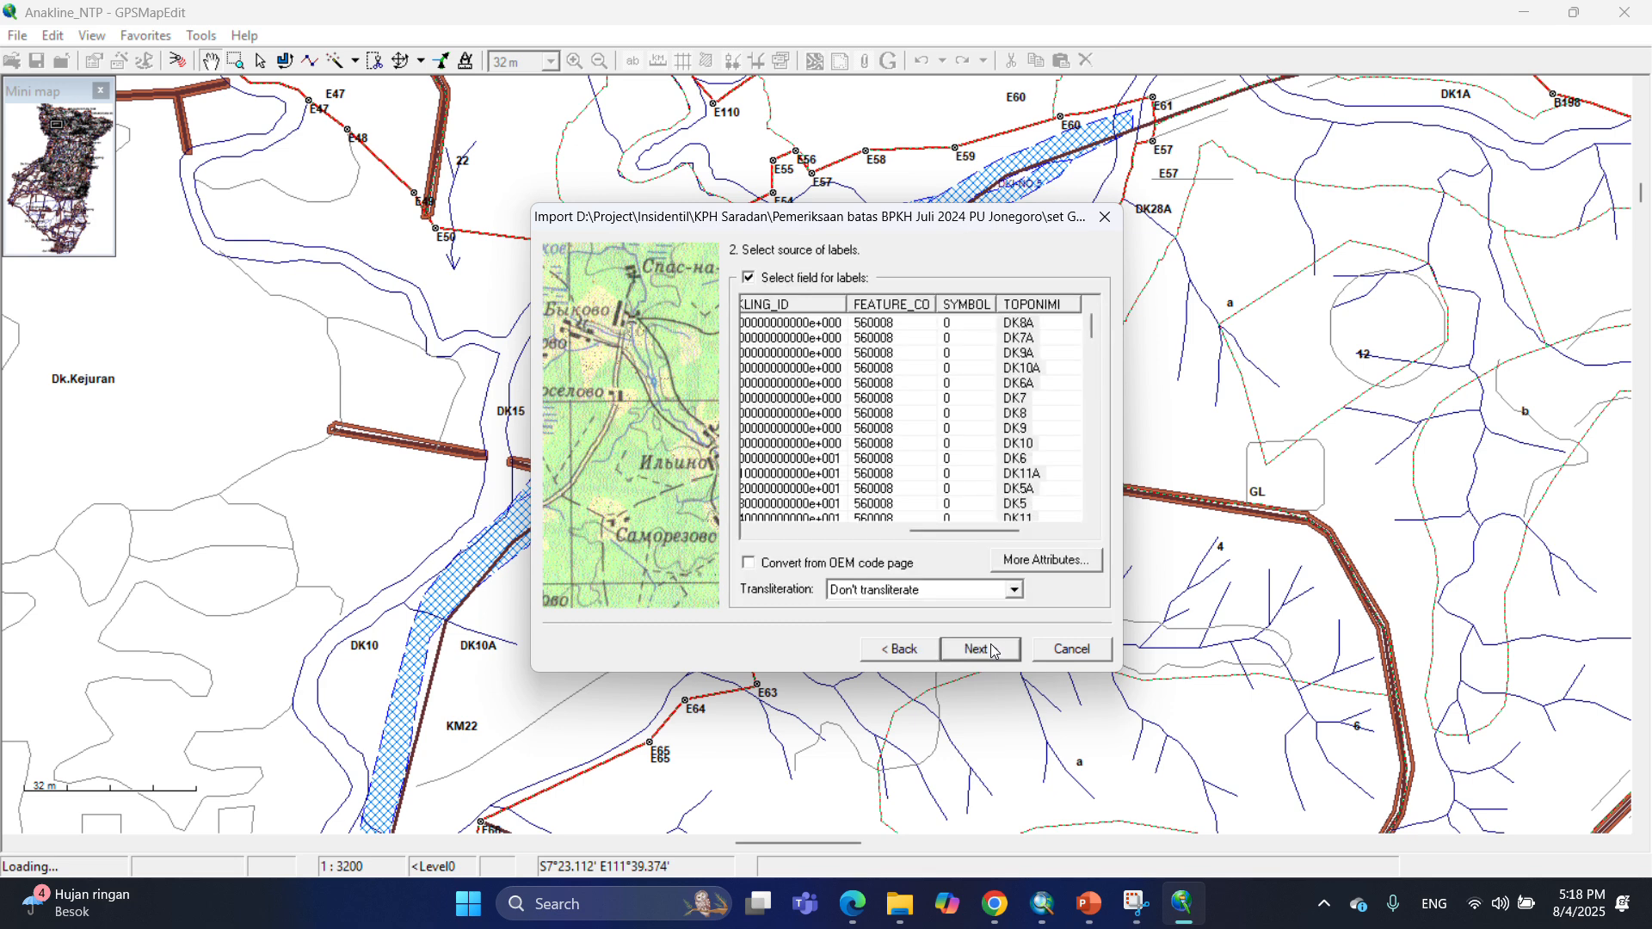
Use the TOPONIMI field for labels, accept UTM South zone 49 and the zoom level, and finish the PAL_DK_NTP import.
drag(960, 528, 977, 517)
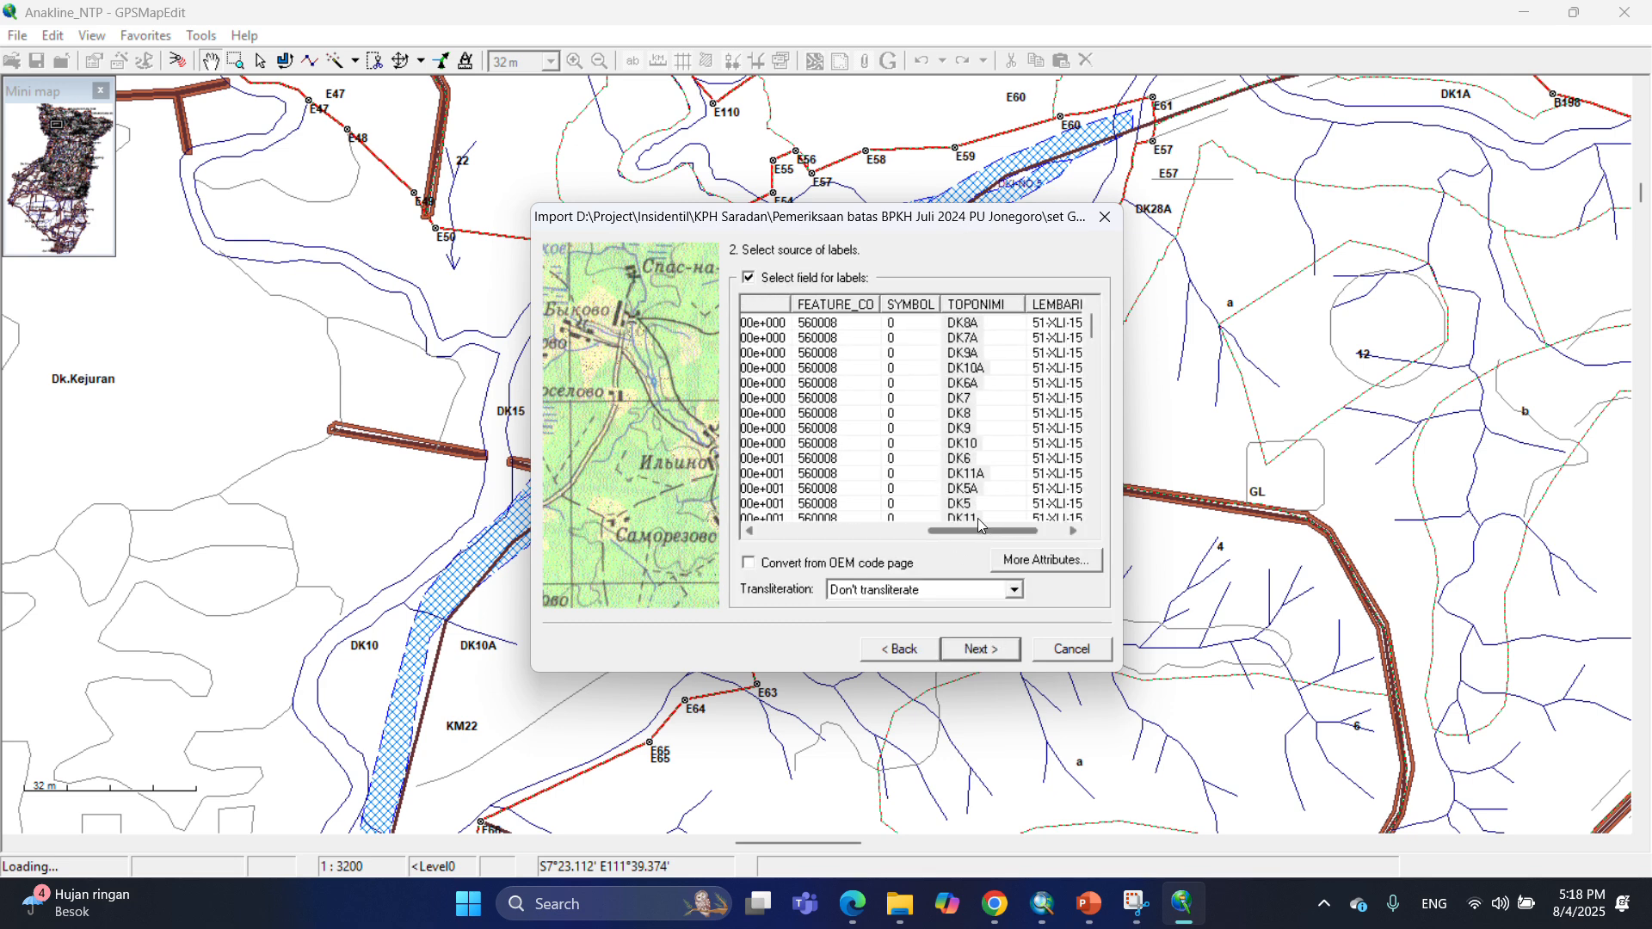
click(976, 304)
click(989, 651)
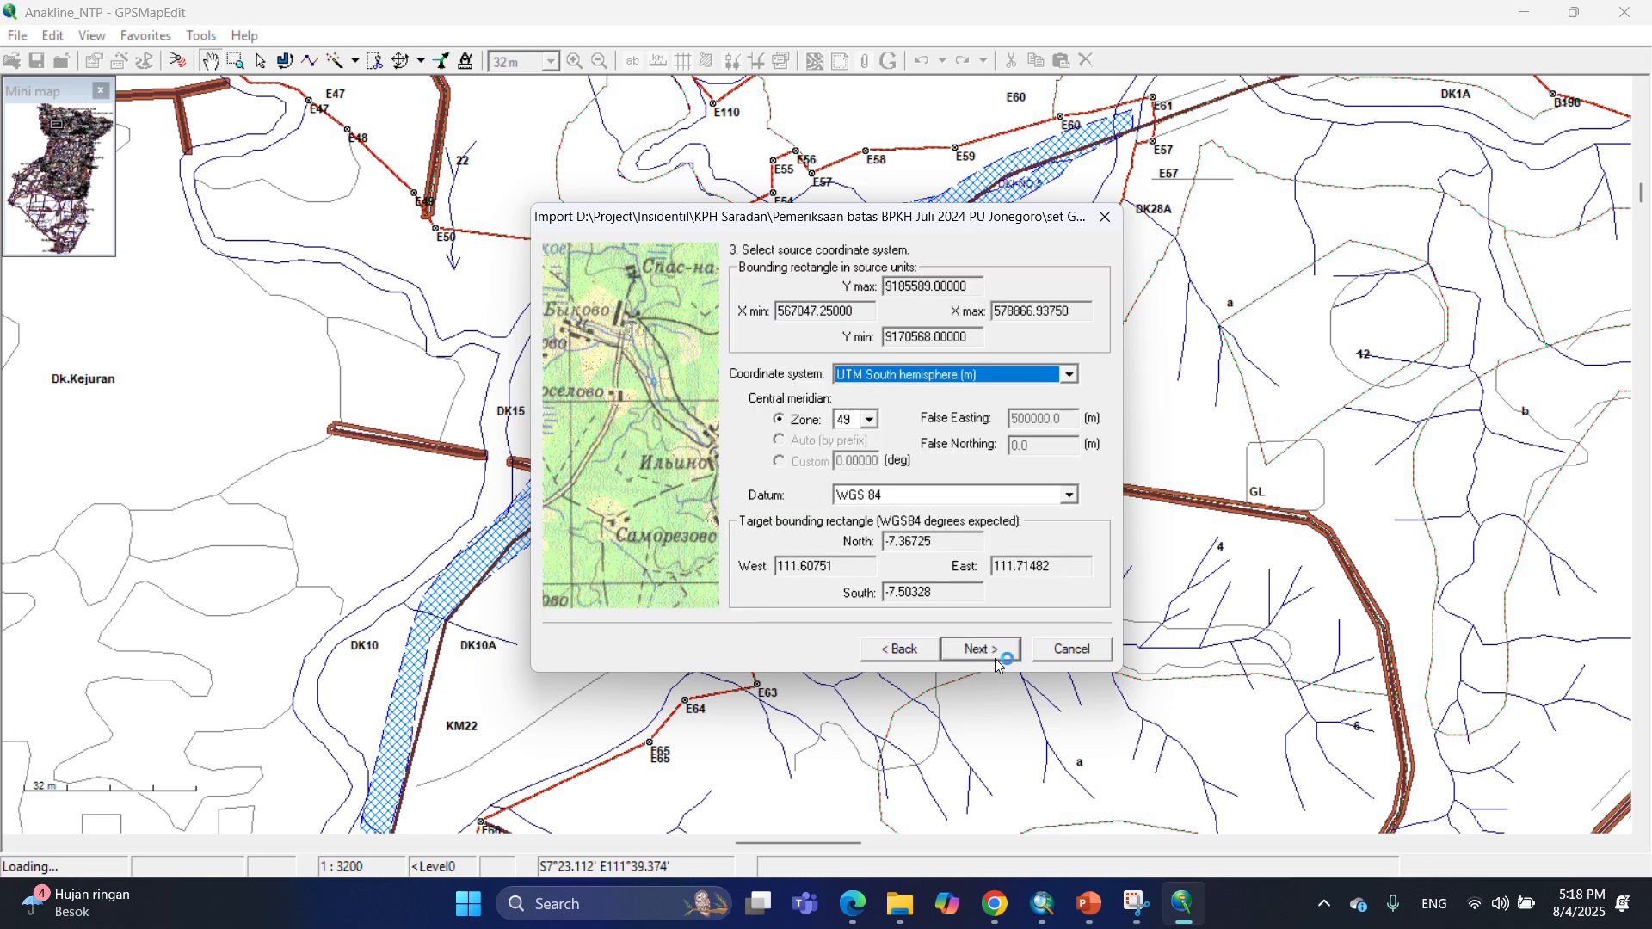
click(988, 651)
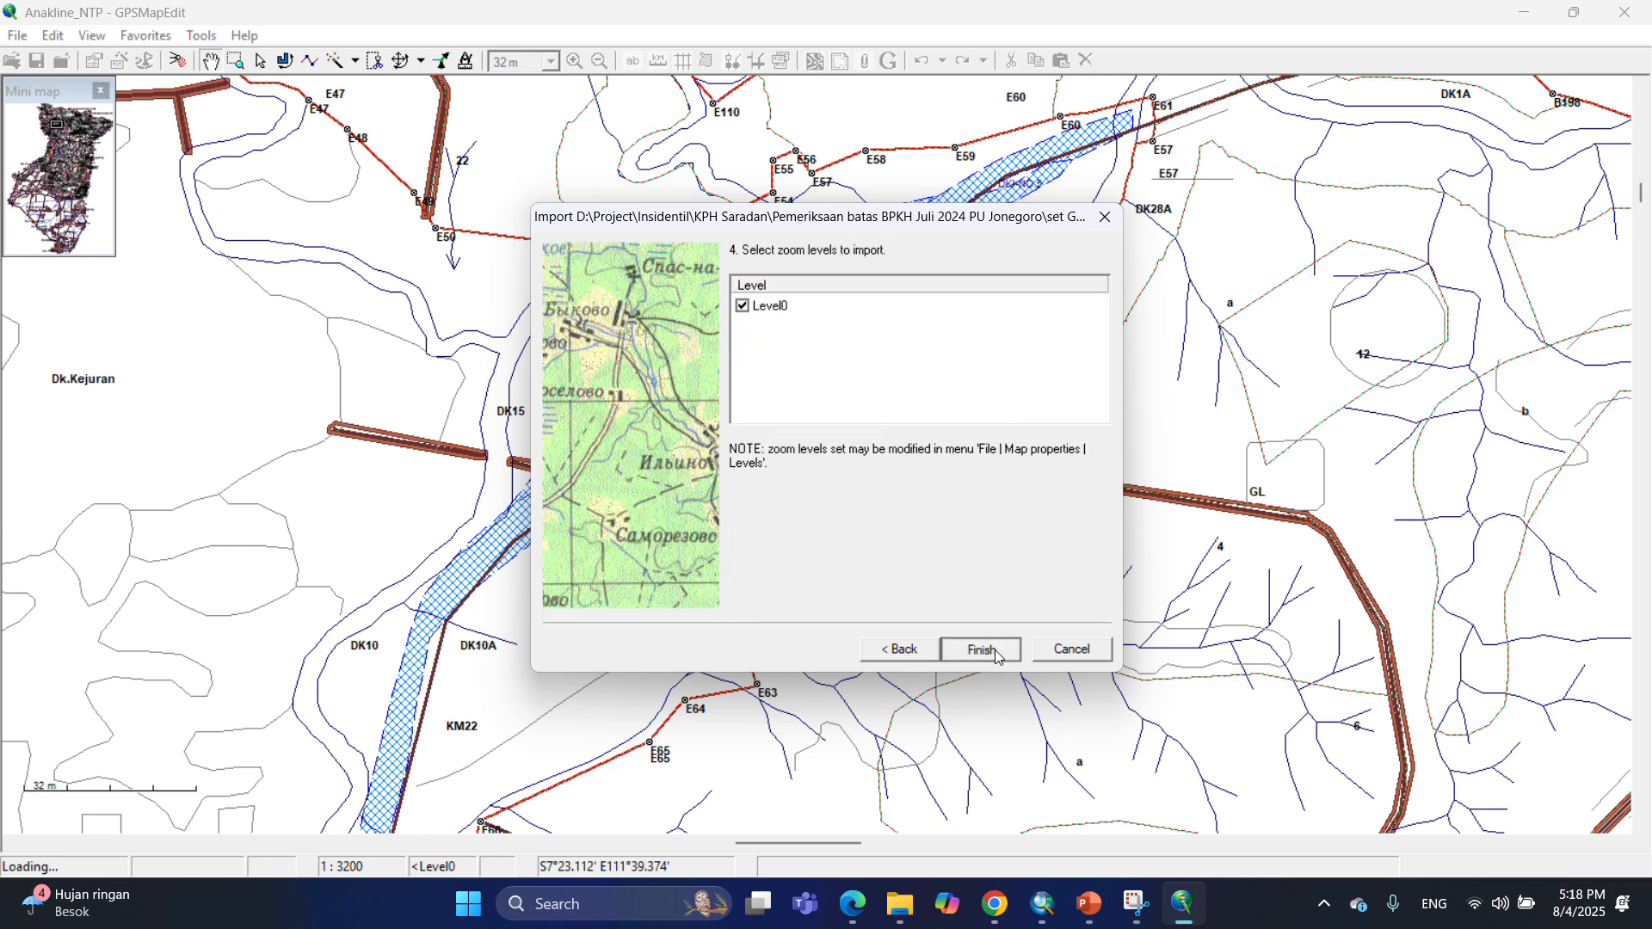
click(996, 651)
Zoom in on the map to examine the imported PAL_DK_NTP markers, then zoom back out.
drag(741, 291, 616, 321)
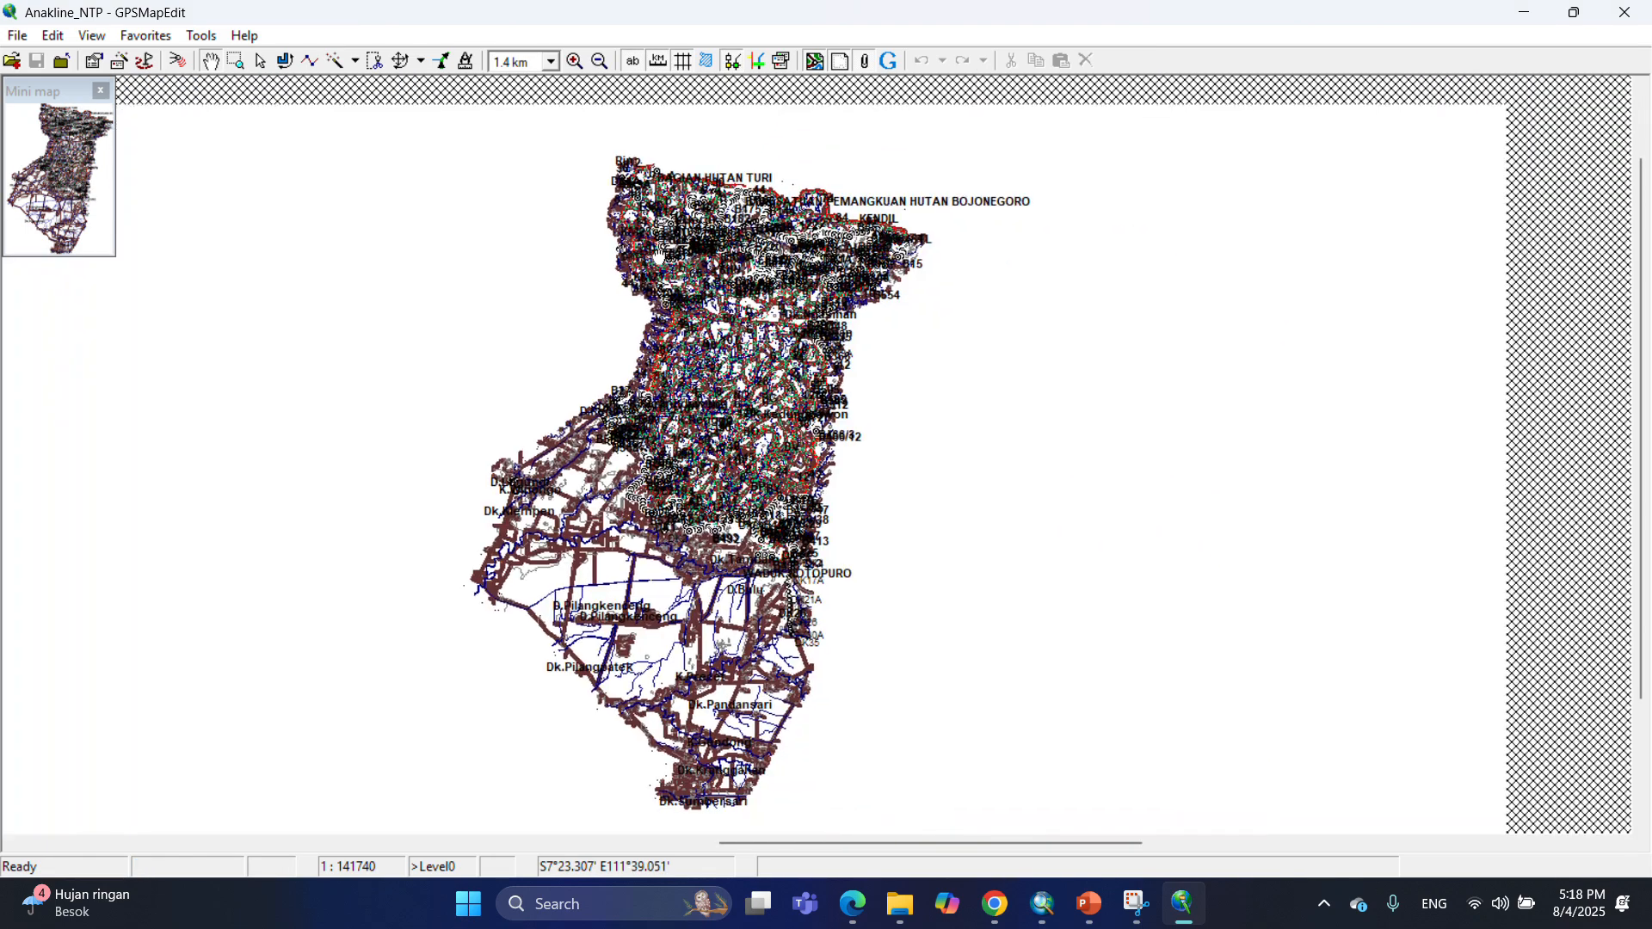
click(234, 64)
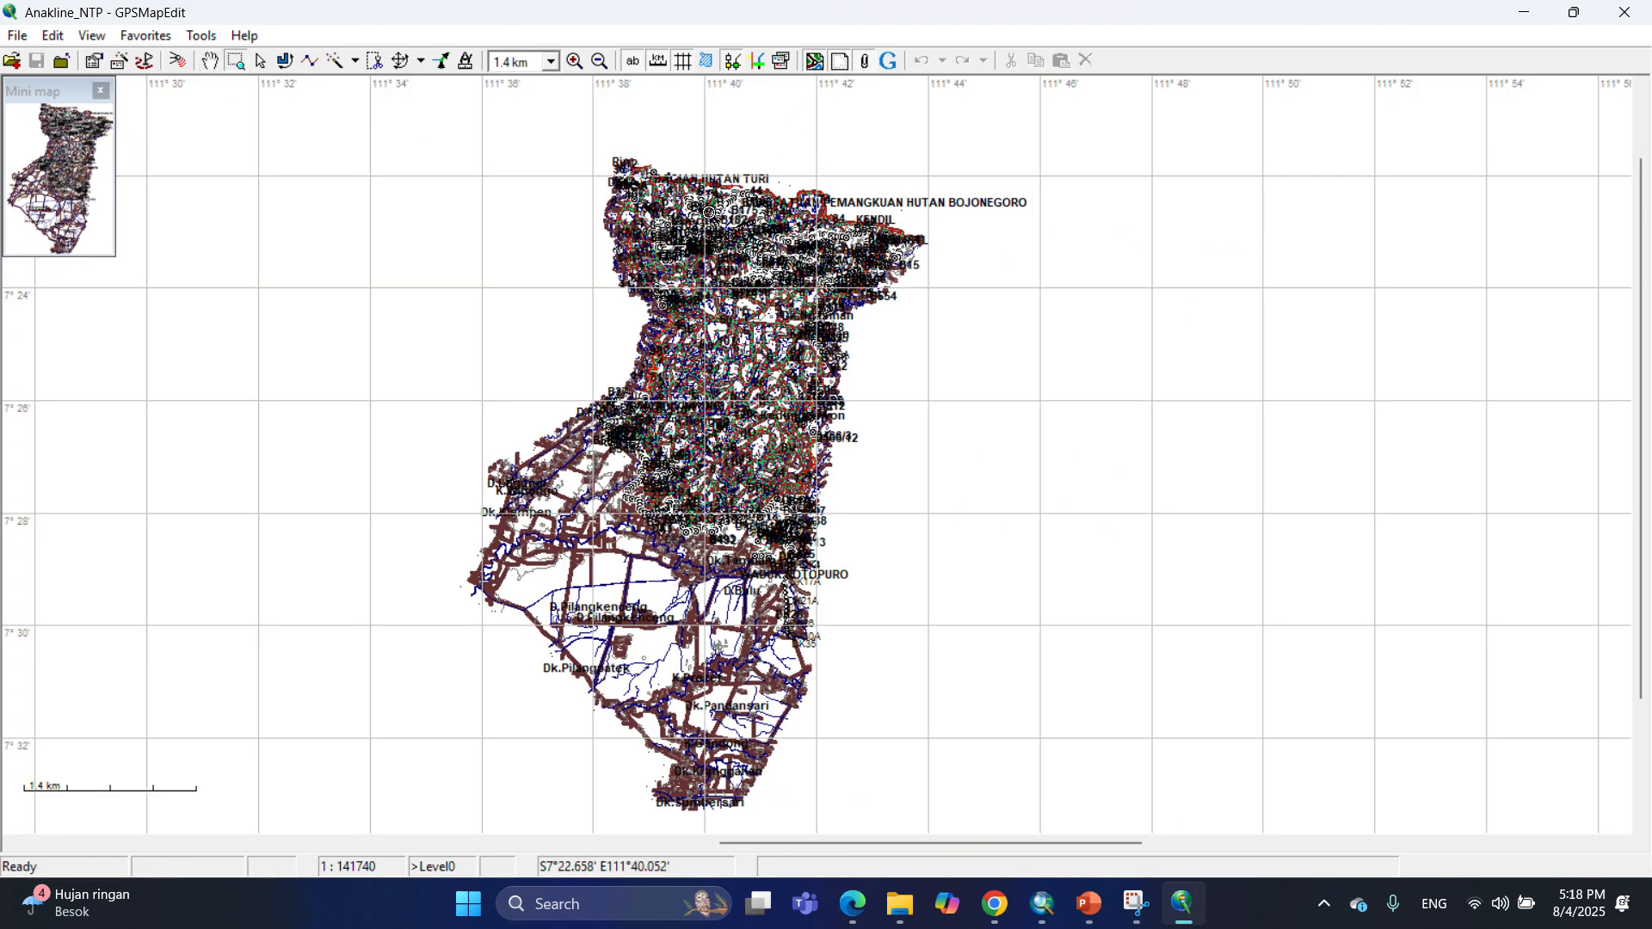
drag(708, 211, 779, 302)
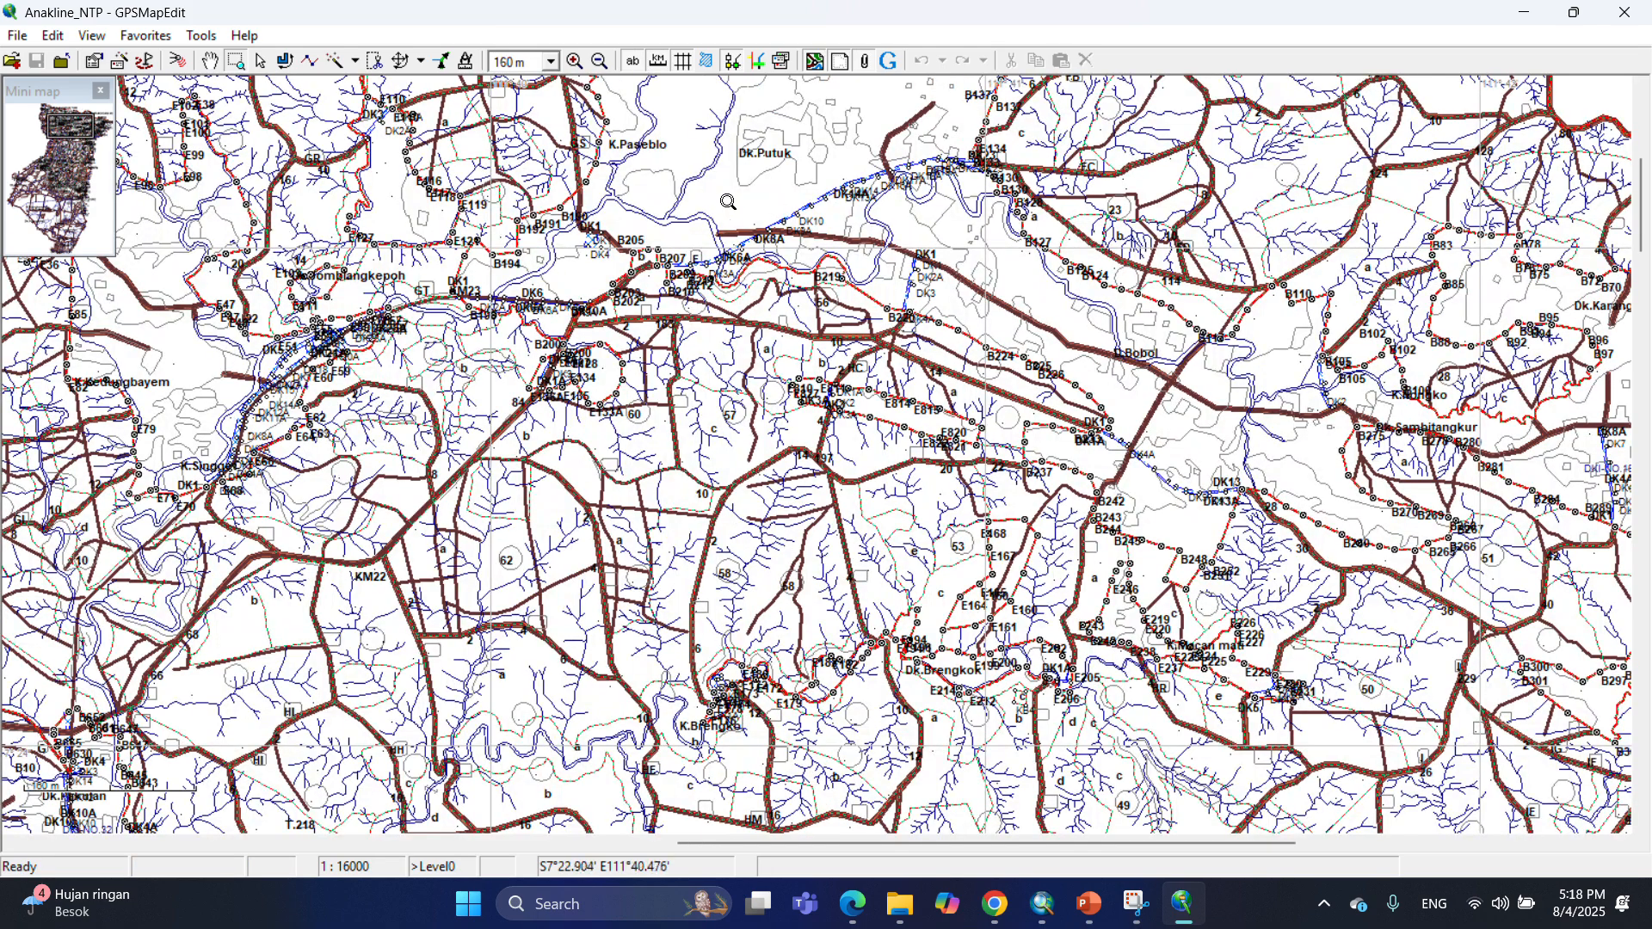
drag(271, 310, 383, 405)
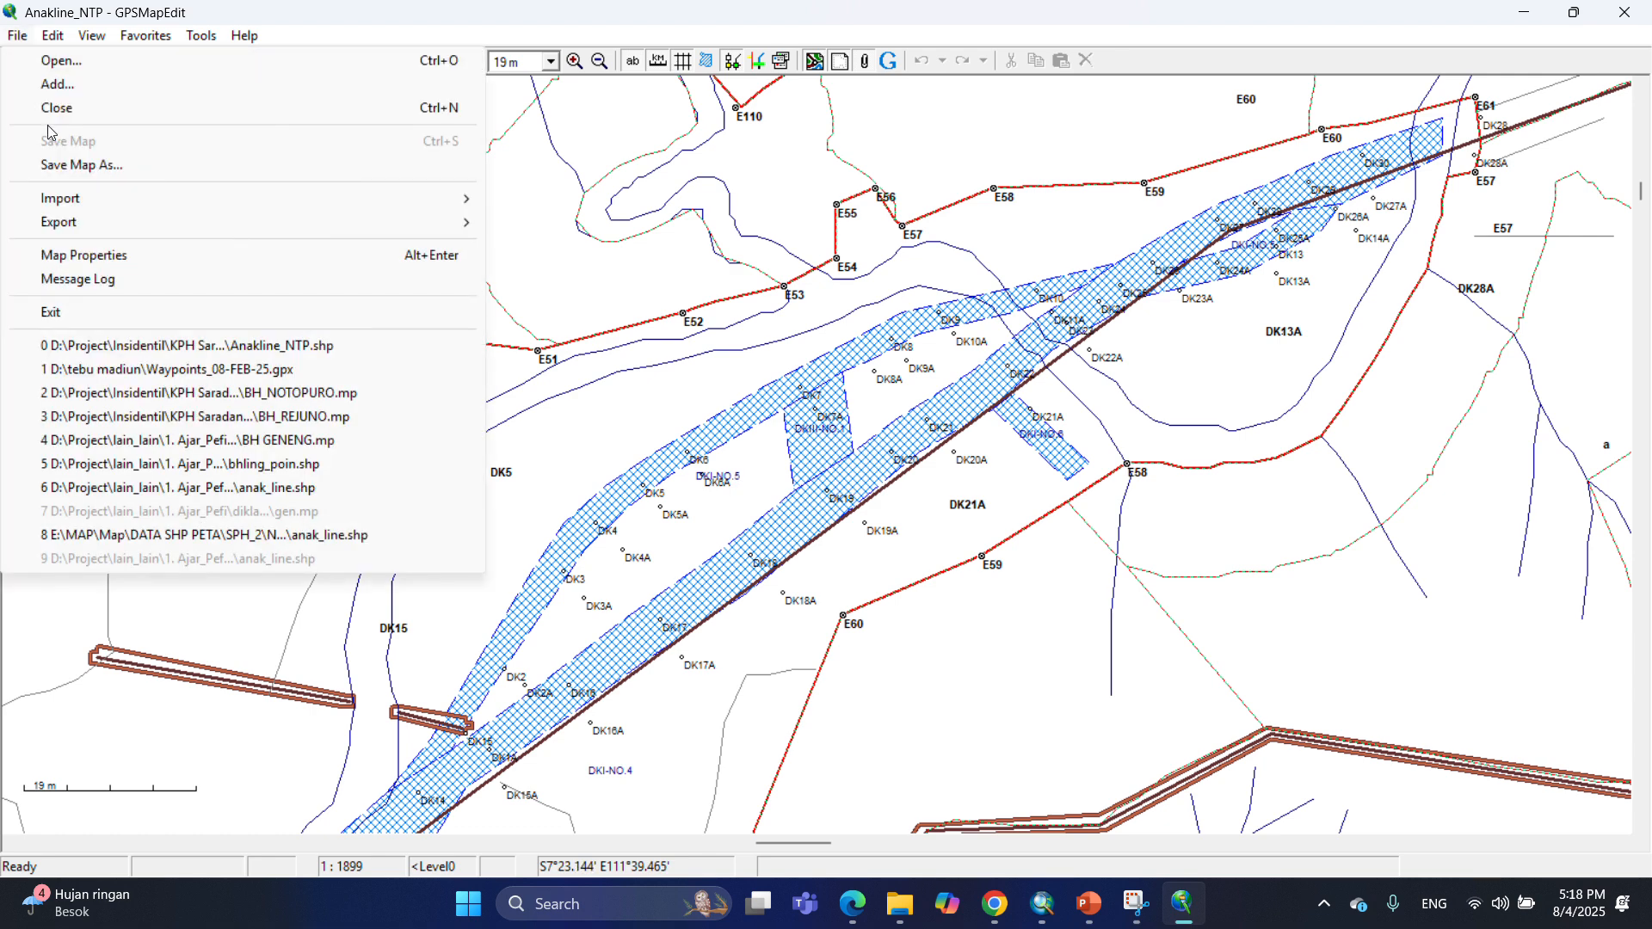
click(551, 36)
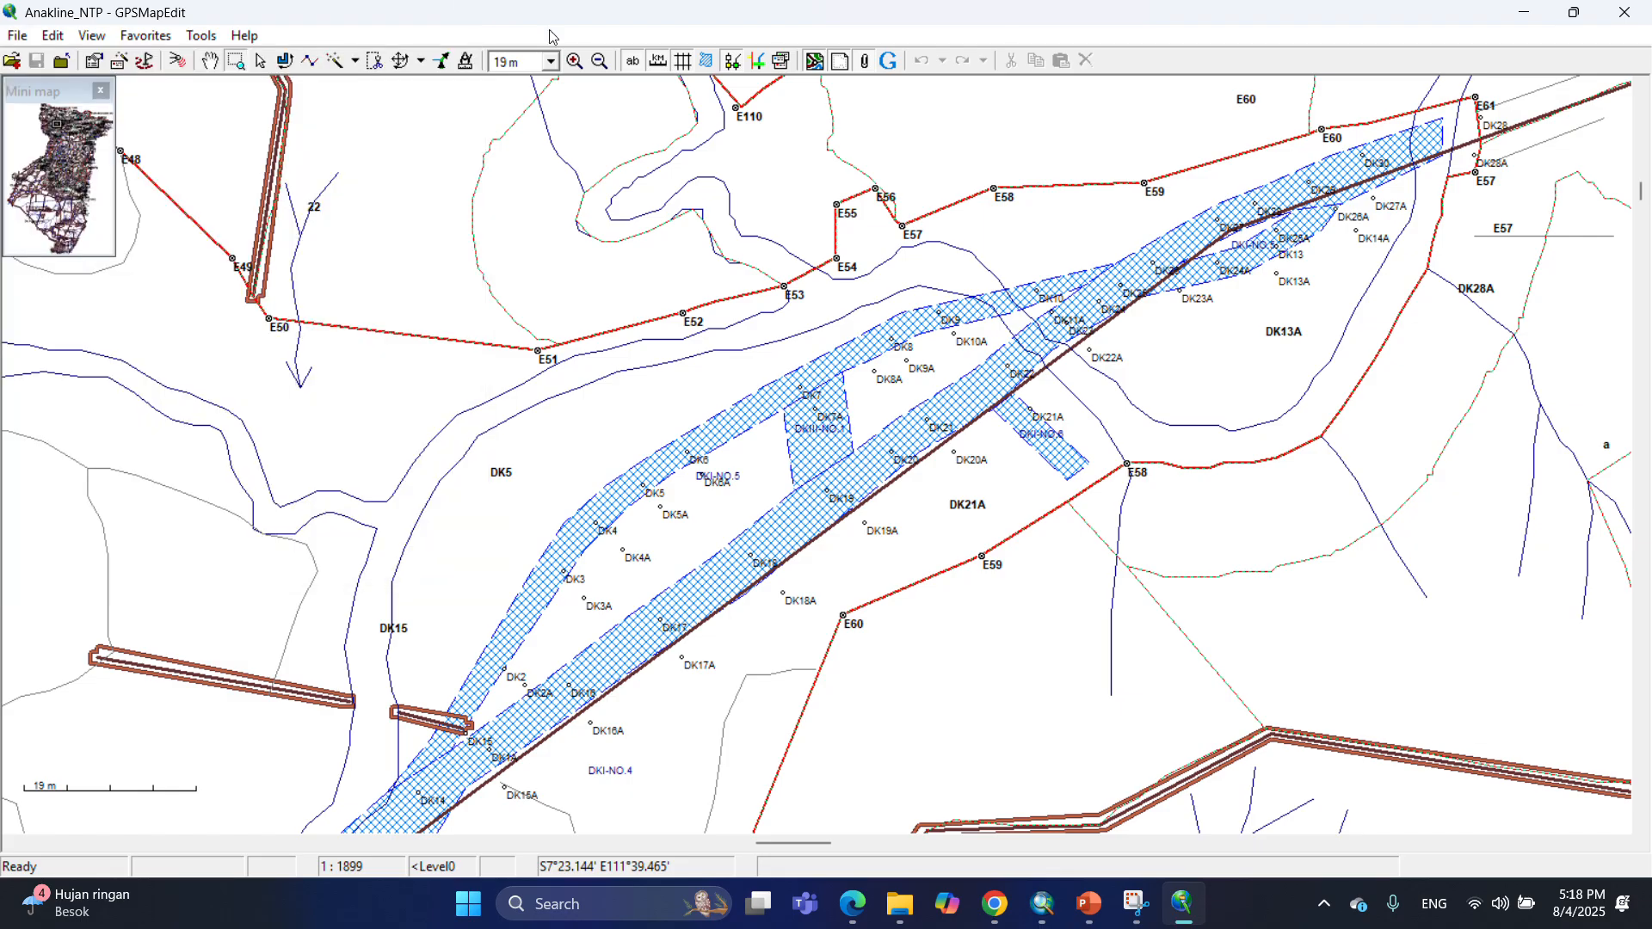
click(600, 61)
click(600, 61)
click(599, 61)
click(599, 61)
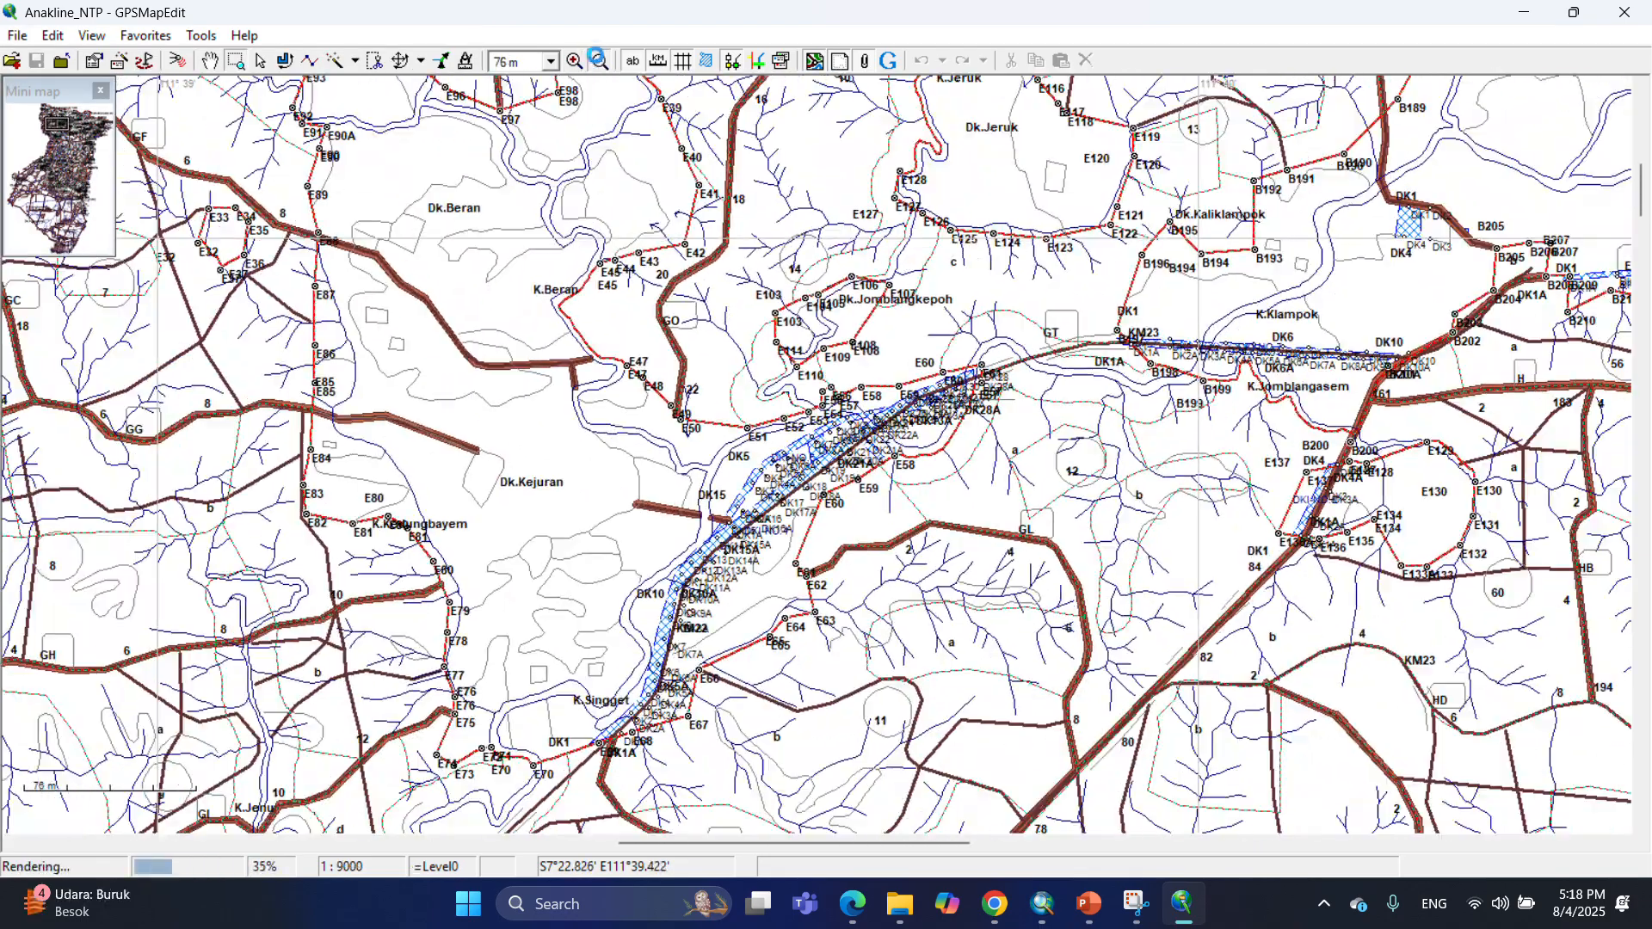
click(600, 61)
click(599, 62)
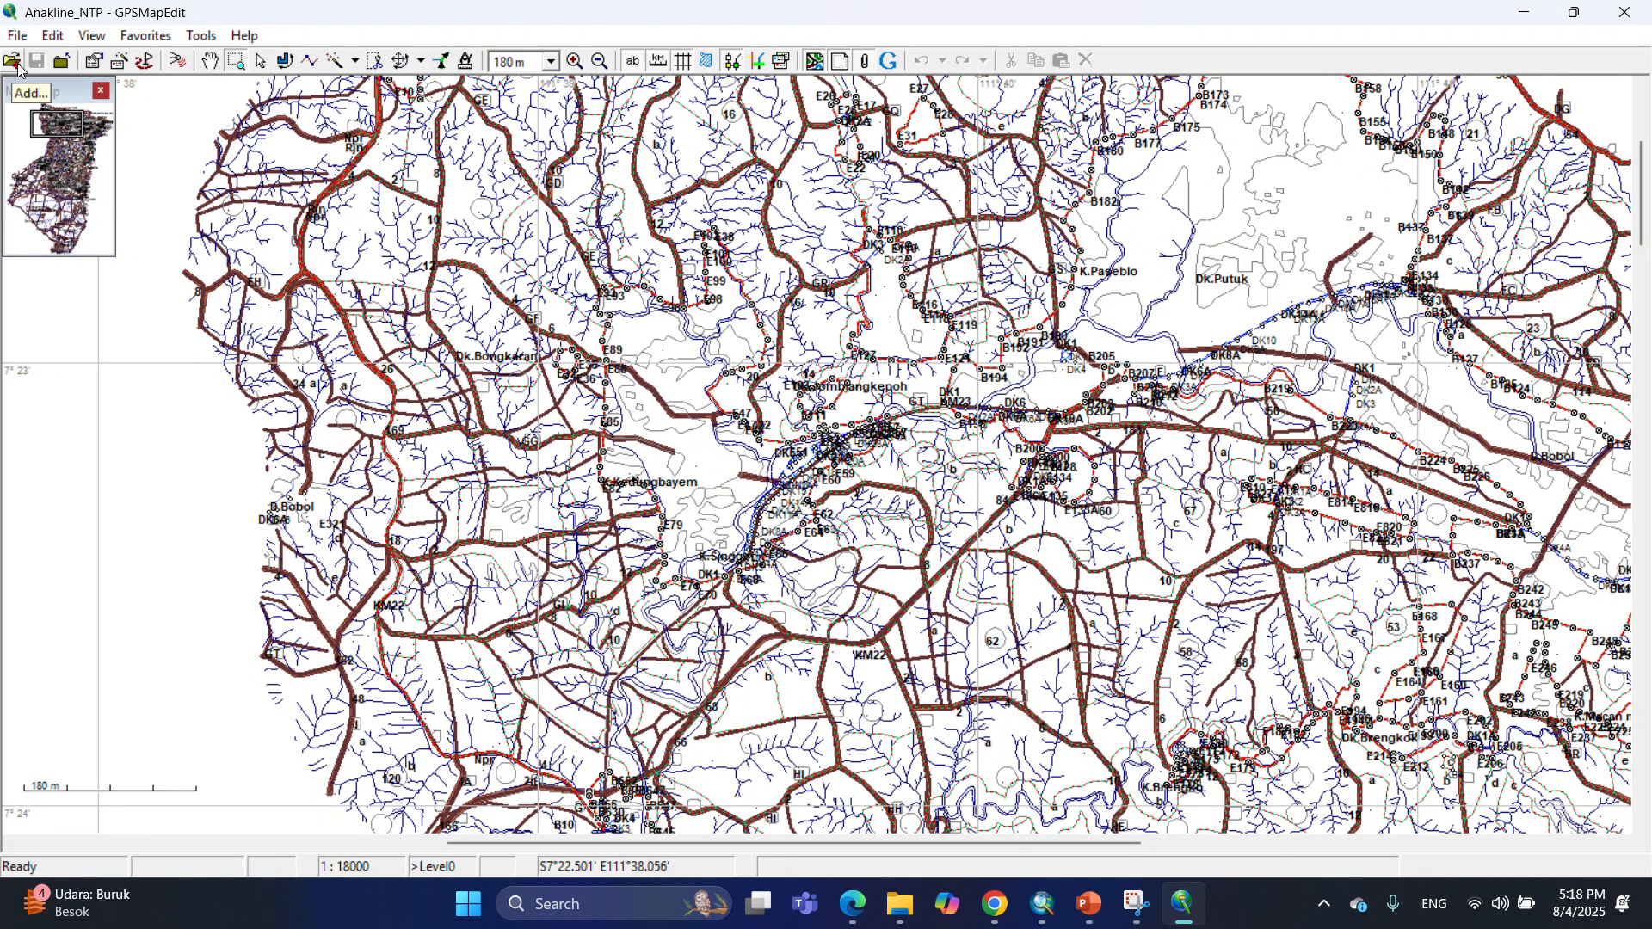
click(210, 61)
drag(1130, 375, 867, 665)
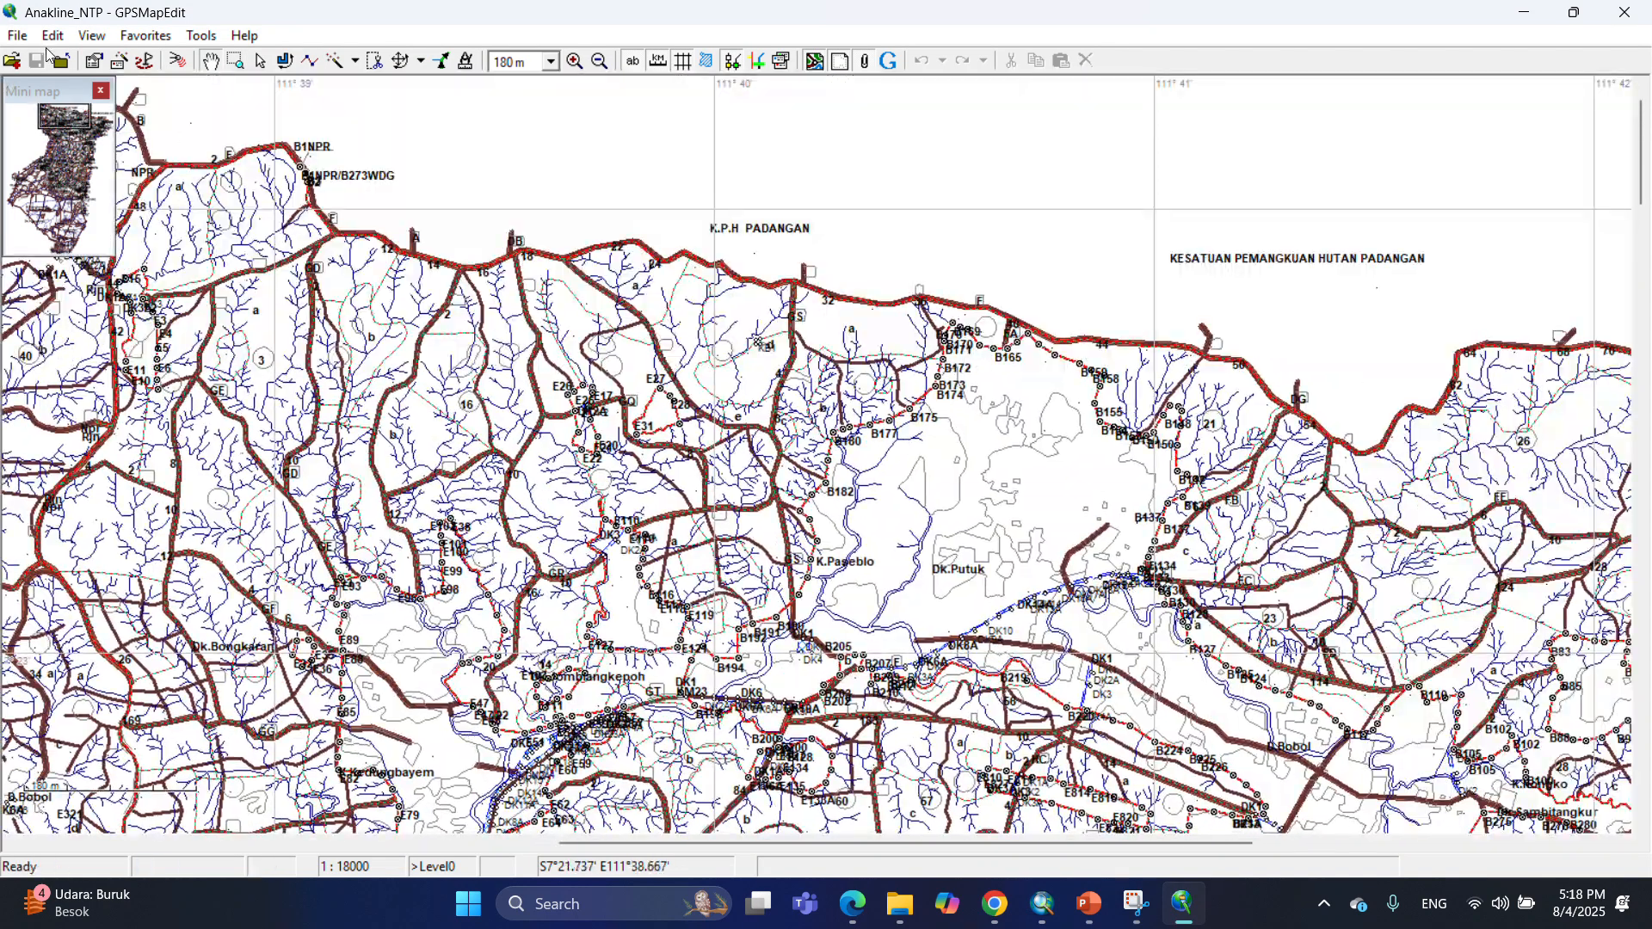
Open the map properties and set the map ID to 11000NTP and the name to BH NOTOPURO.
click(17, 35)
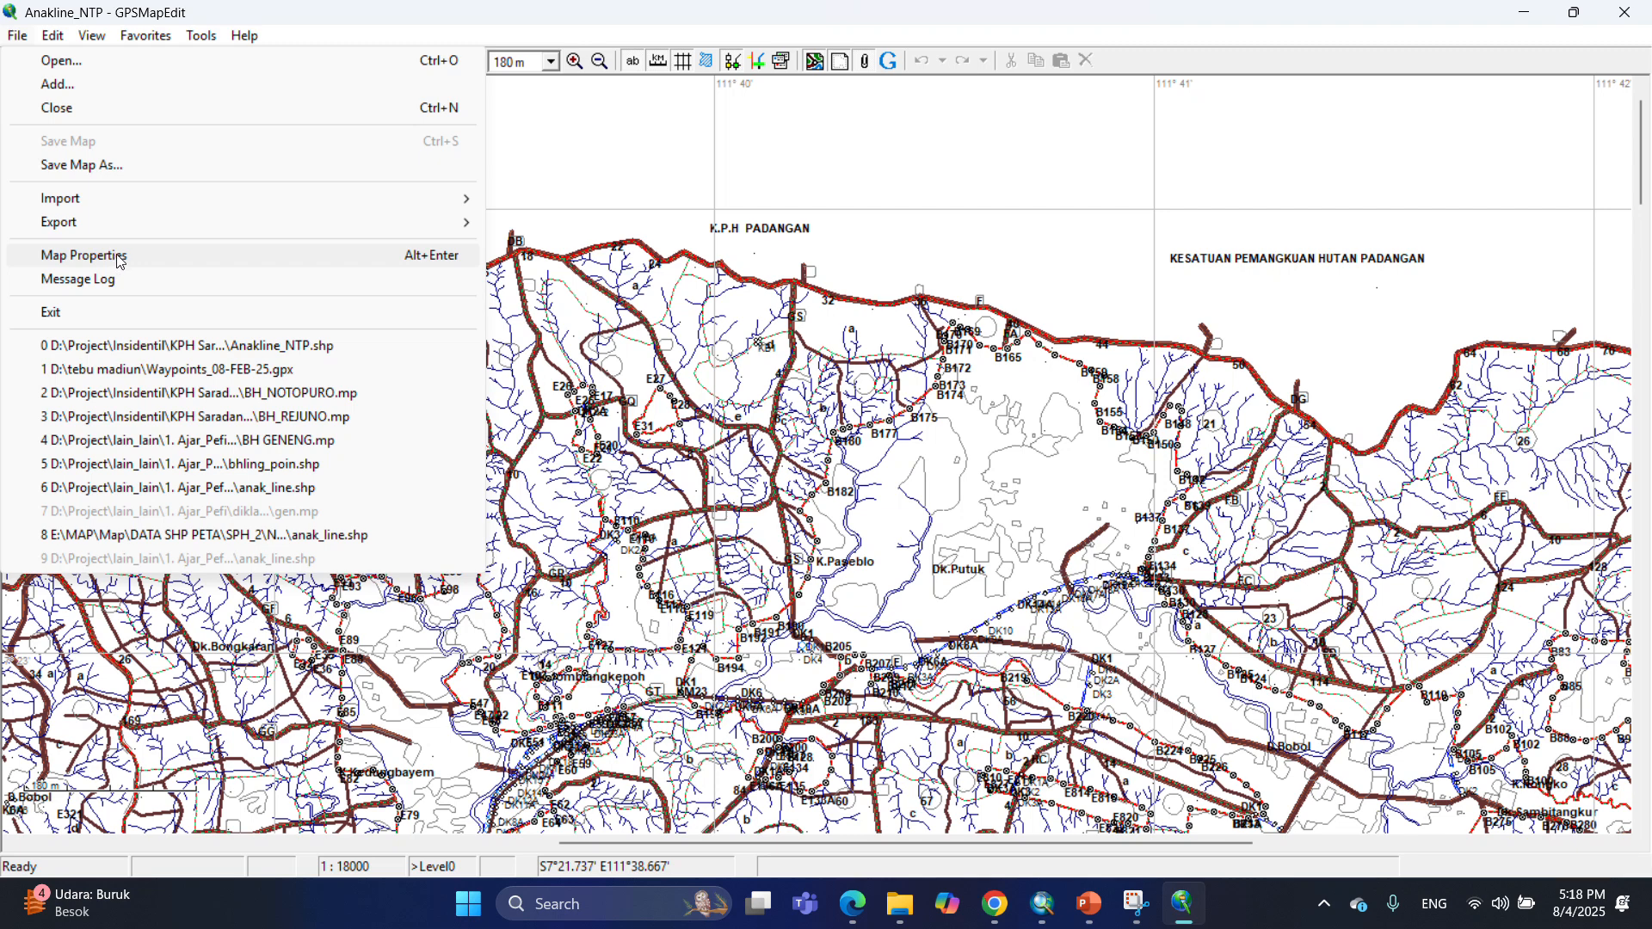
click(117, 262)
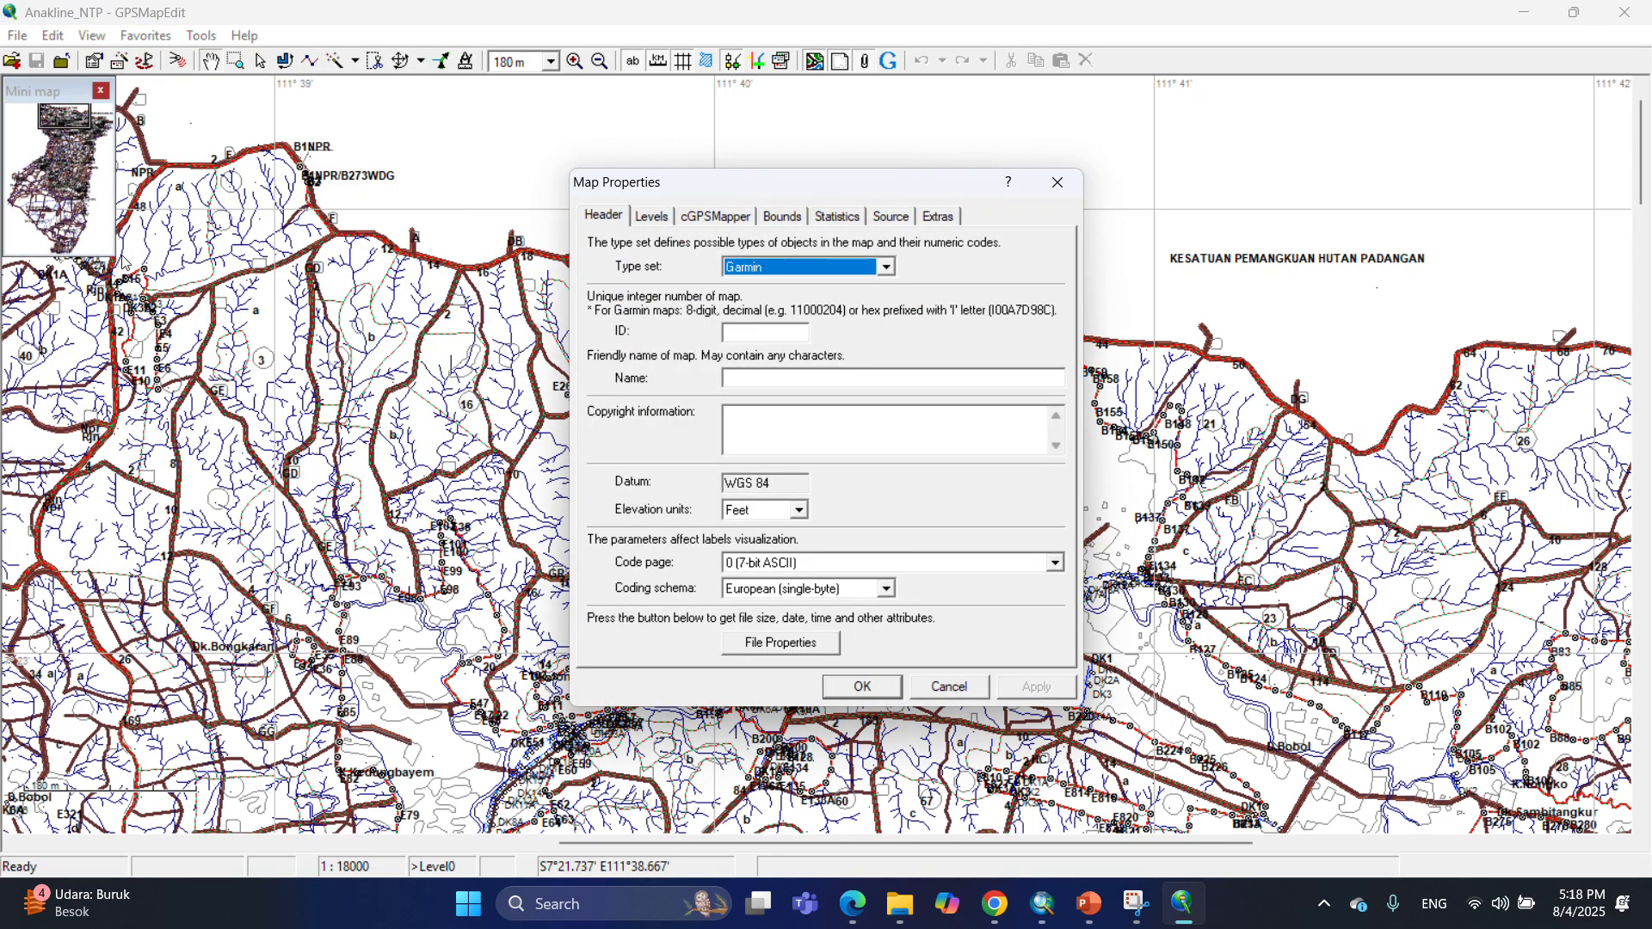
click(761, 332)
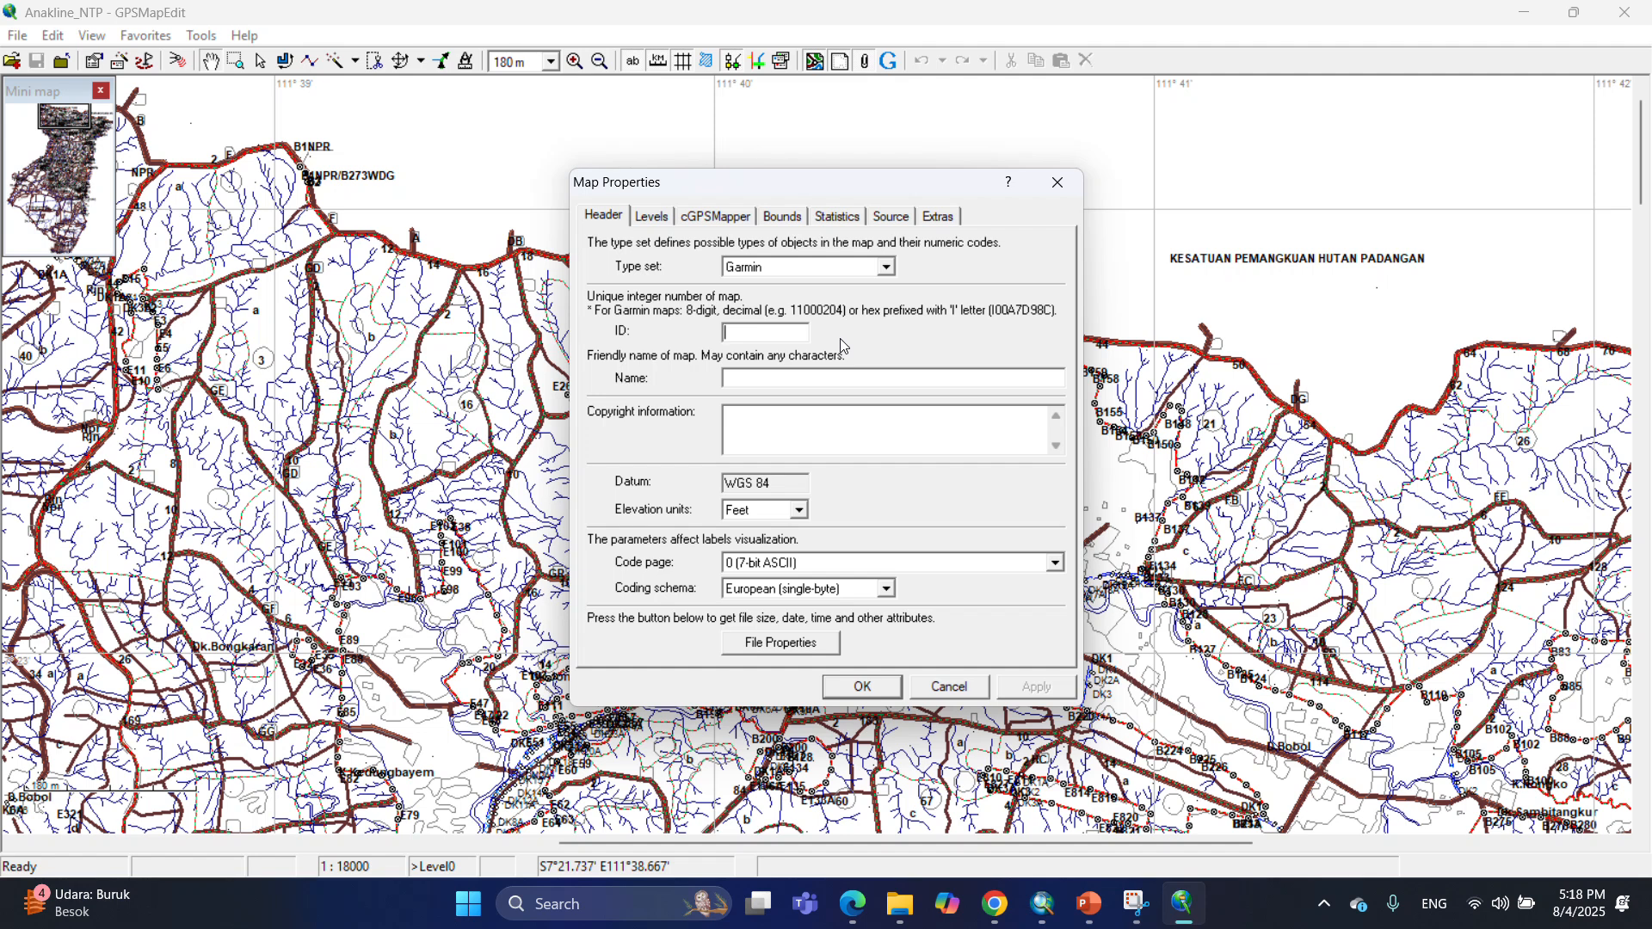
text(11000NTP)
click(798, 380)
text(BH NOTOPURO)
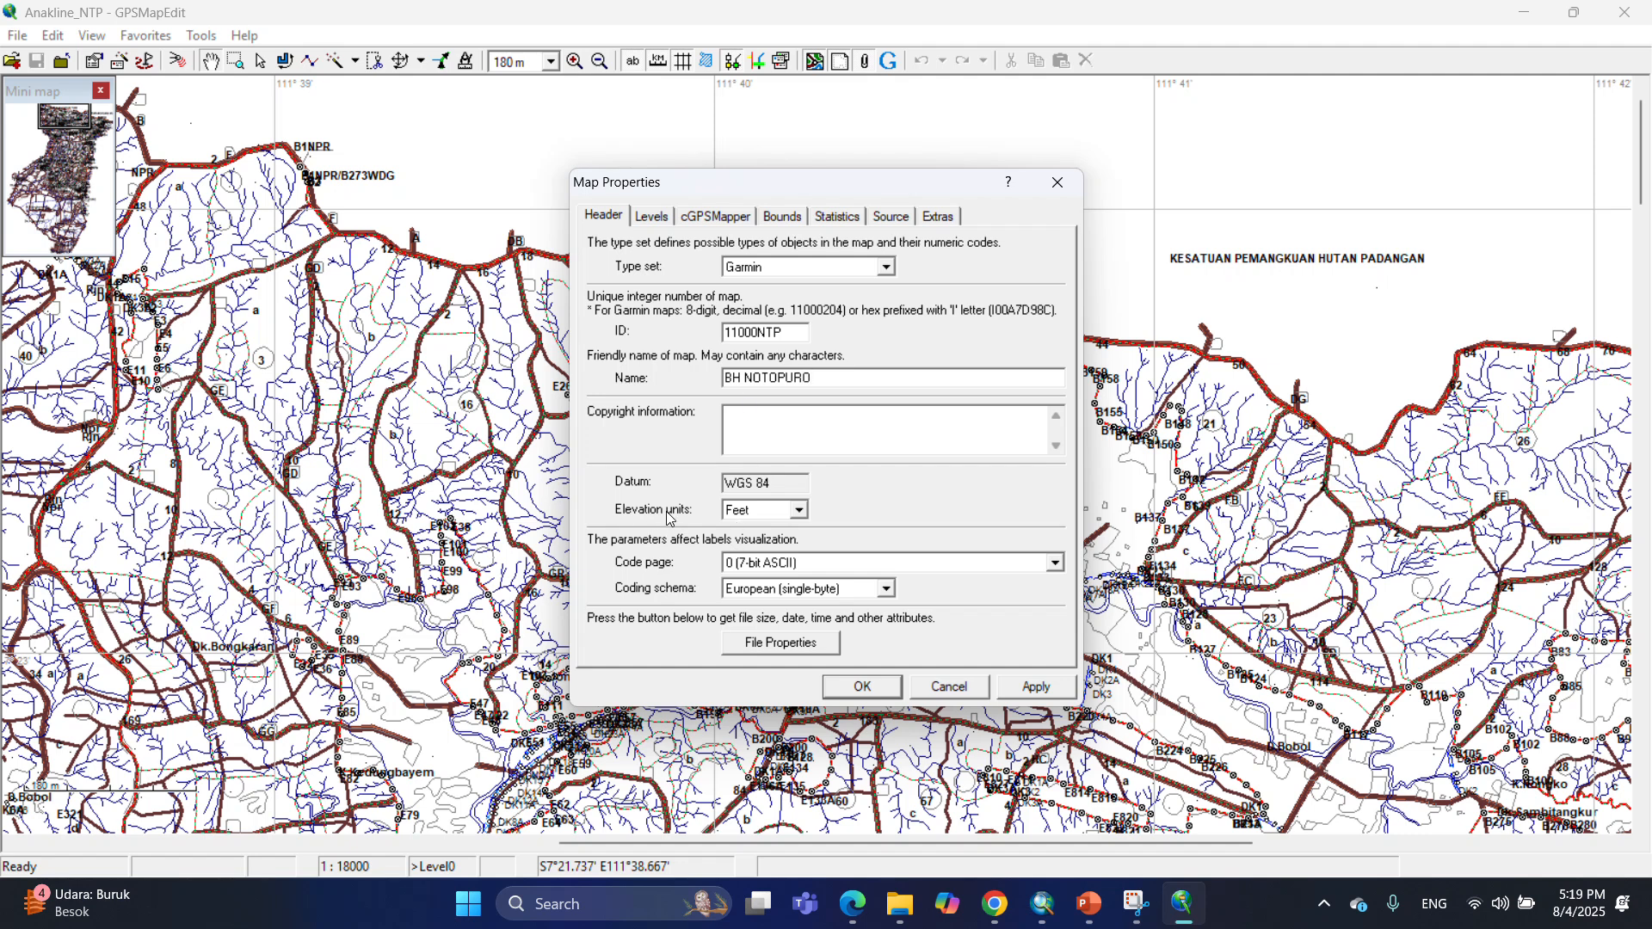
Set the elevation units to Meters and apply the map properties.
click(799, 511)
click(764, 539)
click(1037, 688)
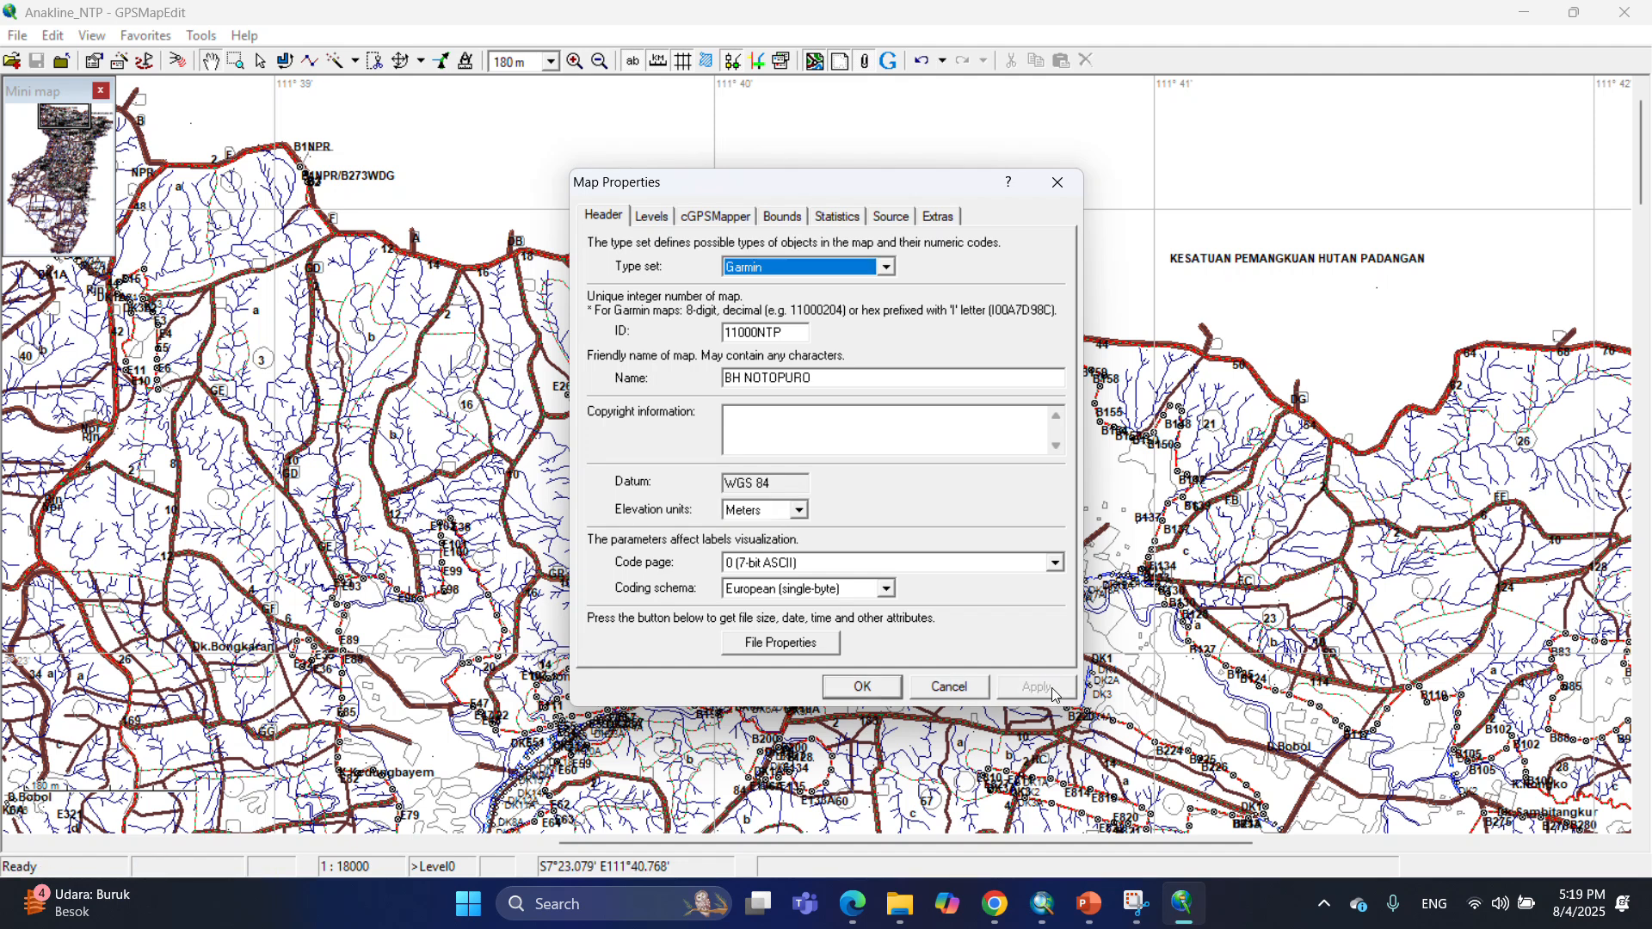
click(863, 688)
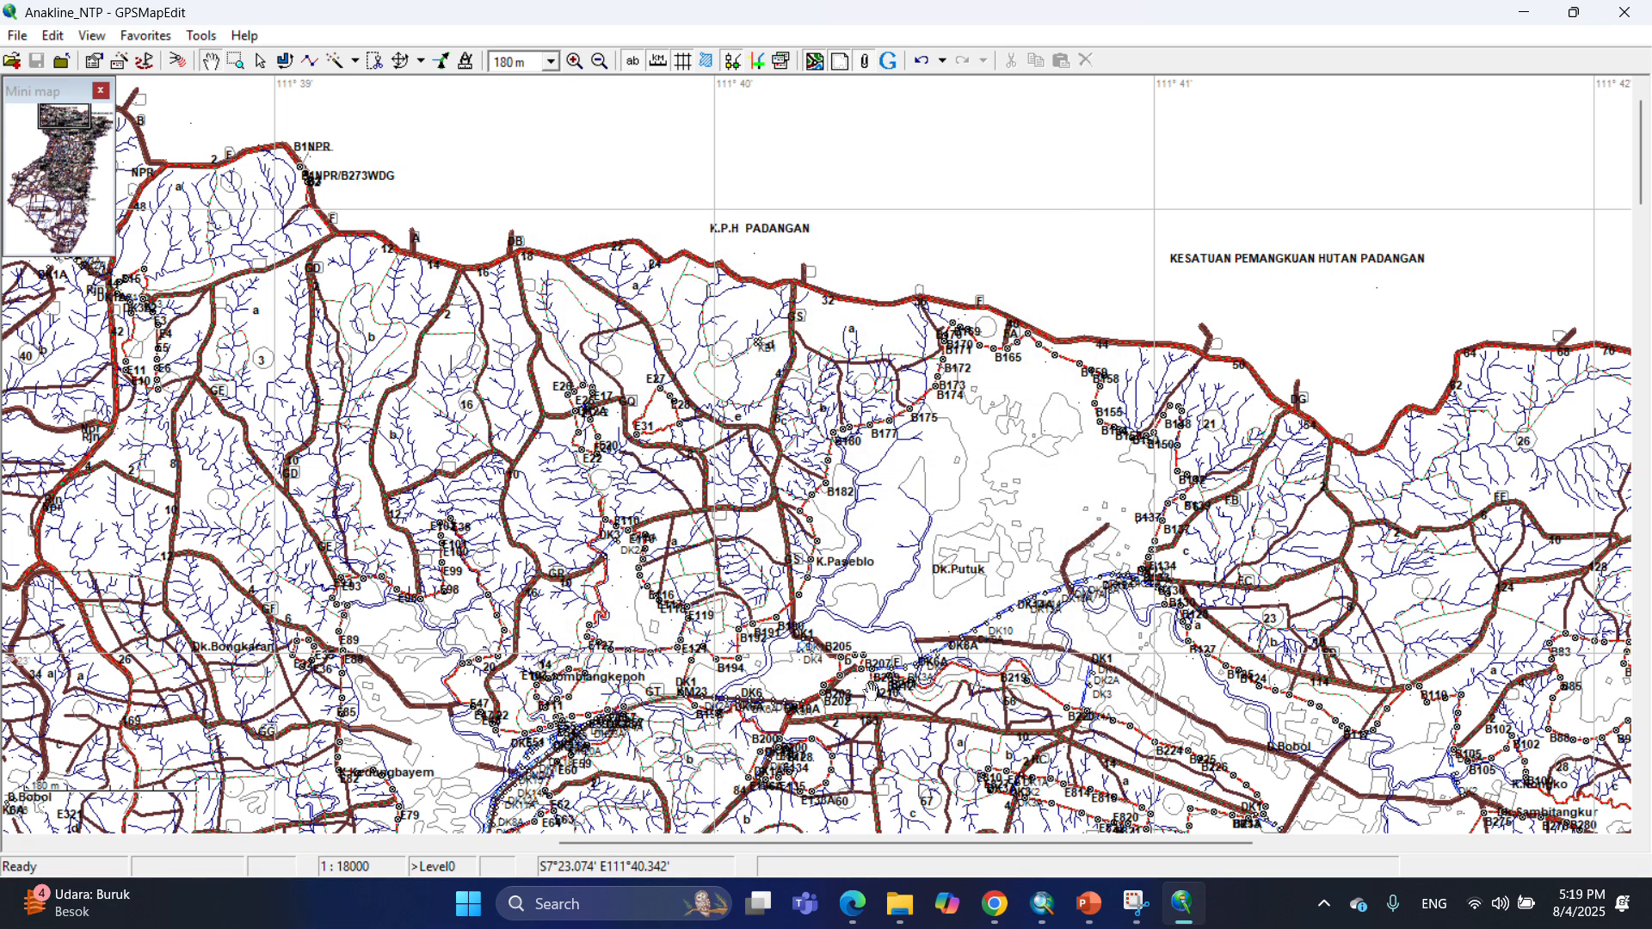
Start saving the map under a new name and browse to the tutorial folder inside Diklat Pengukuran.
click(21, 37)
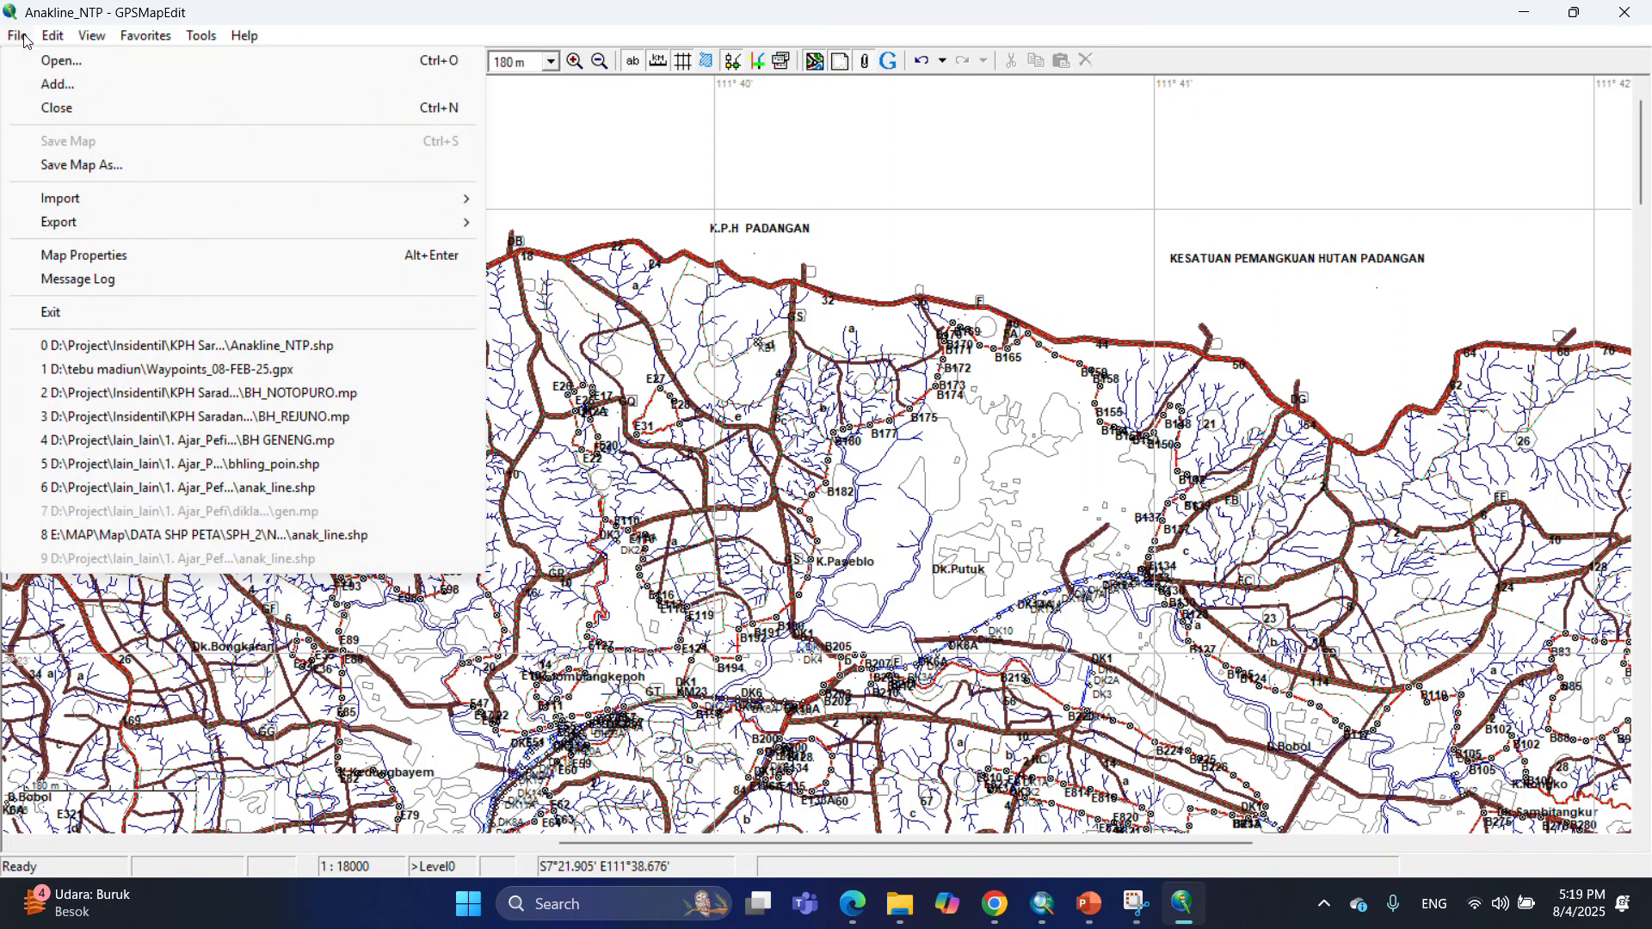
click(57, 166)
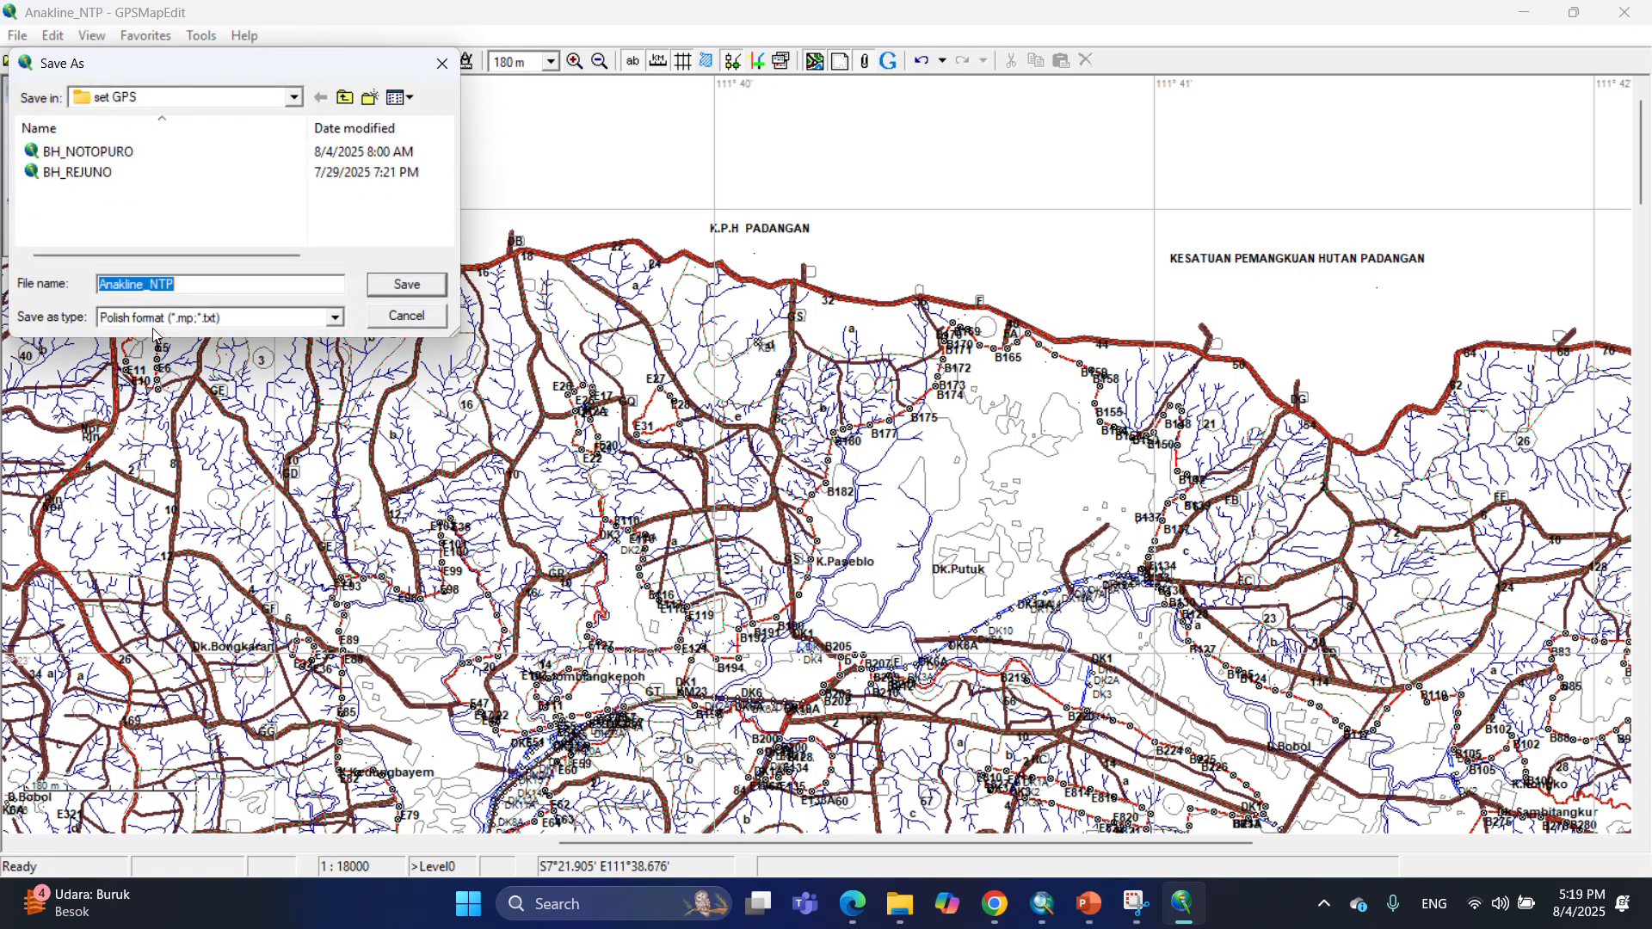
click(212, 103)
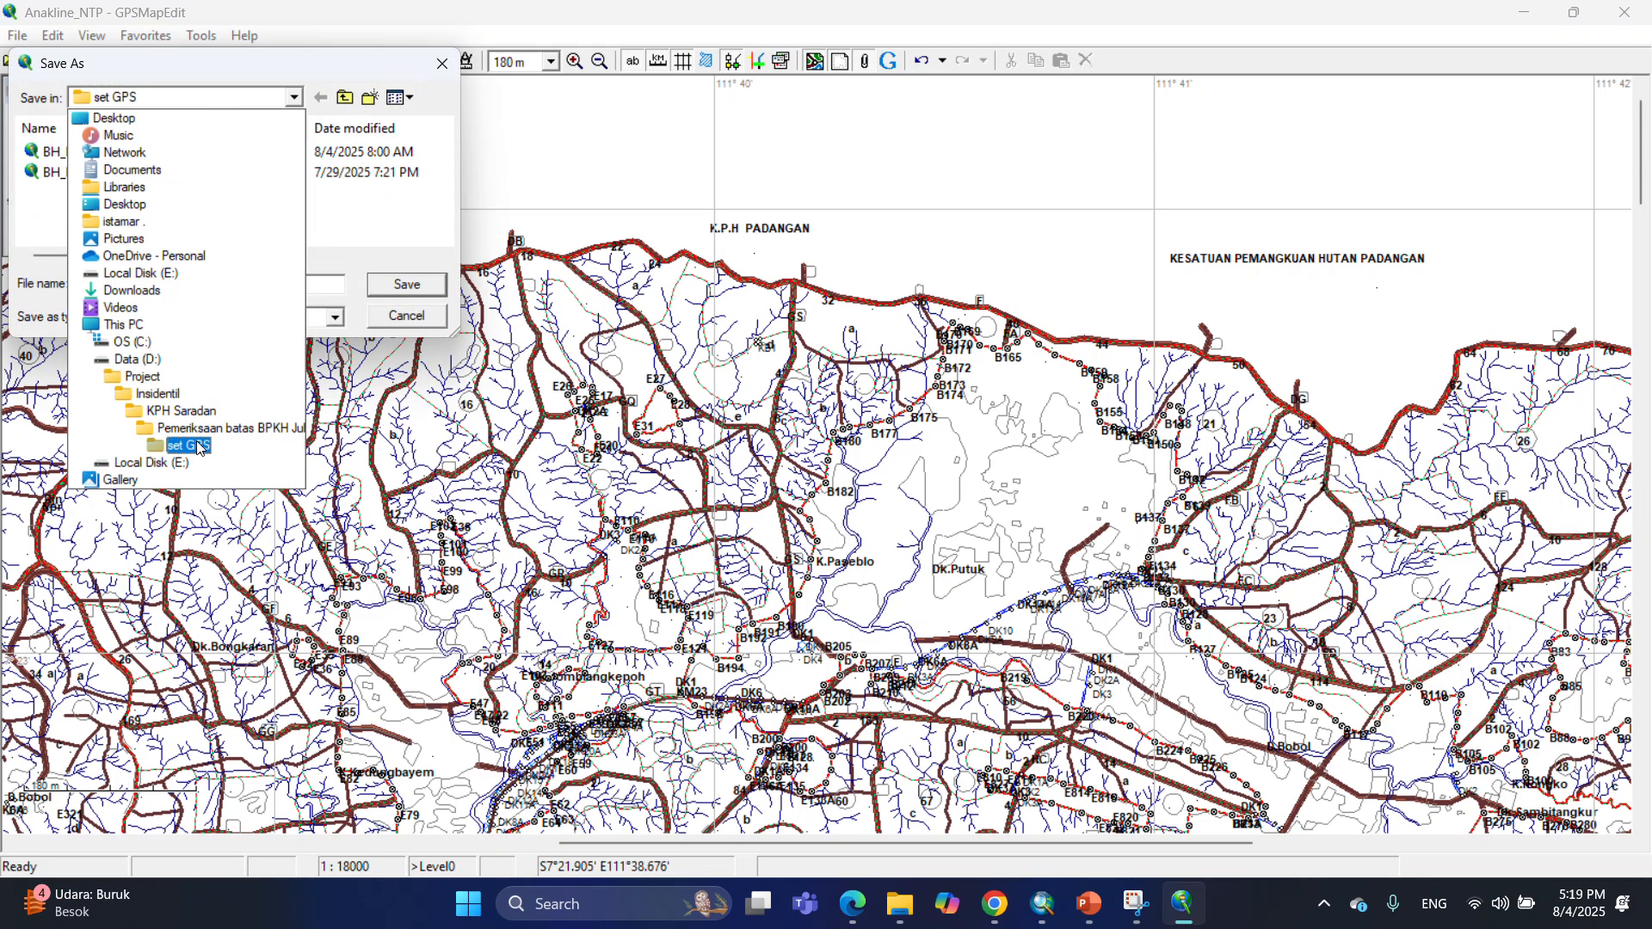
click(138, 377)
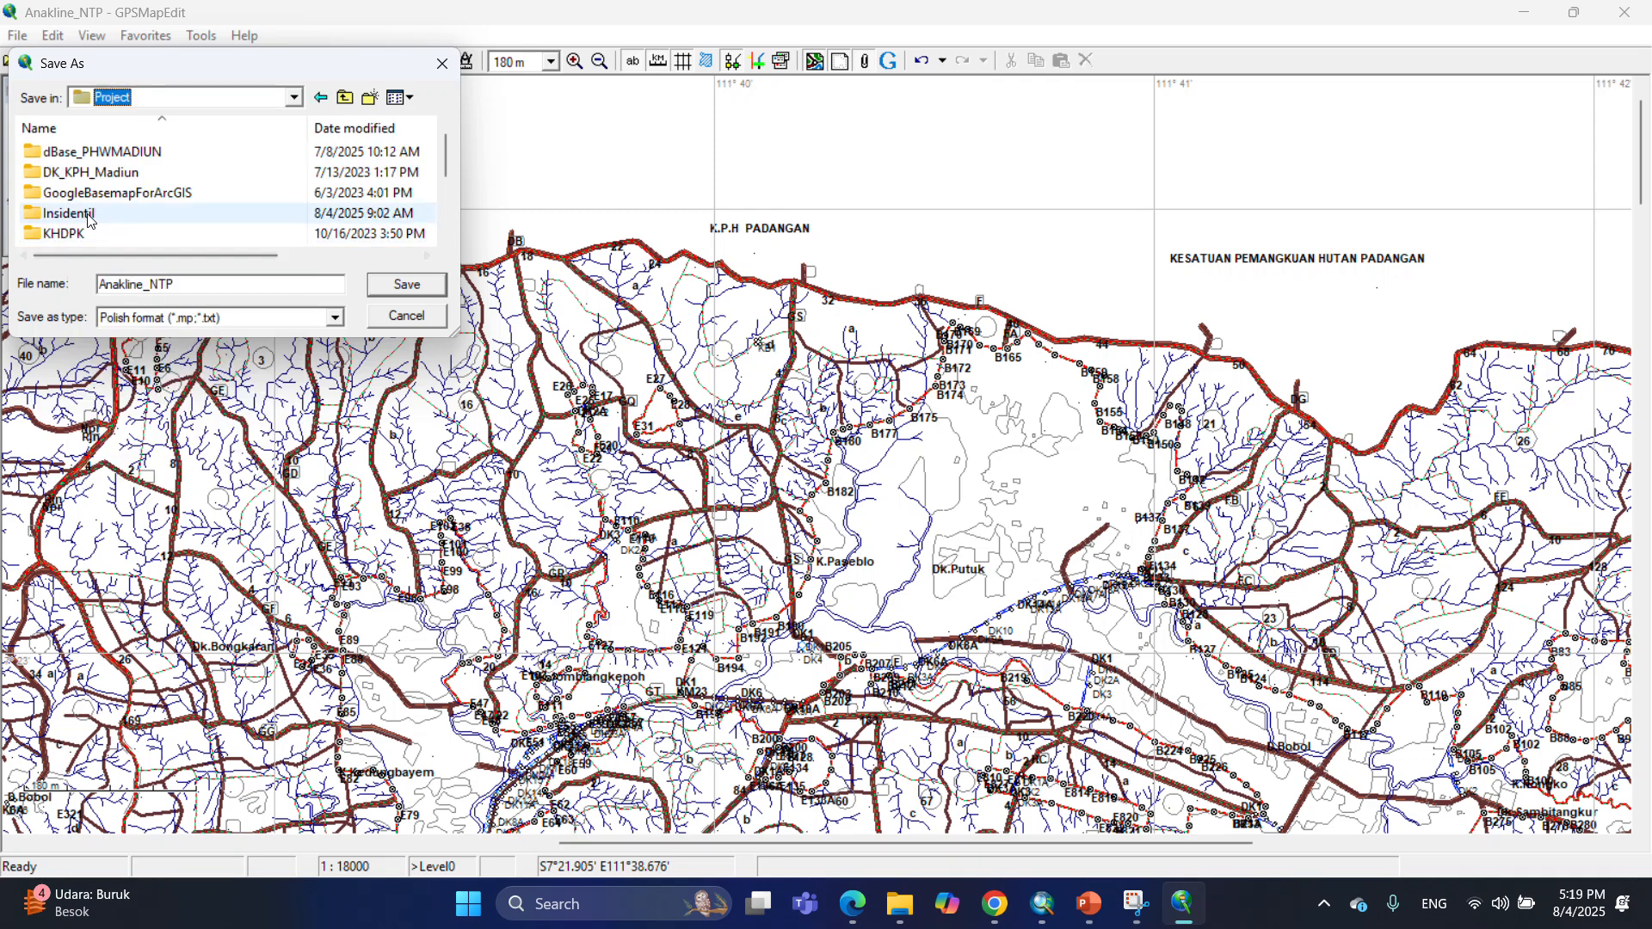
scroll(85, 215, down, 1)
double_click(84, 215)
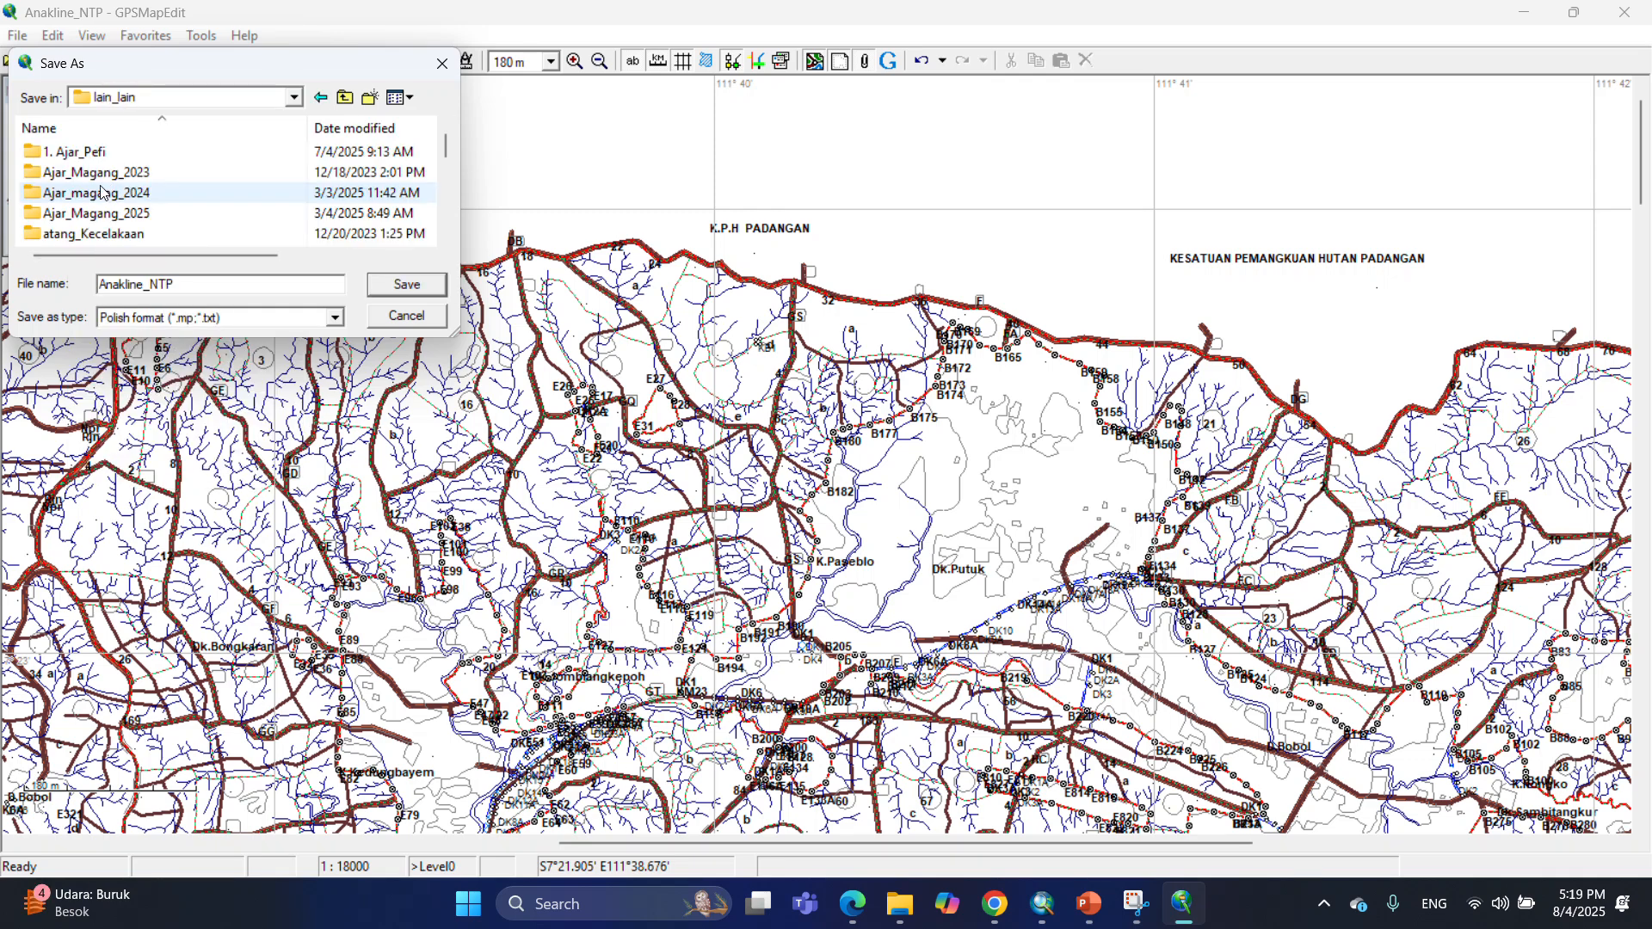
double_click(101, 153)
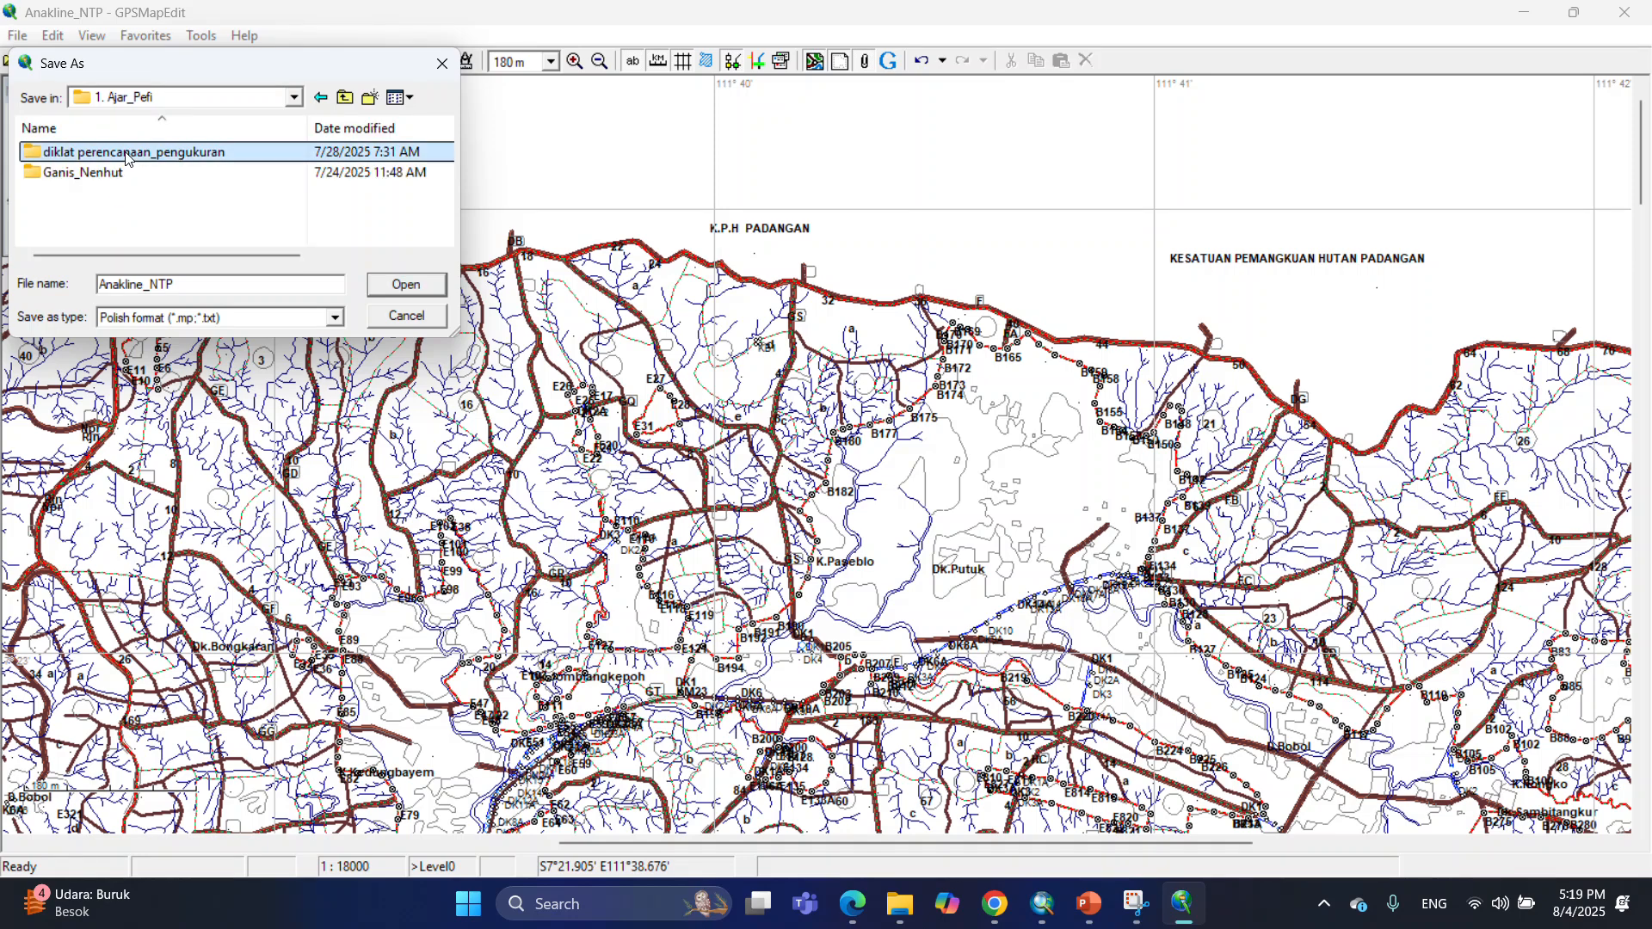
double_click(121, 155)
double_click(126, 157)
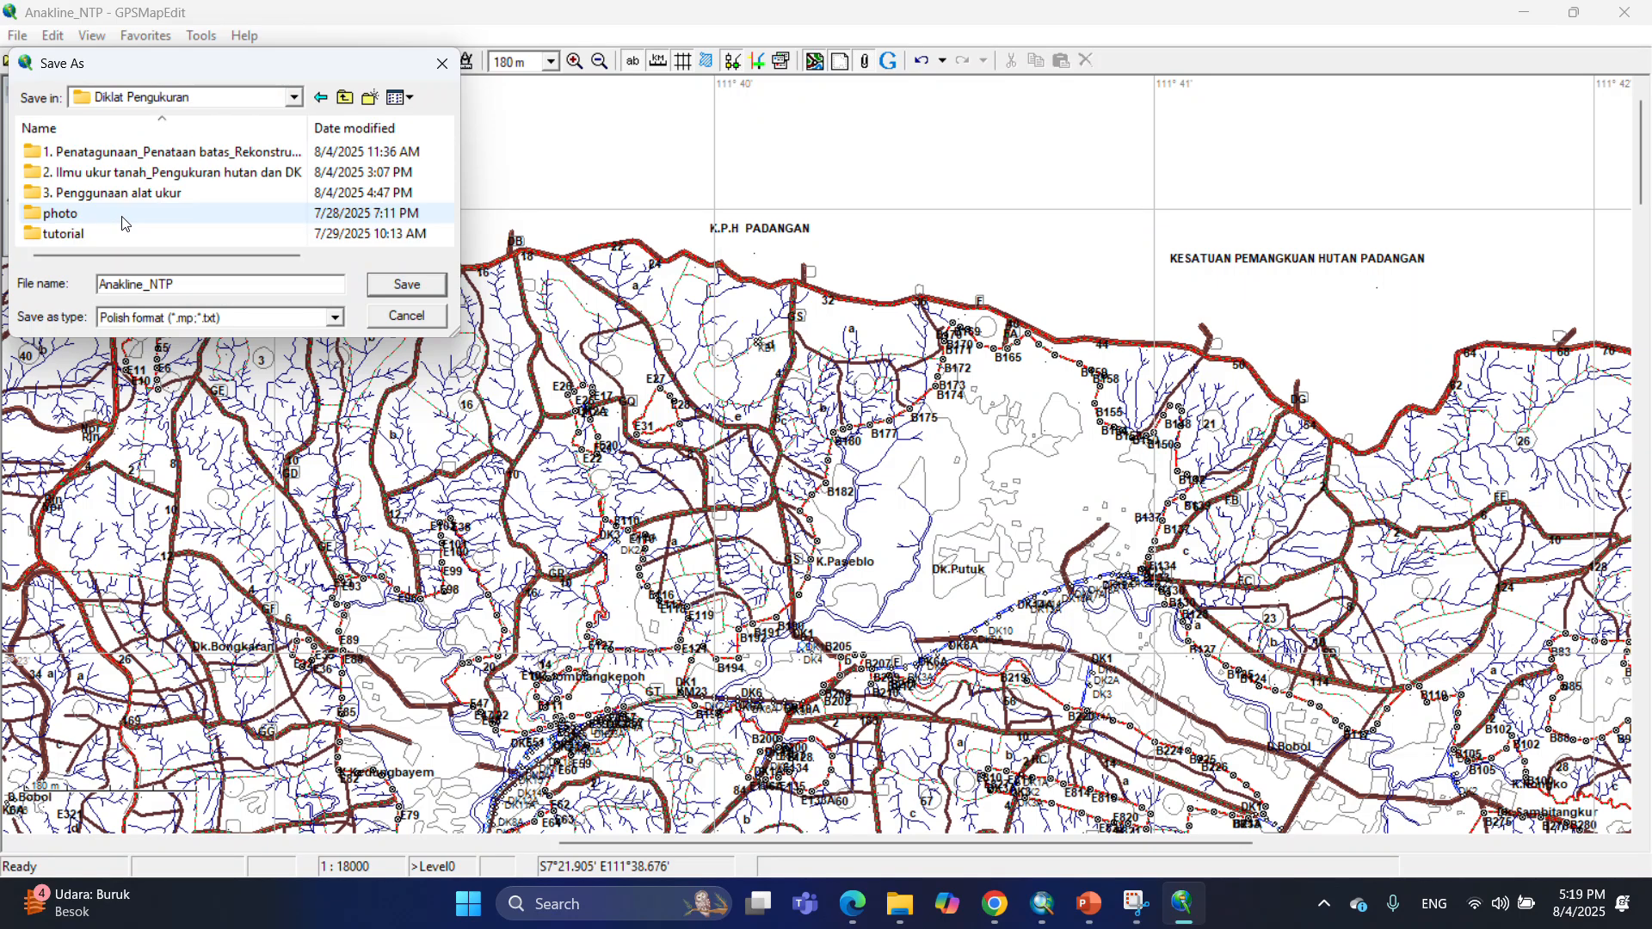
double_click(90, 233)
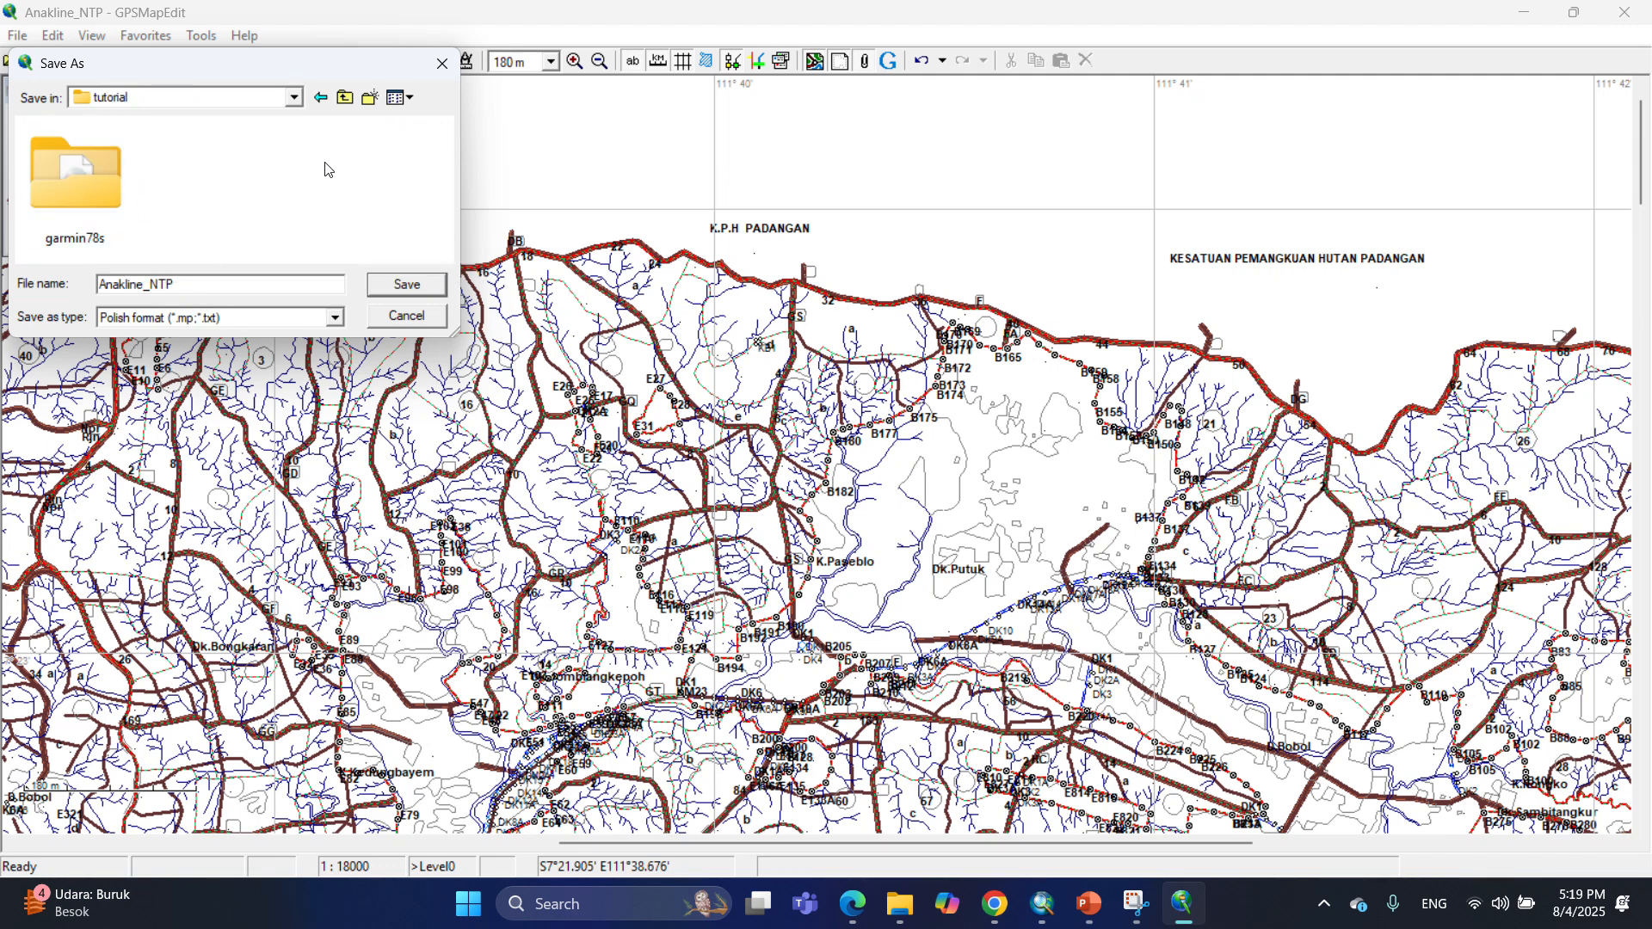
Create a new folder named Setting NTP inside the tutorial folder and open it.
click(370, 98)
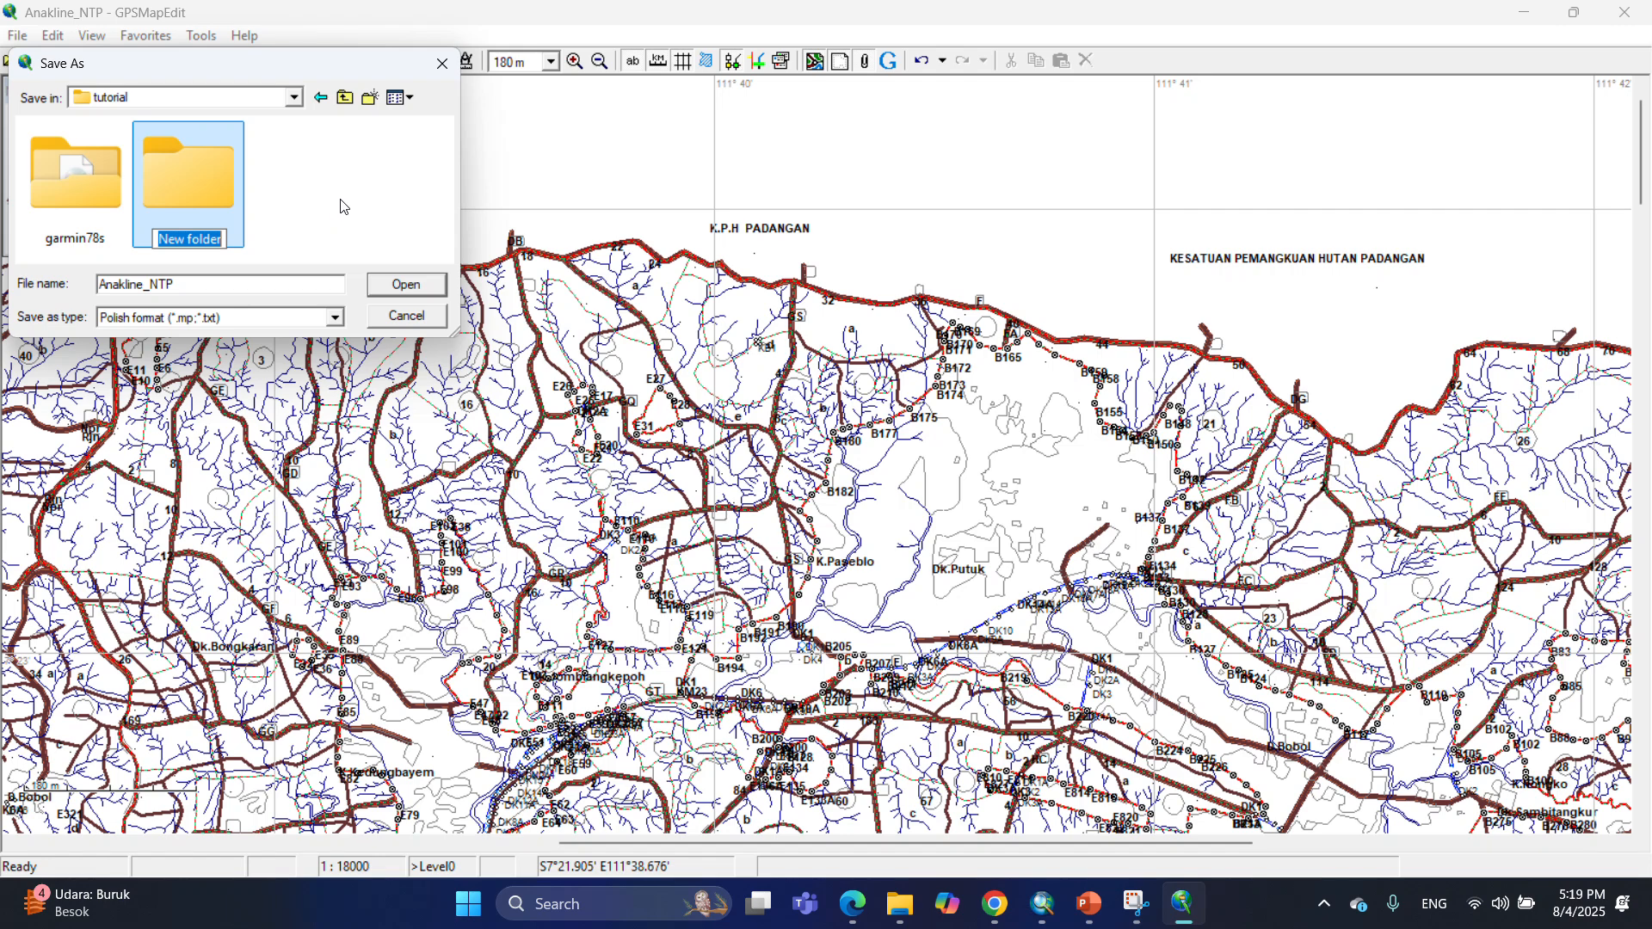
text(ST)
key(BackSpace)
key(BackSpace)
text(Setting NTP)
key(Return)
key(Return)
Save the map in Polish format as BH NOTOPURO in the Setting NTP folder.
drag(178, 285, 98, 284)
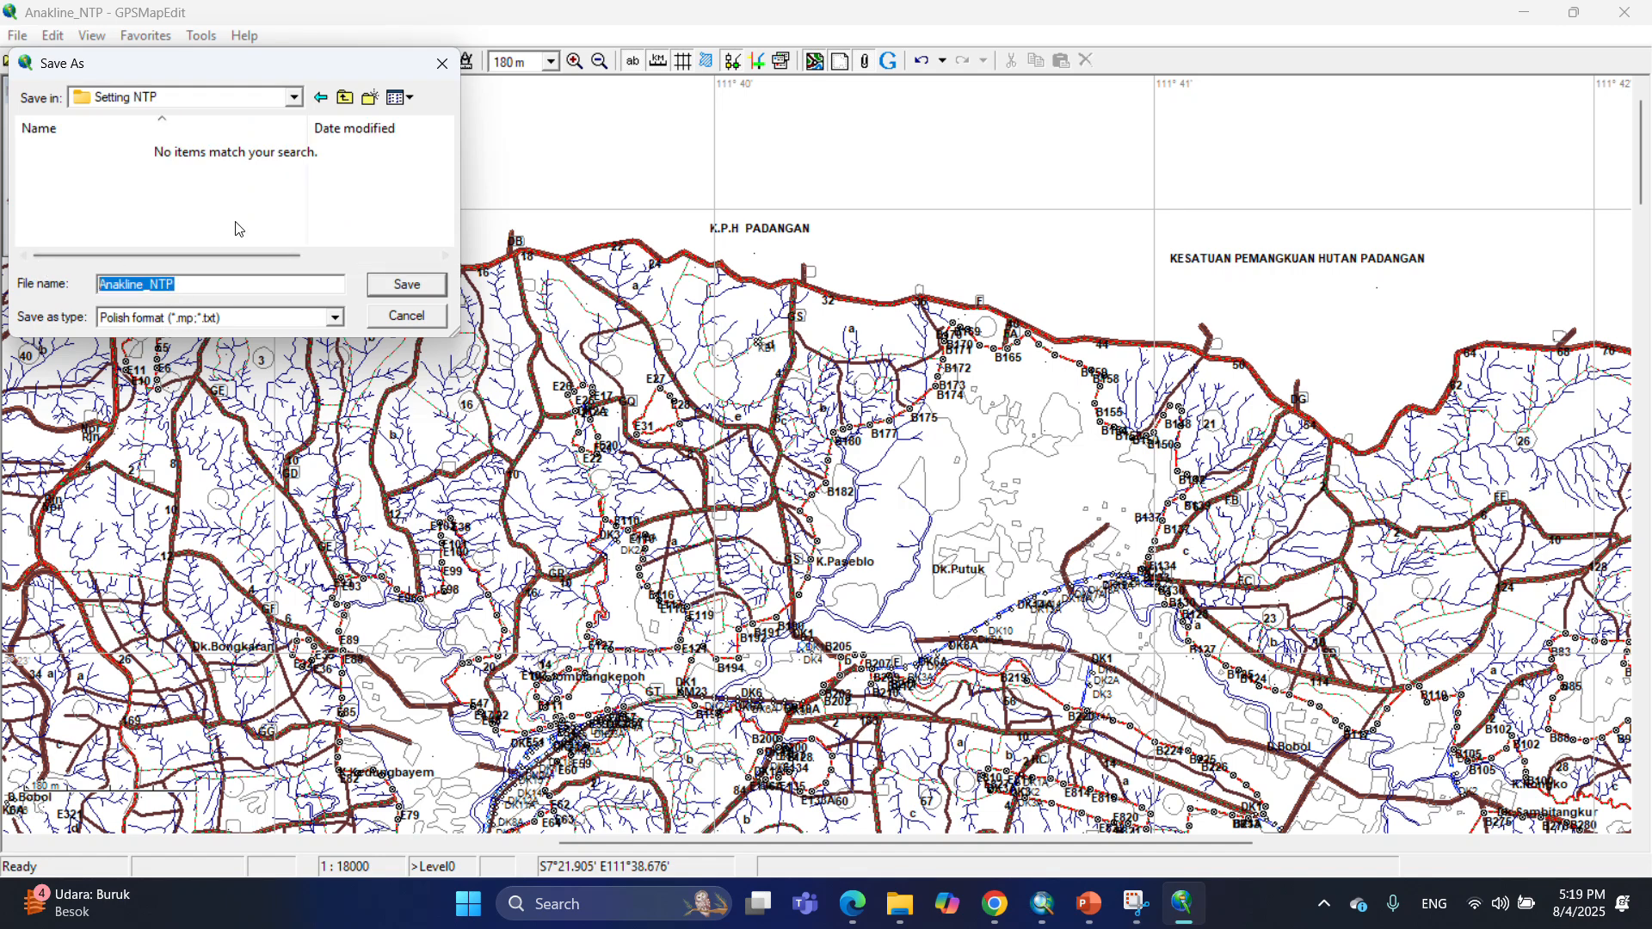
text(an)
key(BackSpace)
key(BackSpace)
text(BH NOTOPURO)
click(412, 286)
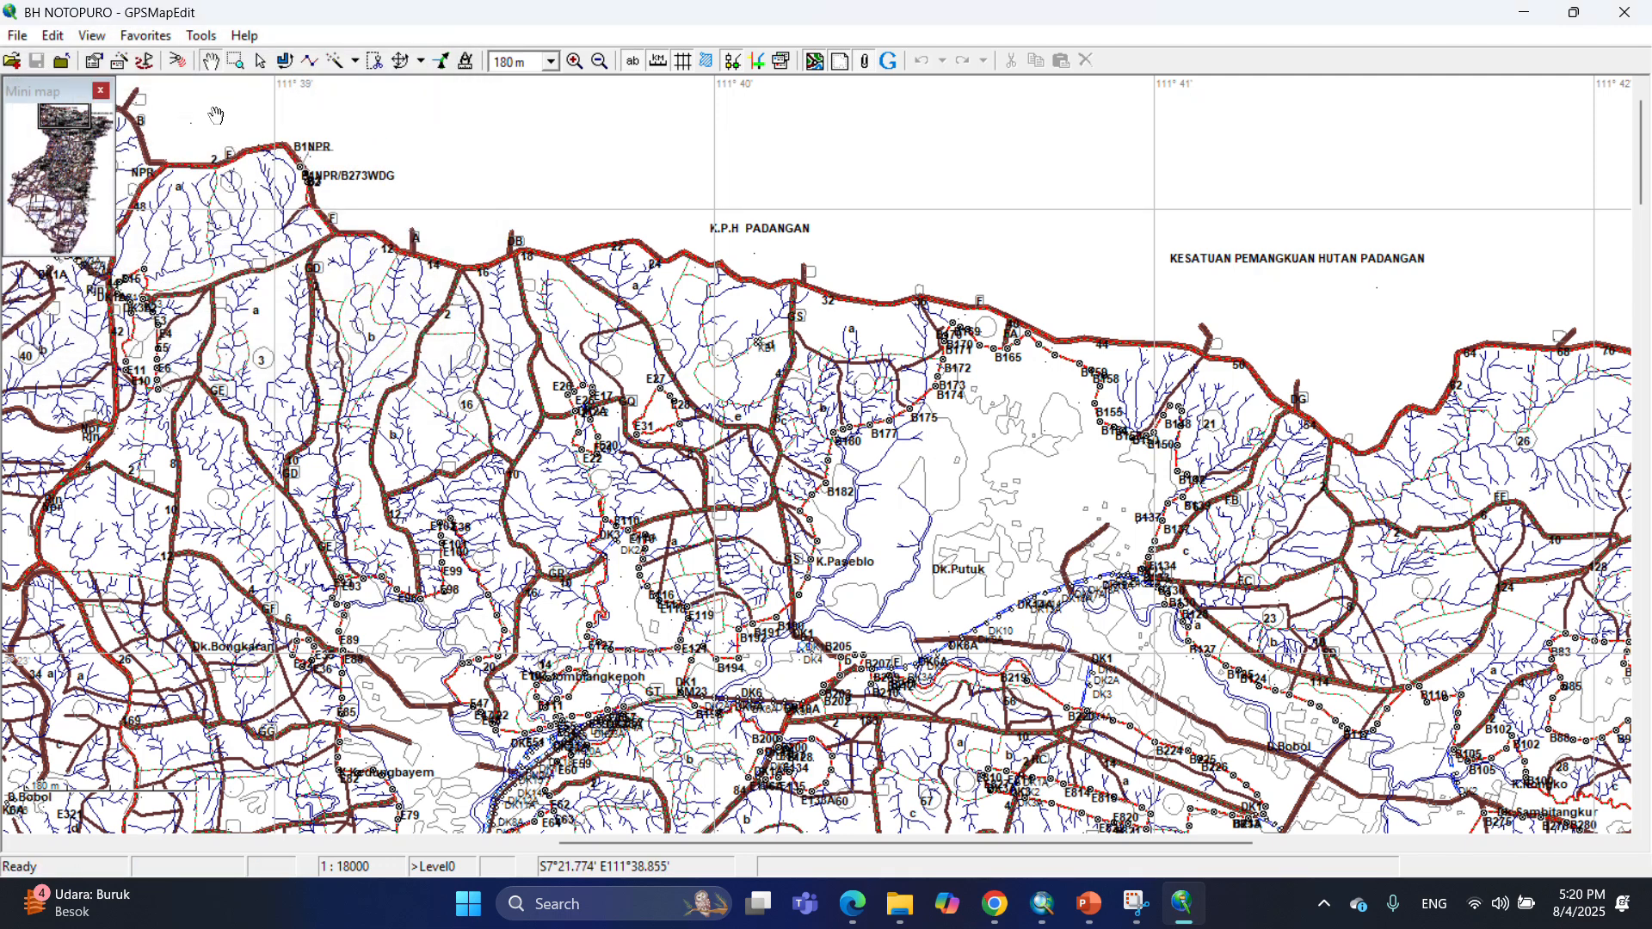
Export the map as a Garmin IMG via cgpsmapper, named BH NOTOPURO, into the Setting NTP folder.
click(18, 37)
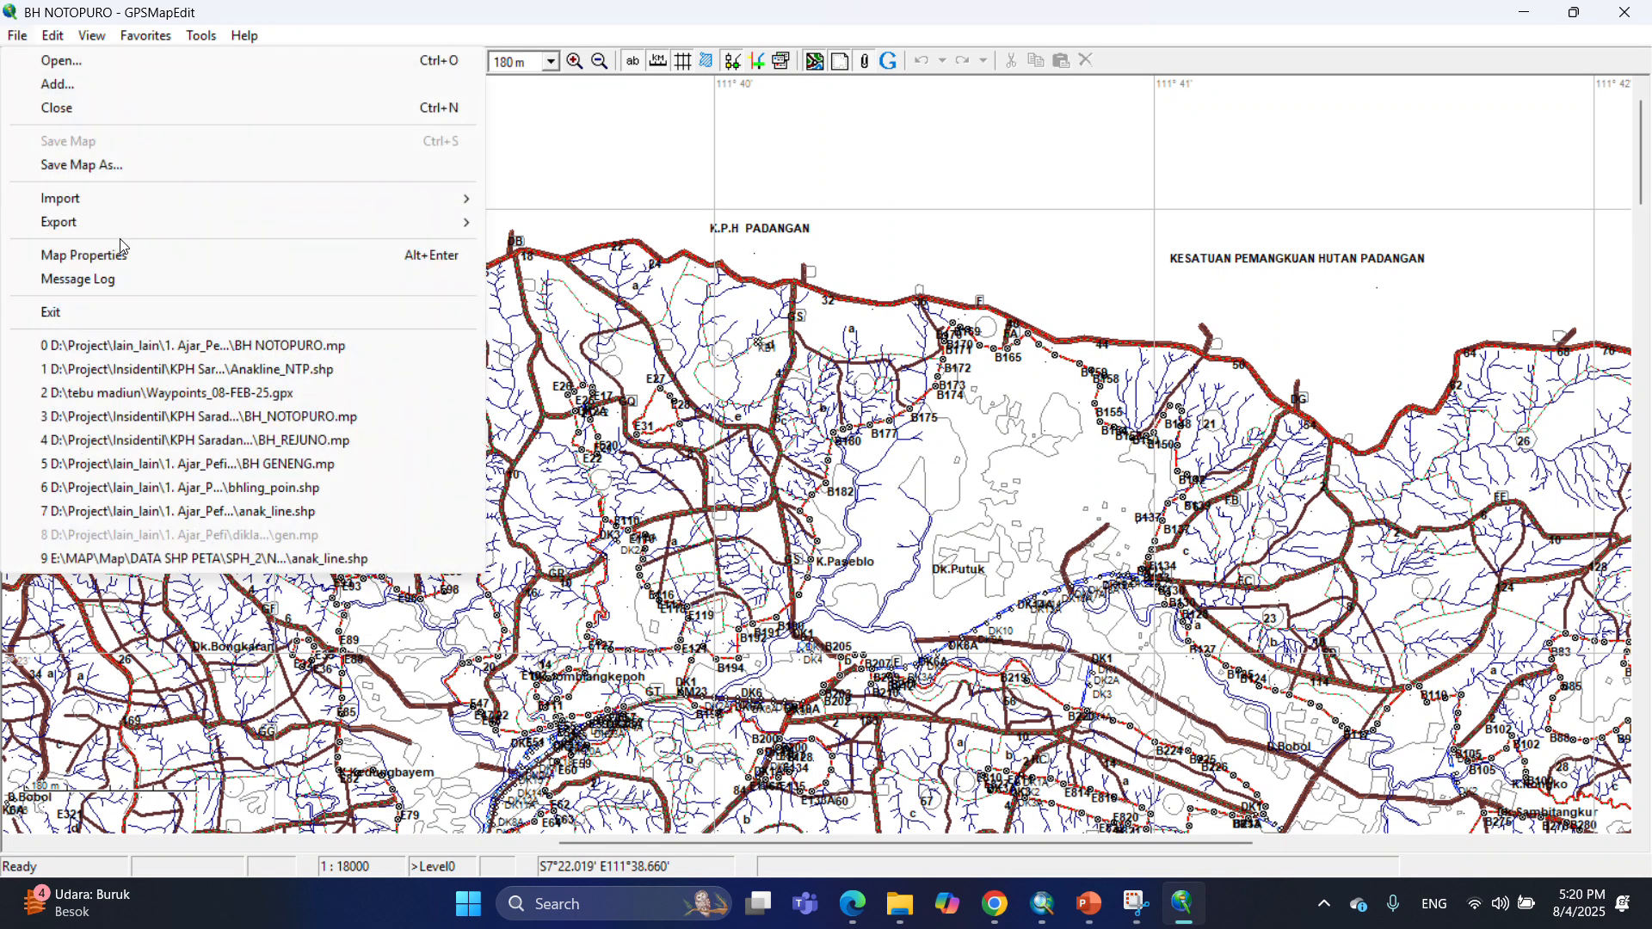
mouse_move(110, 206)
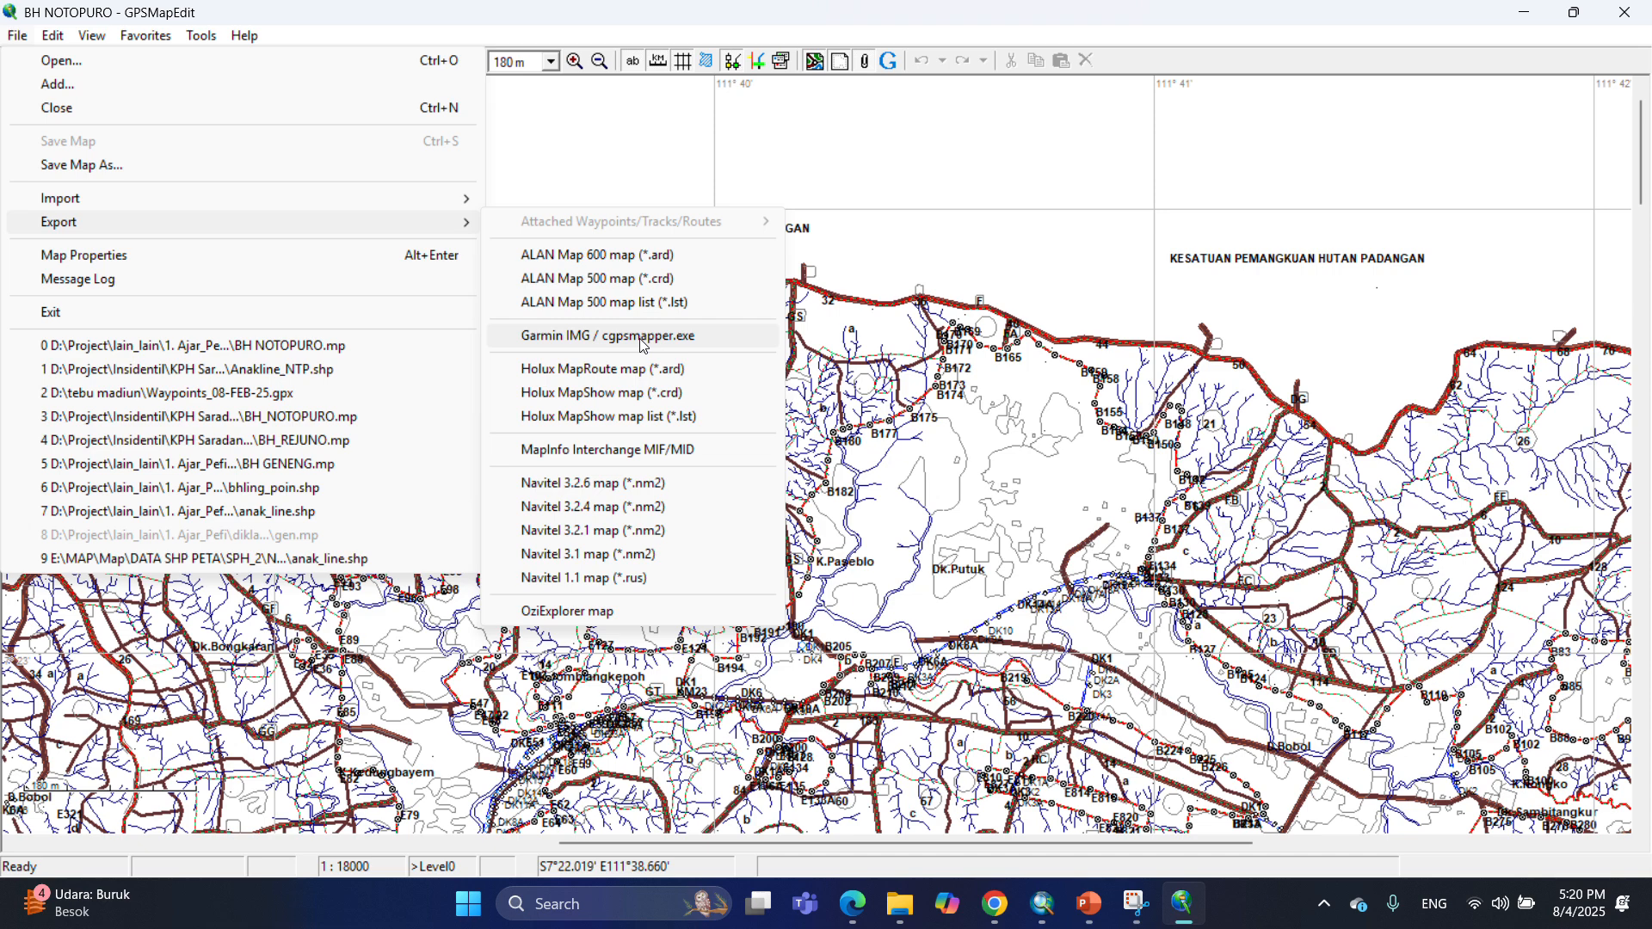
click(609, 336)
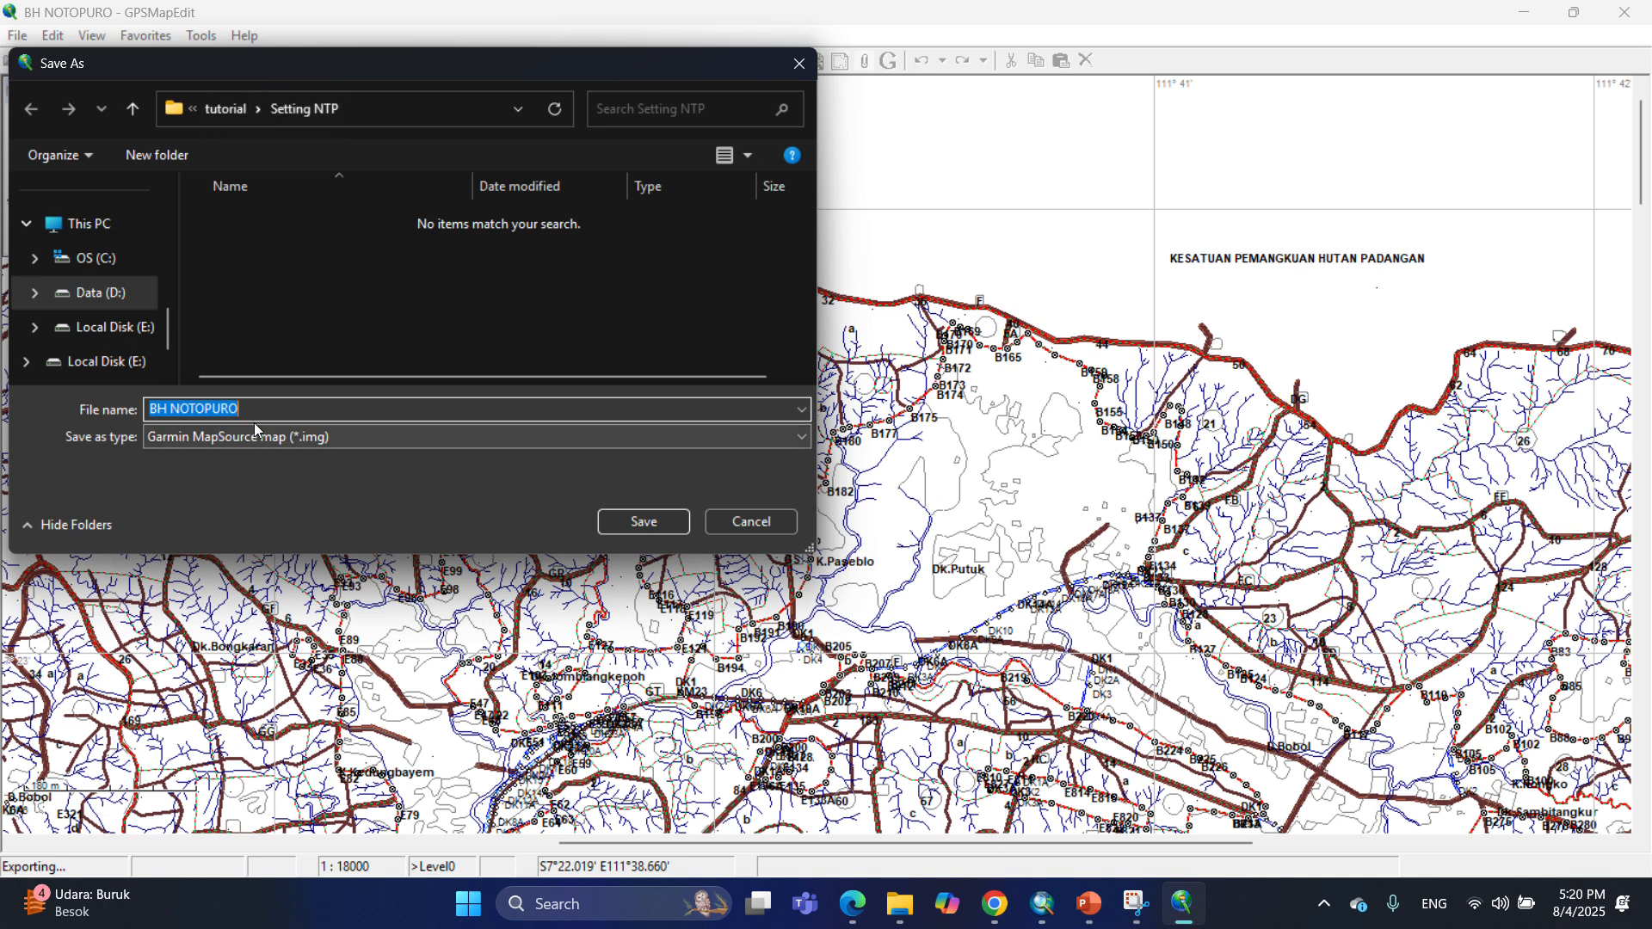
click(662, 523)
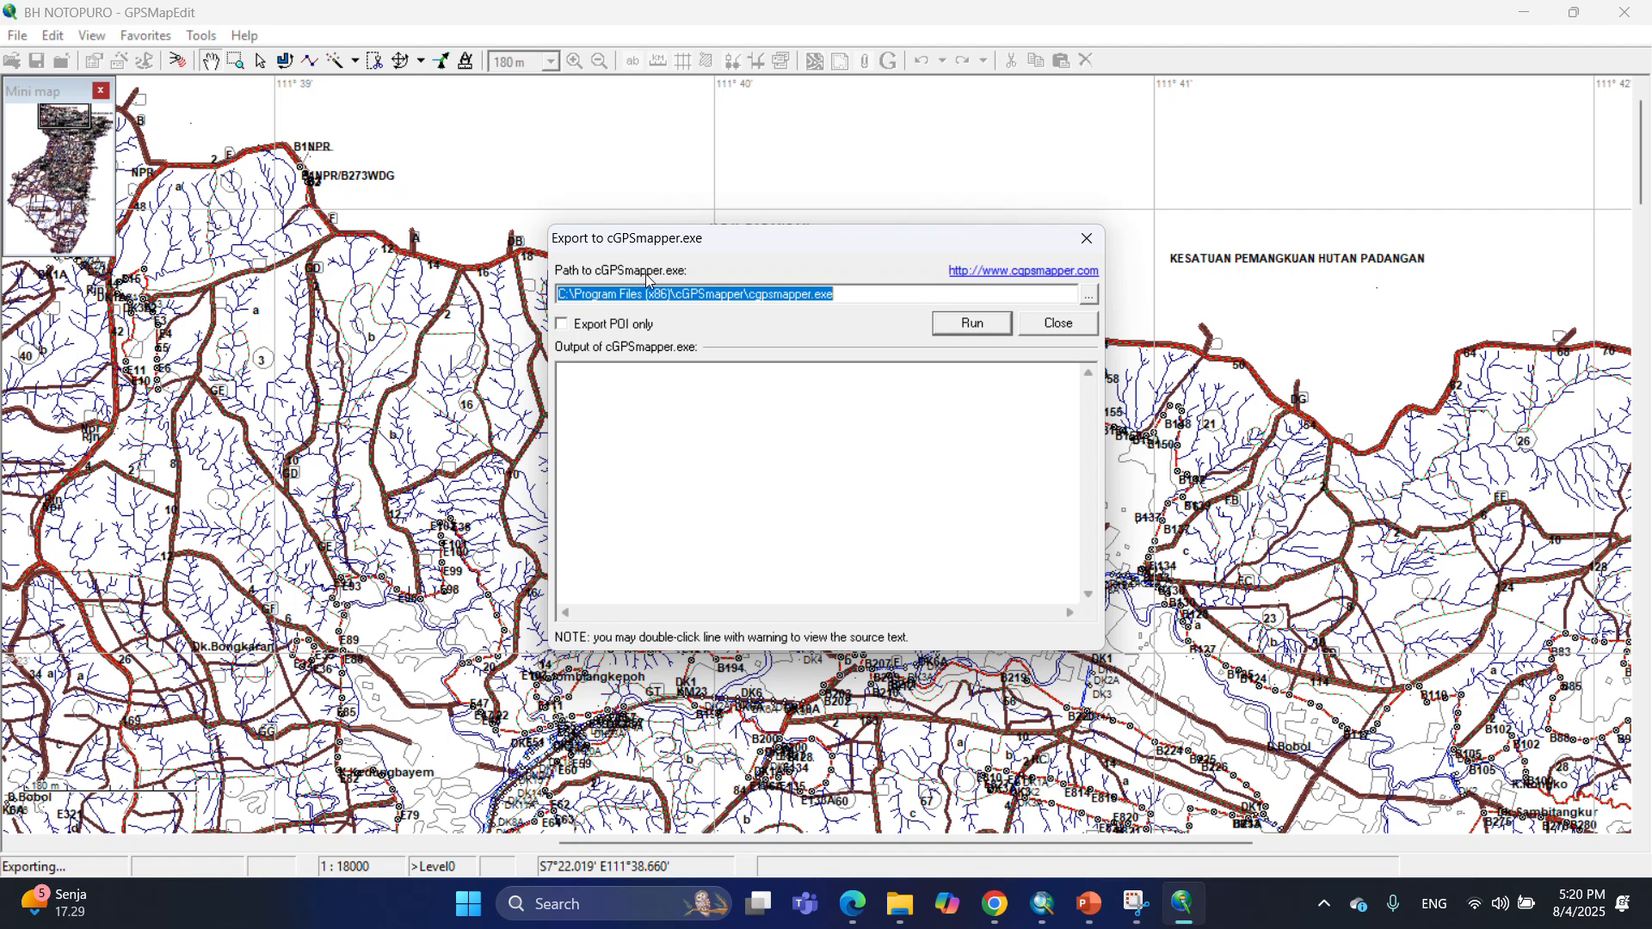
Set the cGPSmapper path to the cgpsmapper application in C:\Program Files (x86)\cGPSmapper.
click(1088, 300)
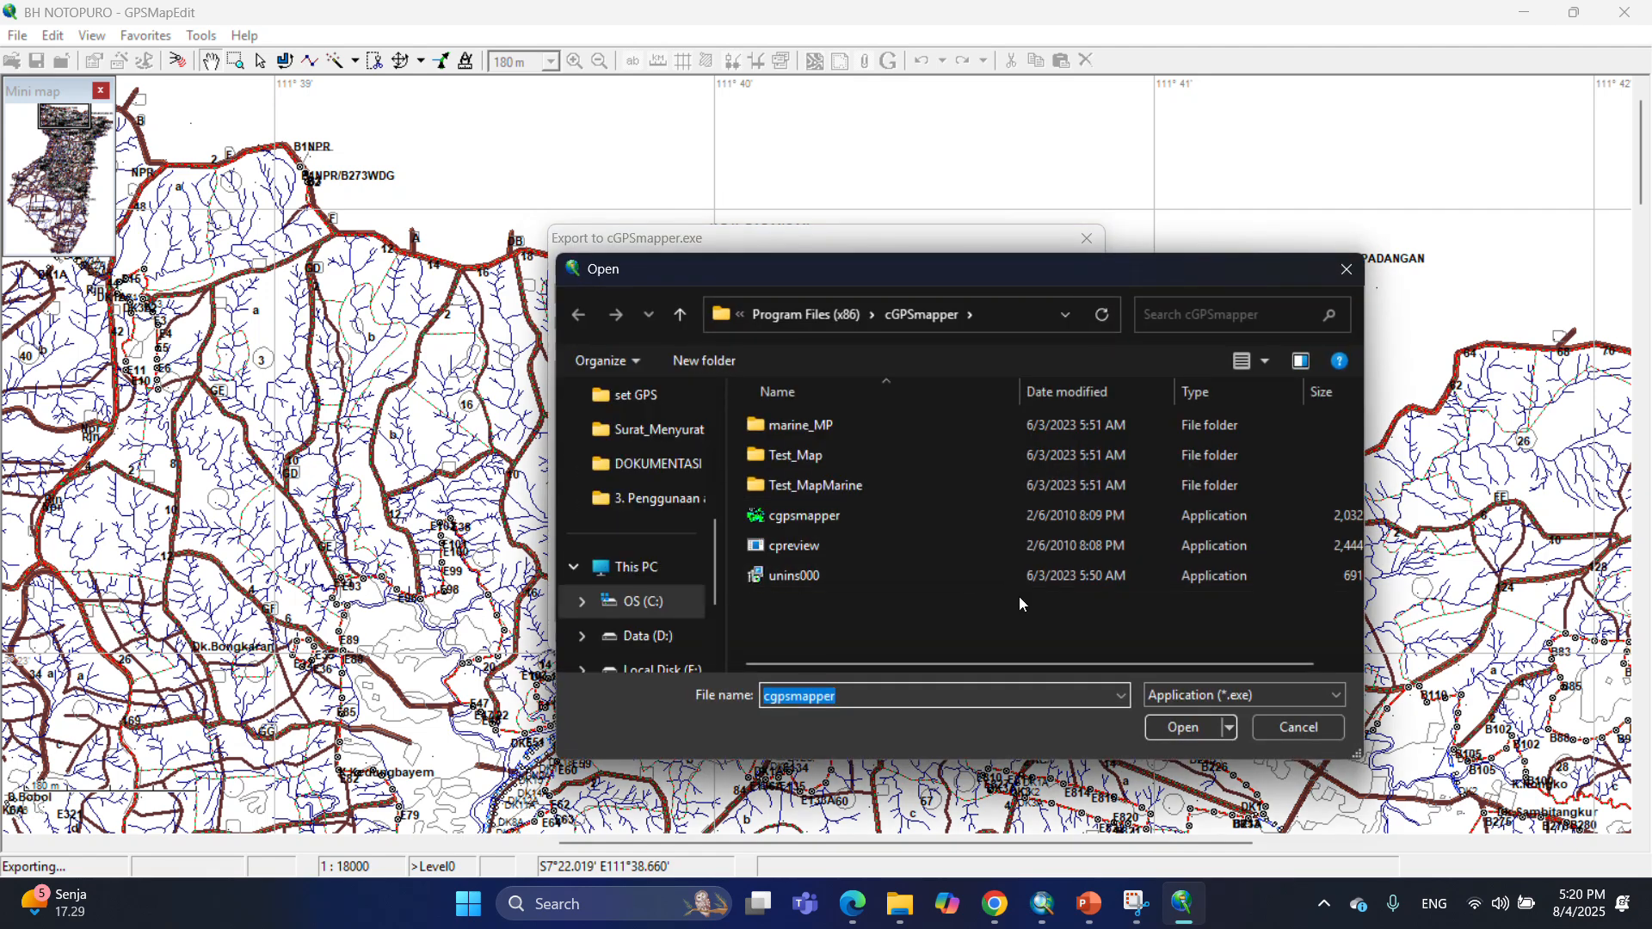
click(792, 318)
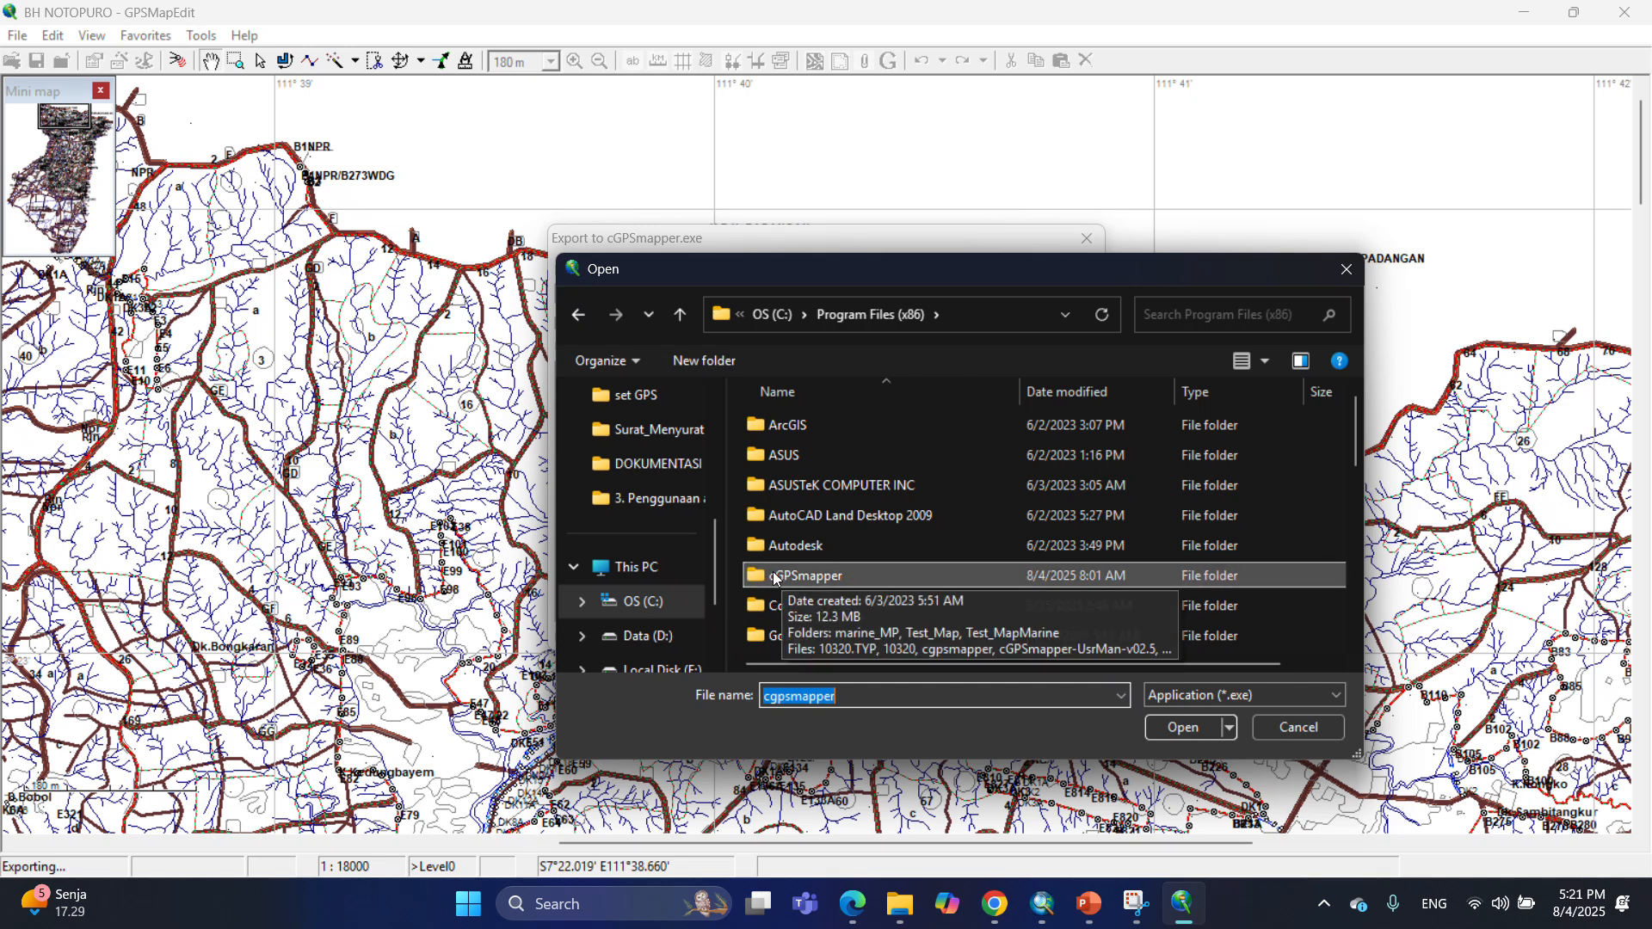
click(785, 578)
double_click(786, 577)
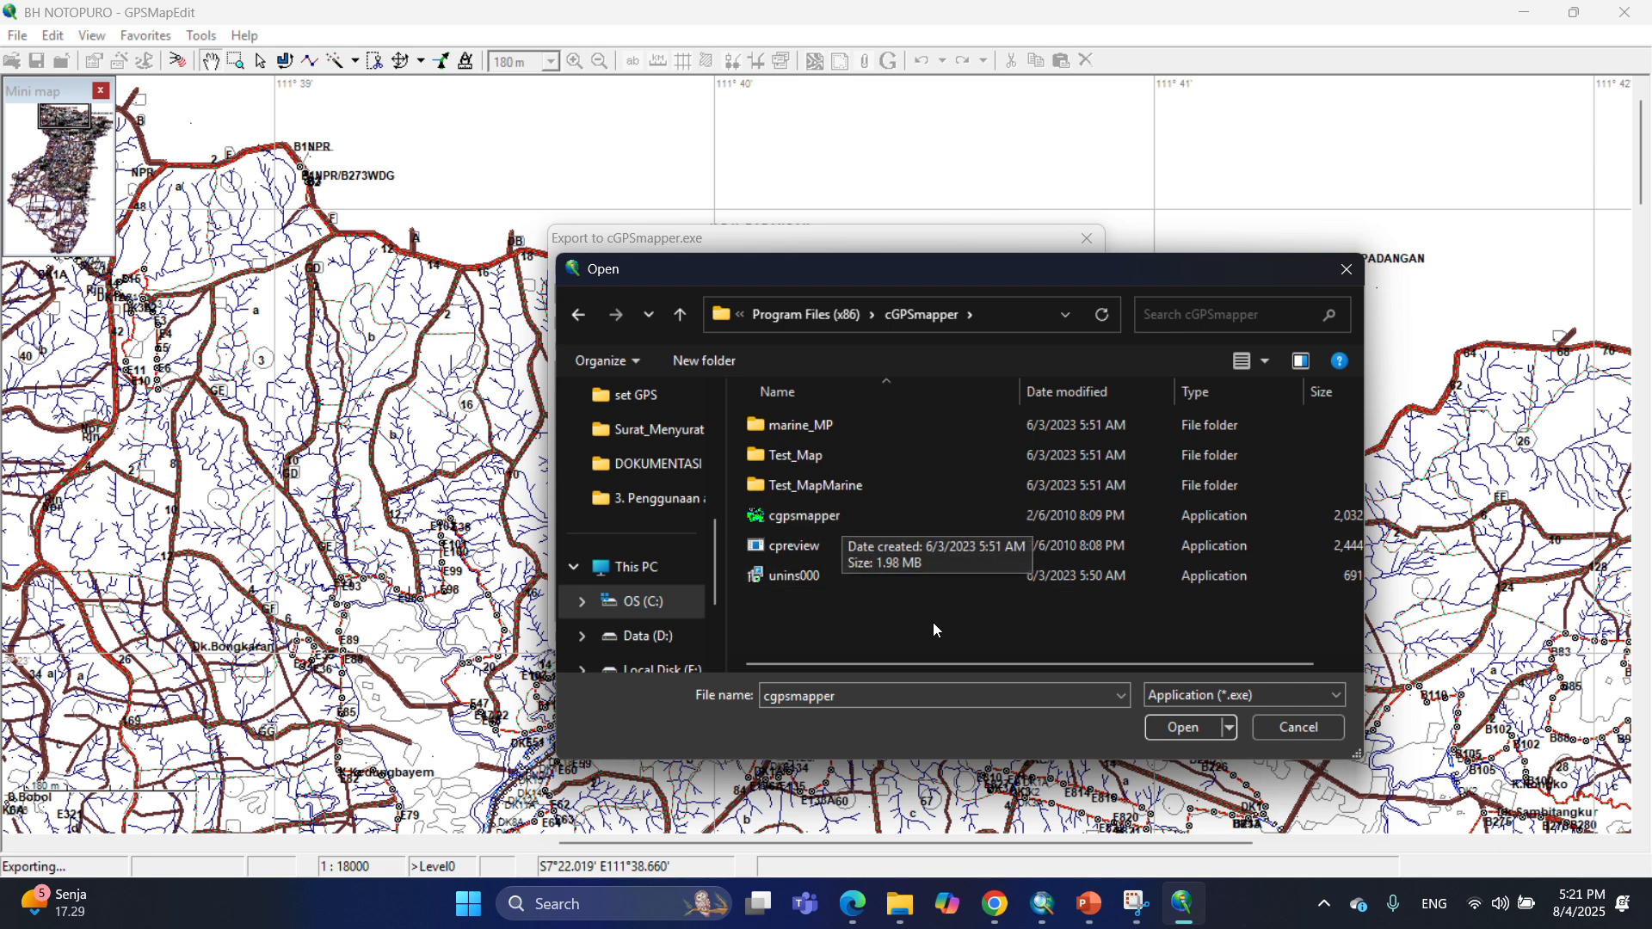
click(949, 518)
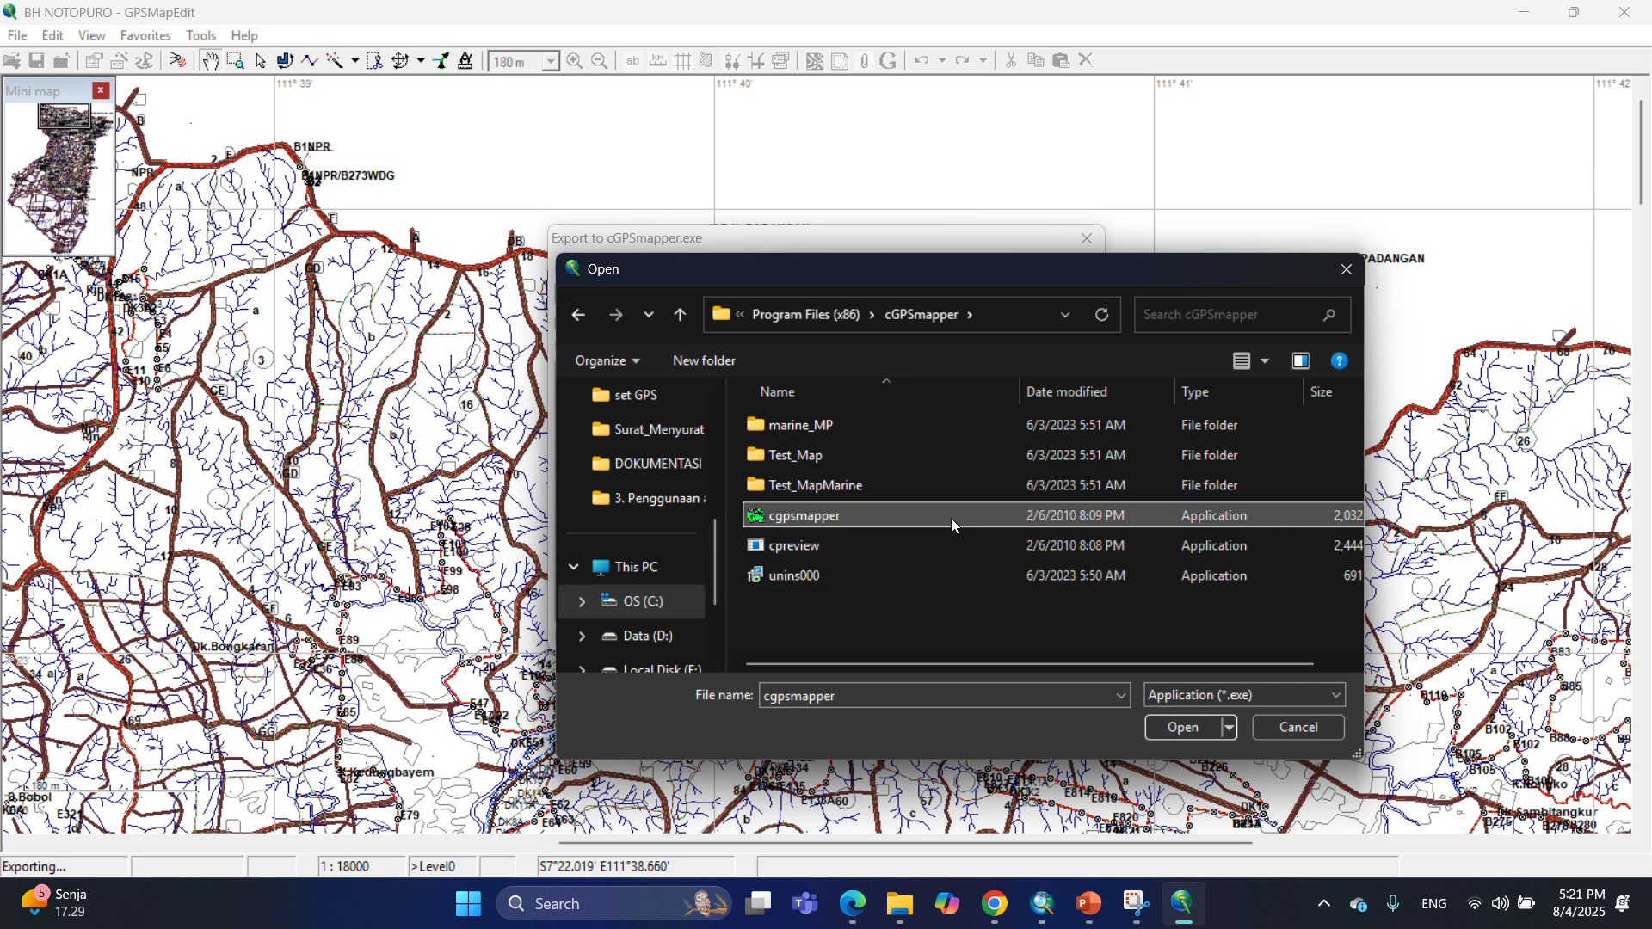
click(1189, 726)
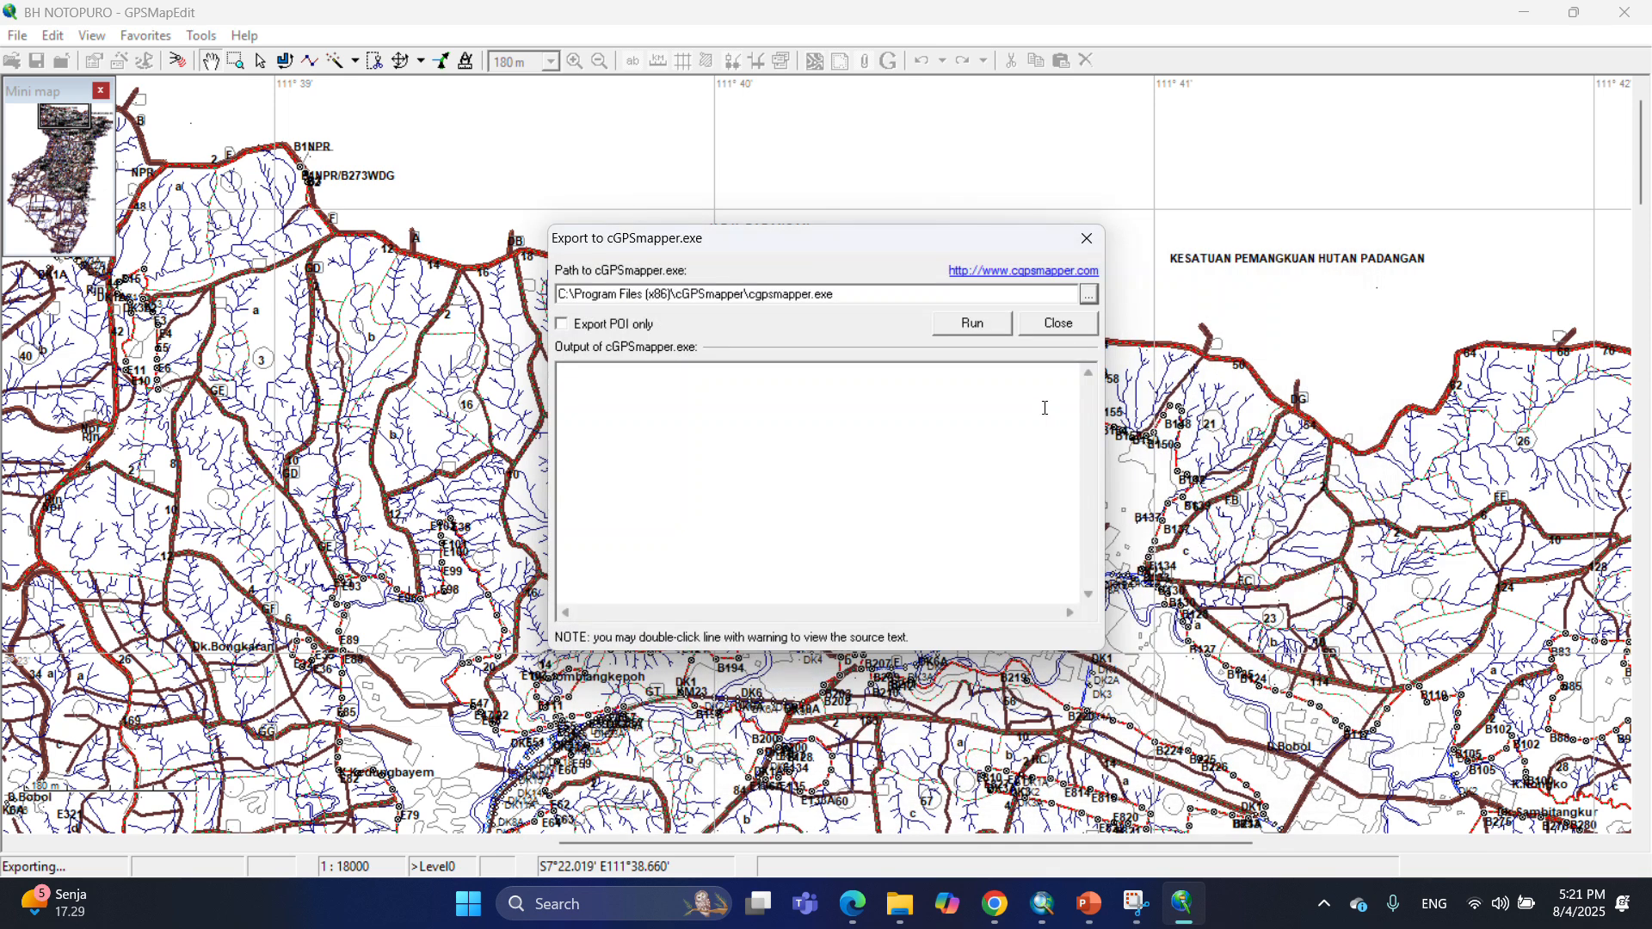
Run the cGPSmapper export, acknowledge completion, and close the export dialog and GPSMapEdit.
click(972, 325)
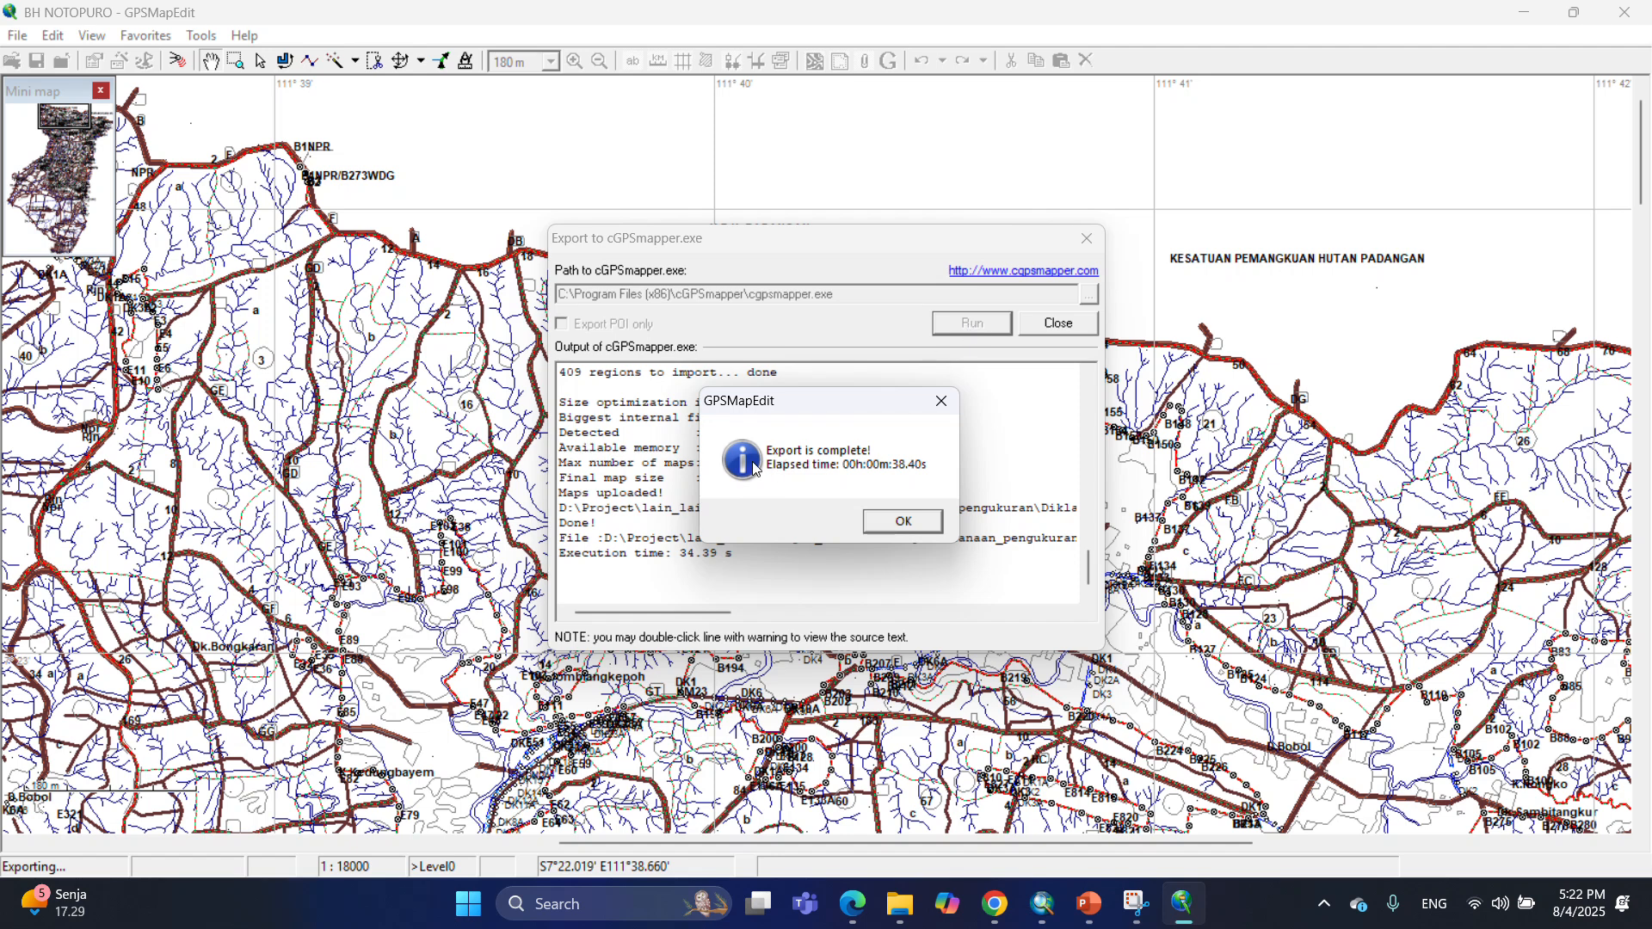
click(908, 527)
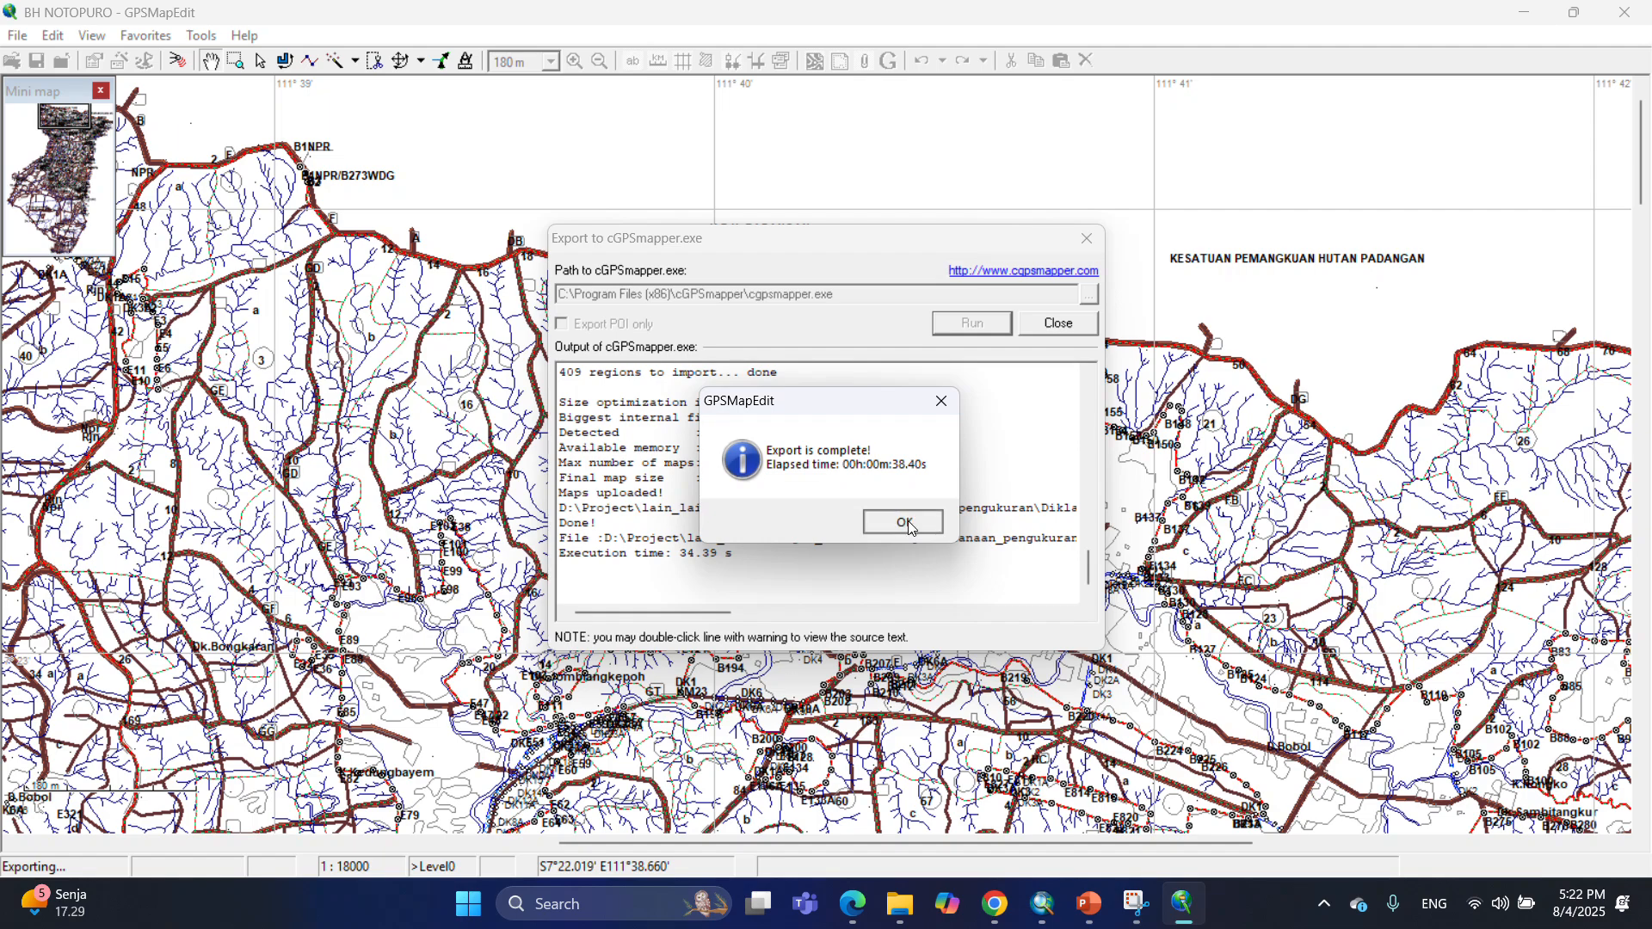
click(1065, 322)
click(1632, 16)
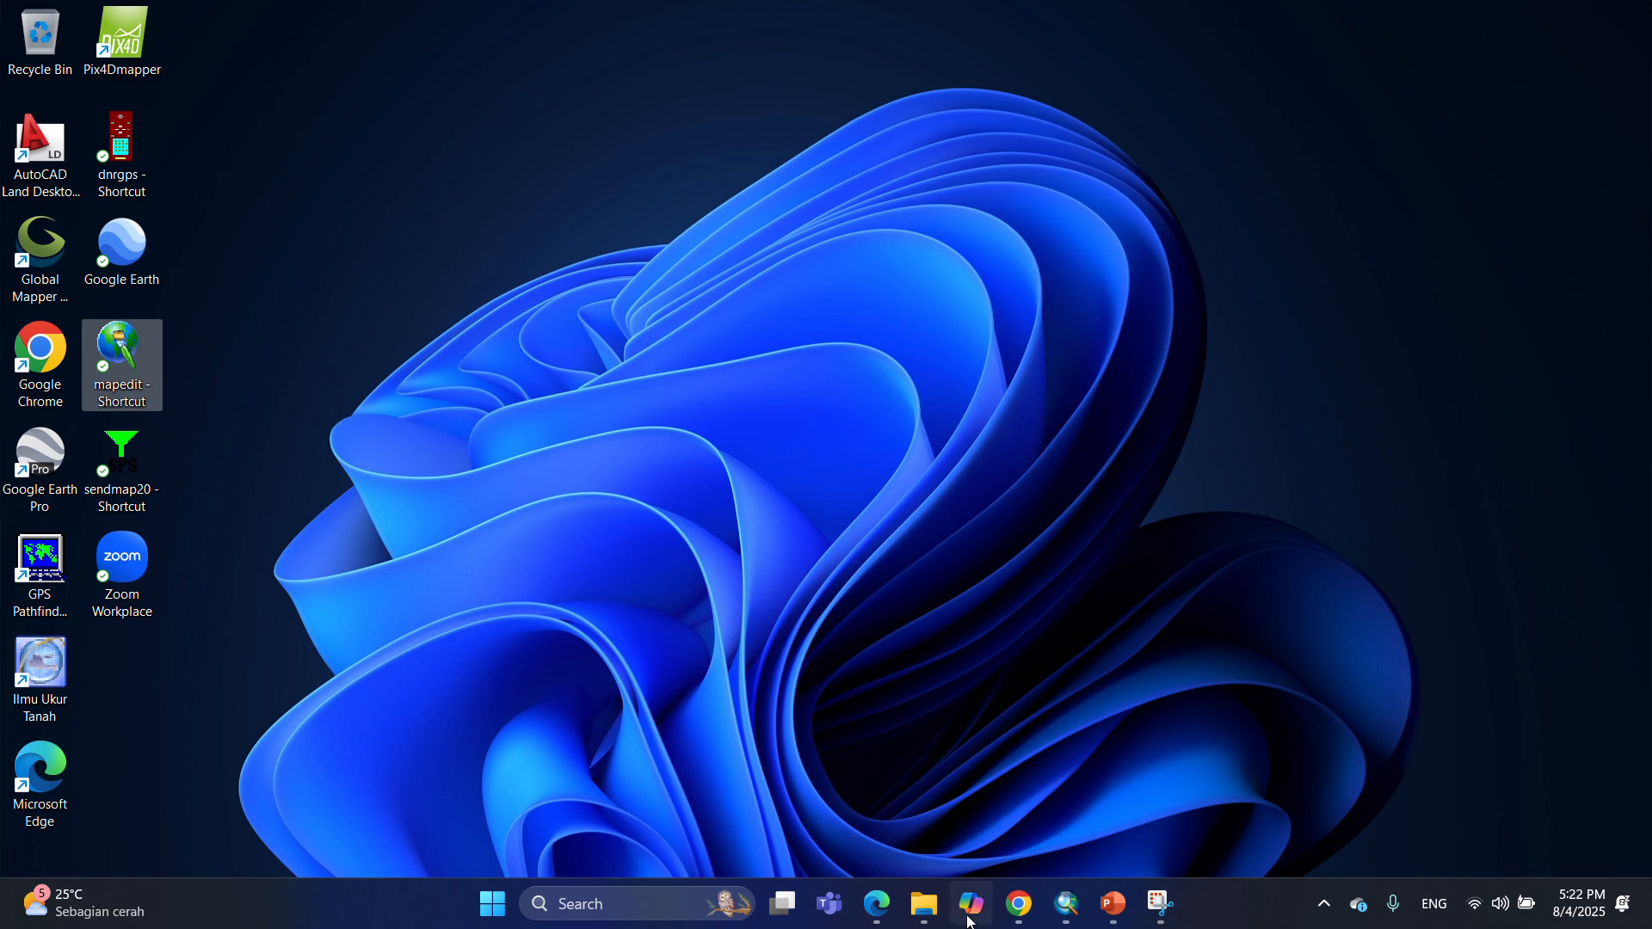
Switch to File Explorer, open the Setting NTP folder and copy the BH NOTOPURO disc image file.
click(926, 915)
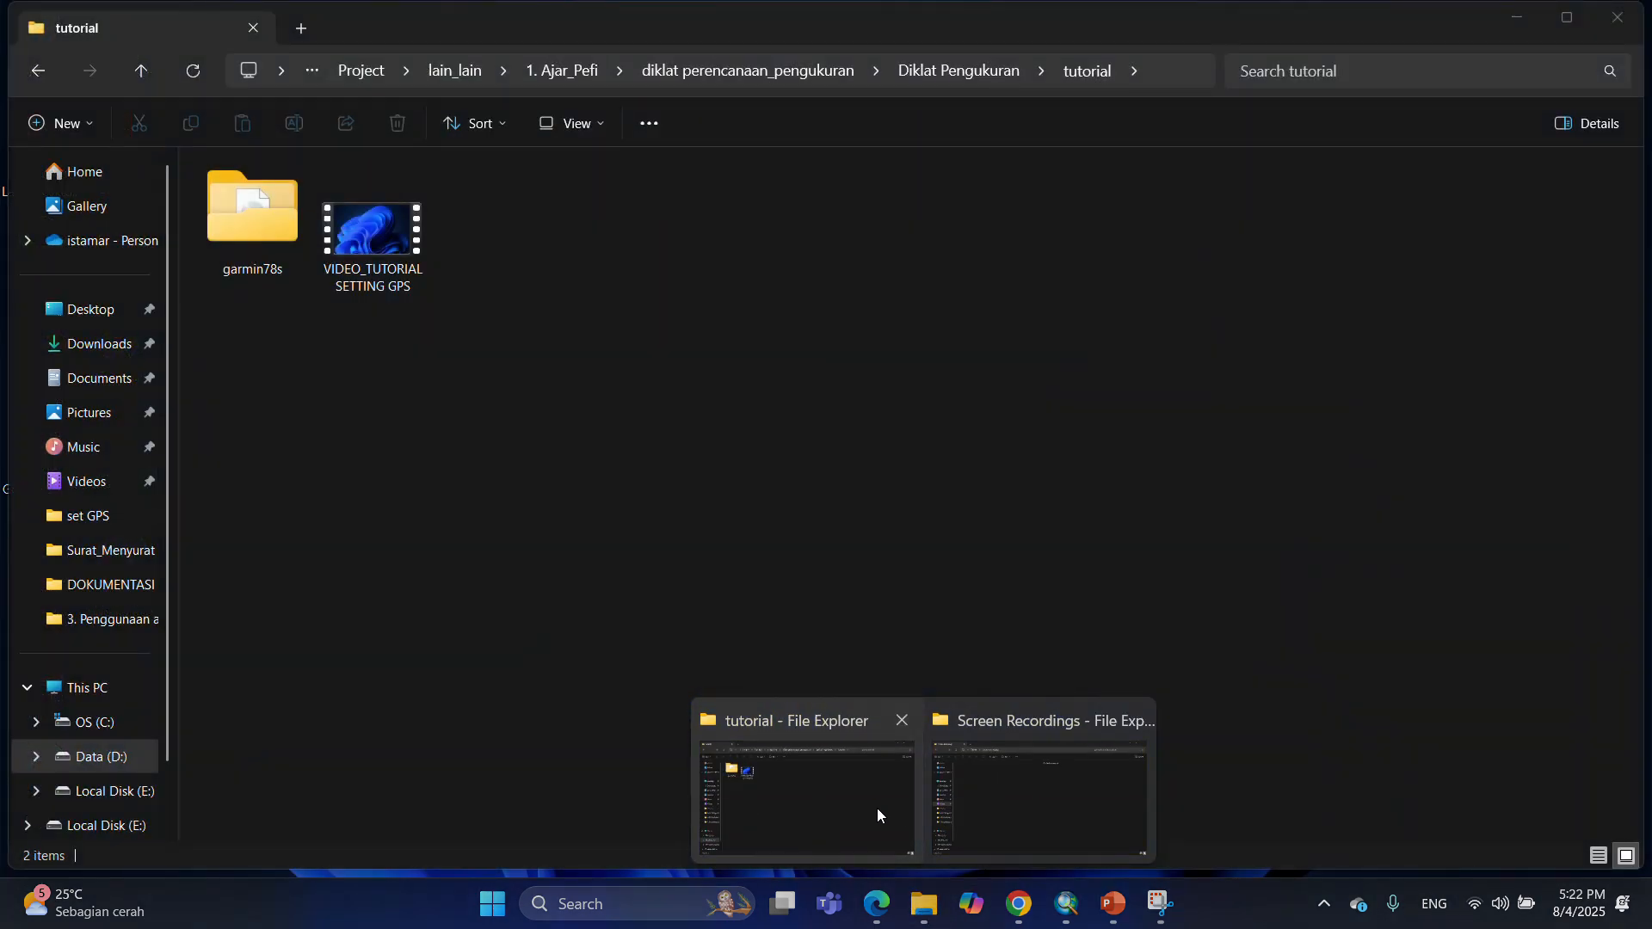
click(875, 808)
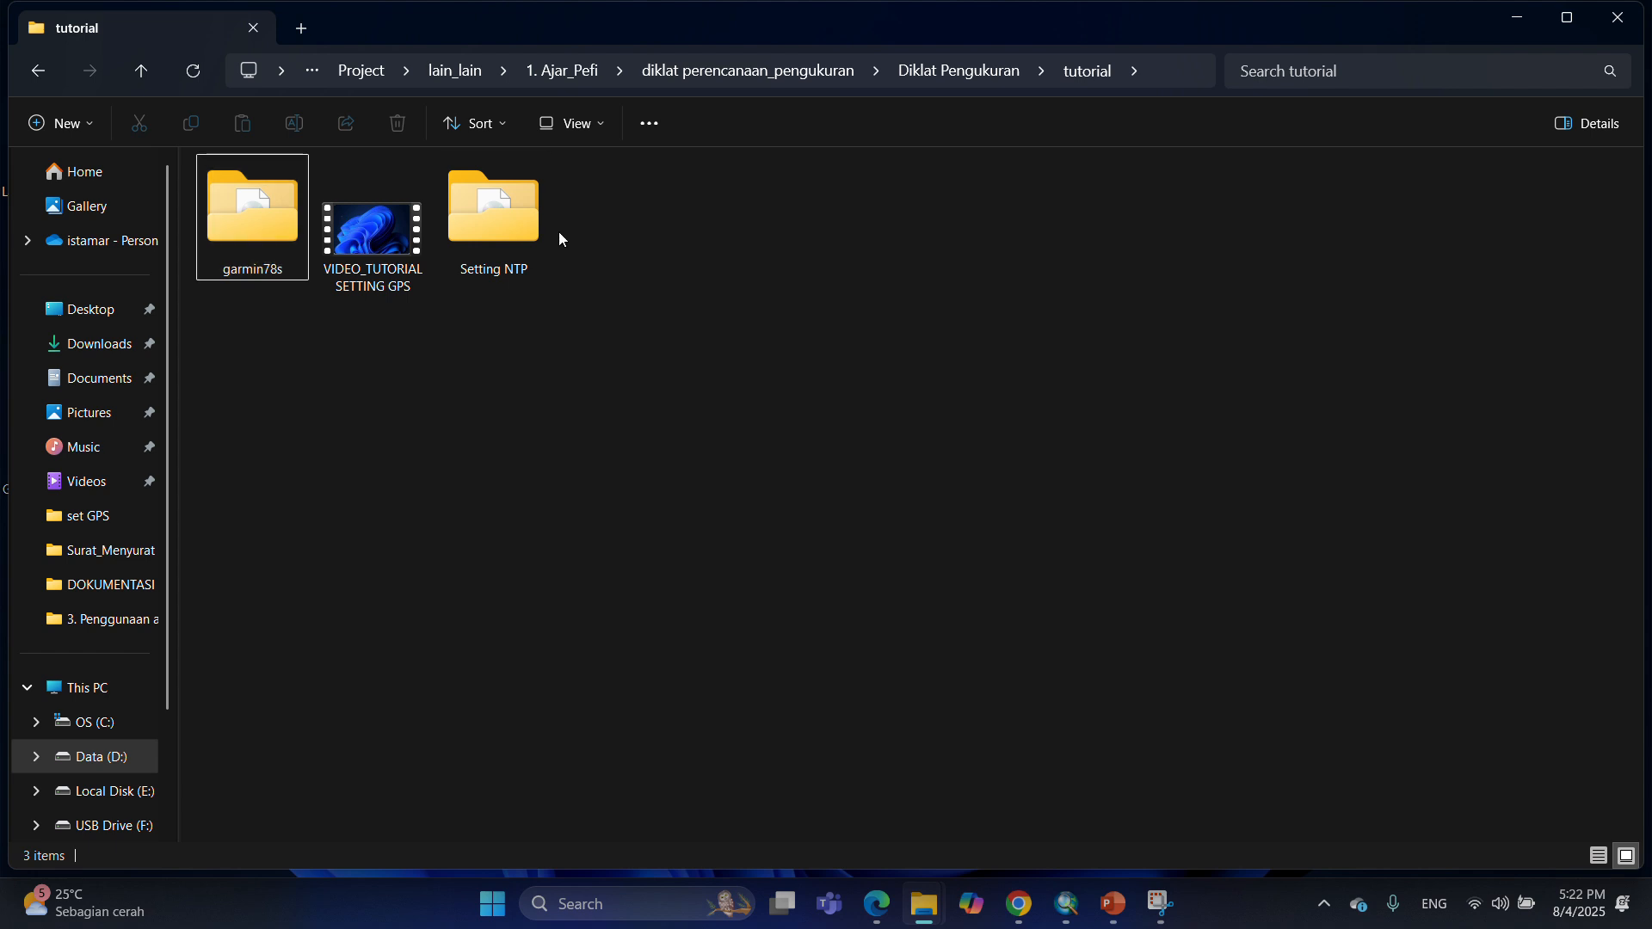
double_click(521, 223)
click(301, 198)
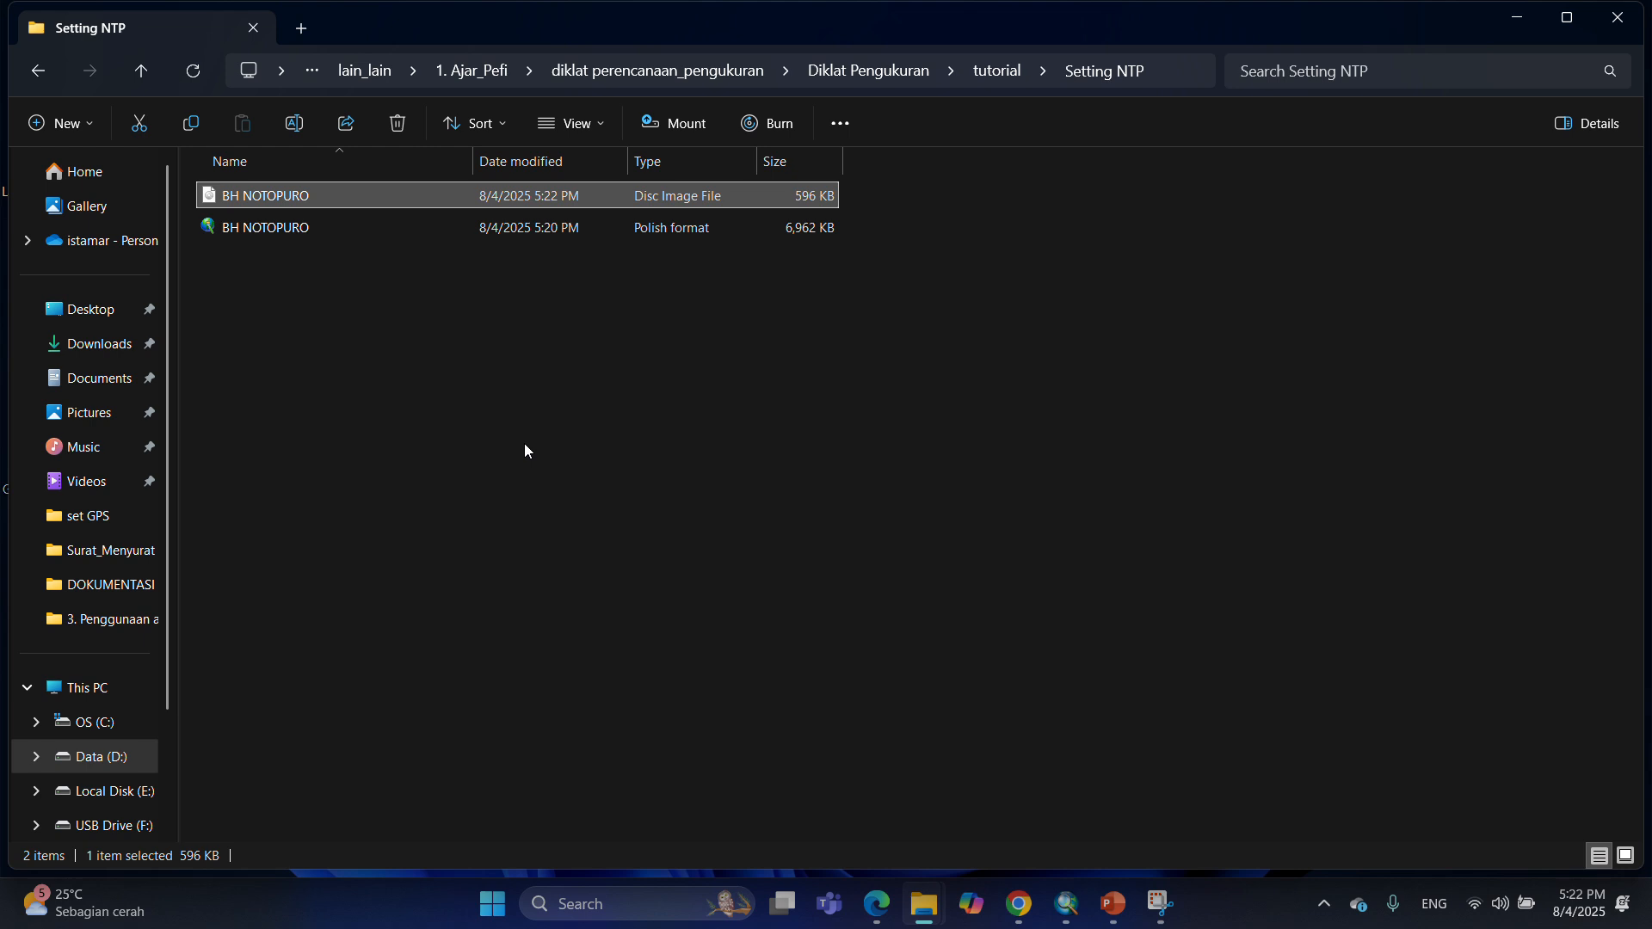
key(ctrl+c)
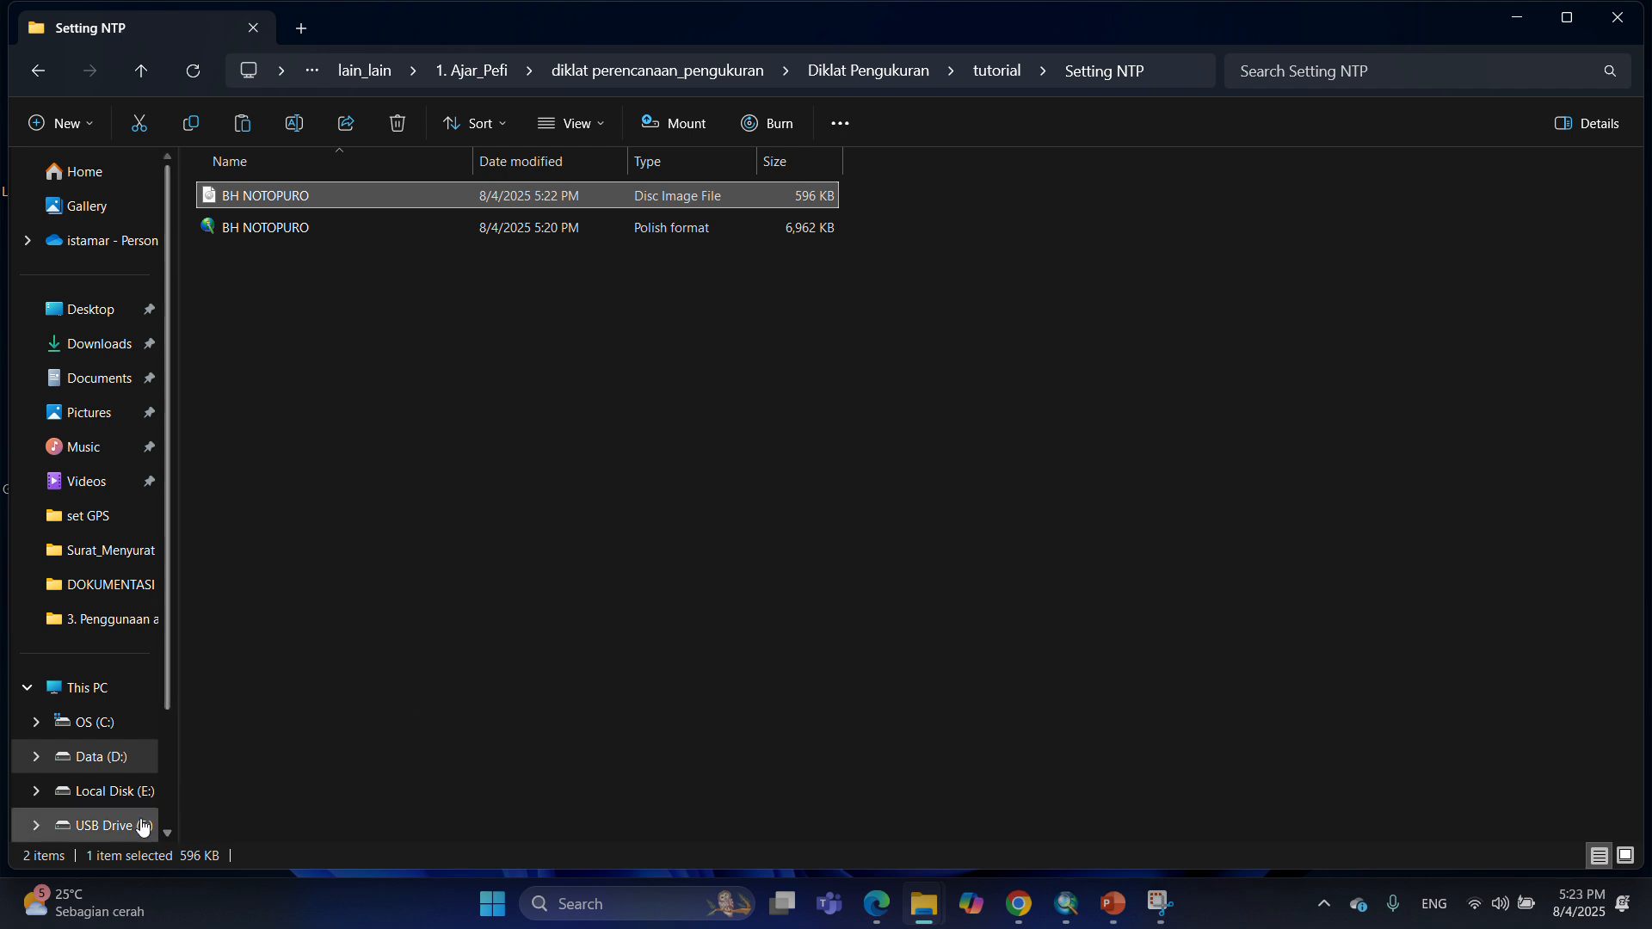
Delete the old BH_REJUNO file from the Garmin folder on USB Drive (F:) and paste BH NOTOPURO there.
scroll(138, 830, down, 1)
click(112, 826)
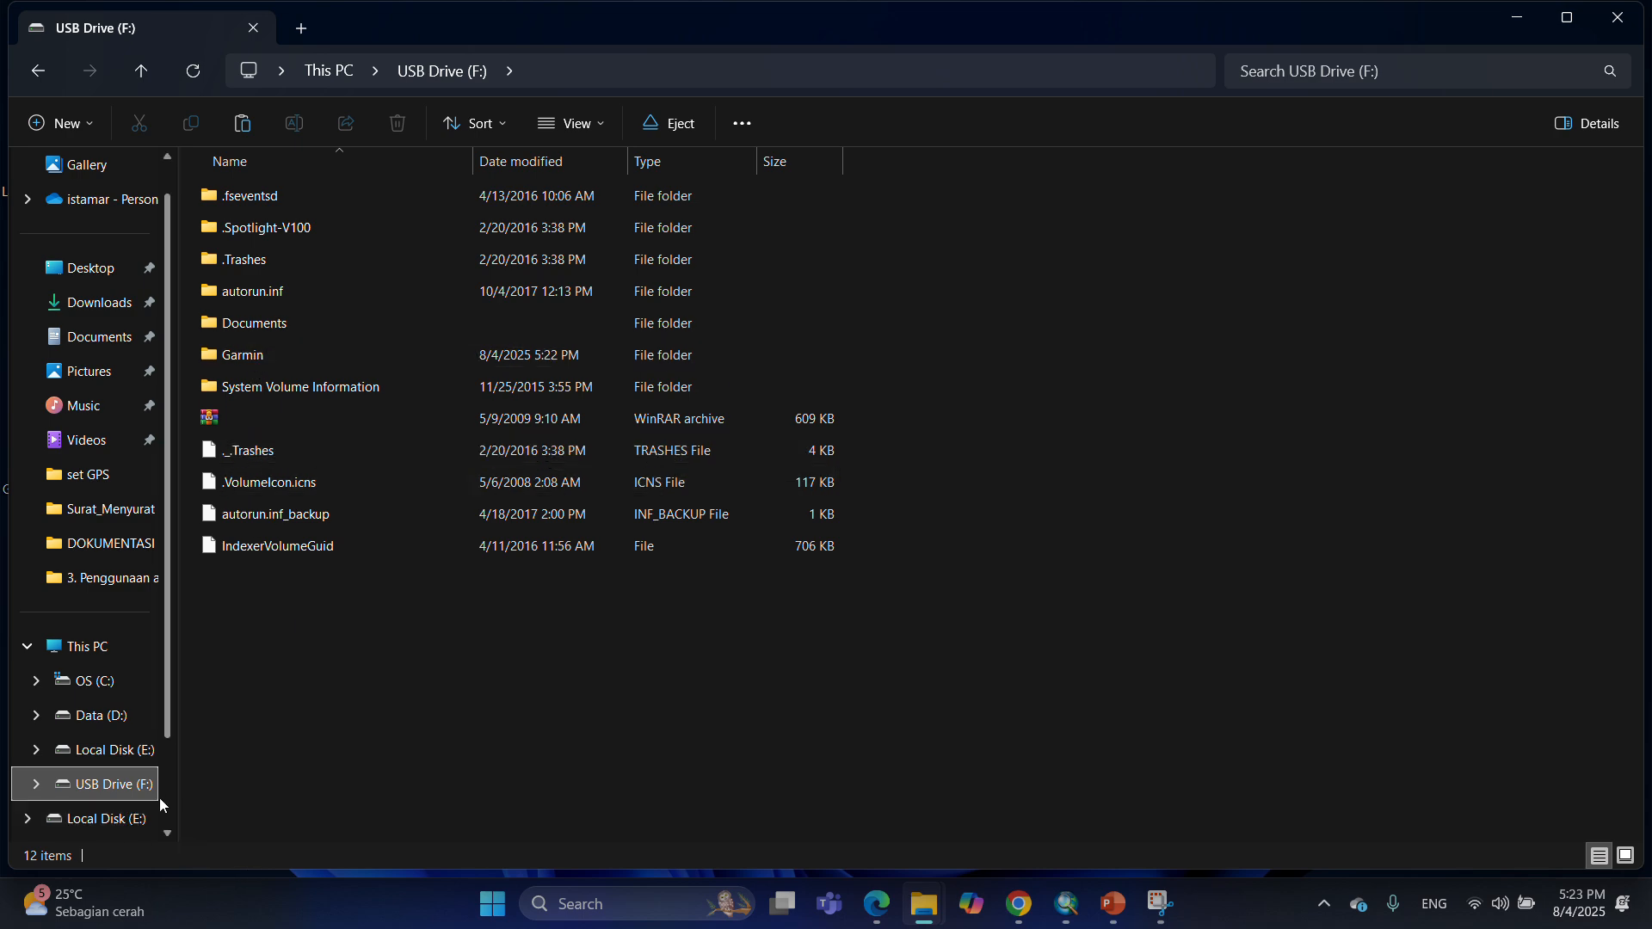
click(261, 352)
double_click(261, 353)
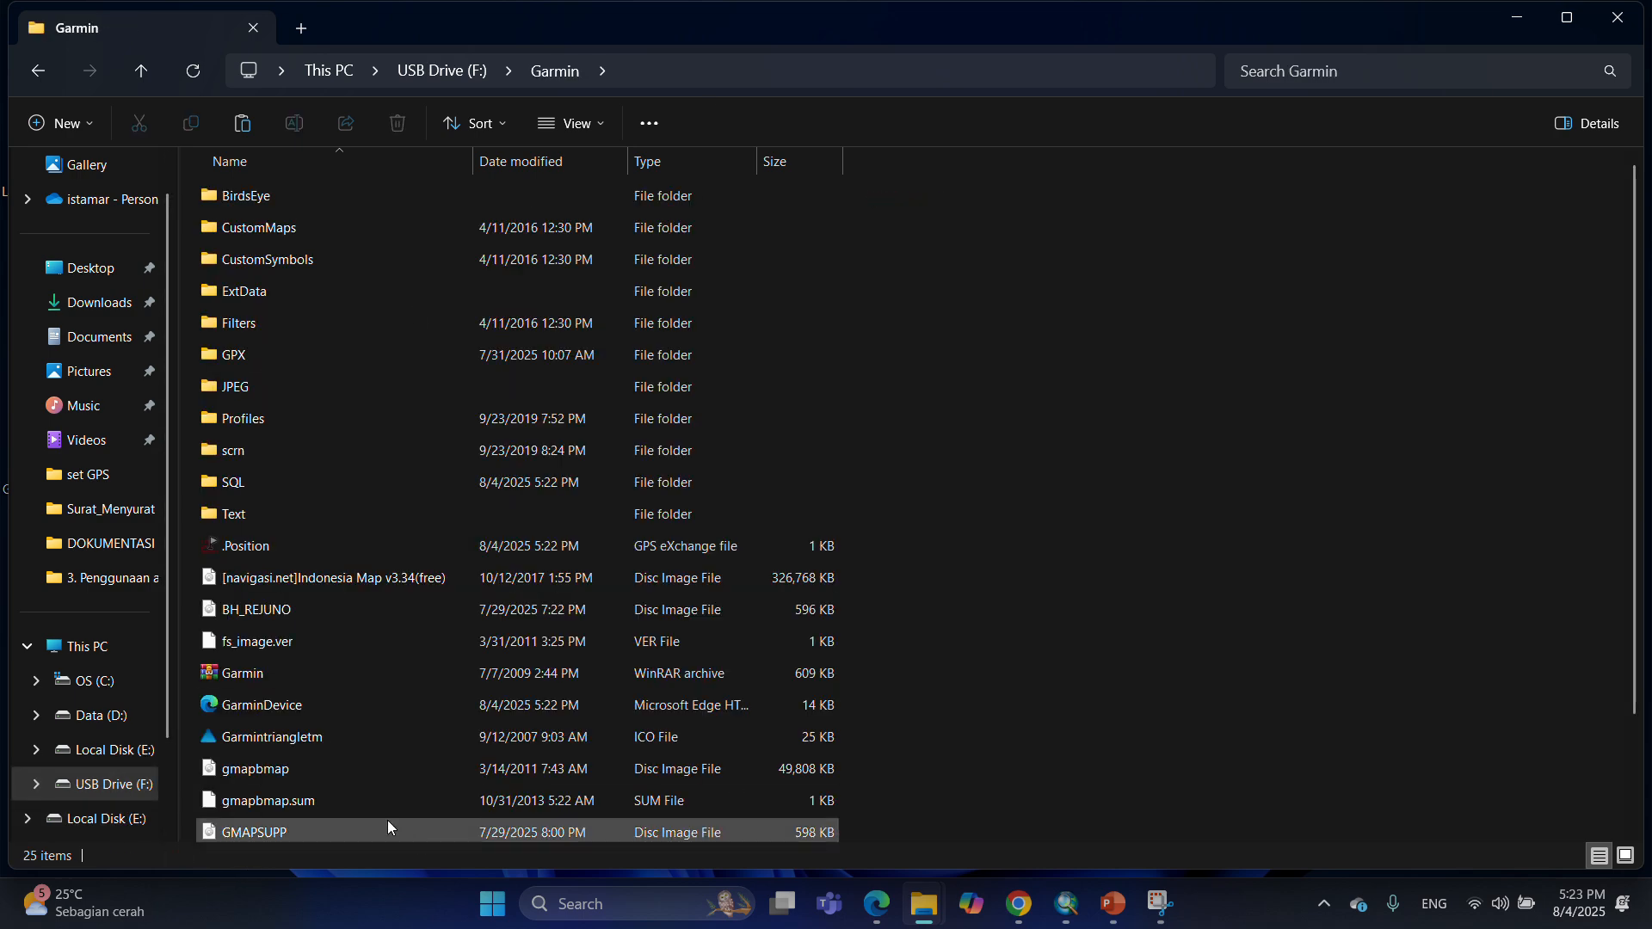
click(311, 613)
key(Delete)
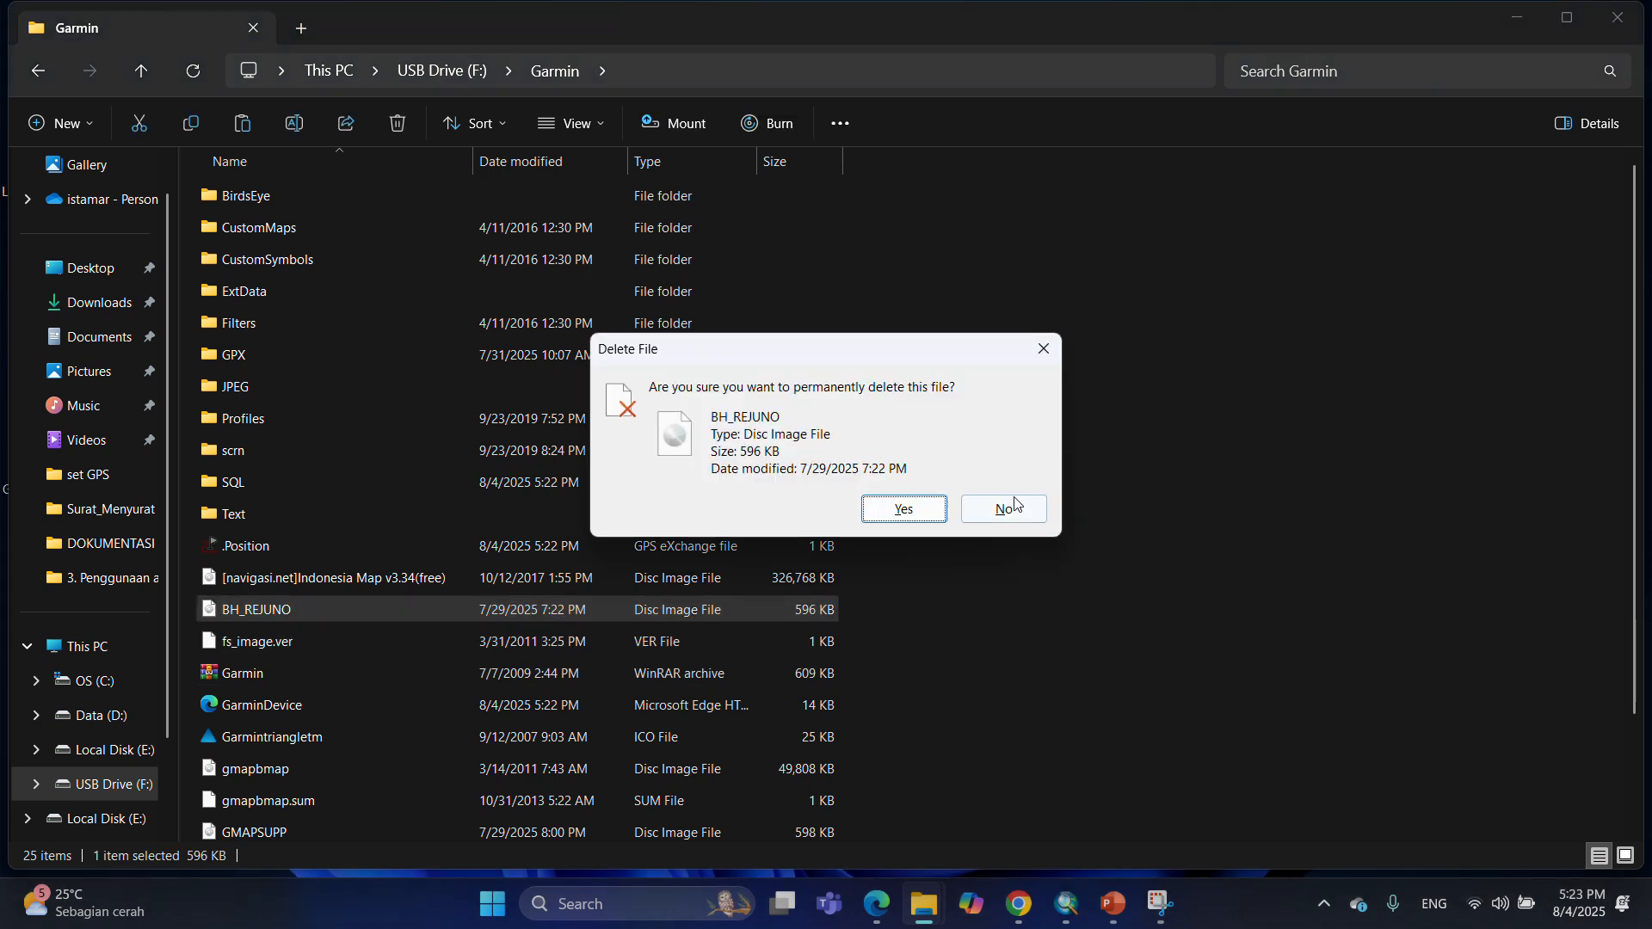
click(910, 509)
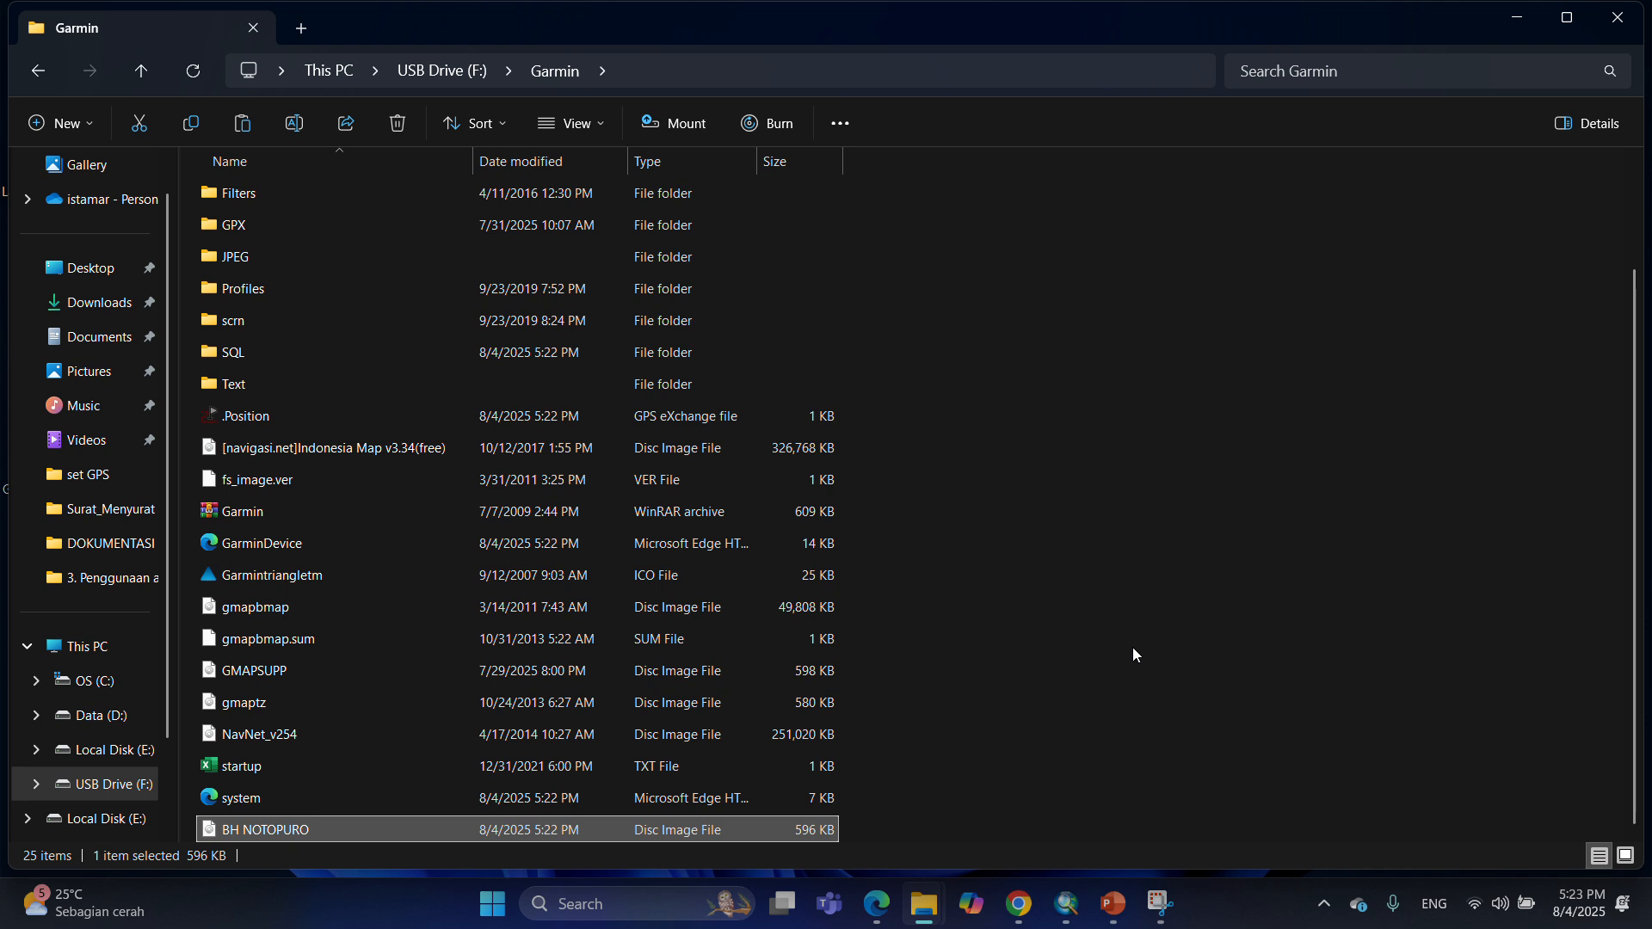
Minimize File Explorer, launch sendmap20 and connect to the GPS device.
click(1520, 19)
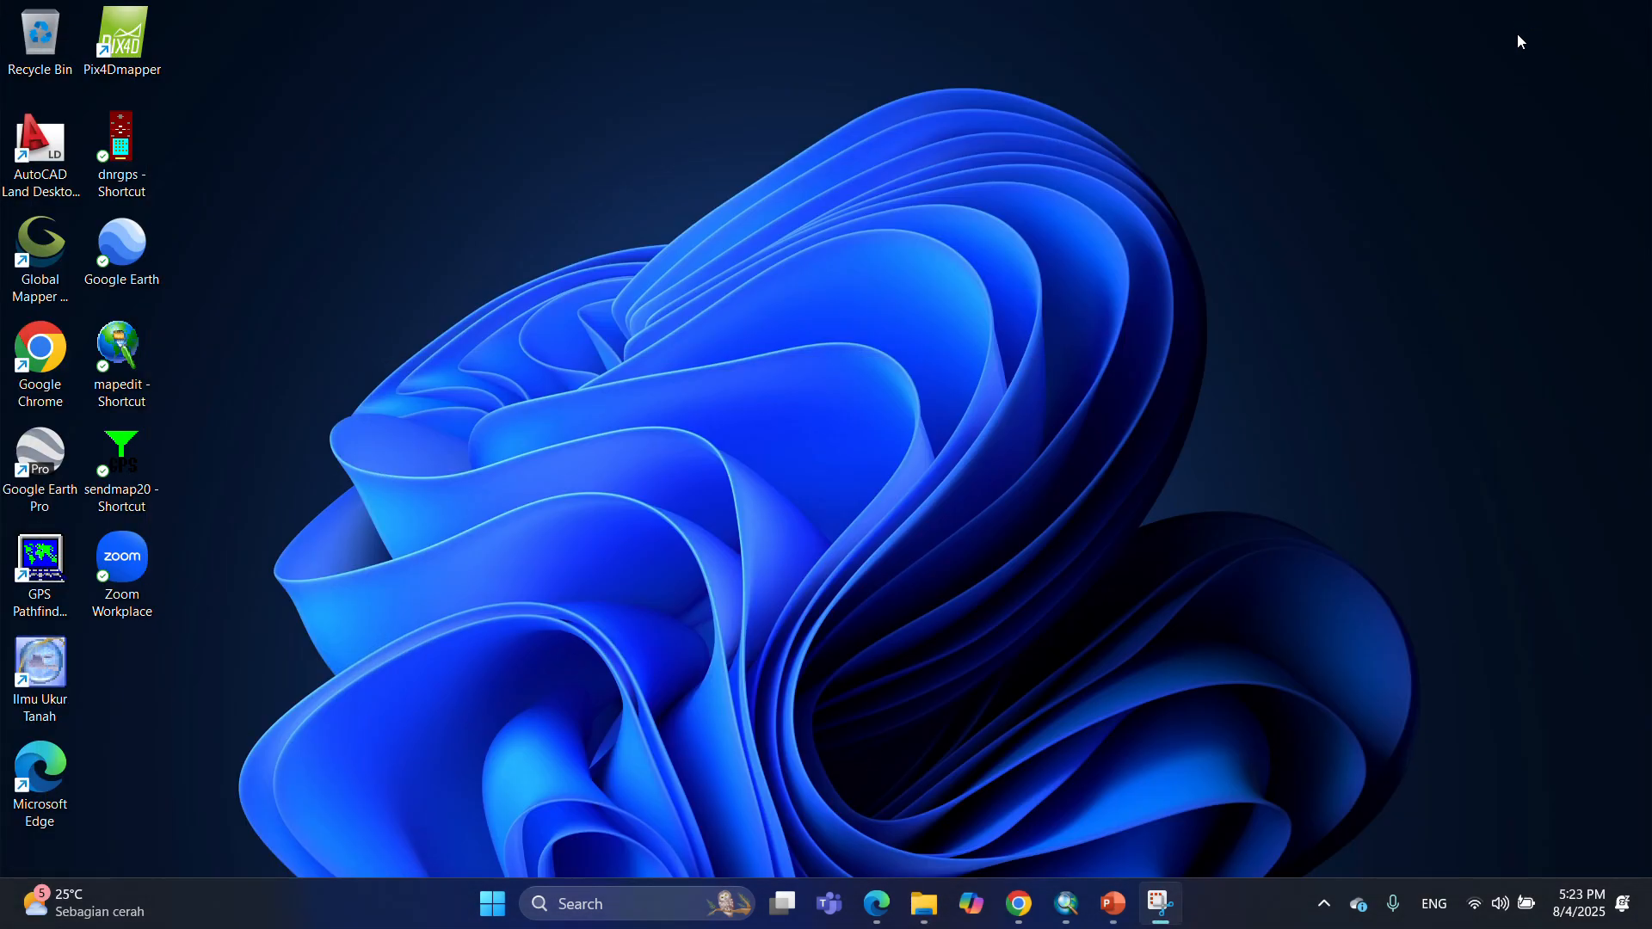
double_click(138, 457)
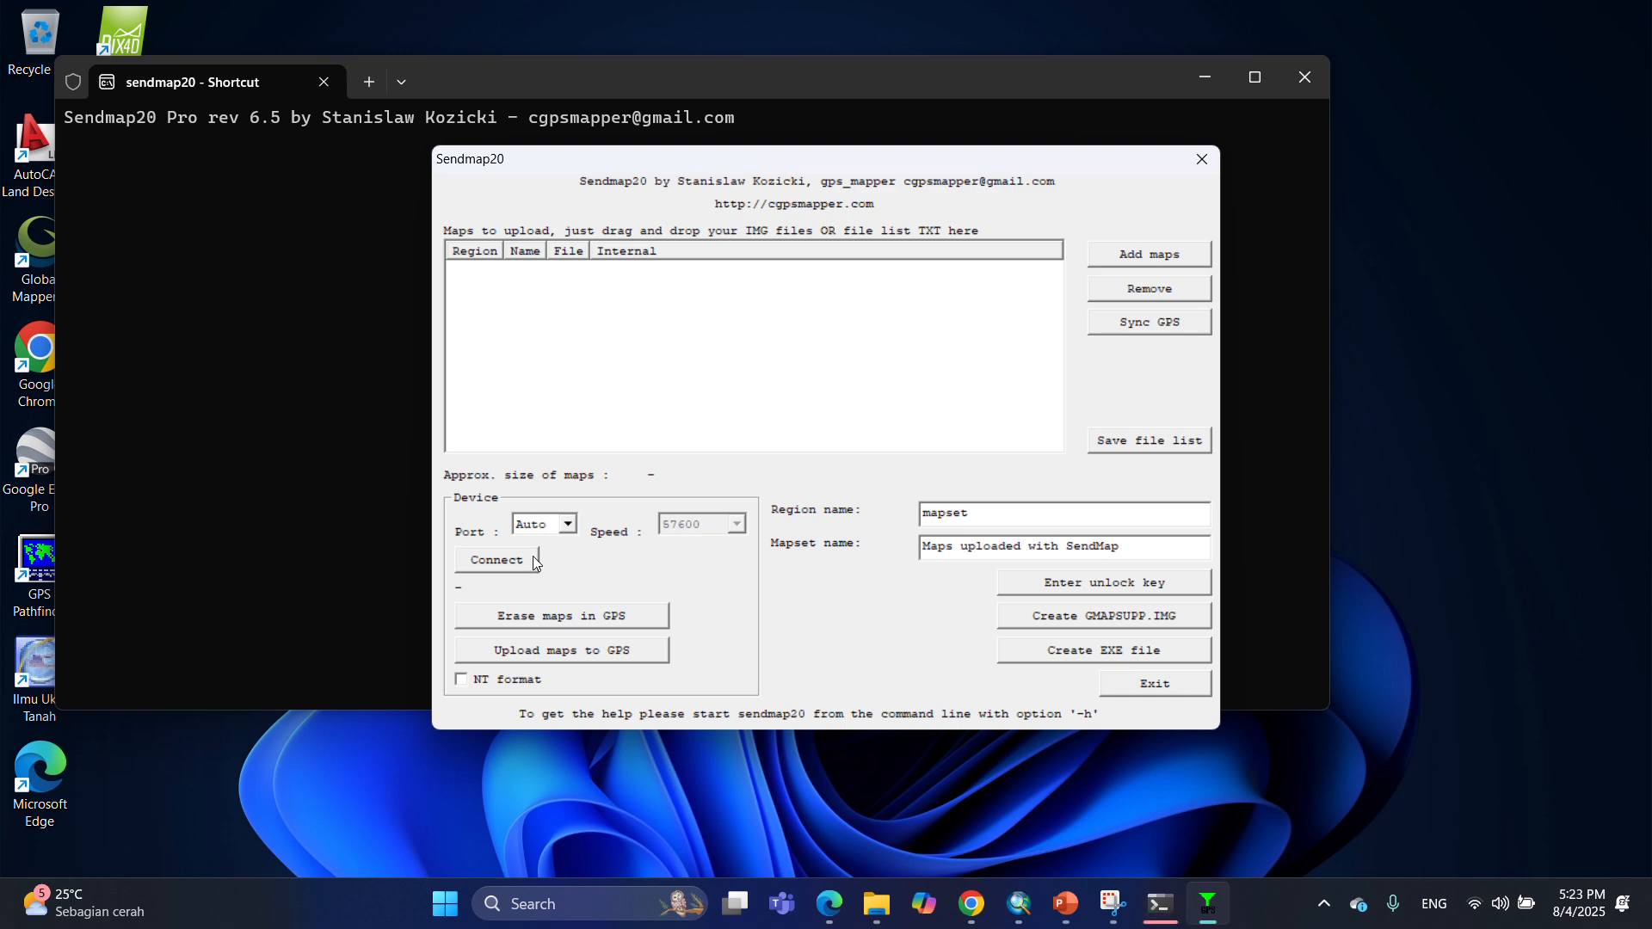
click(494, 564)
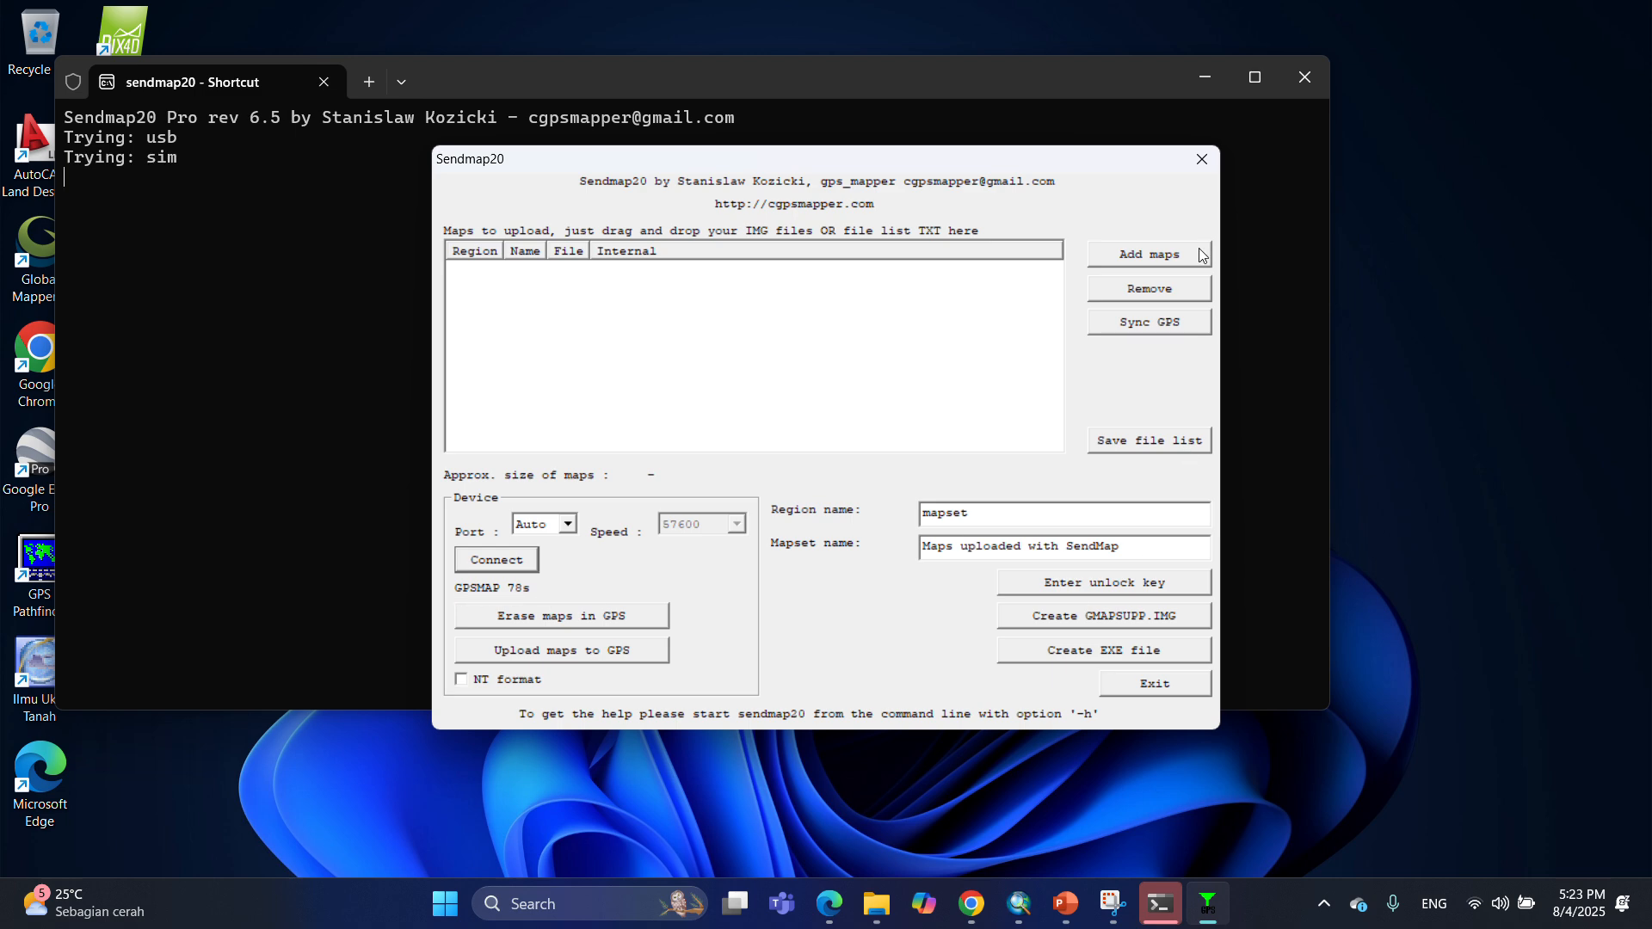
Add the BH NOTOPURO IMG map from the tutorial\Setting NTP folder to the sendmap20 upload list.
click(1139, 255)
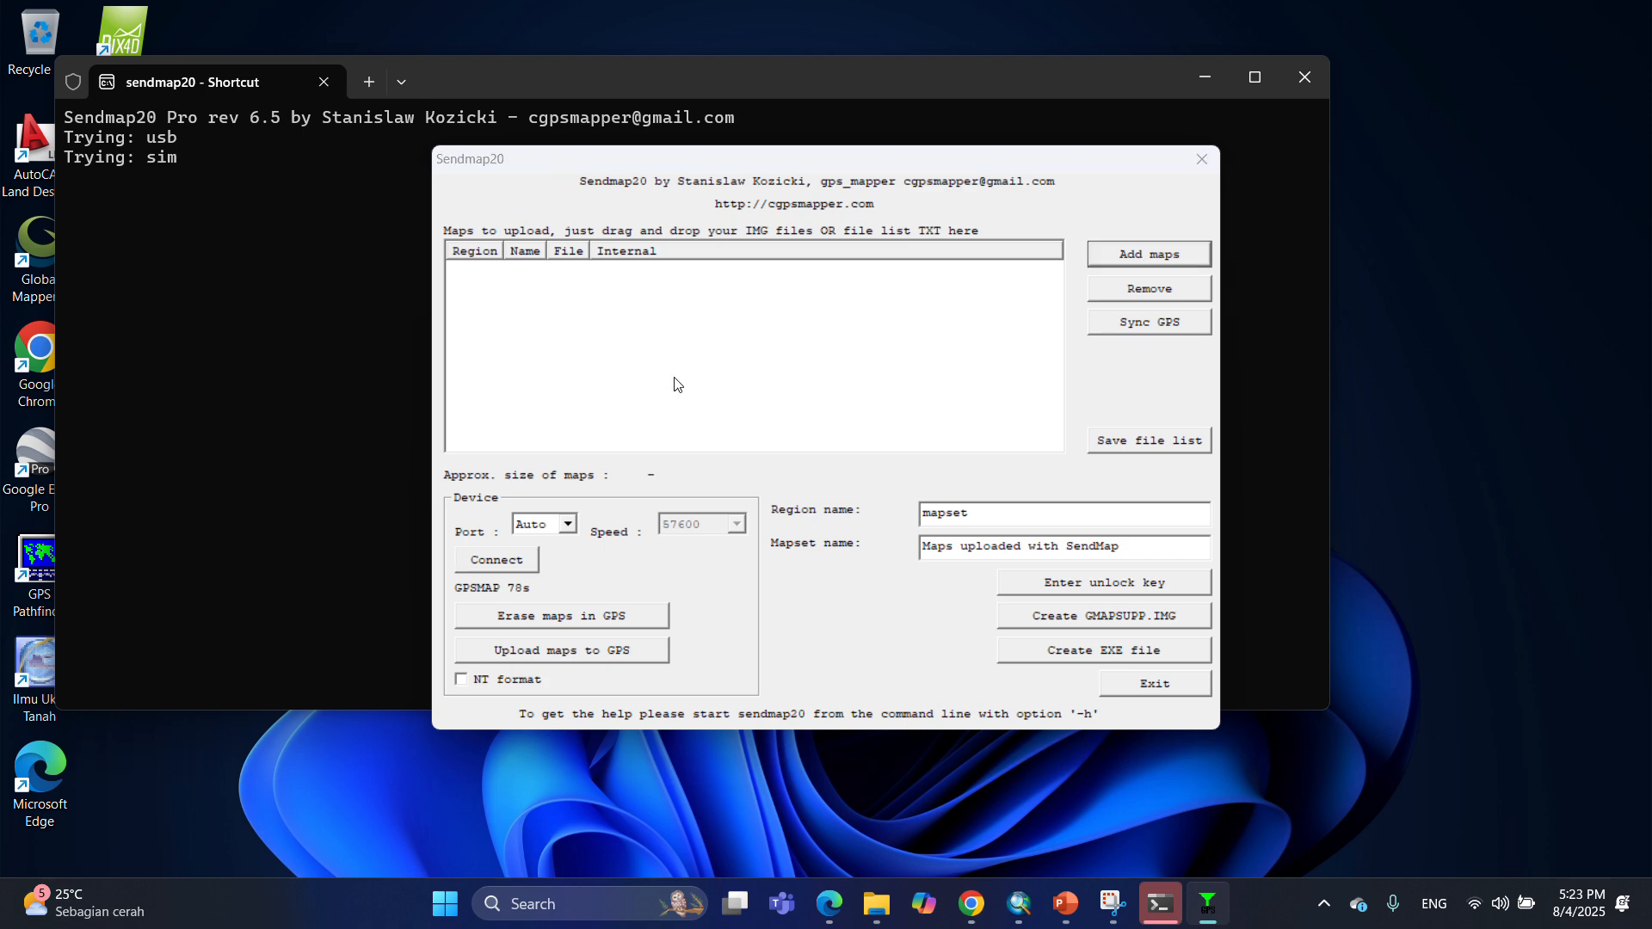
click(260, 65)
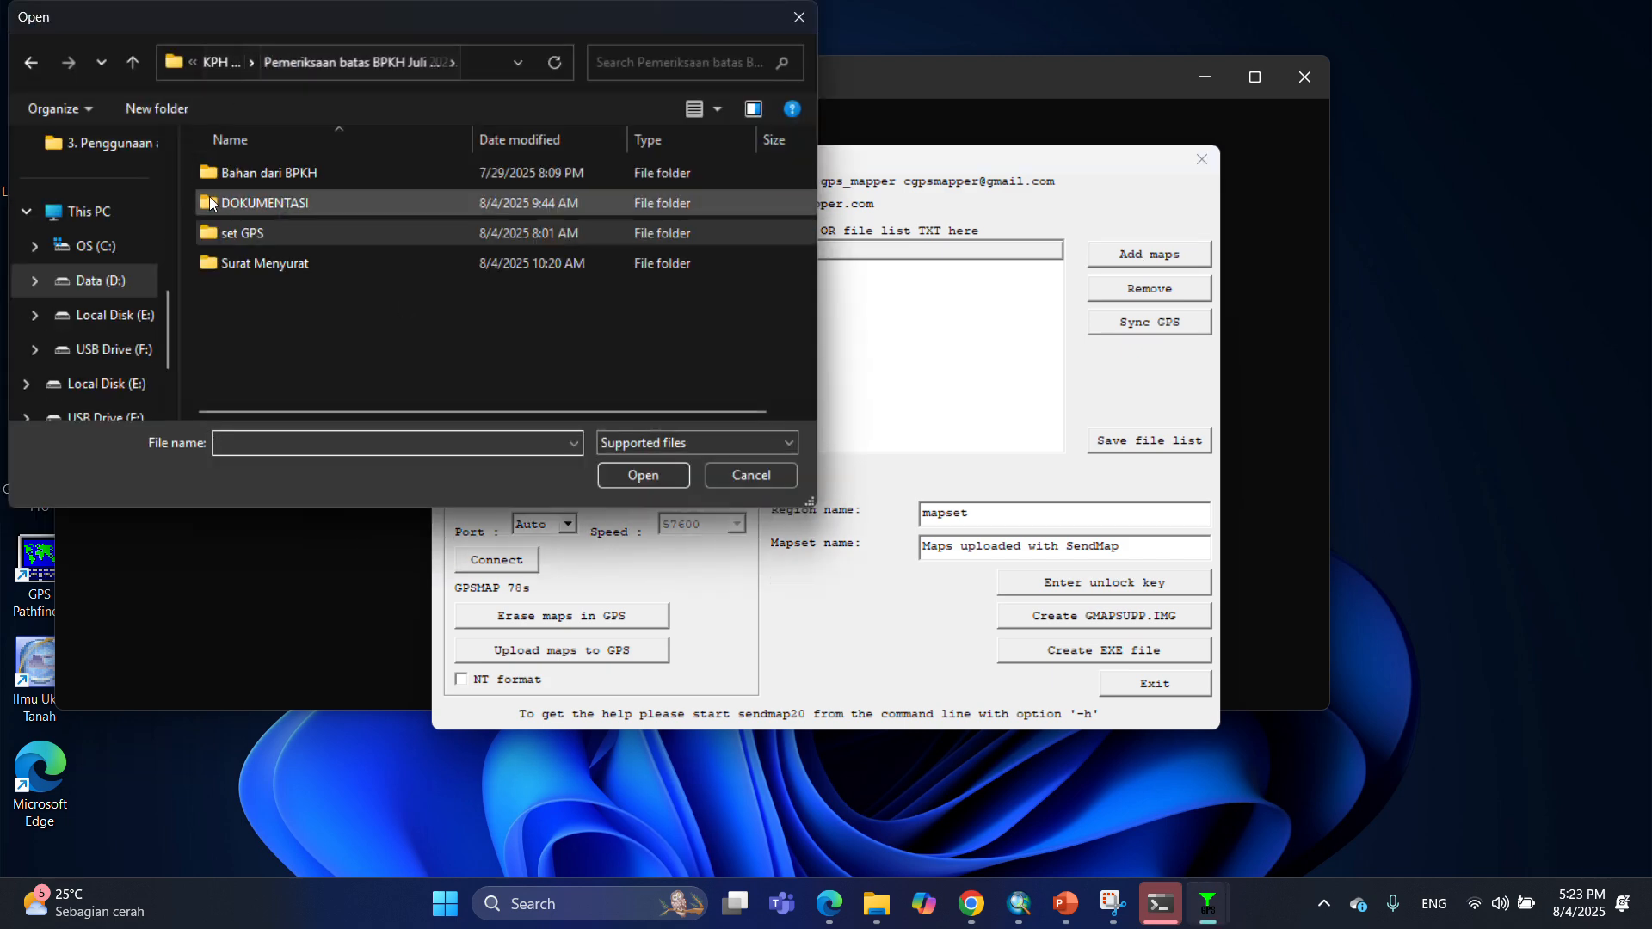
click(105, 280)
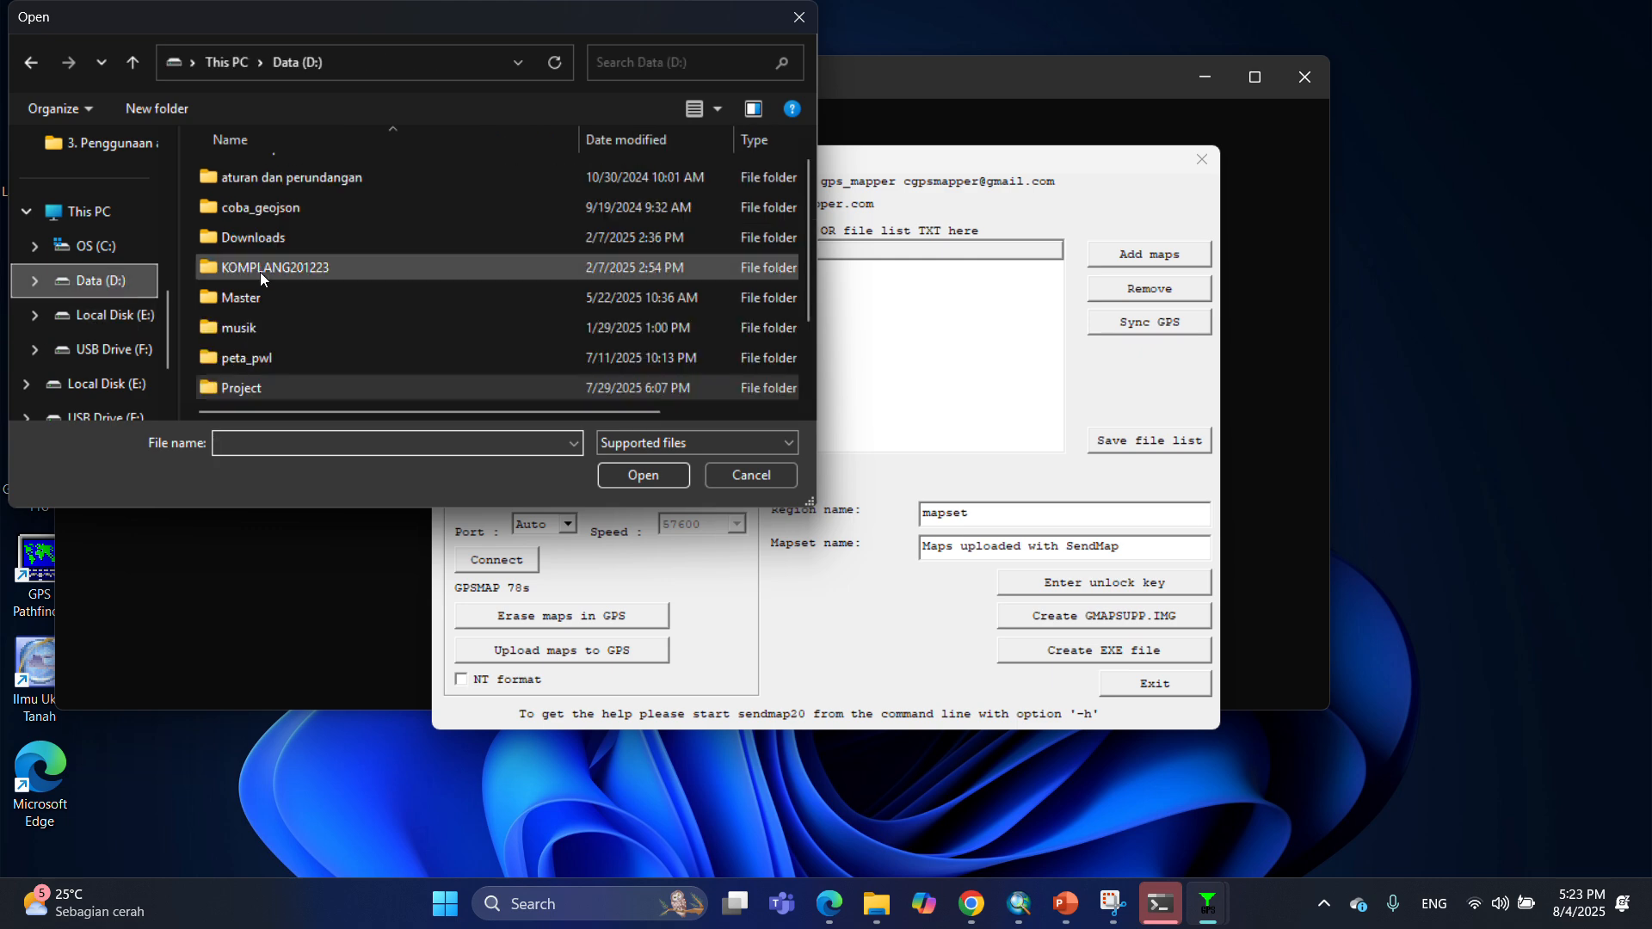
scroll(284, 353, down, 1)
double_click(258, 299)
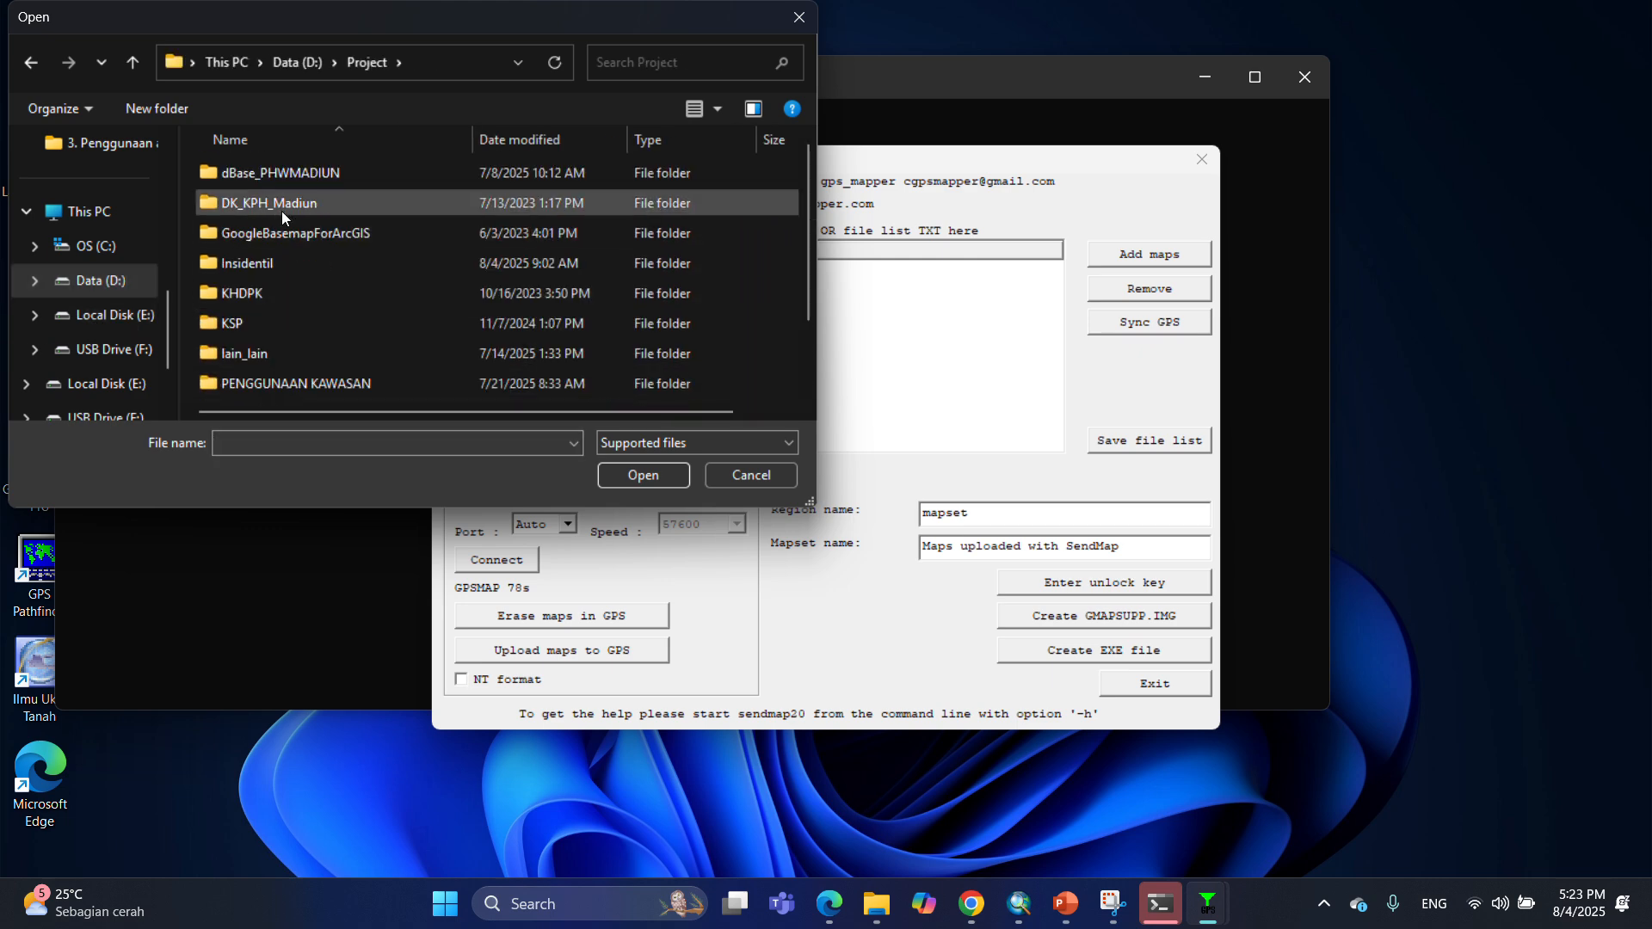
double_click(266, 353)
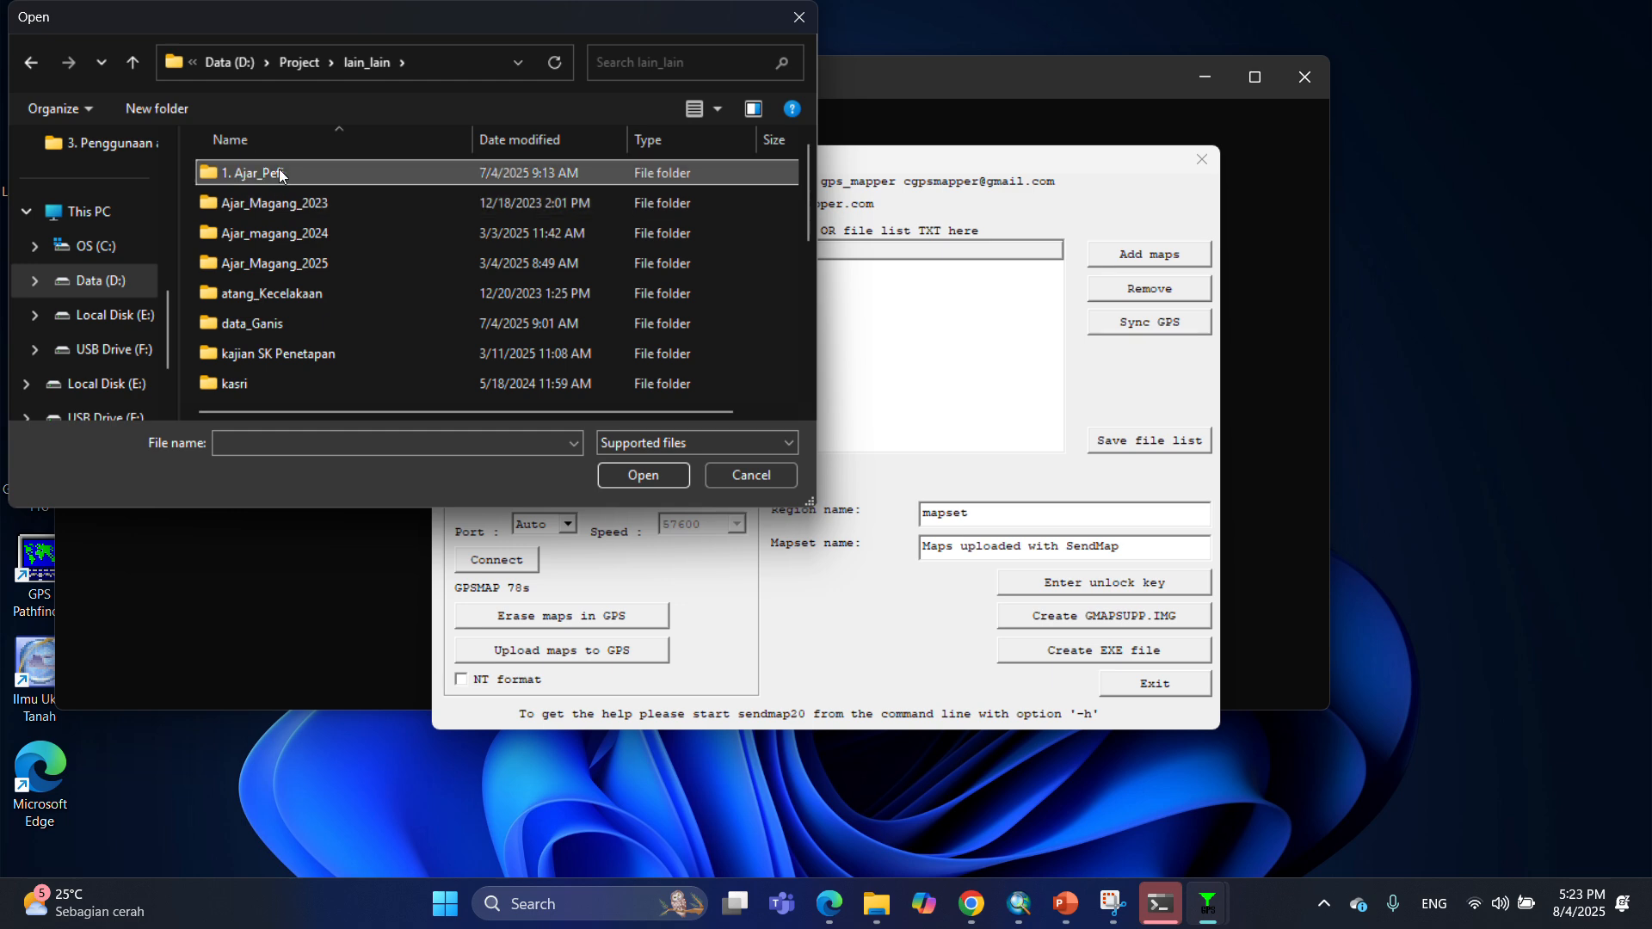
double_click(279, 170)
double_click(294, 173)
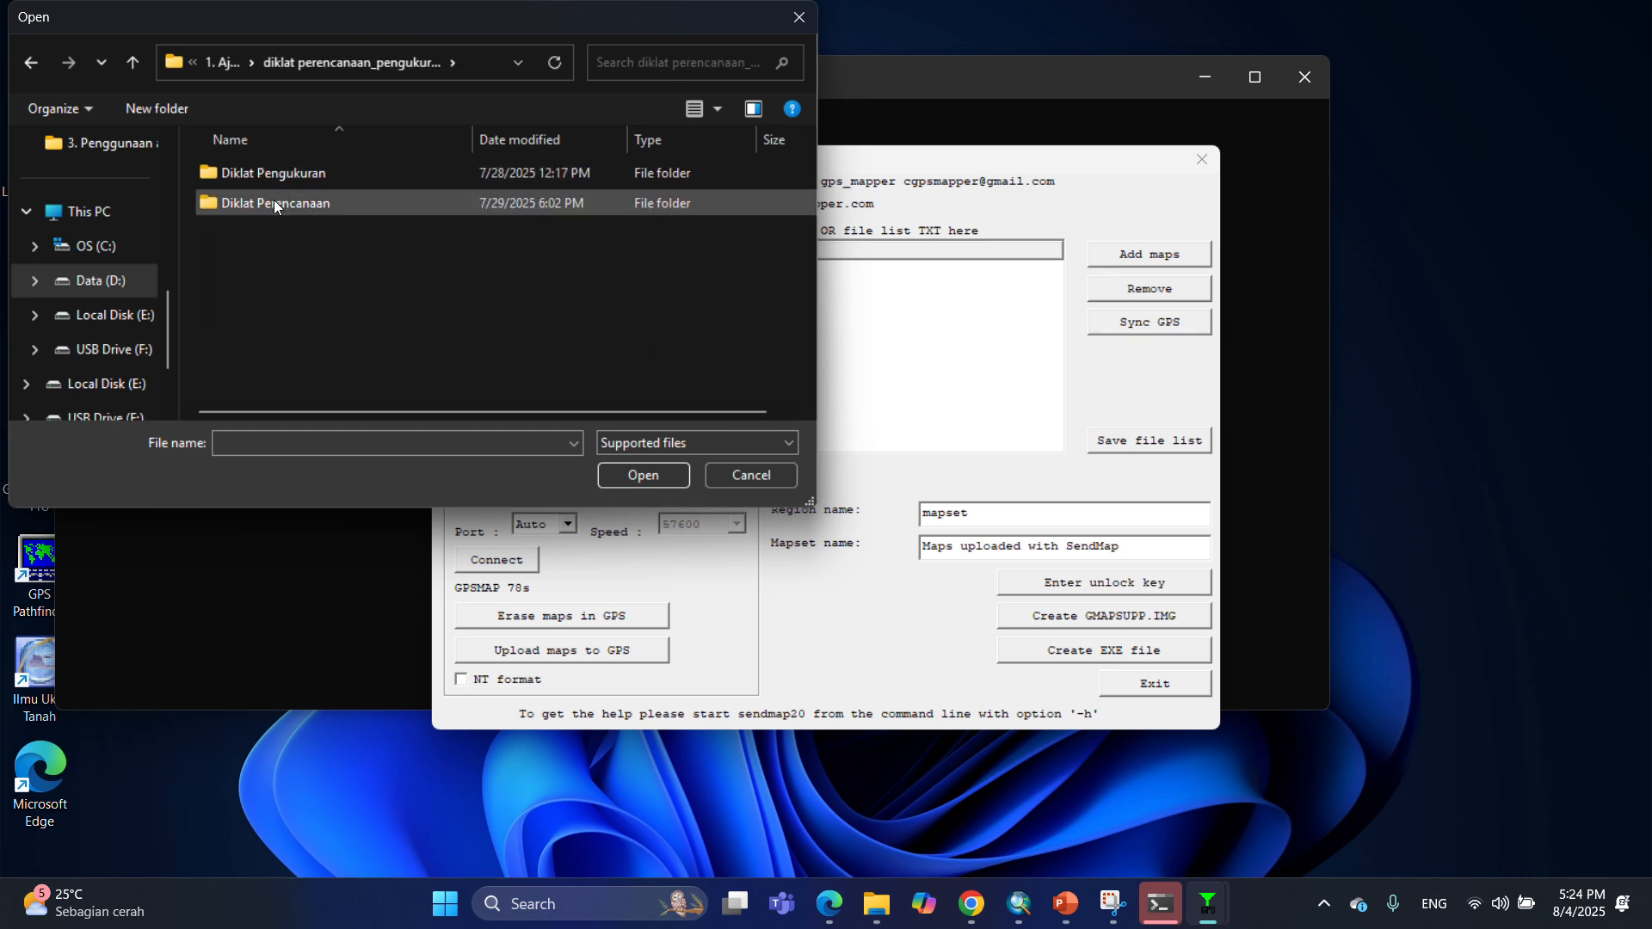
double_click(282, 174)
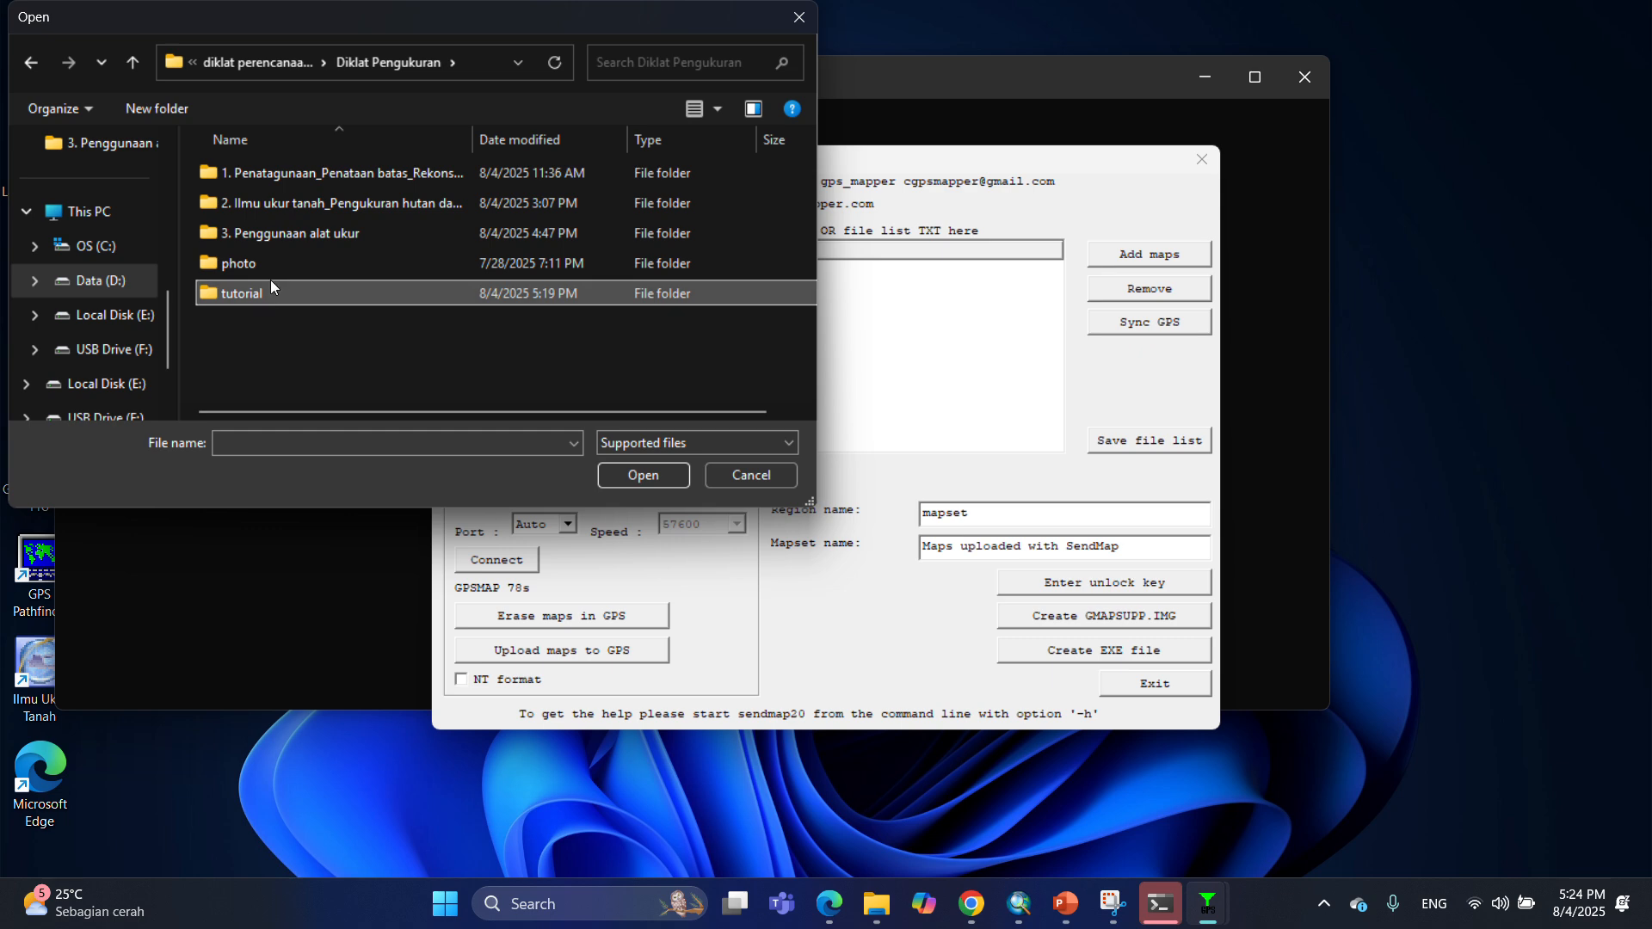
double_click(270, 293)
double_click(379, 211)
click(275, 177)
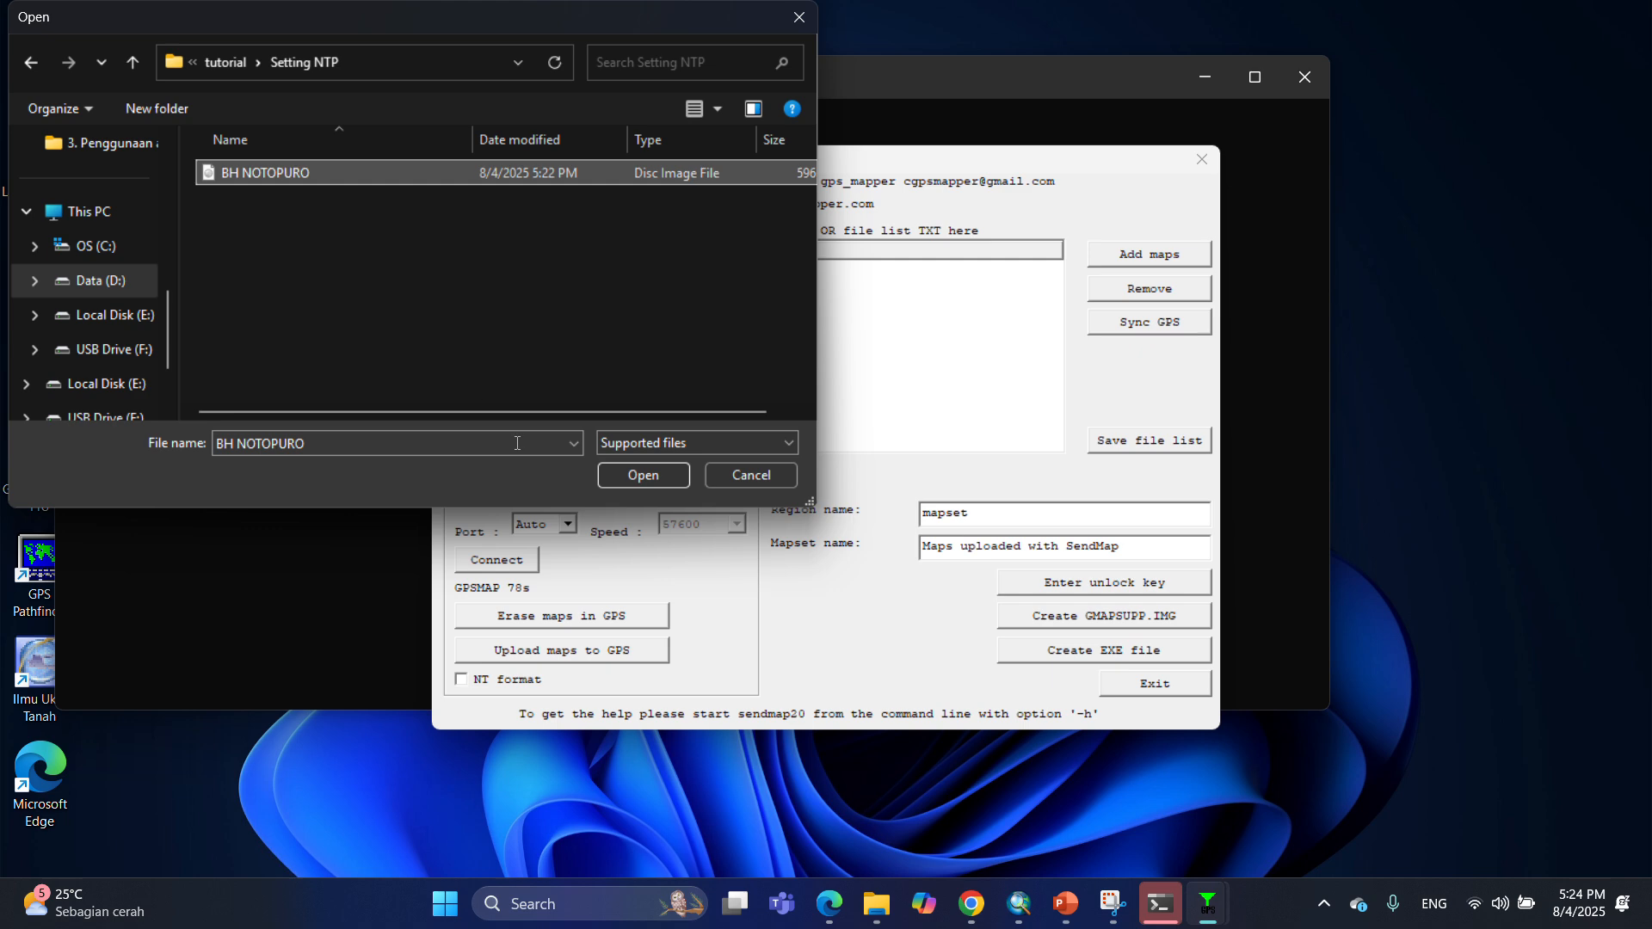
click(645, 478)
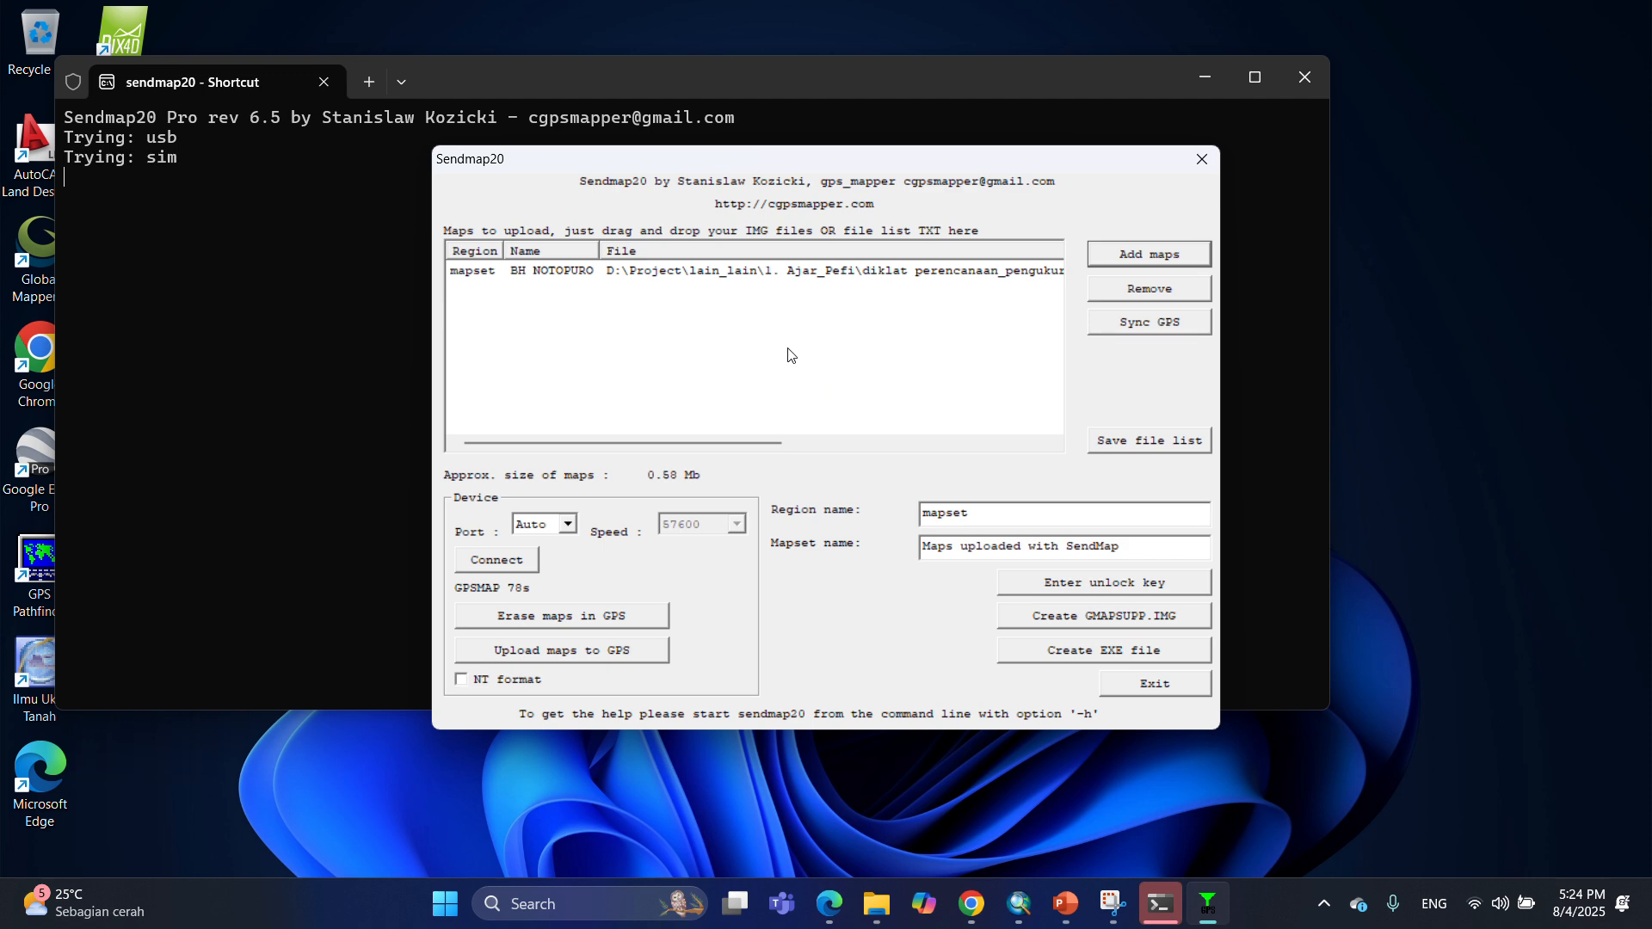
Upload the map to the GPS and exit sendmap20.
click(577, 651)
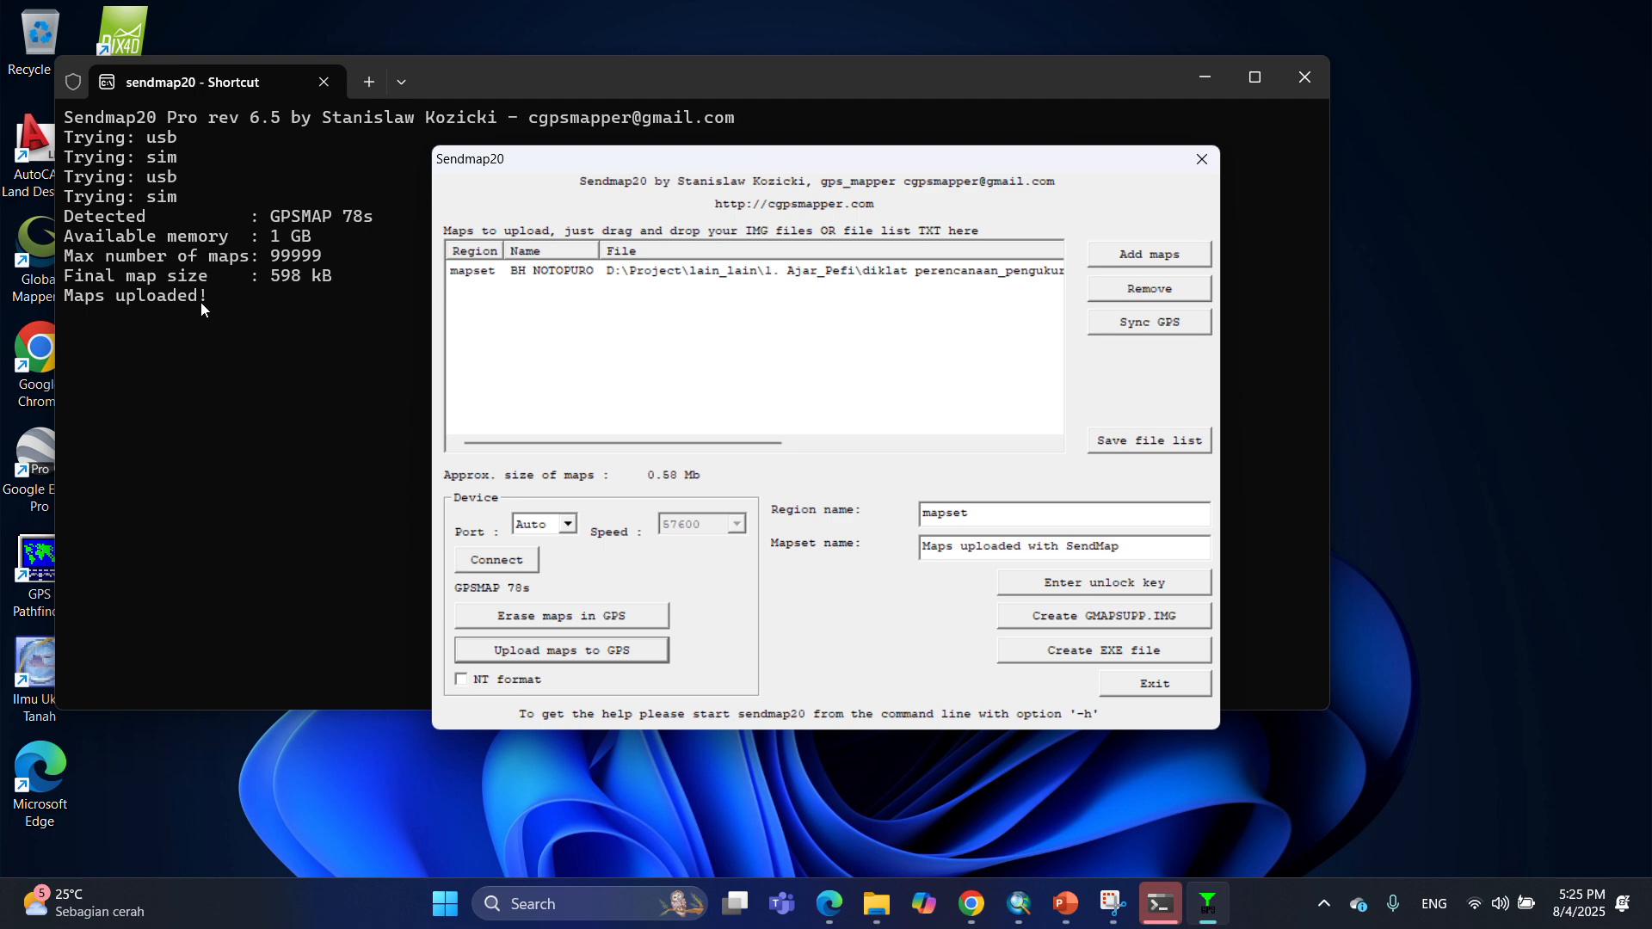
click(1157, 684)
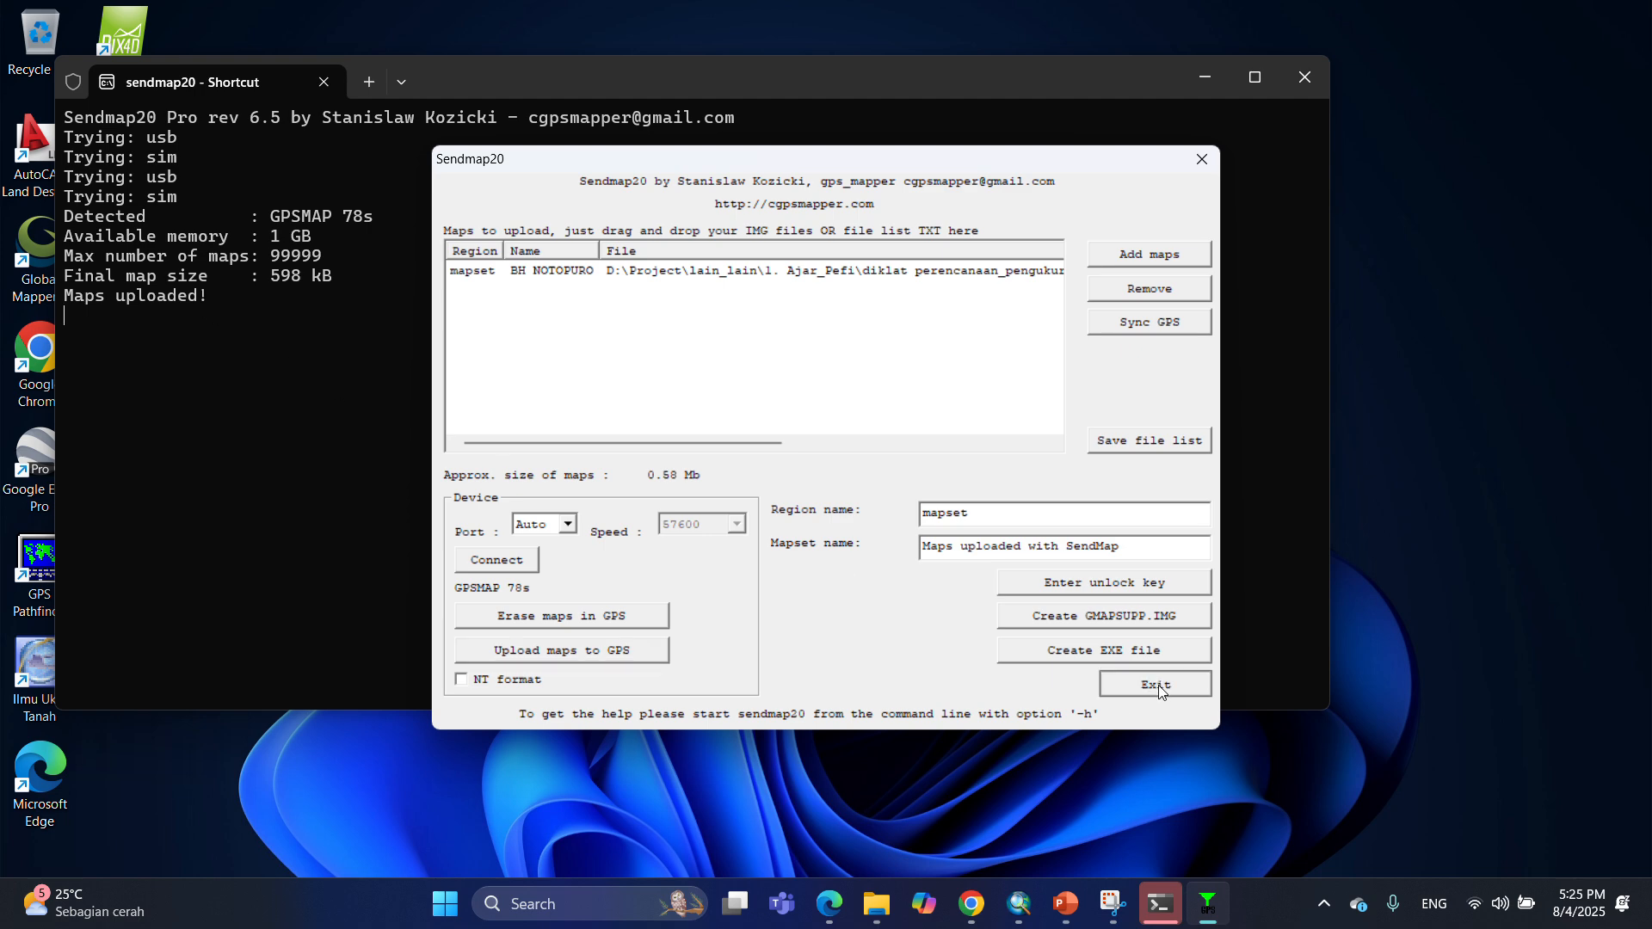